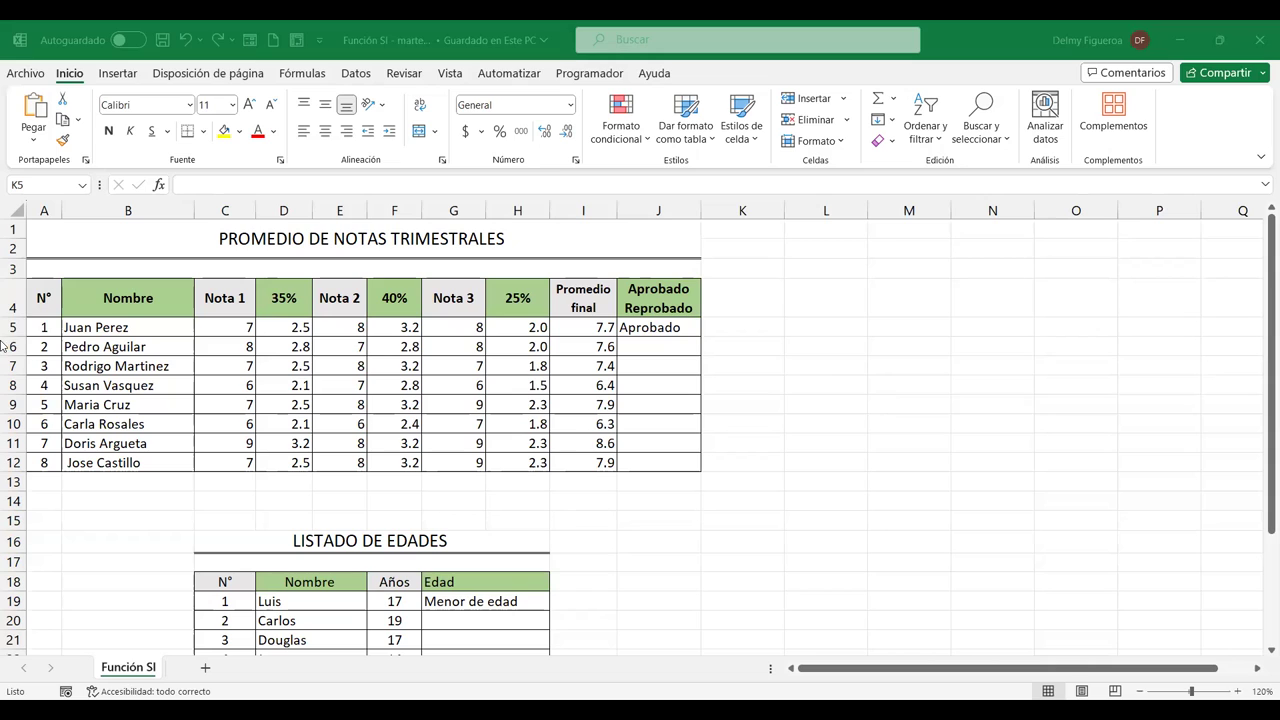
Examine the grades table's 35%, 40% and 25% weighting formulas and the final-average formula in row 5
{"action": "left_click", "coordinate": [145, 343]}
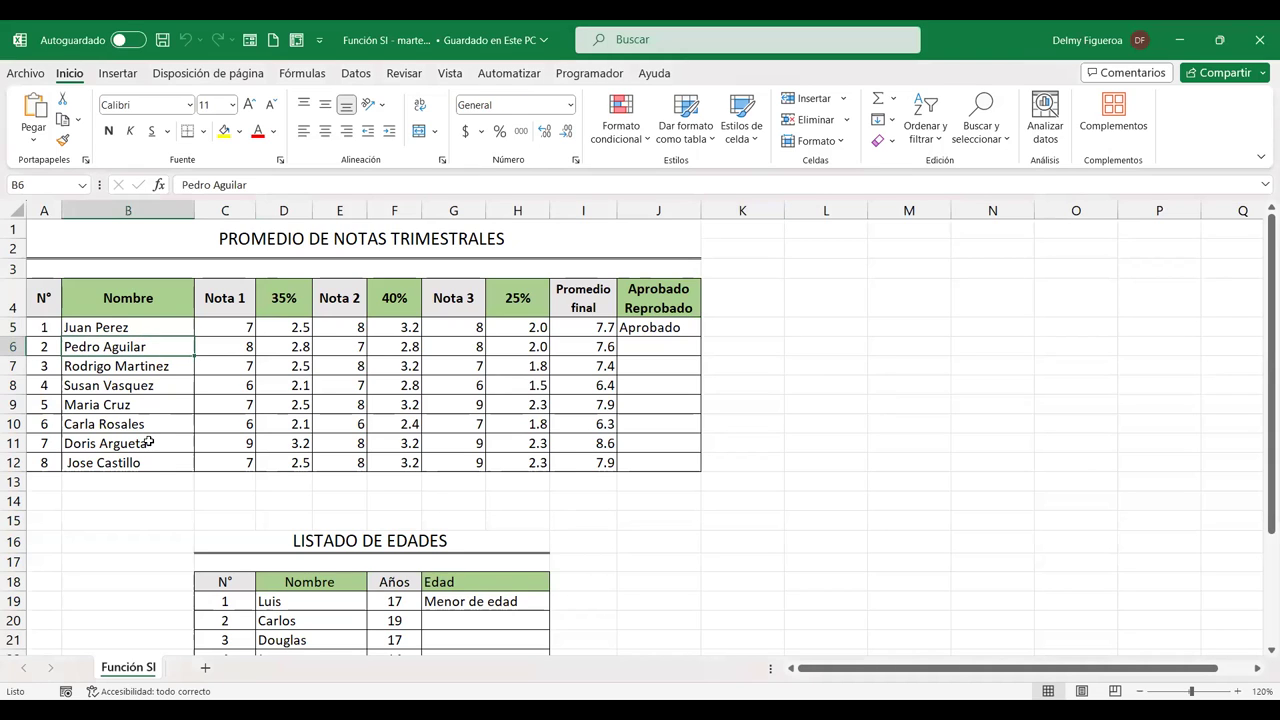
{"action": "left_click", "coordinate": [230, 327]}
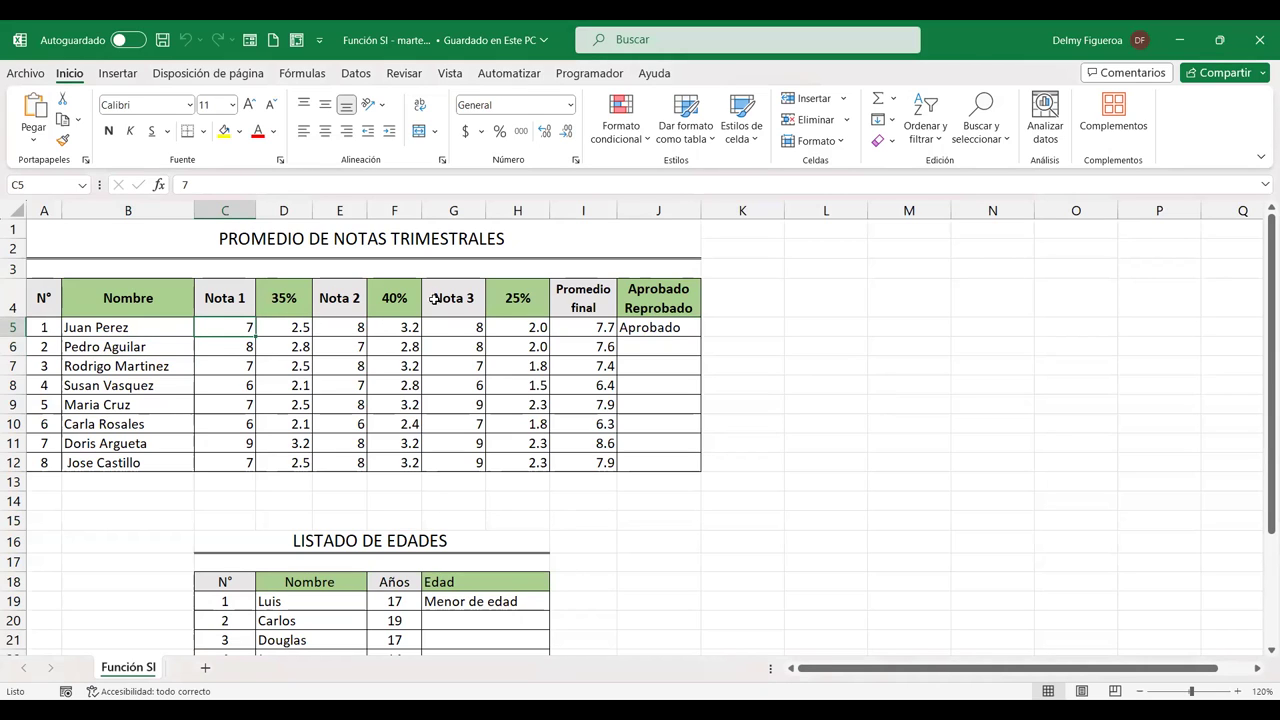
{"action": "left_click", "coordinate": [282, 323]}
{"action": "left_click", "coordinate": [286, 301]}
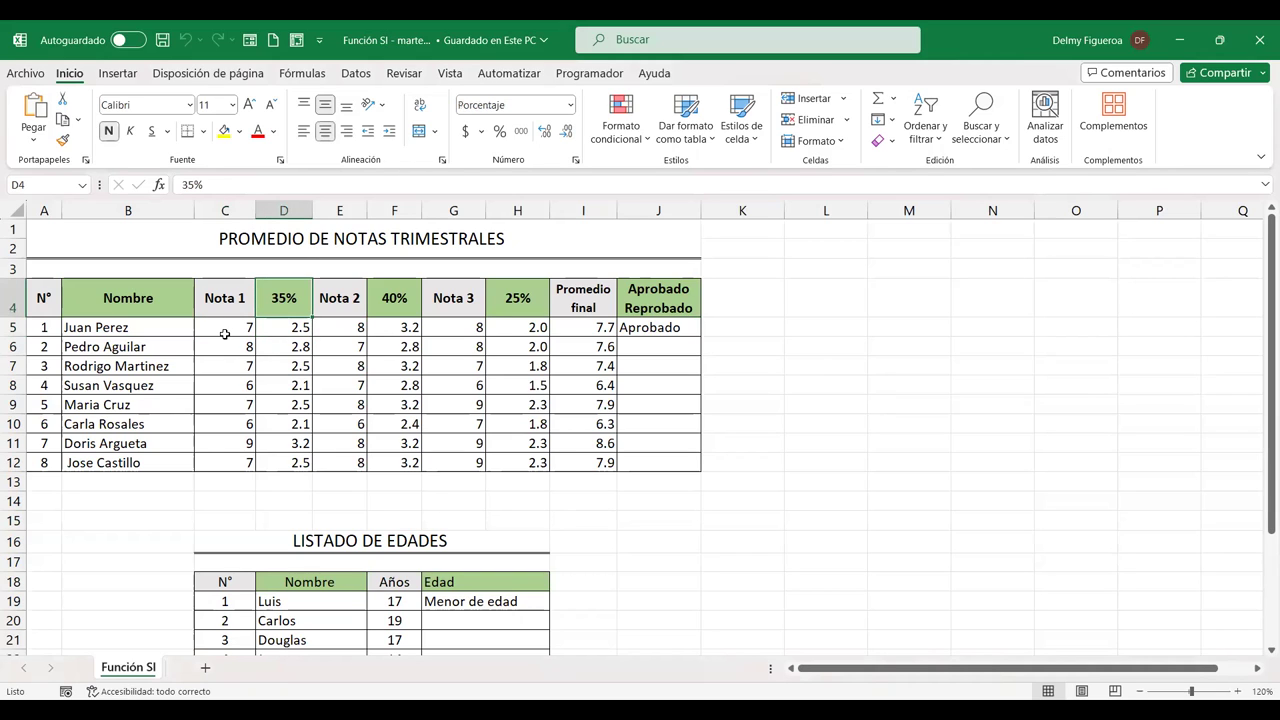
{"action": "left_click", "coordinate": [282, 327]}
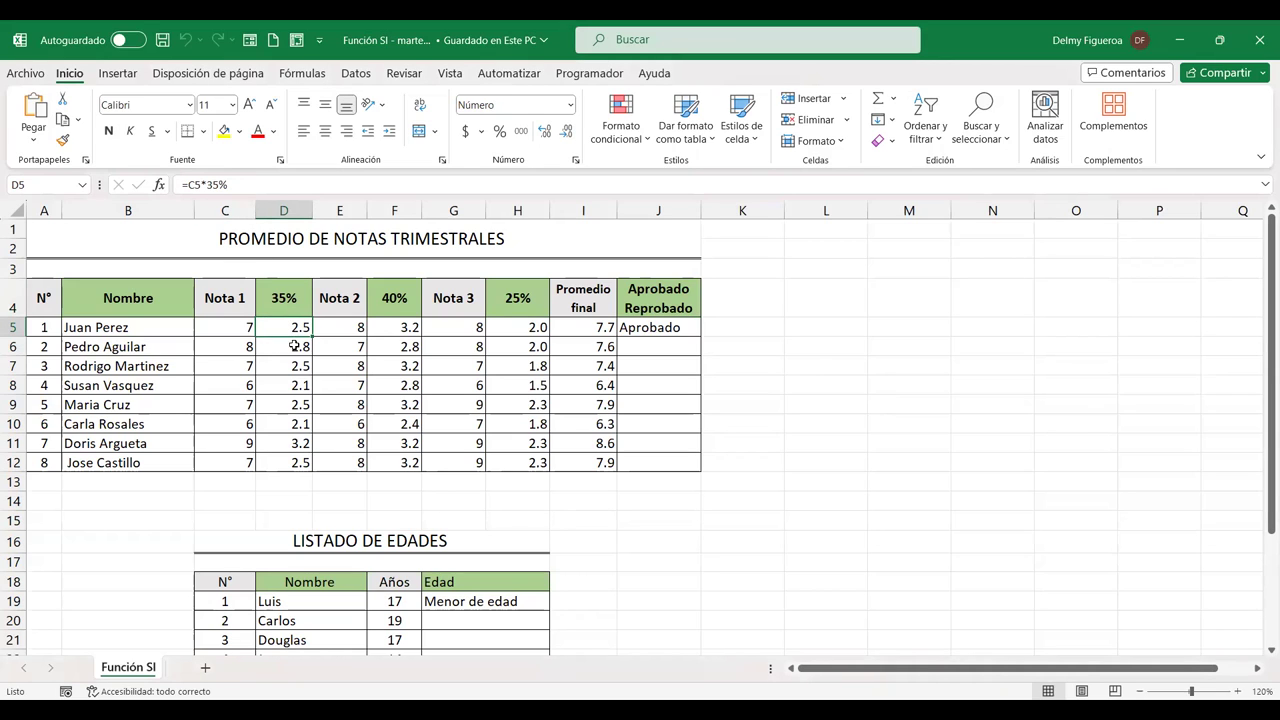
{"action": "left_click", "coordinate": [391, 327]}
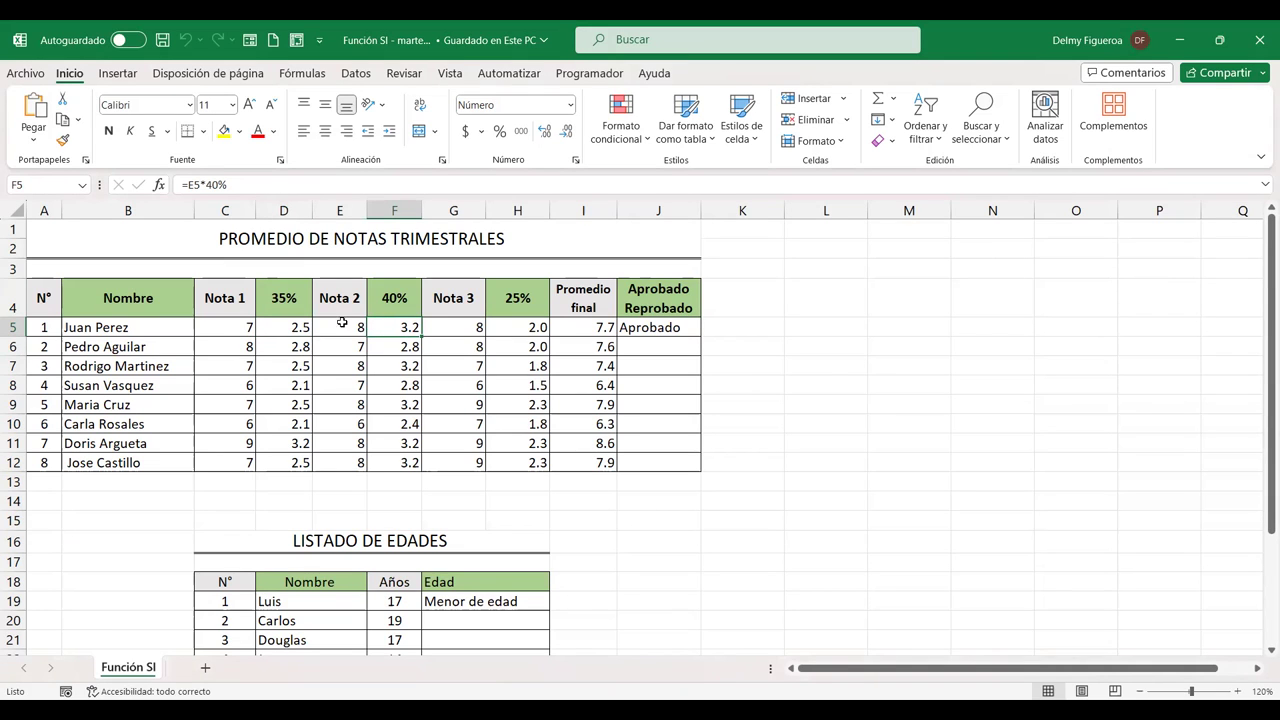
{"action": "left_click", "coordinate": [520, 328]}
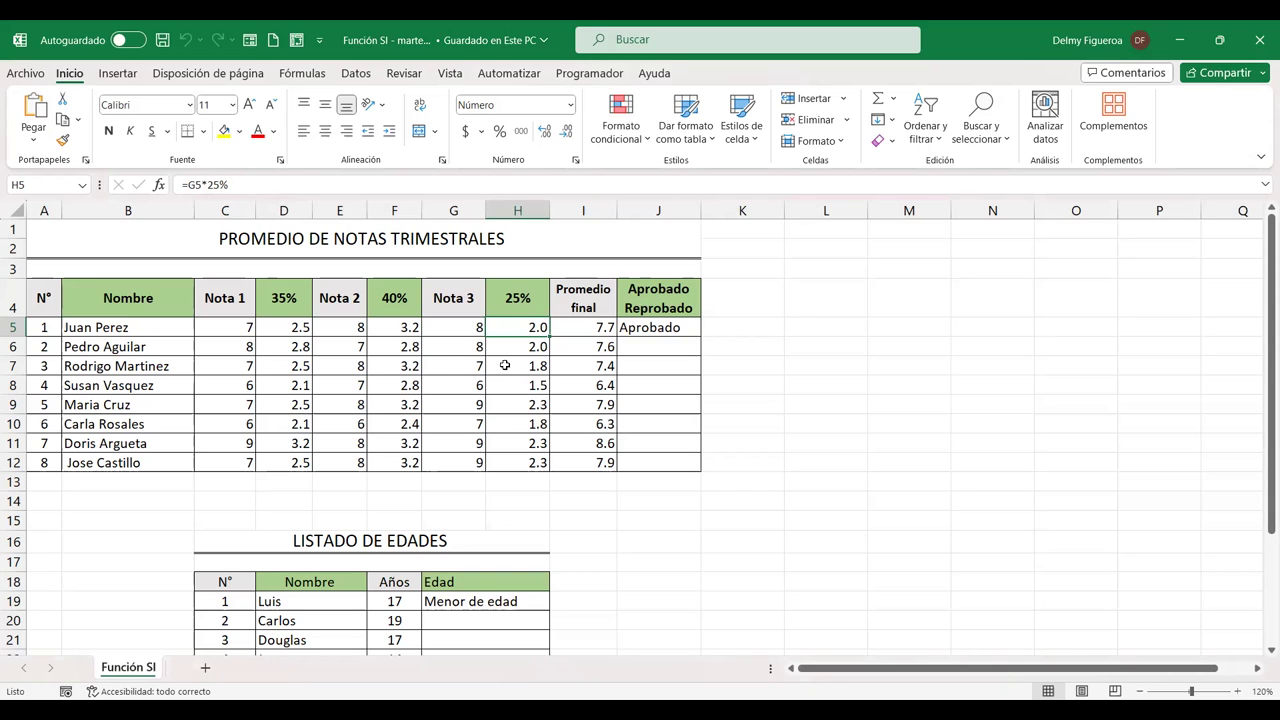
{"action": "left_click", "coordinate": [596, 325]}
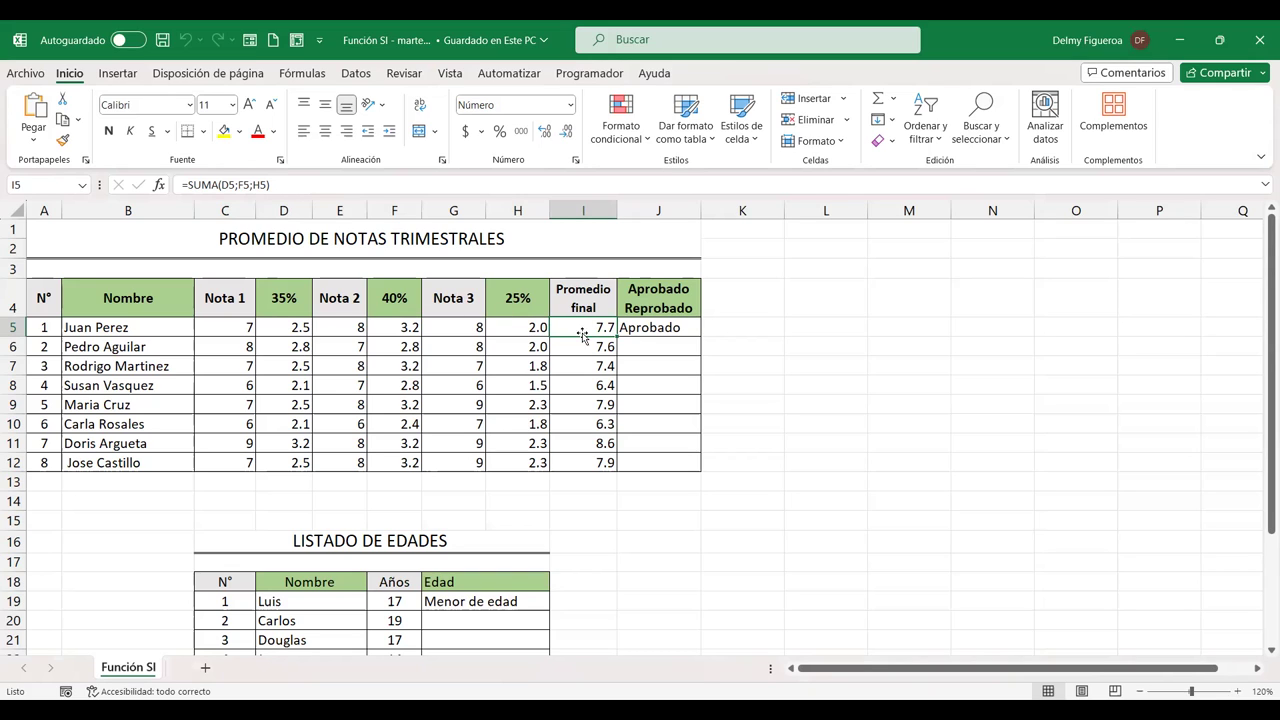
{"action": "left_click", "coordinate": [673, 297]}
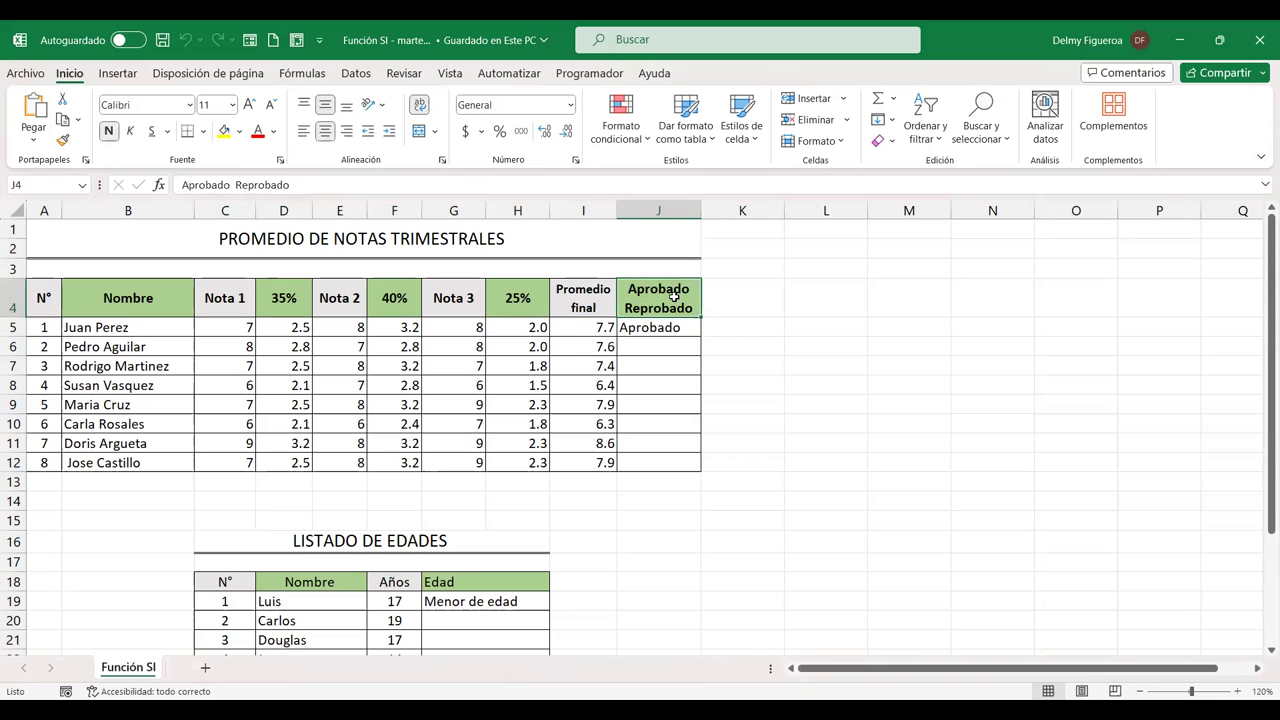
{"action": "left_click", "coordinate": [602, 327]}
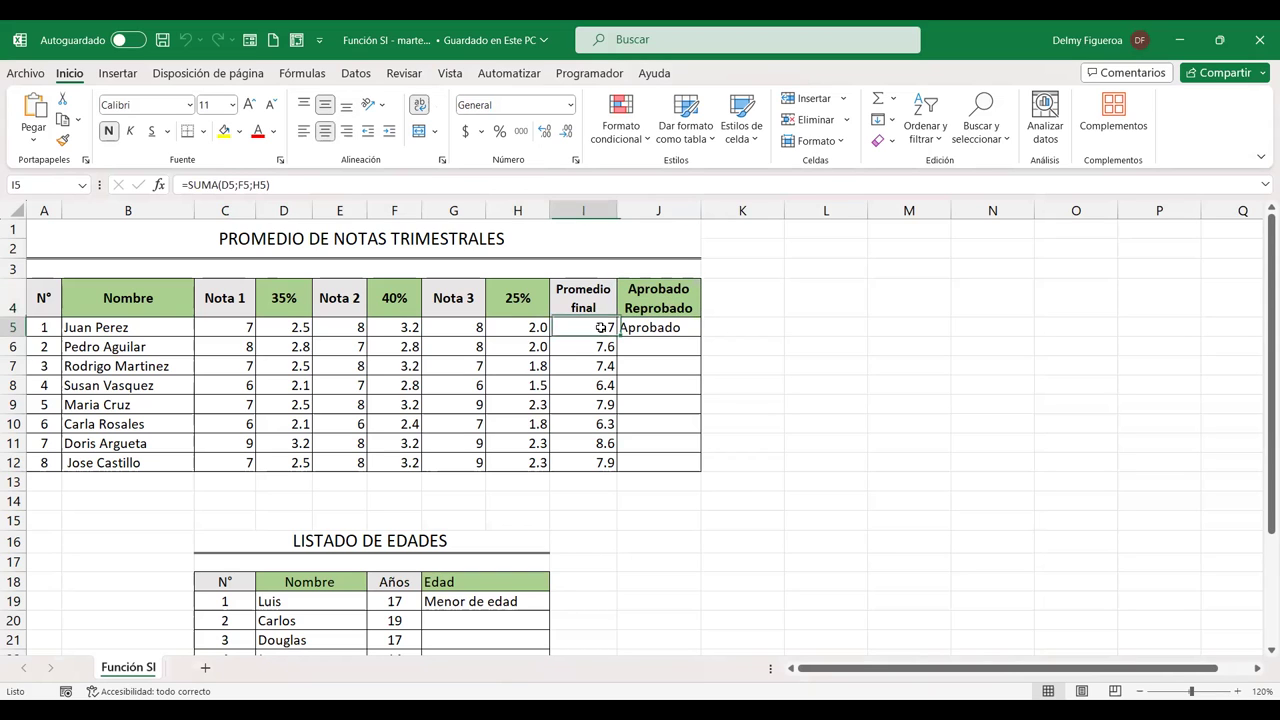
Inspect the logical test, true value and false value of the SI formula in J5, leaving the formula as is
{"action": "left_click", "coordinate": [678, 327]}
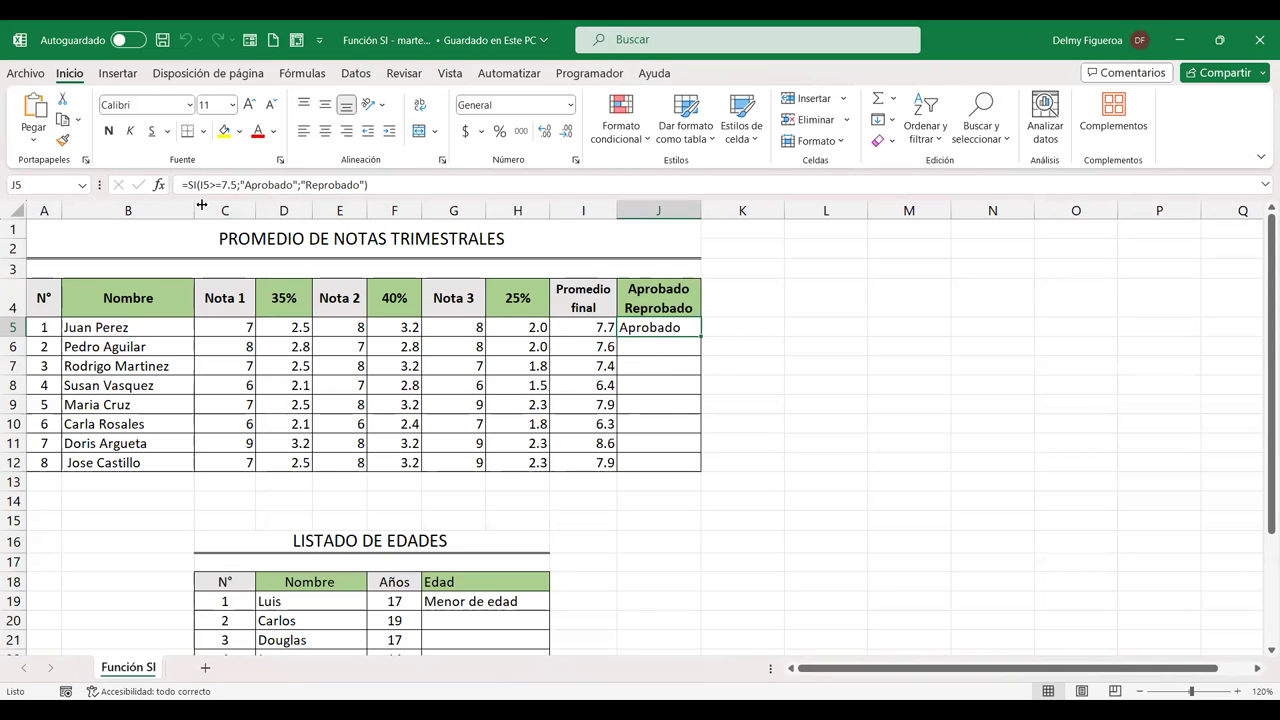
{"action": "key", "text": "F2"}
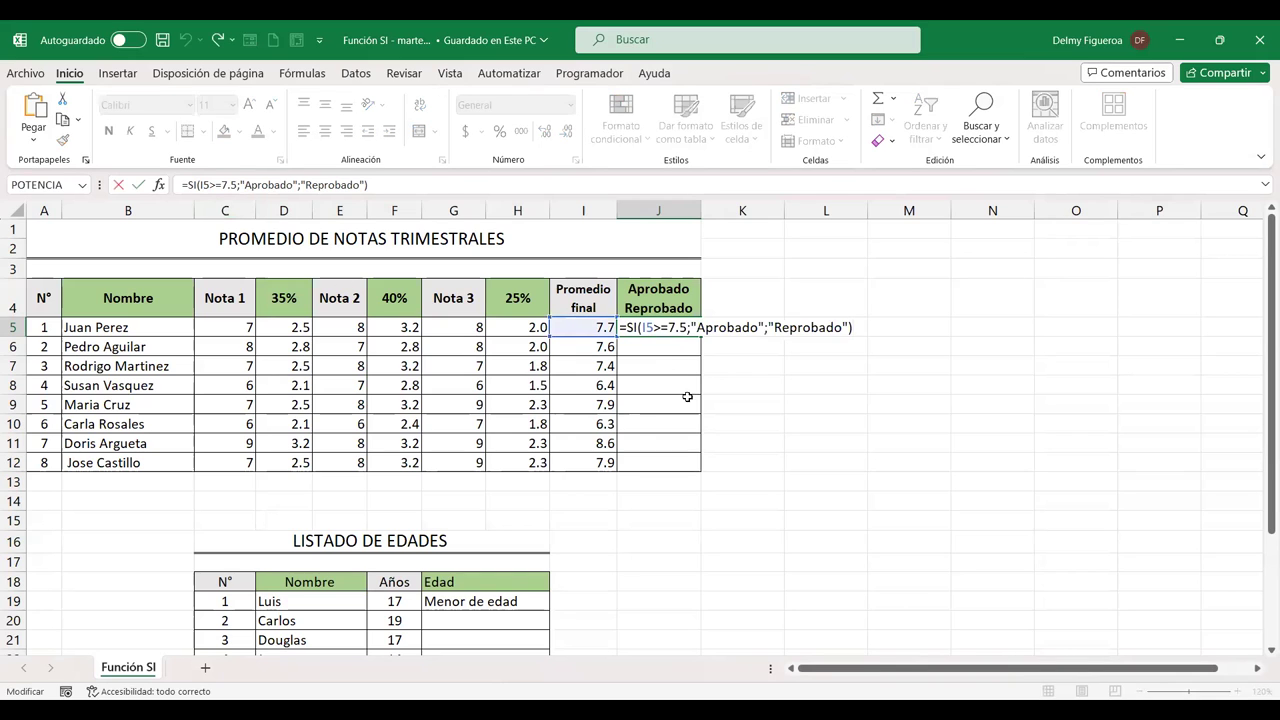
{"action": "left_click", "coordinate": [642, 327]}
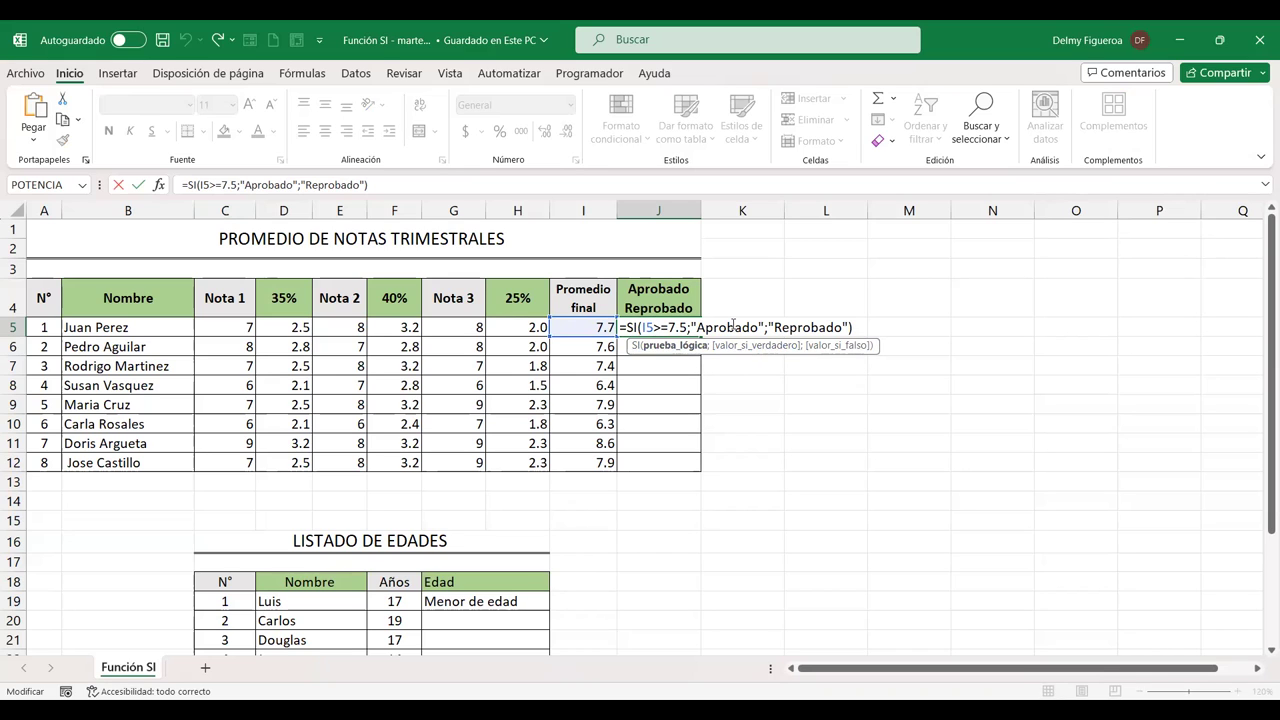
{"action": "left_click", "coordinate": [699, 328]}
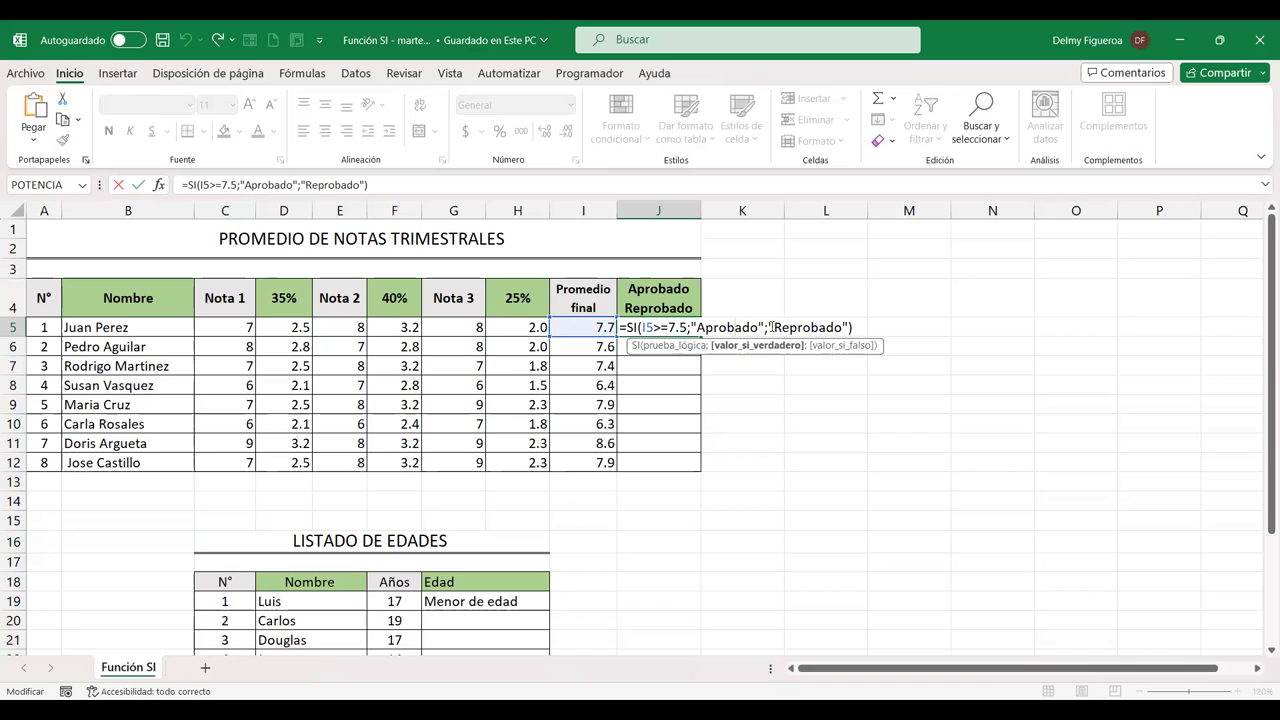
{"action": "key", "text": "Right"}
{"action": "key", "text": "Right"}
{"action": "key", "text": "Right"}
{"action": "key", "text": "Right"}
{"action": "key", "text": "Right"}
{"action": "key", "text": "Right"}
{"action": "key", "text": "Right"}
{"action": "key", "text": "Right"}
{"action": "key", "text": "Right"}
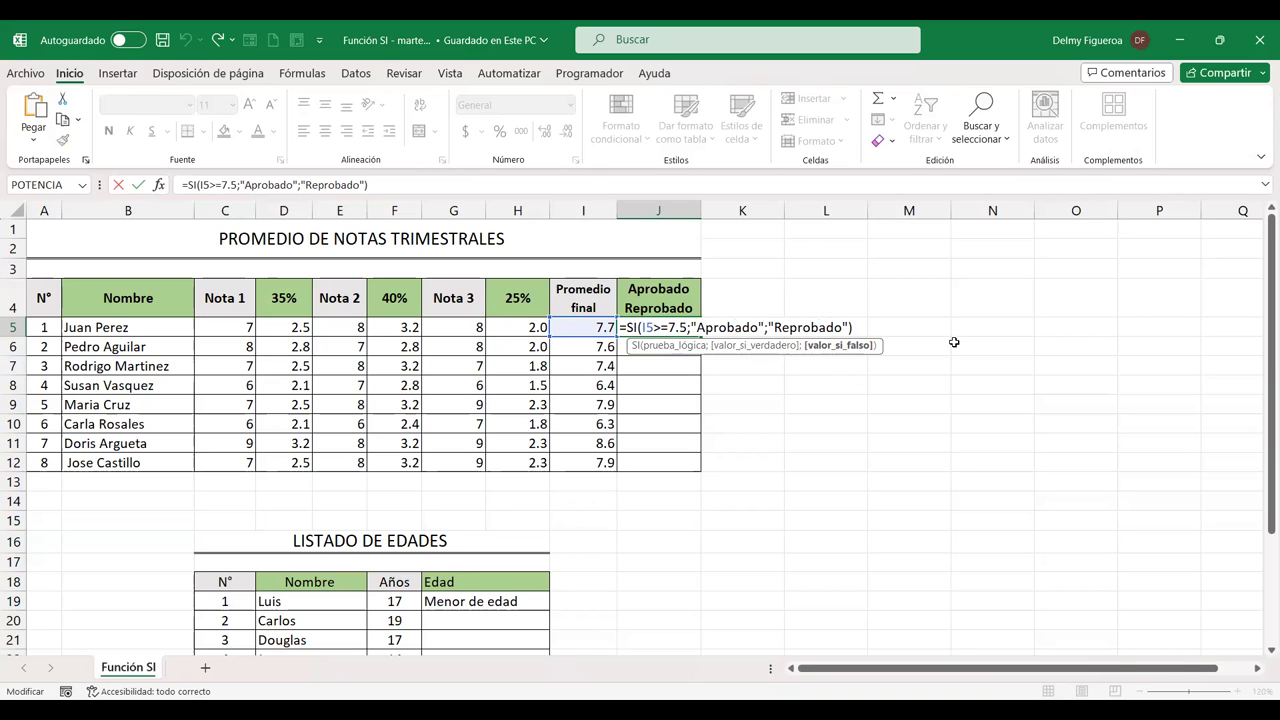
{"action": "key", "text": "Return"}
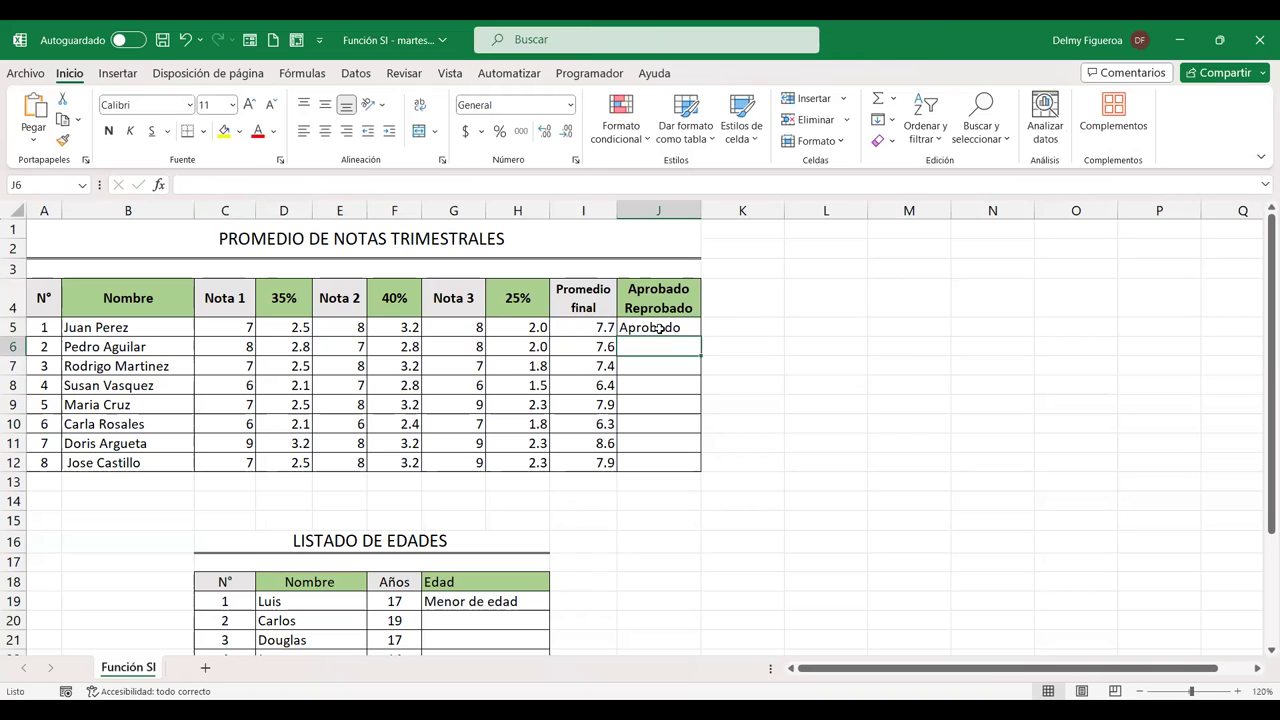
Fill the Aprobado/Reprobado formula from J5 down to J12 and review the copied formulas in J6, J7 and J10
{"action": "left_click", "coordinate": [659, 328]}
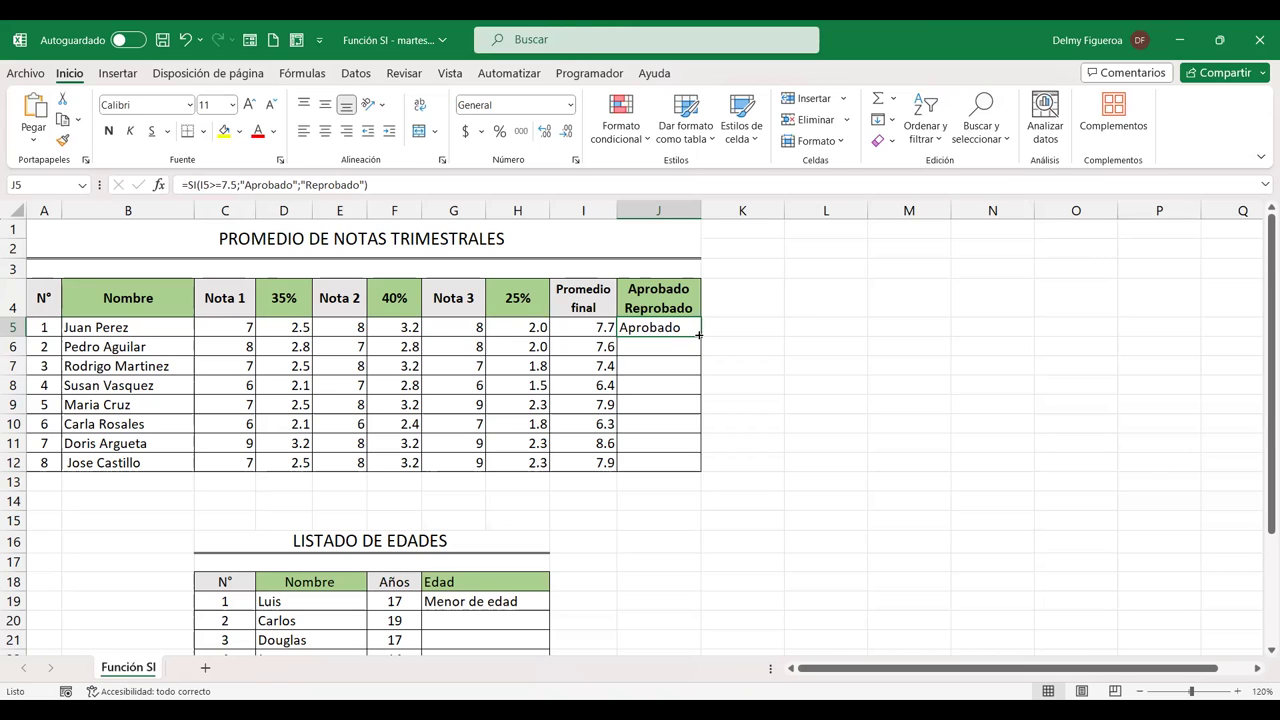
{"action": "left_click_drag", "start_coordinate": [703, 341], "coordinate": [704, 470]}
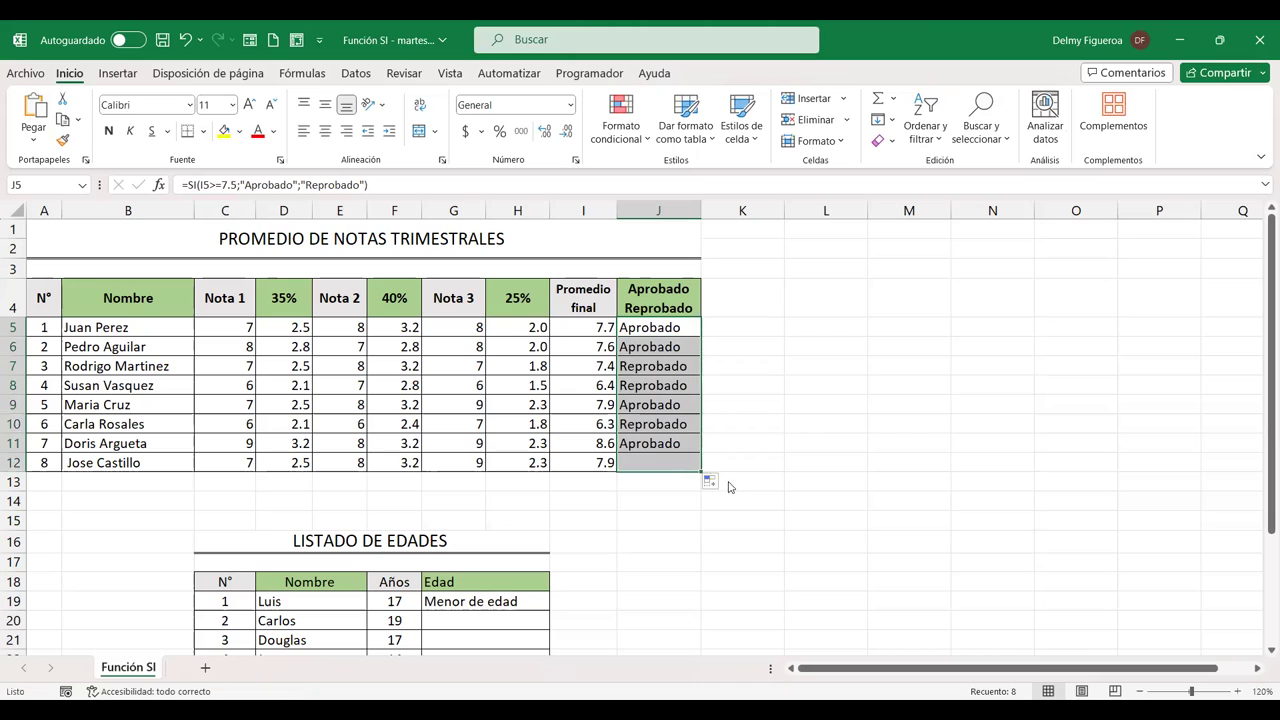
{"action": "left_click", "coordinate": [667, 348]}
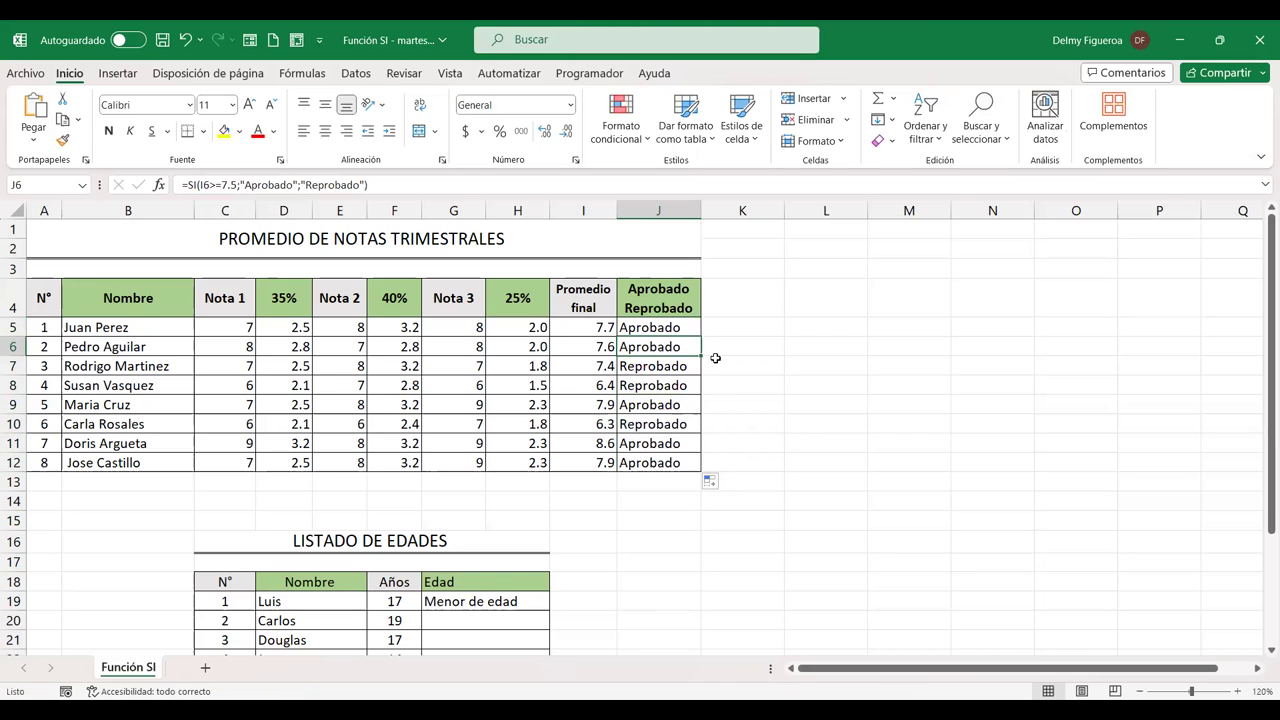
{"action": "left_click", "coordinate": [656, 362]}
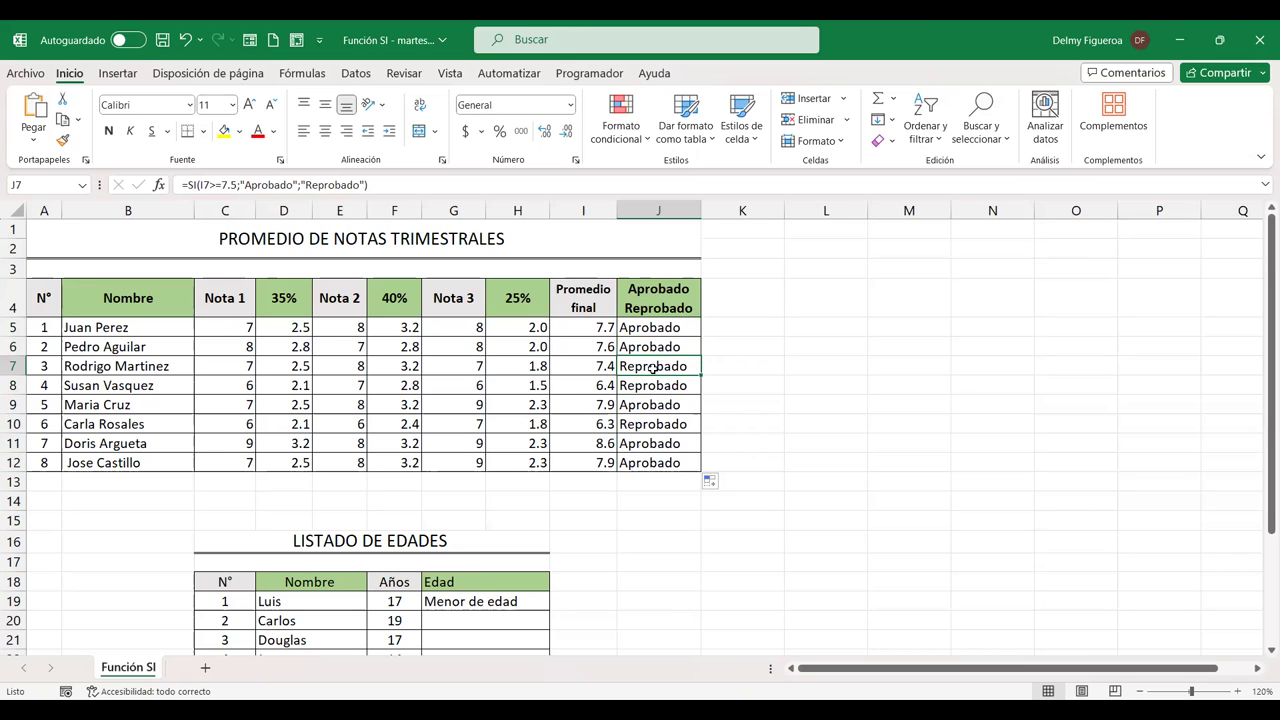
{"action": "left_click", "coordinate": [650, 423]}
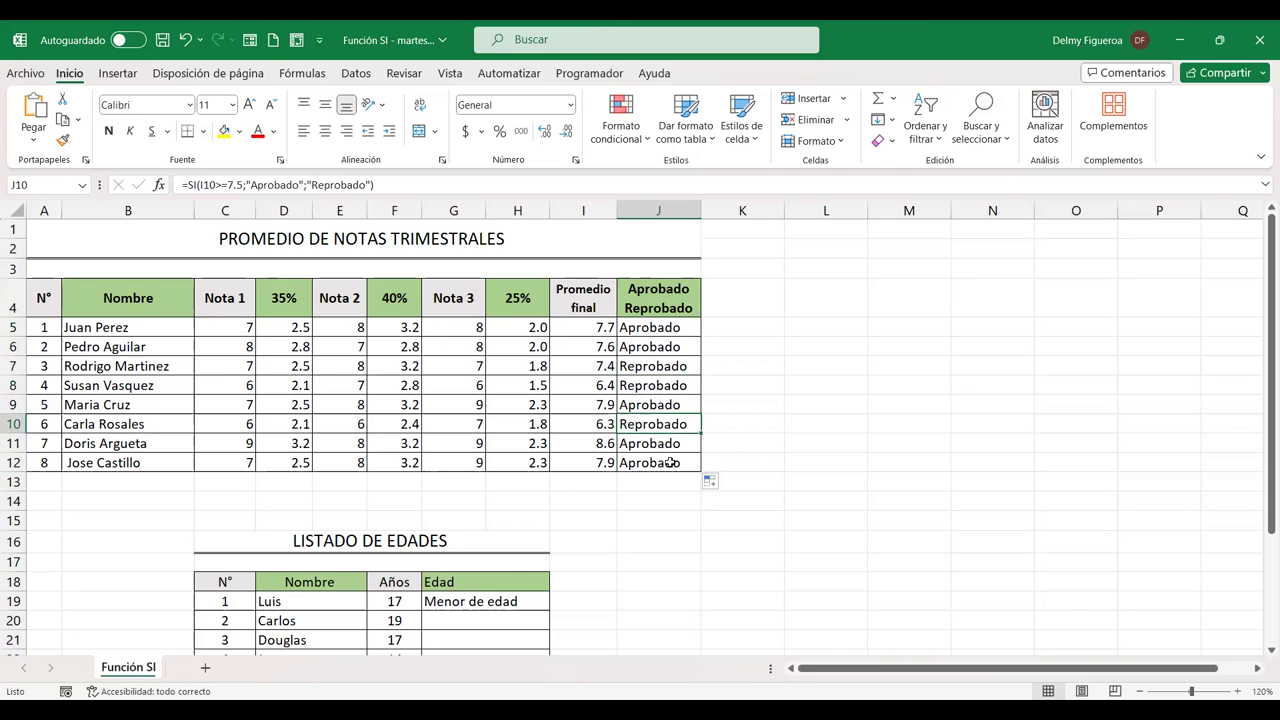
Inspect the arguments of the SI formula in G19 of the LISTADO DE EDADES table, leaving the formula as is
{"action": "scroll", "coordinate": [899, 493], "scroll_direction": "down", "scroll_amount": 3}
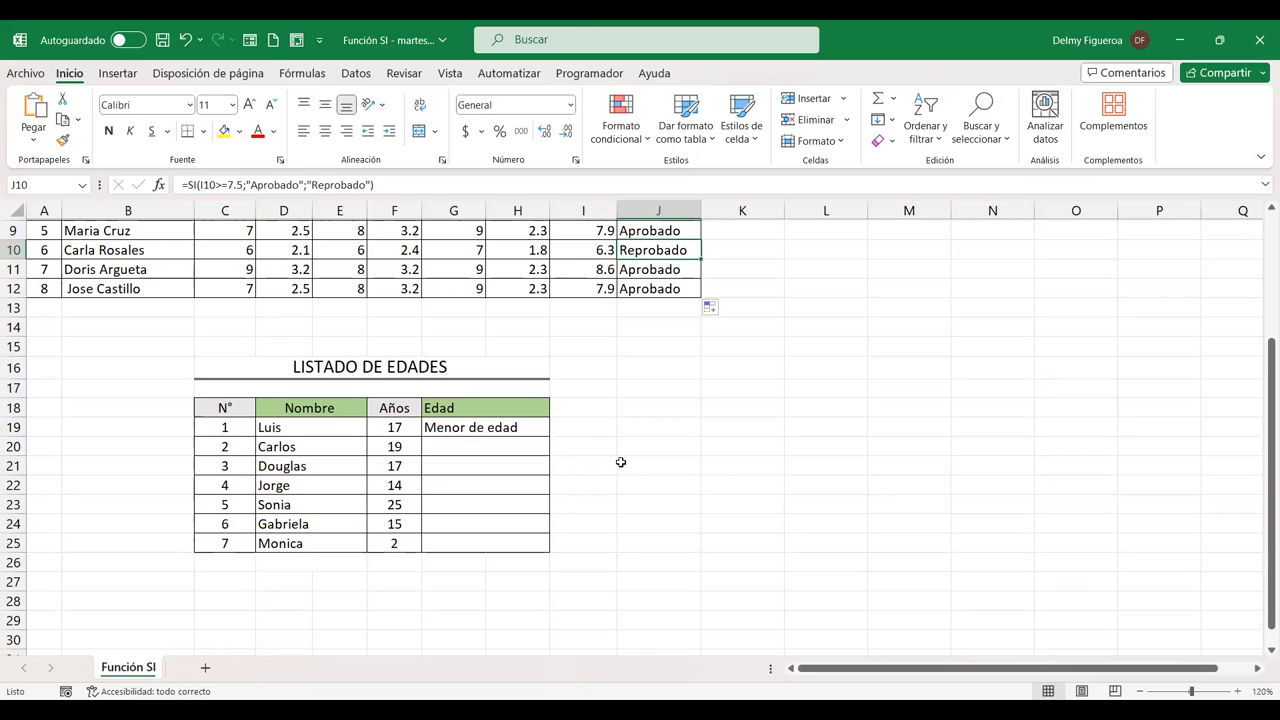
{"action": "left_click", "coordinate": [508, 446]}
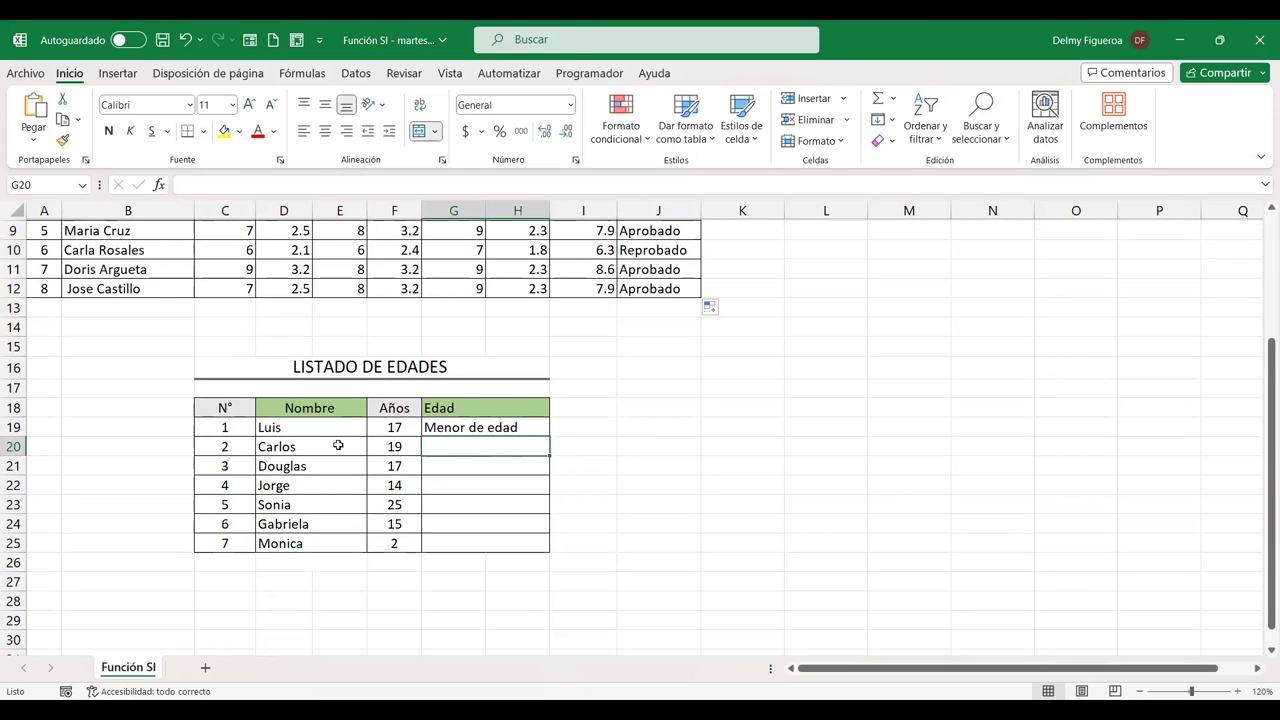
{"action": "left_click", "coordinate": [470, 427]}
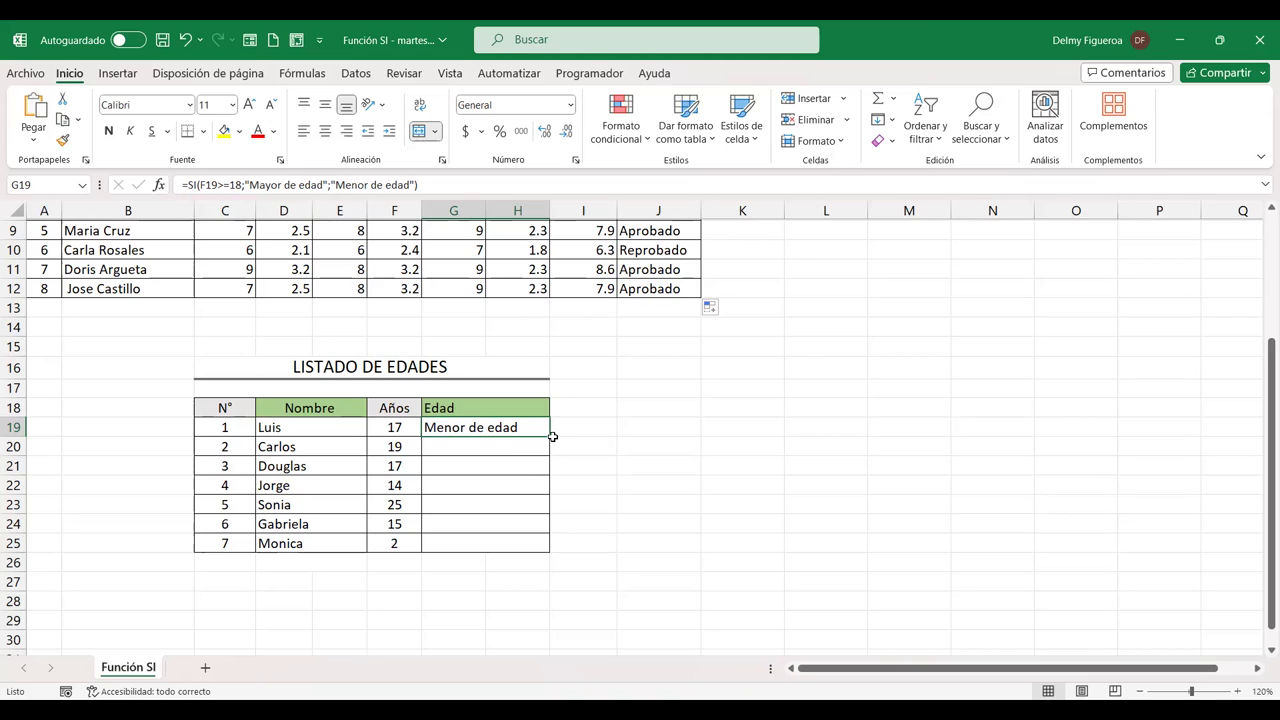
{"action": "key", "text": "F2"}
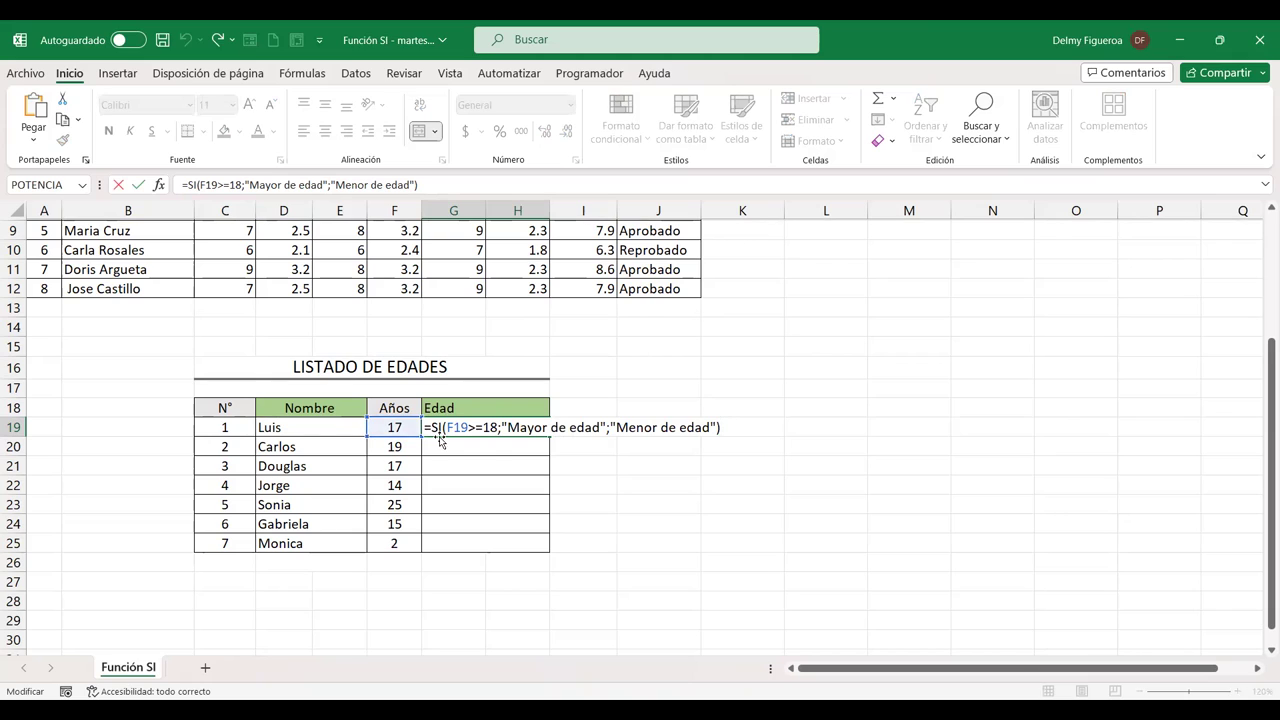
{"action": "left_click", "coordinate": [557, 428]}
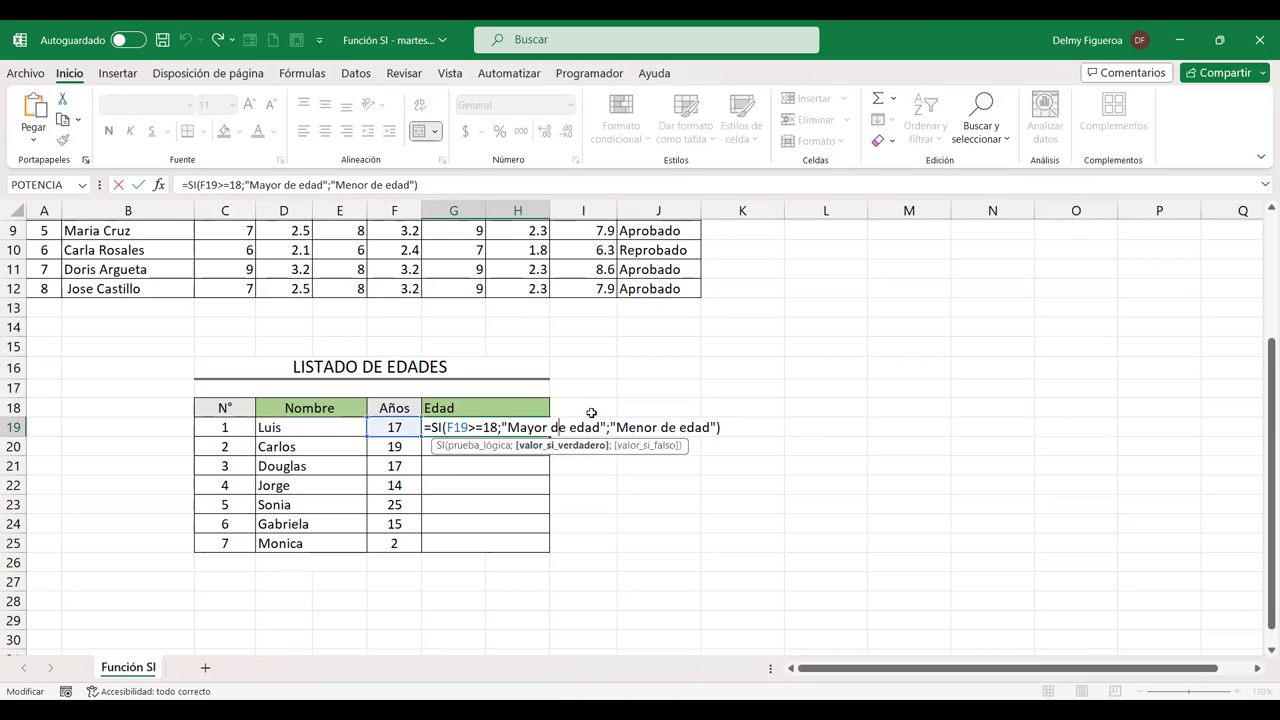
{"action": "left_click", "coordinate": [650, 428]}
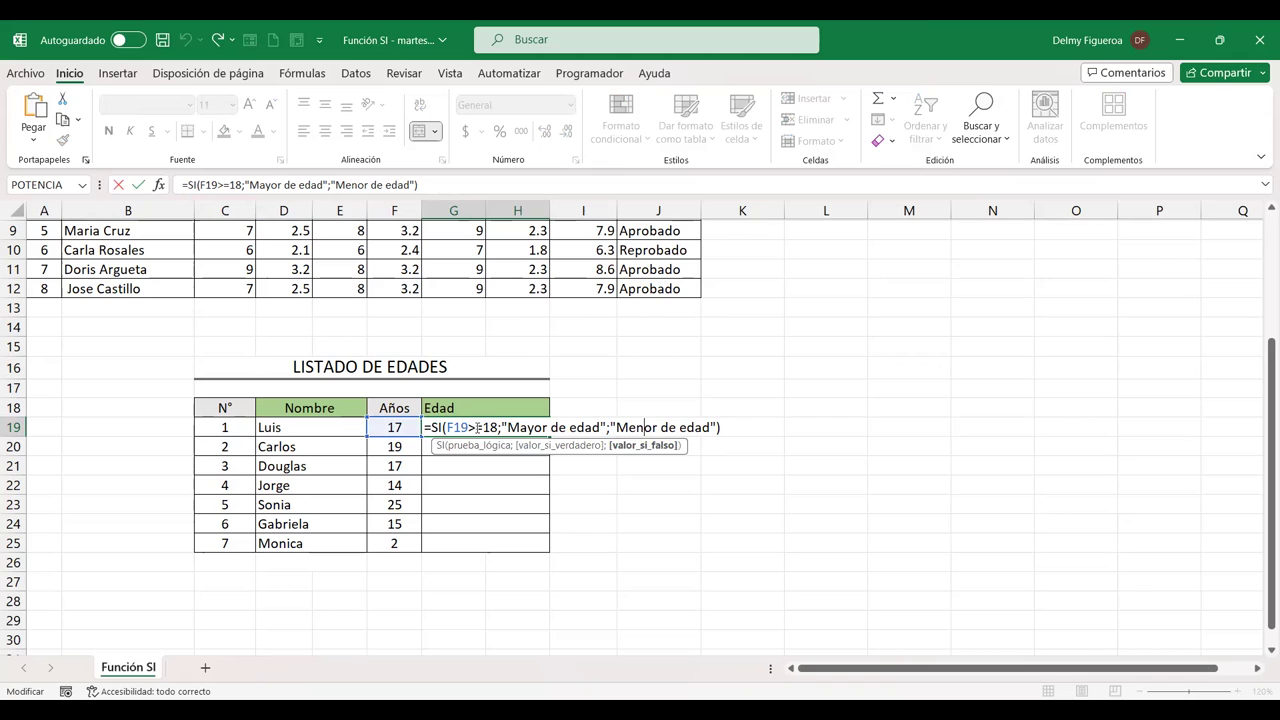
{"action": "key", "text": "Return"}
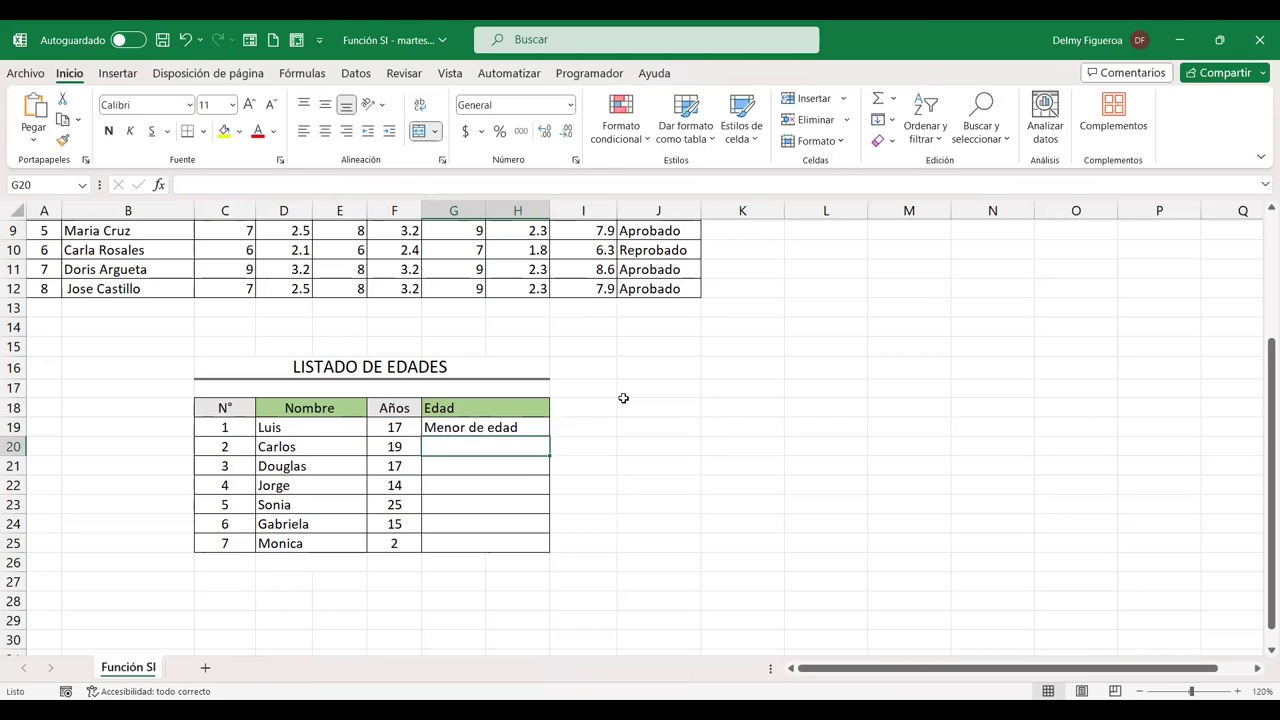
Fill the Mayor de edad/Menor de edad formula from G19 down to G25 in the Edad column
{"action": "left_click", "coordinate": [540, 428]}
{"action": "left_click_drag", "start_coordinate": [550, 438], "coordinate": [551, 556]}
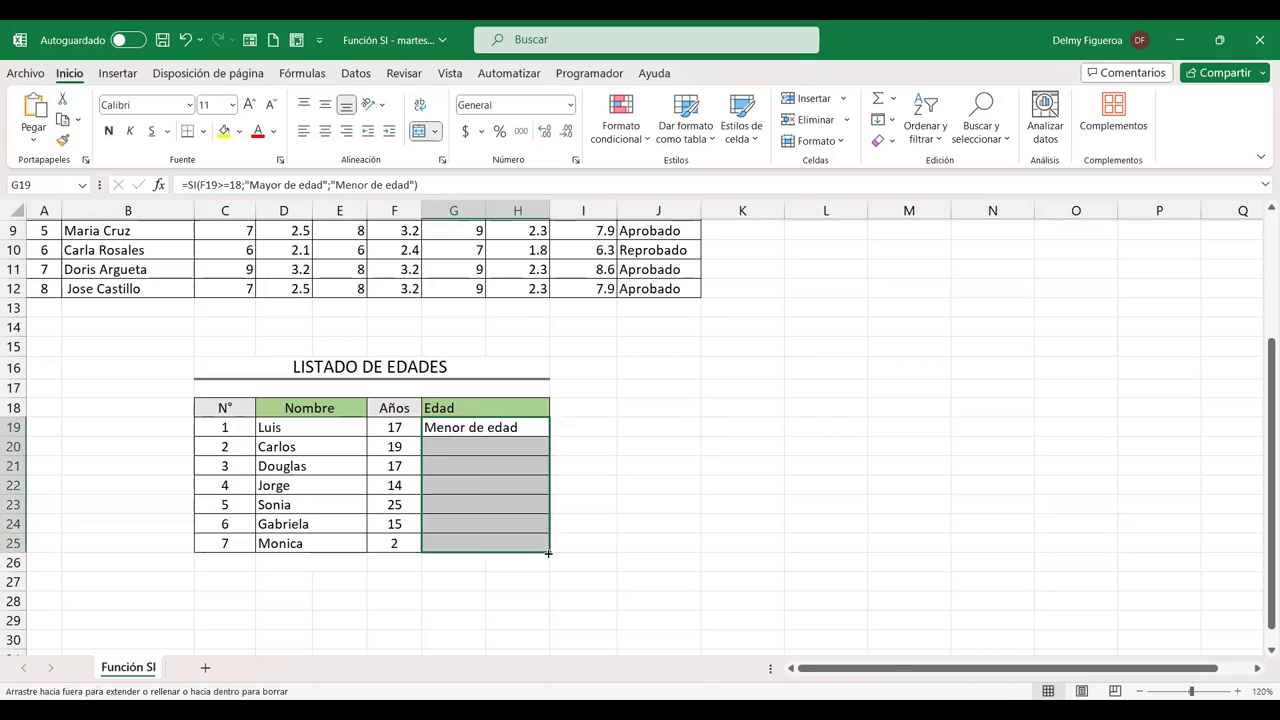
{"action": "left_click", "coordinate": [506, 449]}
Check the Edad classifications in rows 19 to 25 against the Años values, and return to the grades table
{"action": "left_click", "coordinate": [397, 425]}
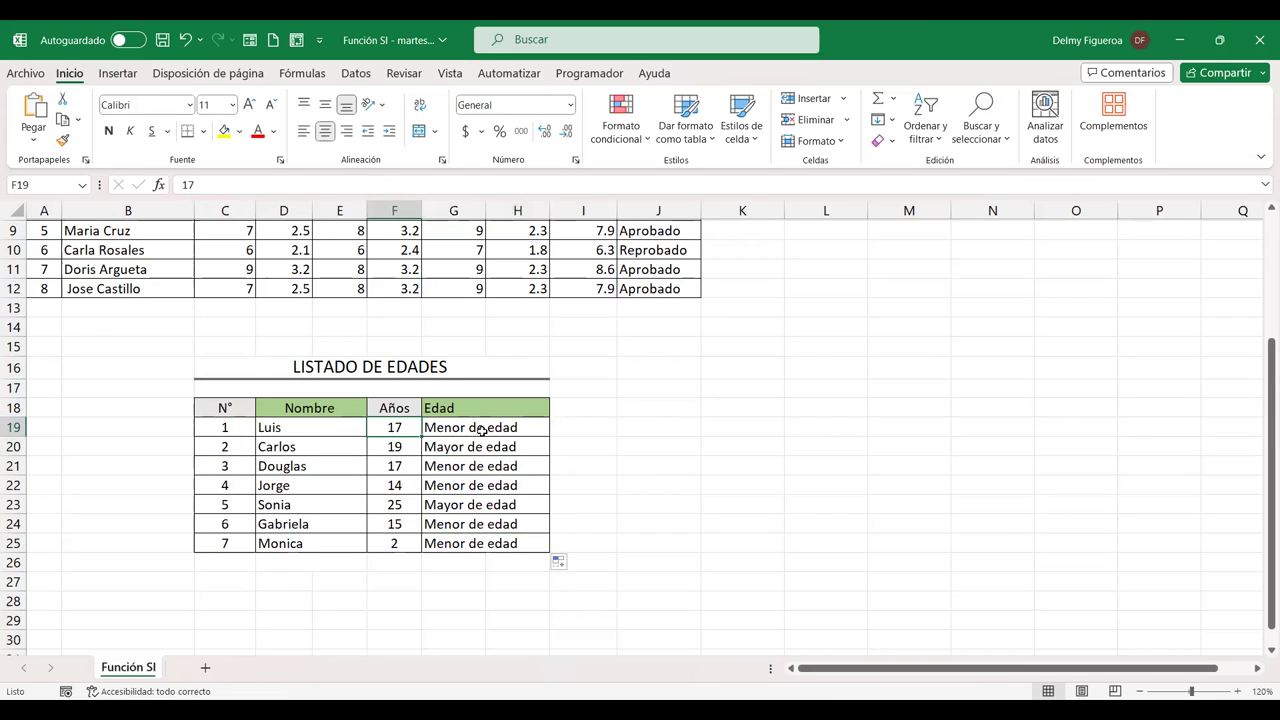
{"action": "left_click", "coordinate": [396, 448]}
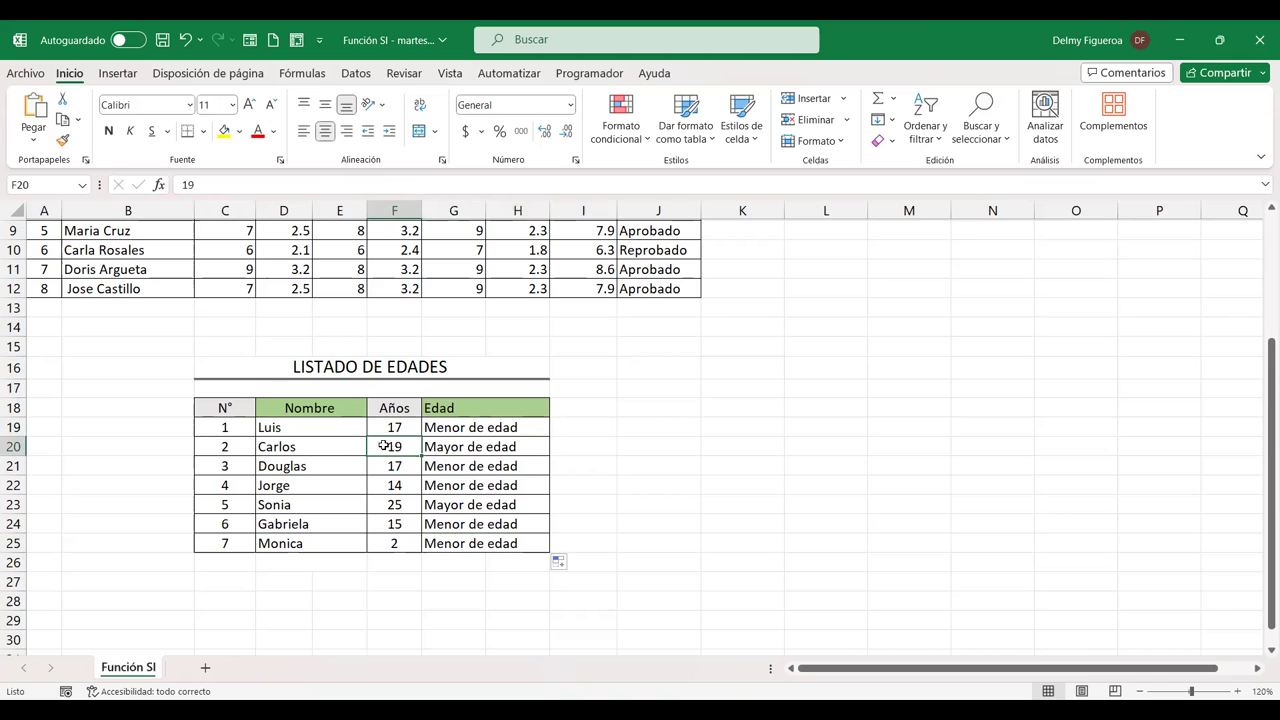
{"action": "left_click", "coordinate": [515, 446]}
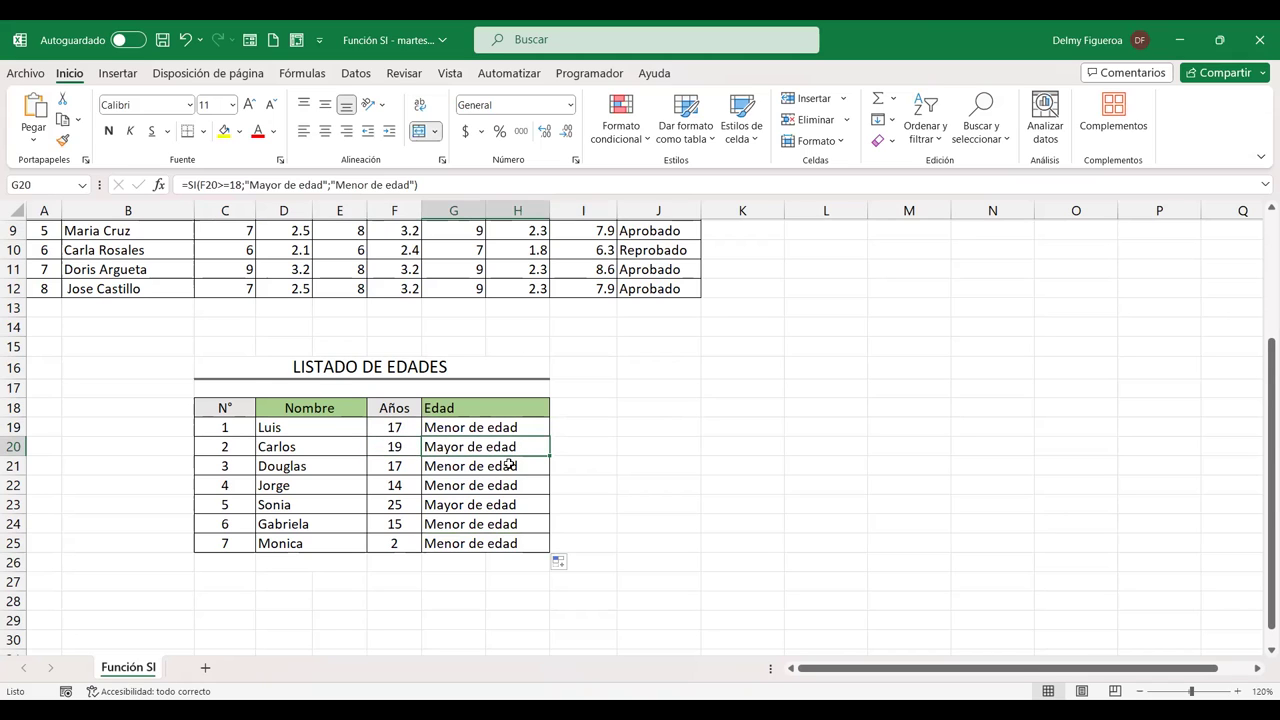
{"action": "left_click", "coordinate": [510, 466]}
{"action": "left_click", "coordinate": [500, 485]}
{"action": "left_click", "coordinate": [498, 504]}
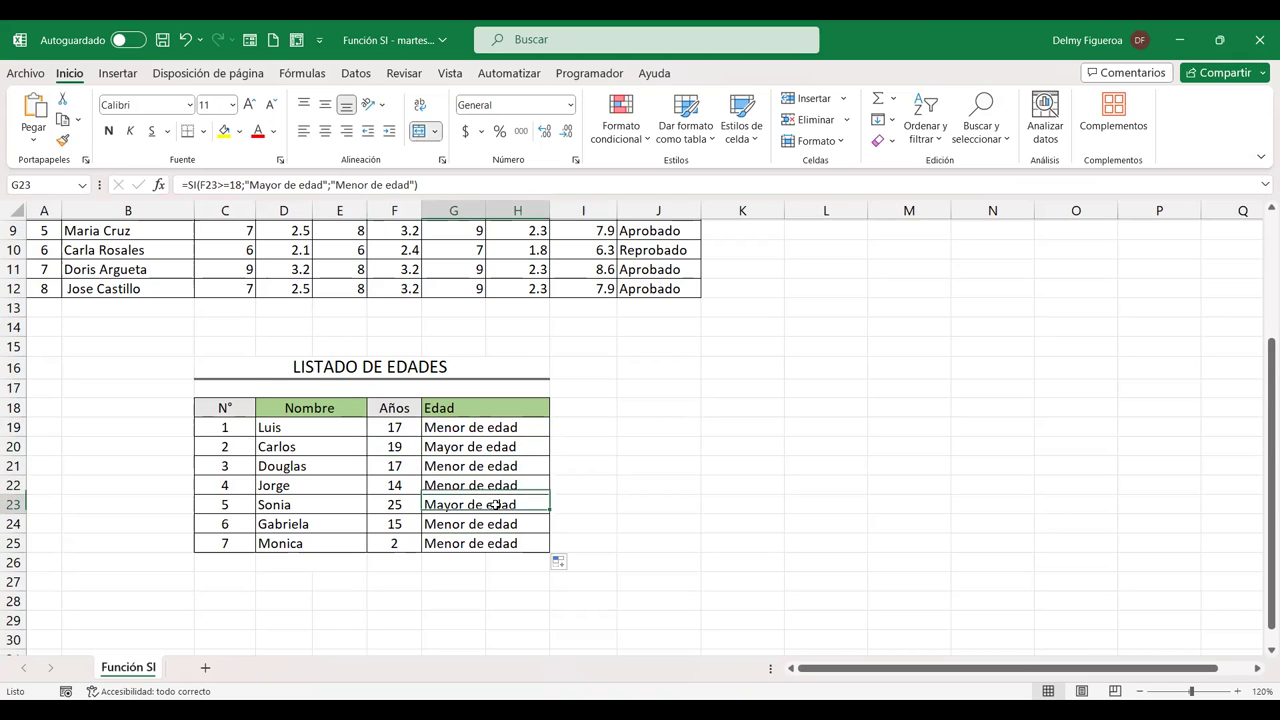
{"action": "left_click", "coordinate": [497, 523]}
{"action": "left_click", "coordinate": [503, 541]}
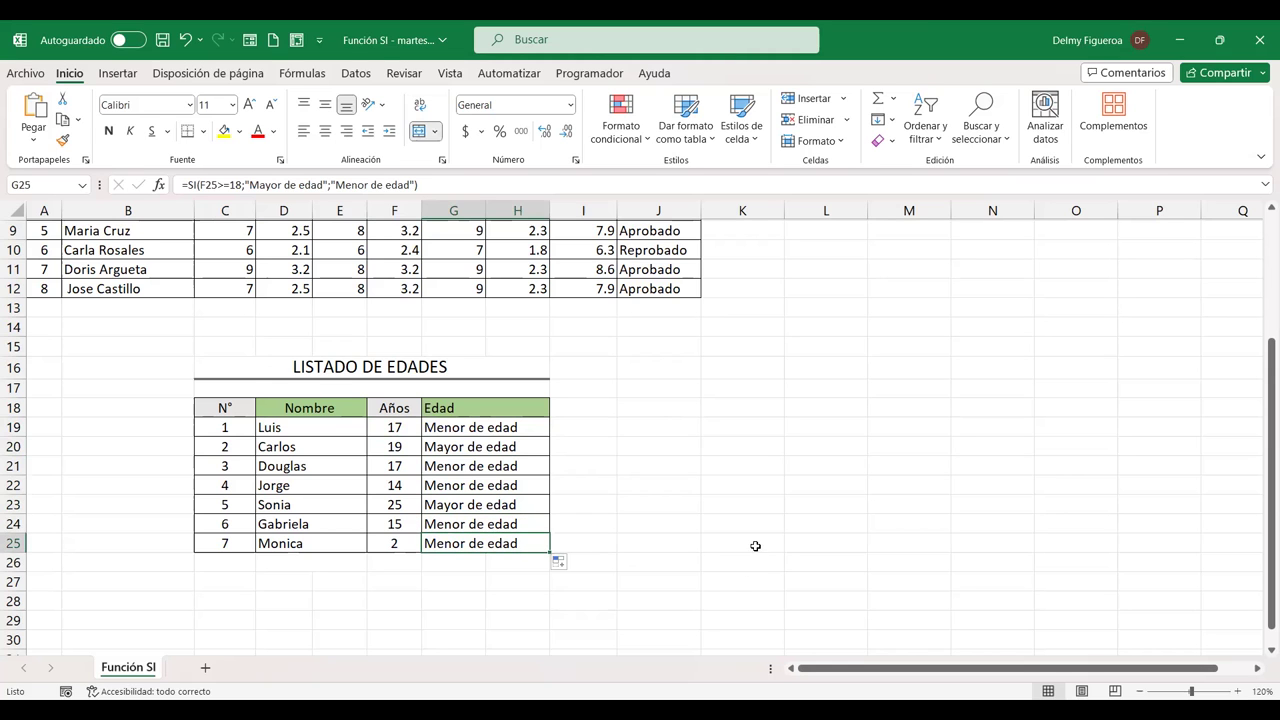
{"action": "scroll", "coordinate": [799, 570], "scroll_direction": "up", "scroll_amount": 3}
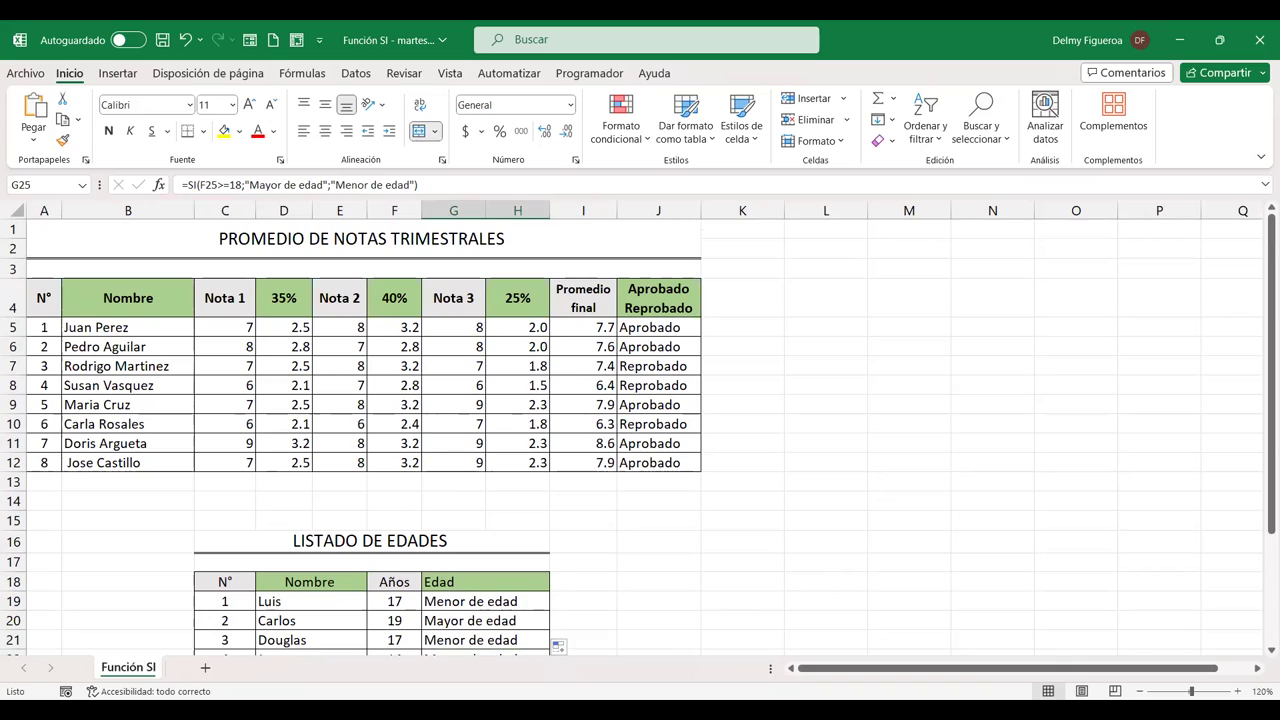
{"action": "left_click", "coordinate": [744, 297]}
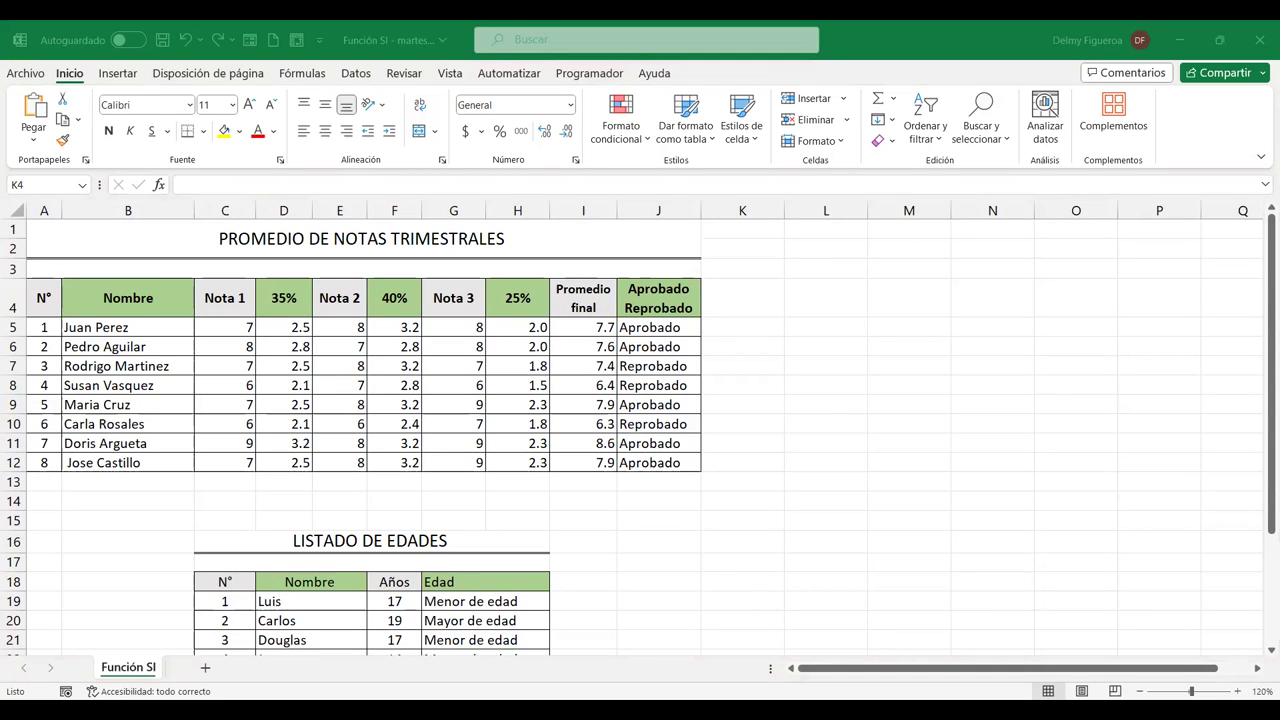
Copy the Promedio final header from I4 into K4 to start a new column in the grades table
{"action": "left_click", "coordinate": [579, 303]}
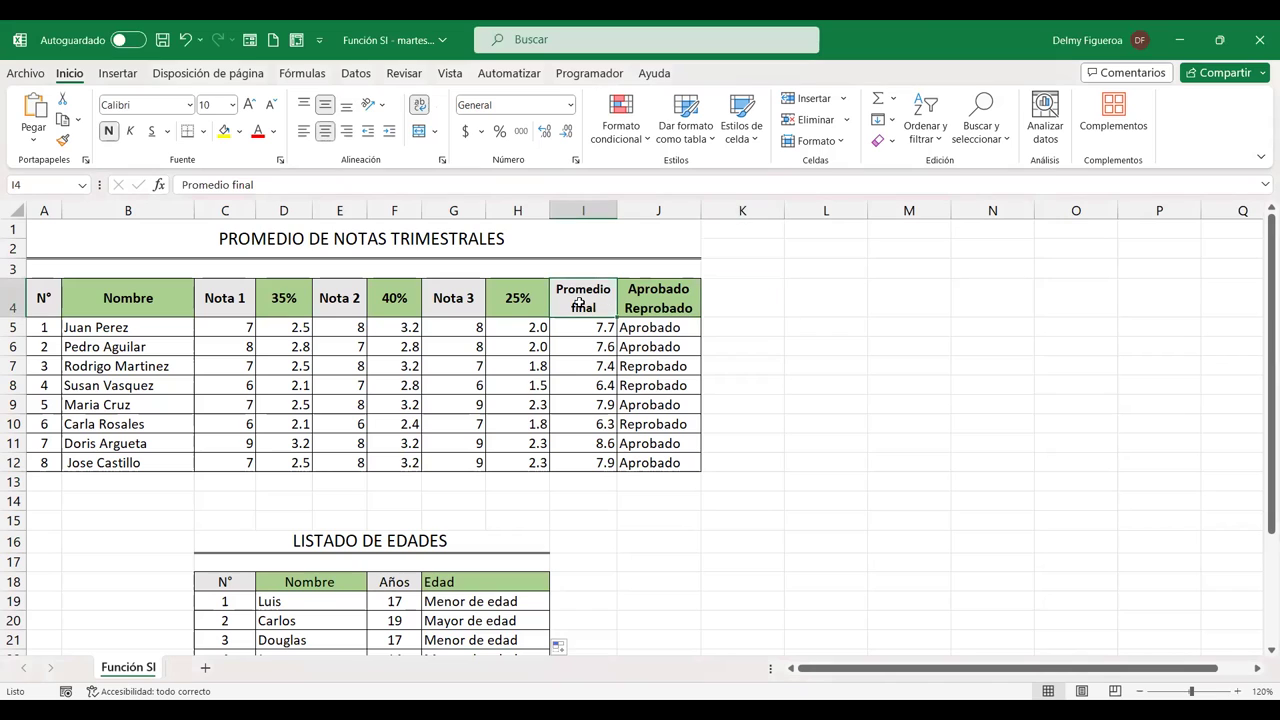
{"action": "key", "text": "ctrl+c"}
{"action": "left_click", "coordinate": [740, 308]}
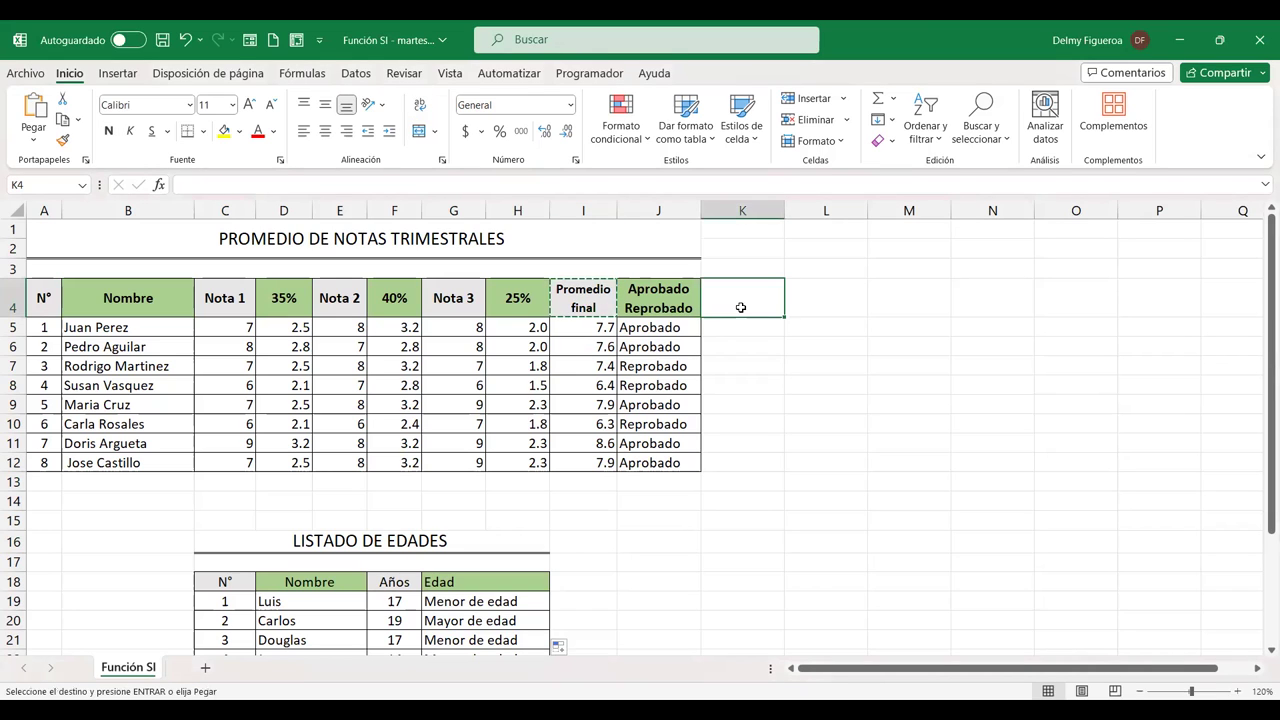
{"action": "key", "text": "Return"}
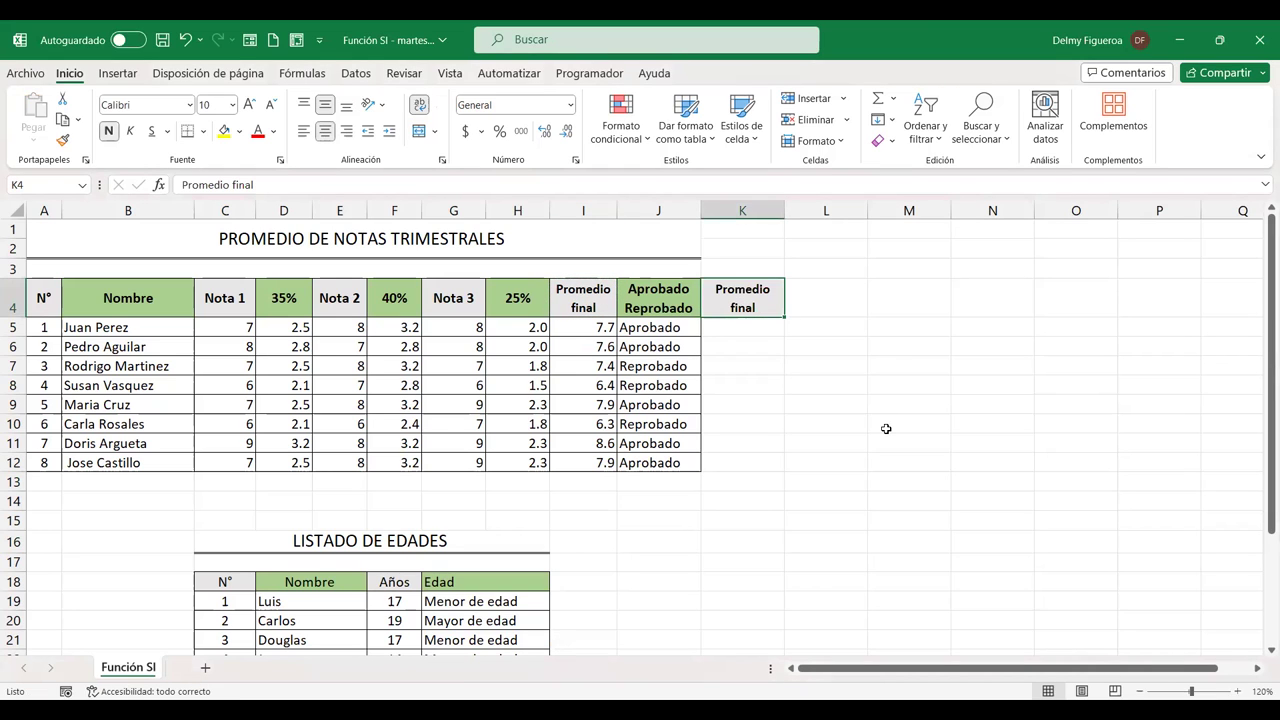
Title the K4 header "Puntos extra" and review the formulas in I5 and J5
{"action": "type", "text": "Puntos e"}
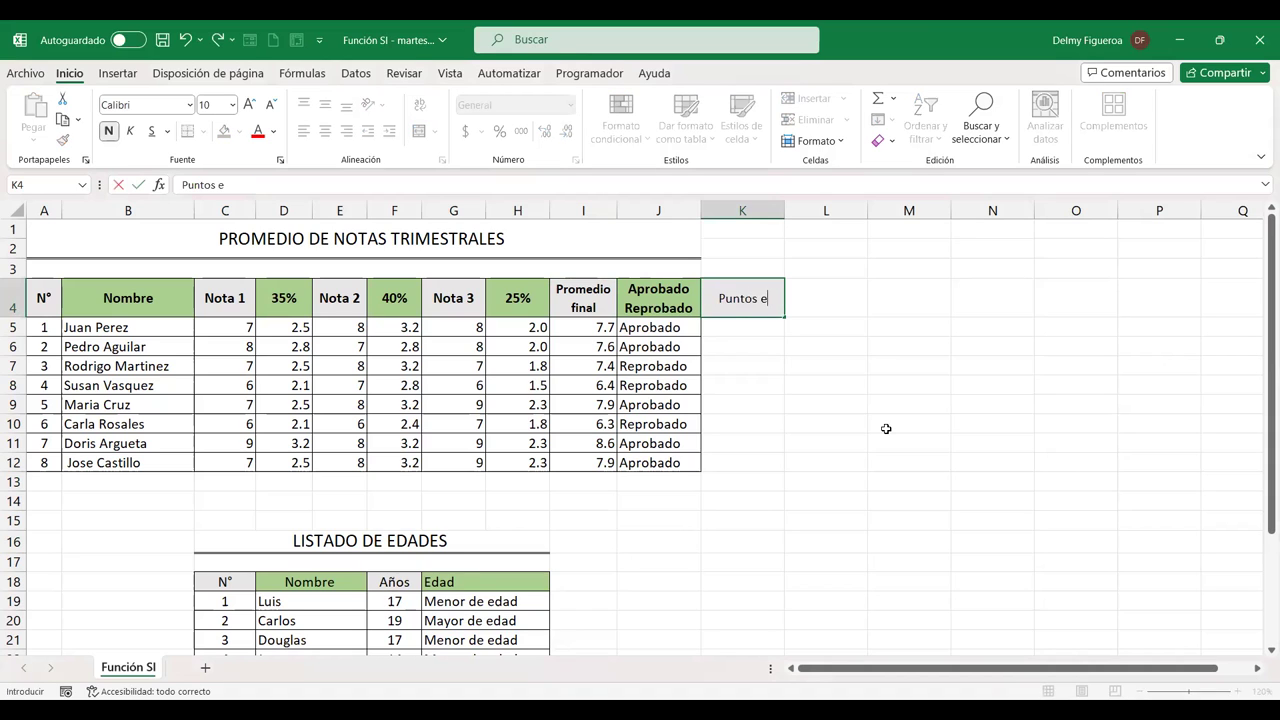
{"action": "type", "text": "xtra"}
{"action": "key", "text": "Return"}
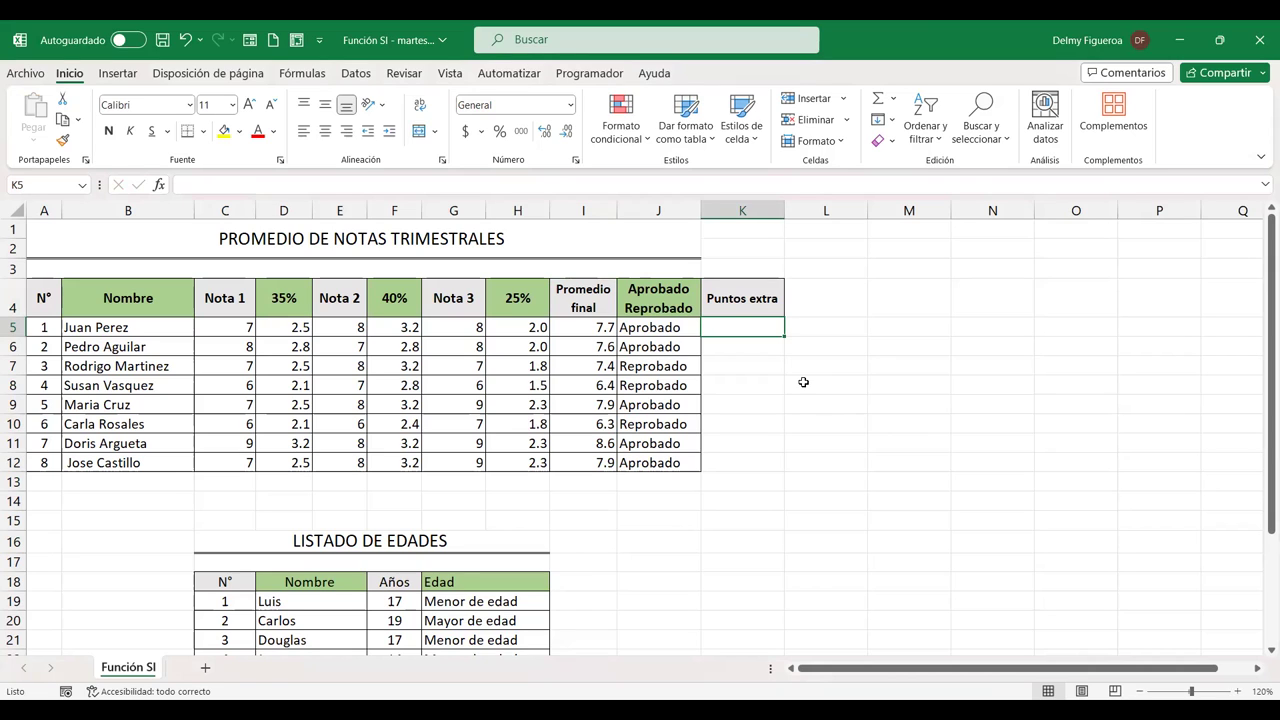
{"action": "left_click", "coordinate": [603, 327]}
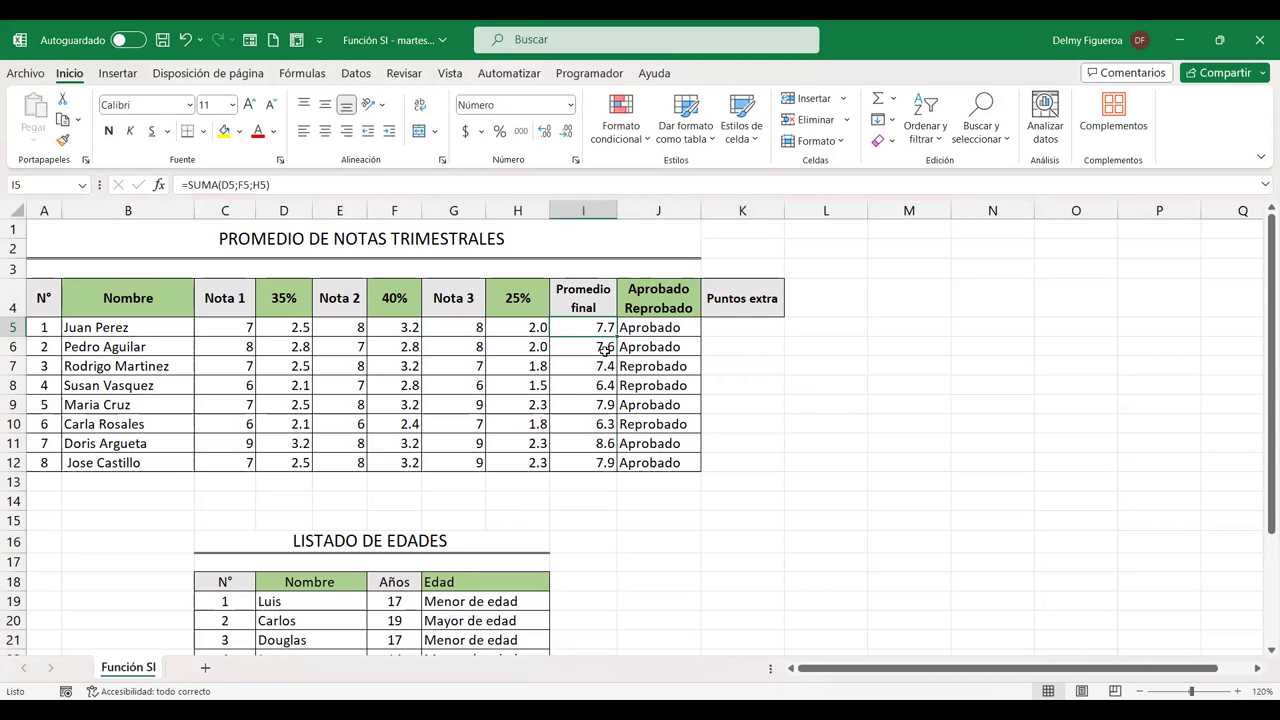
{"action": "left_click", "coordinate": [740, 300]}
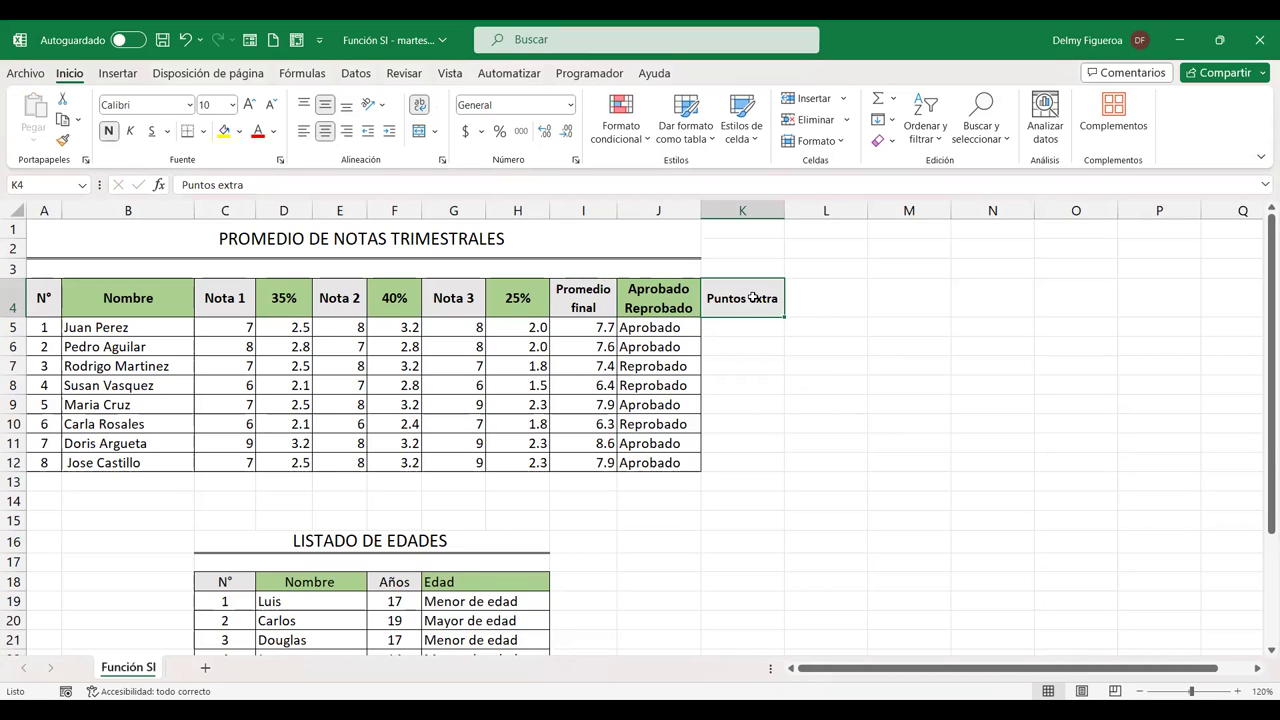
{"action": "left_click", "coordinate": [600, 328]}
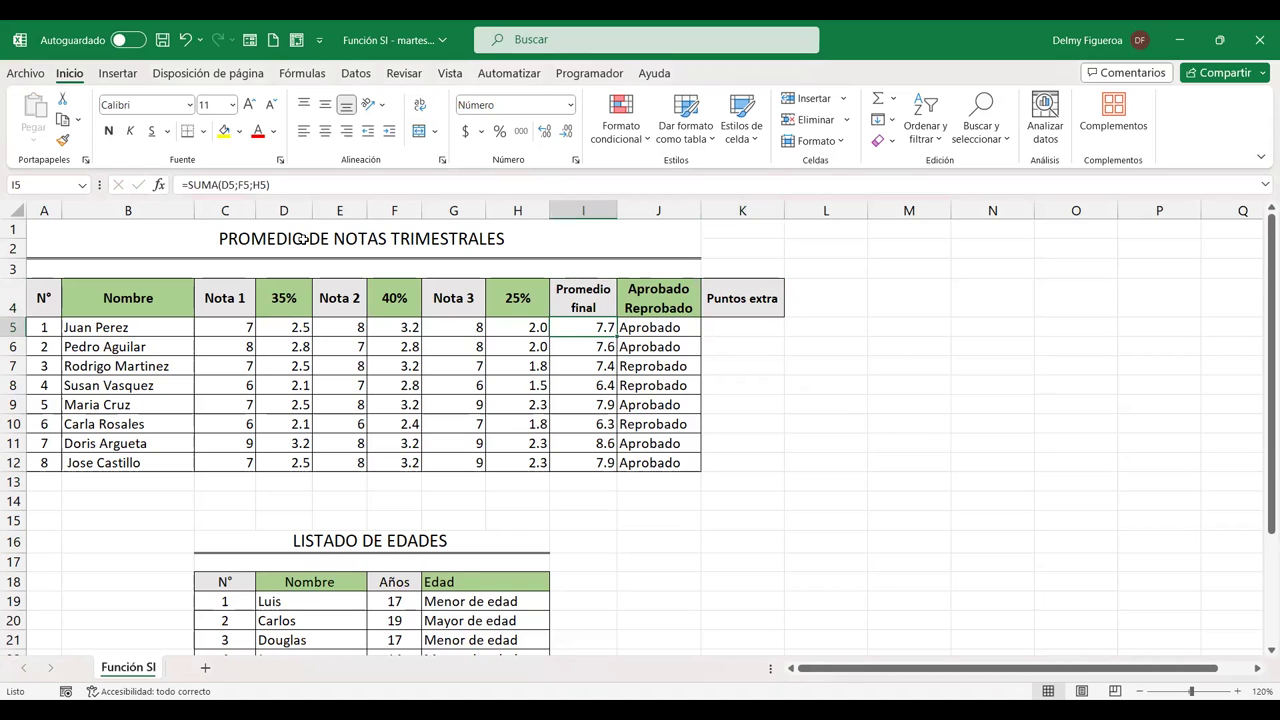
{"action": "left_click", "coordinate": [642, 324]}
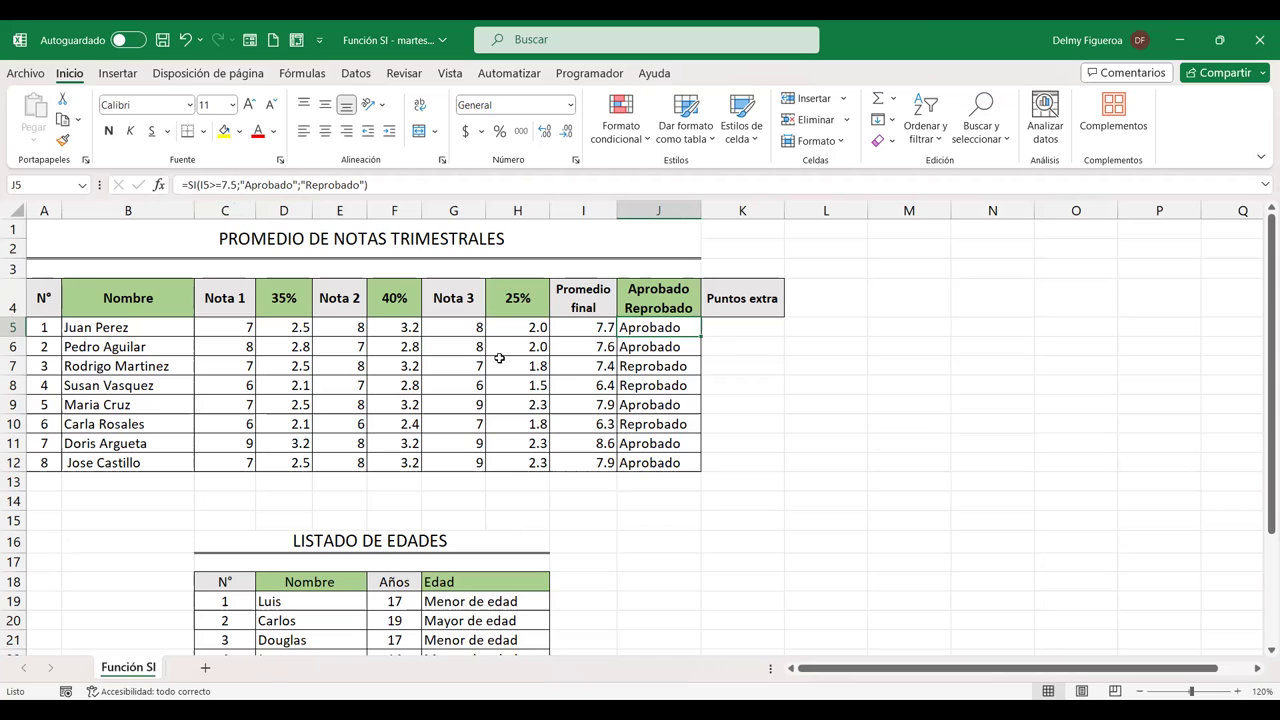
Replace the header text in K4 with "Examen de reposición"
{"action": "left_click", "coordinate": [747, 302]}
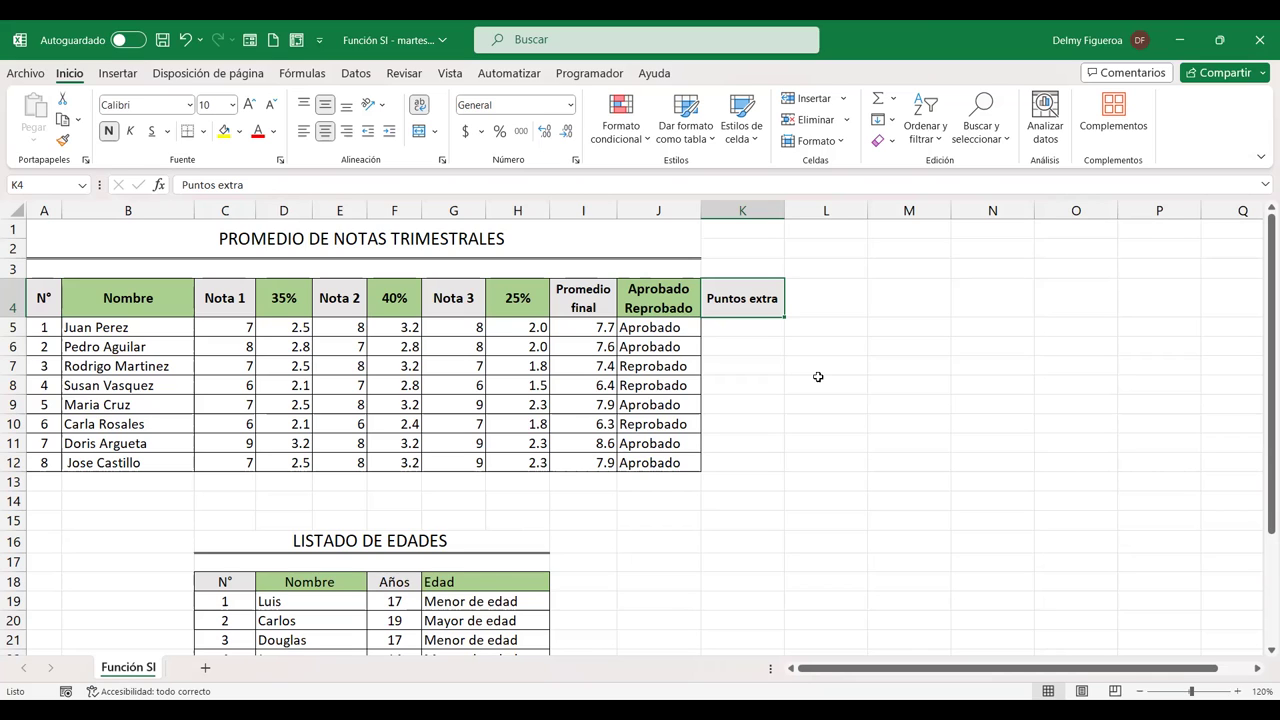
{"action": "key", "text": "Delete"}
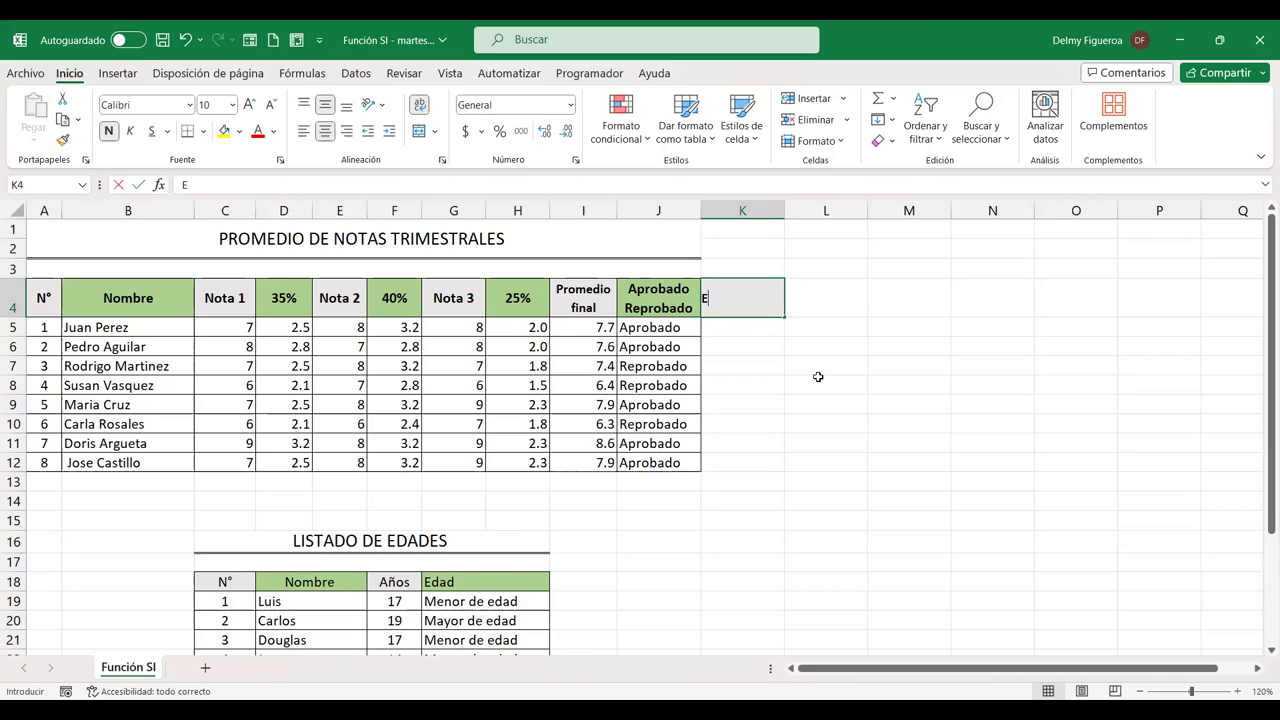
{"action": "type", "text": "Ex"}
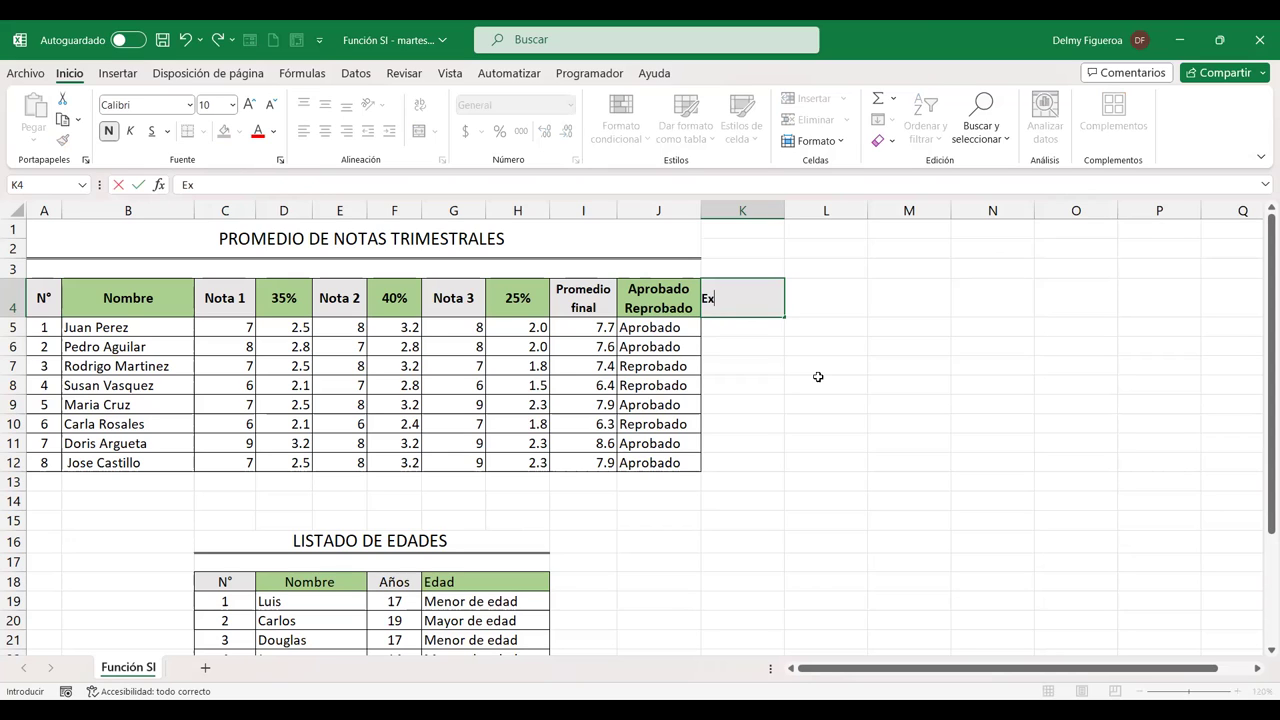
{"action": "type", "text": "amen de reposici"}
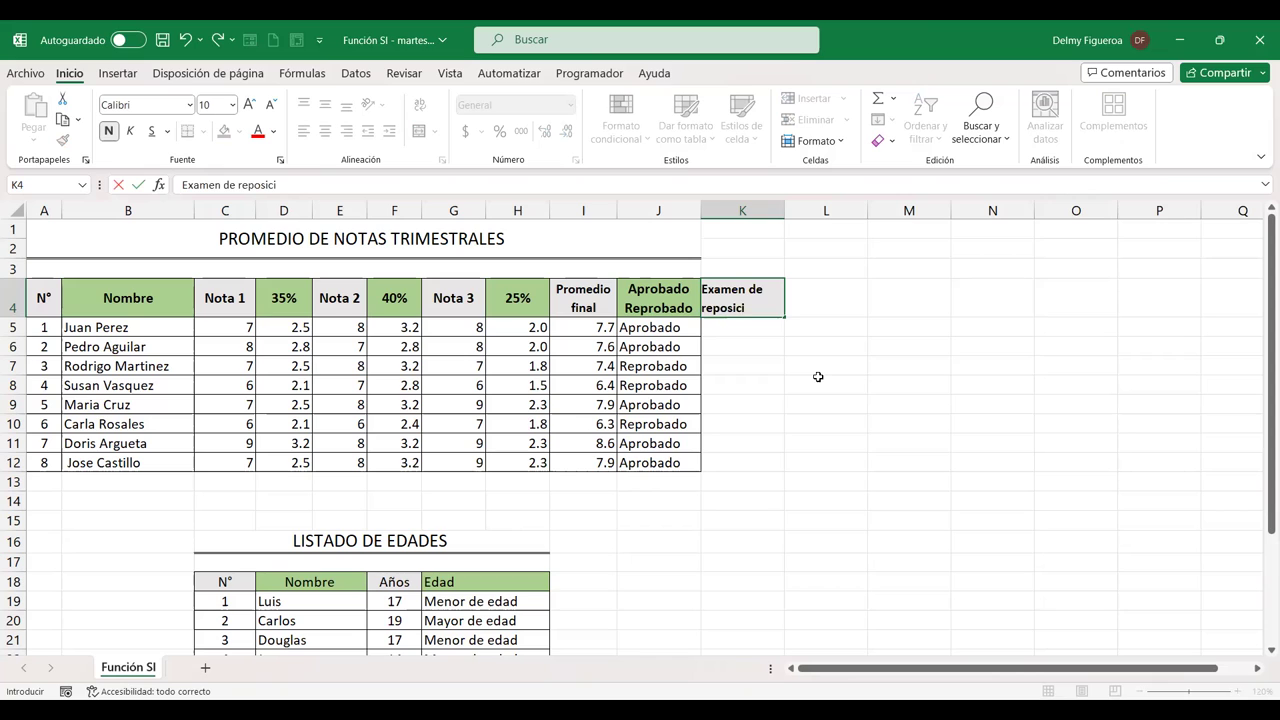
{"action": "type", "text": "ón"}
{"action": "key", "text": "Return"}
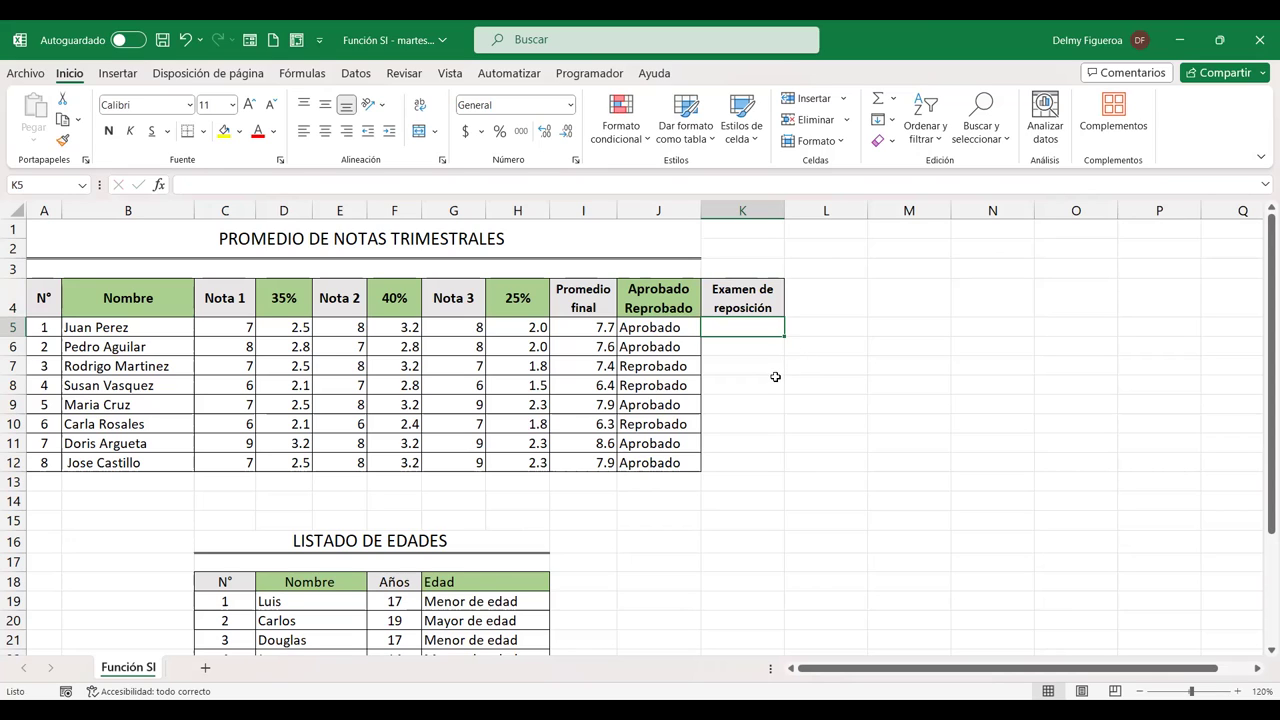
Enter the formula =SI(I5<7.5;"Aplica";"No aplica") in K5 of the Examen de reposición column
{"action": "left_click", "coordinate": [590, 343]}
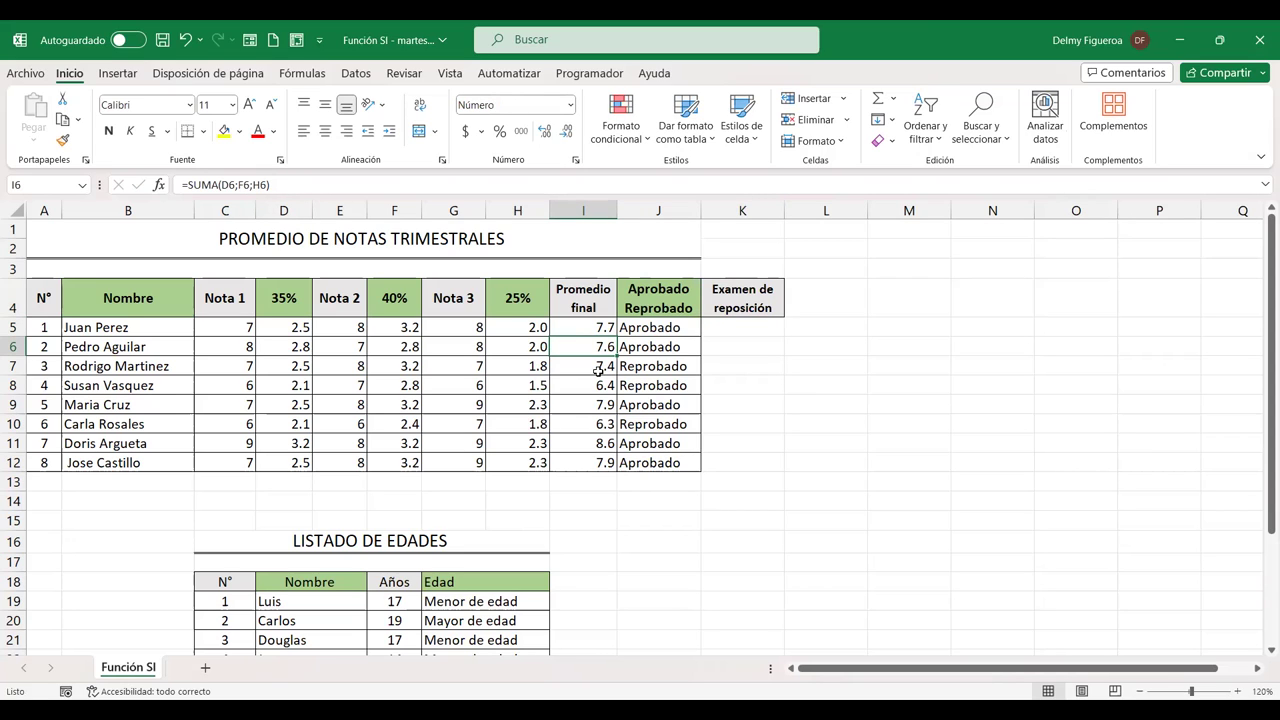
{"action": "left_click", "coordinate": [756, 328]}
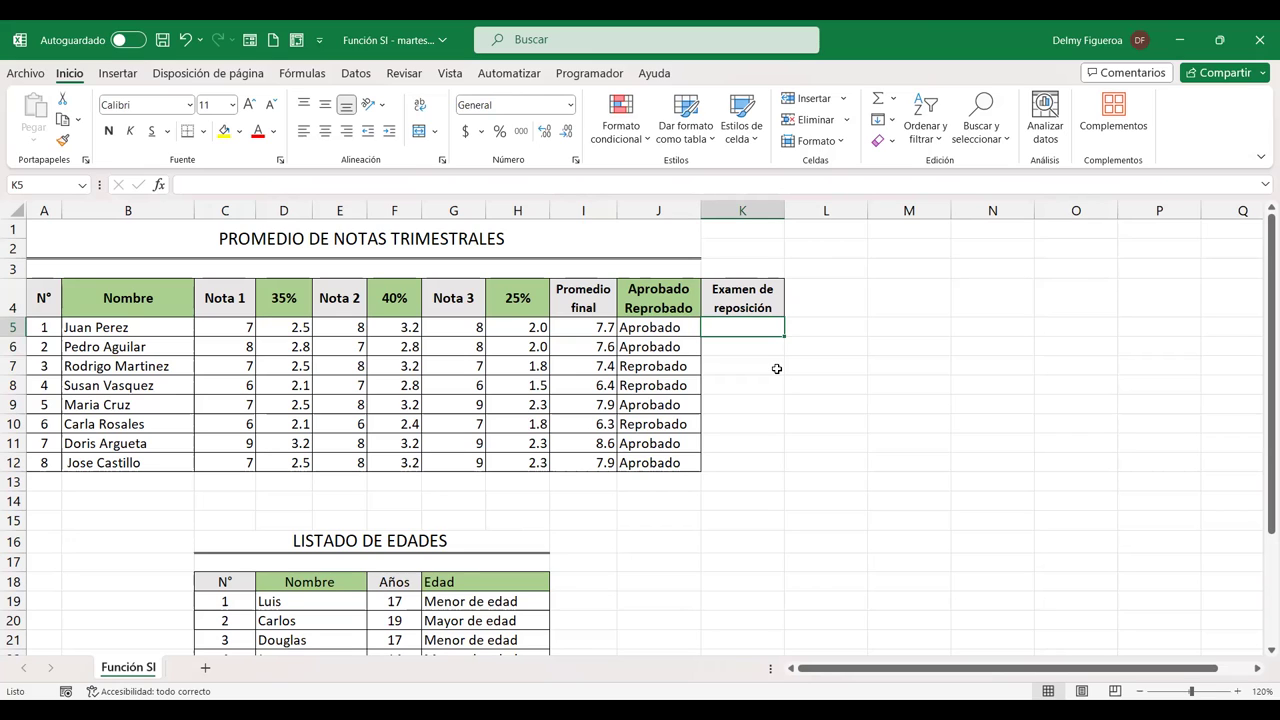
{"action": "type", "text": "="}
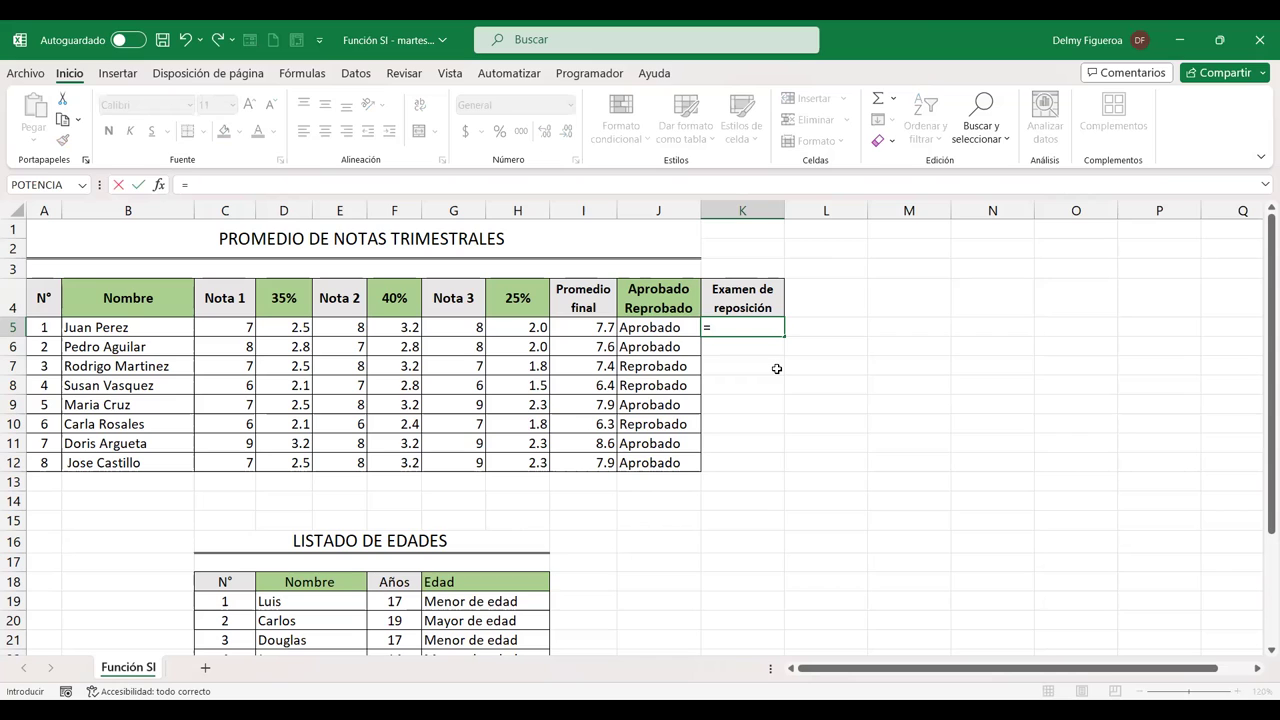
{"action": "type", "text": "si"}
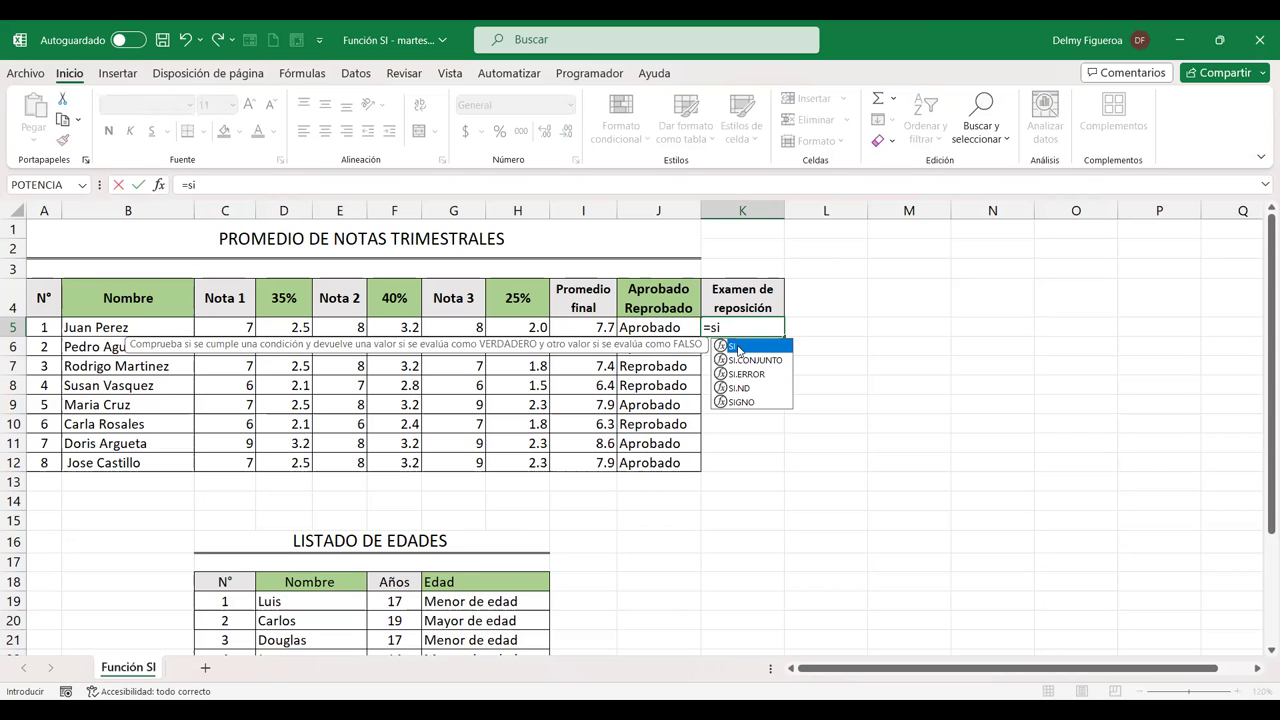
{"action": "double_click", "coordinate": [744, 348]}
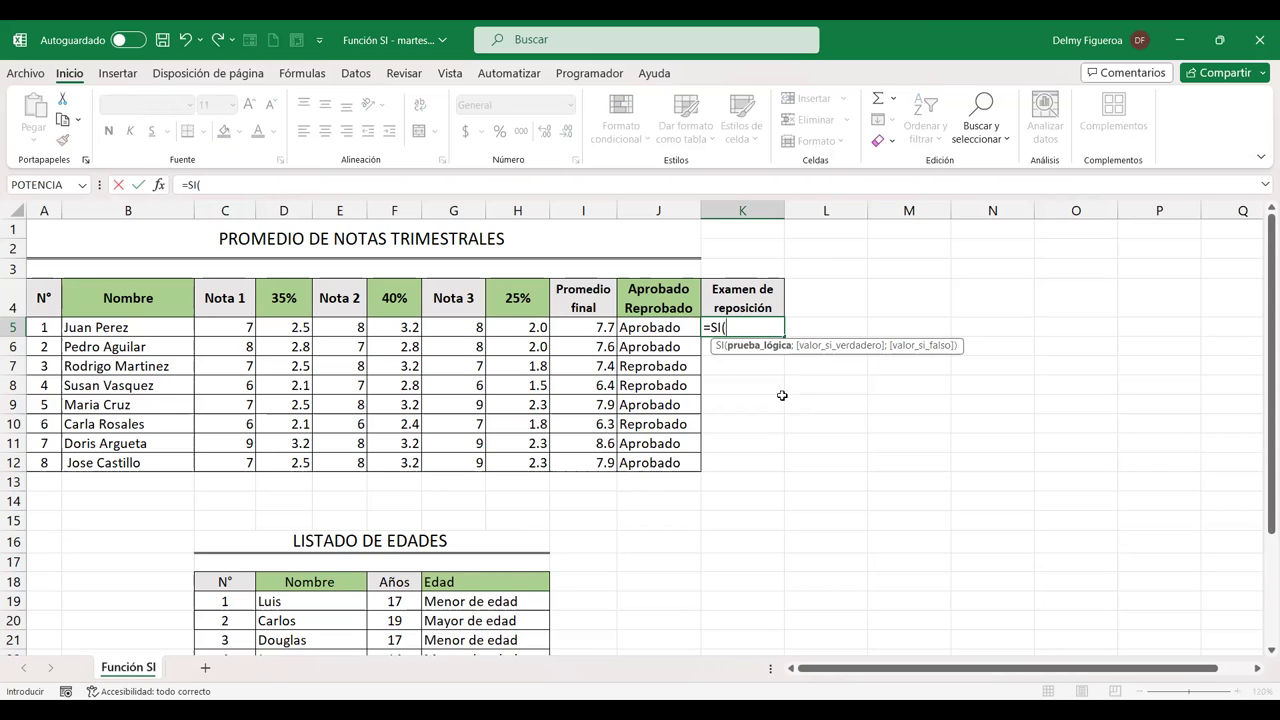
{"action": "left_click", "coordinate": [588, 326]}
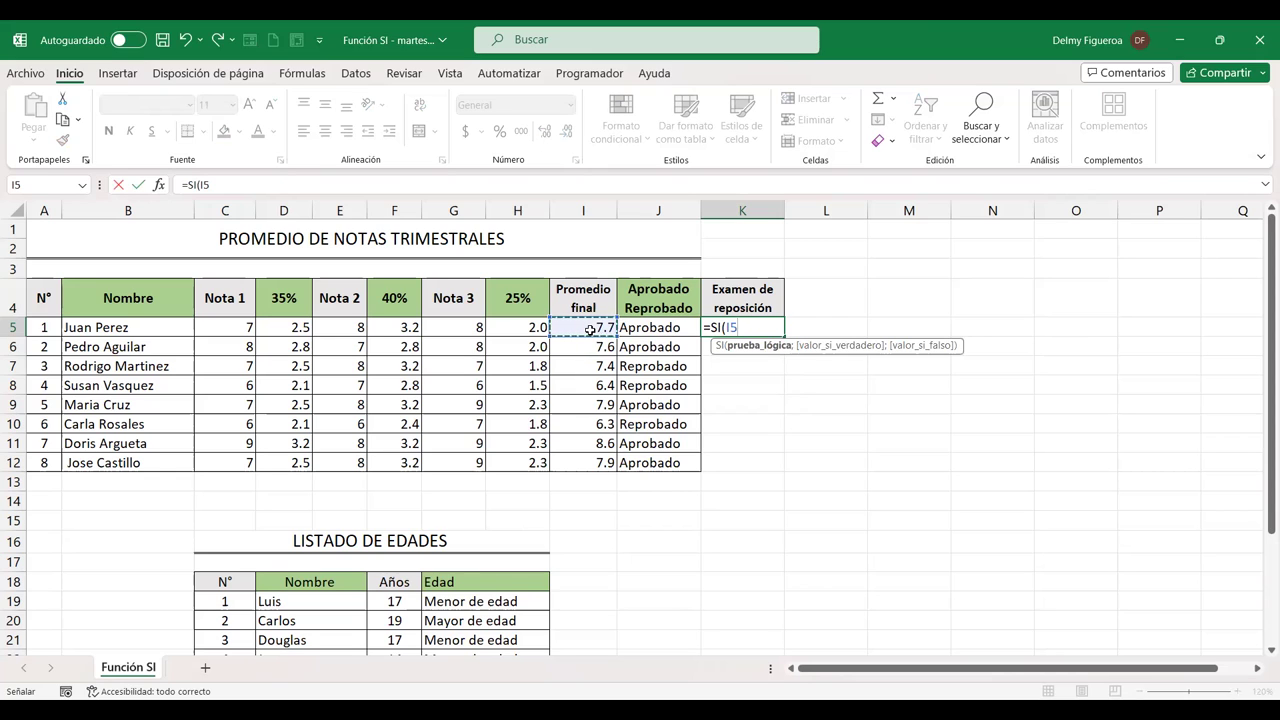
{"action": "type", "text": "<7.5"}
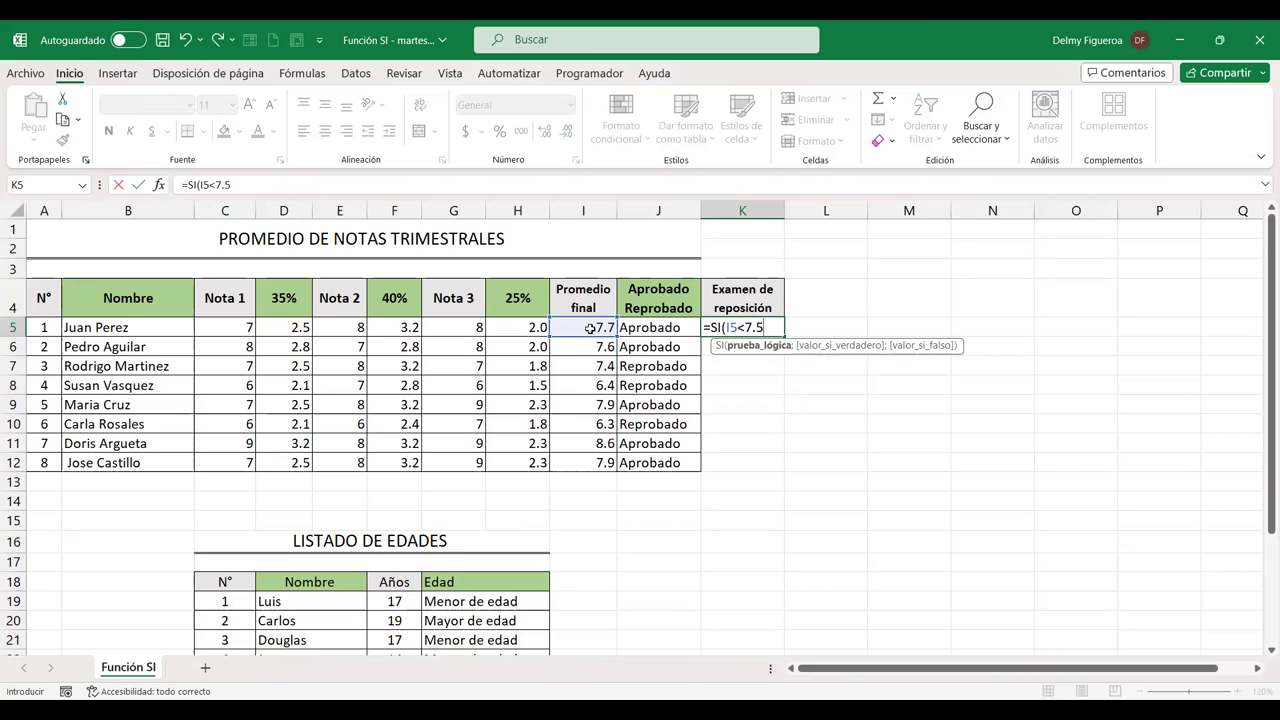
{"action": "type", "text": ";"}
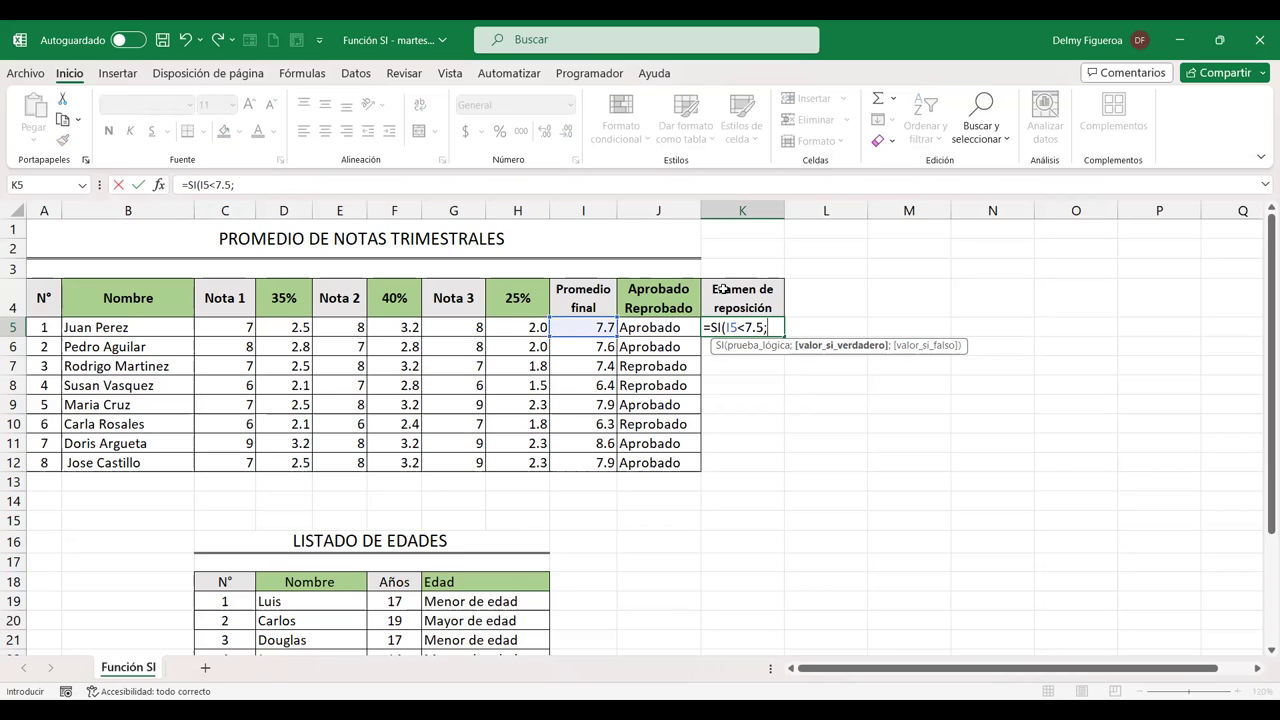
{"action": "type", "text": "\"Aplica"}
{"action": "type", "text": ";"}
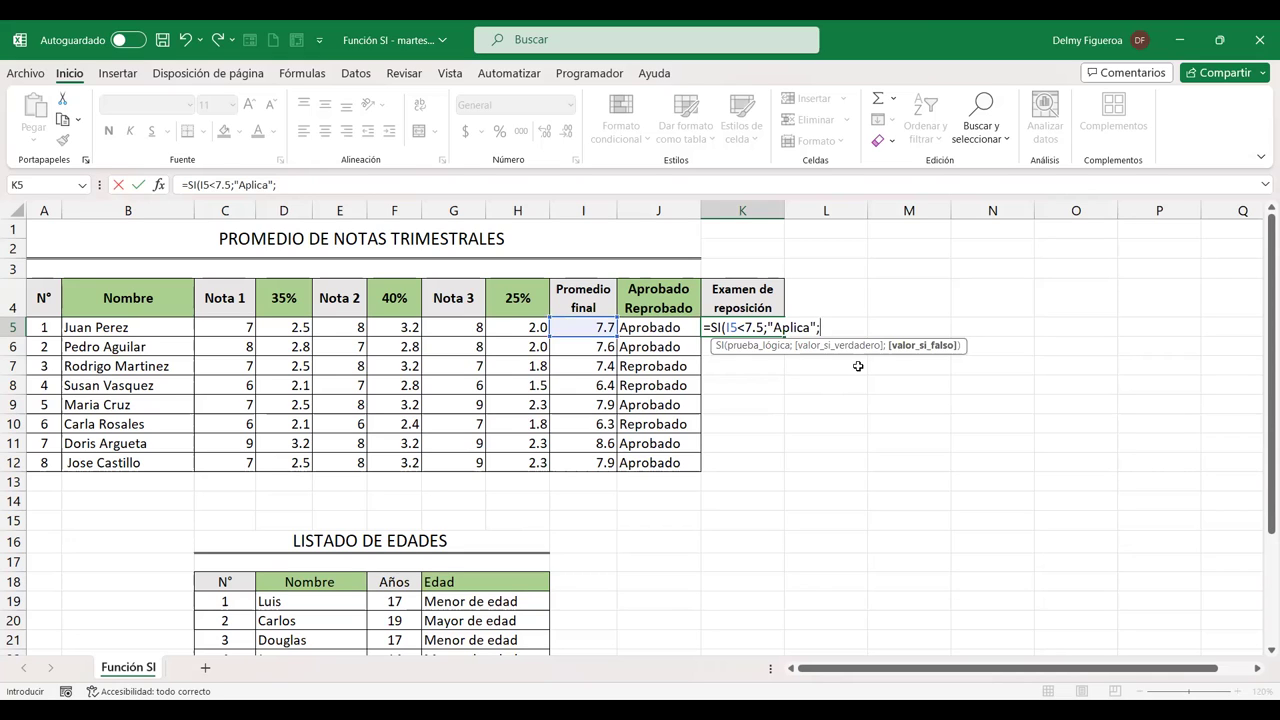
{"action": "type", "text": "\"No aplica"}
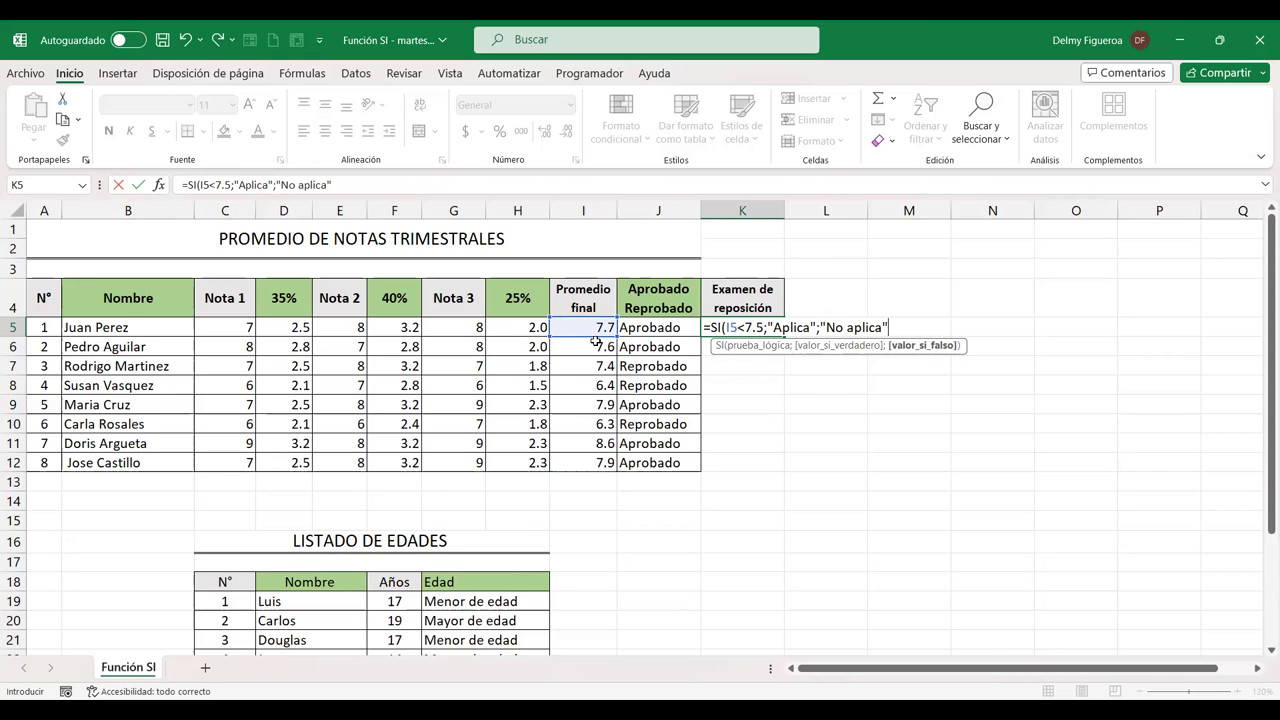
{"action": "type", "text": ")"}
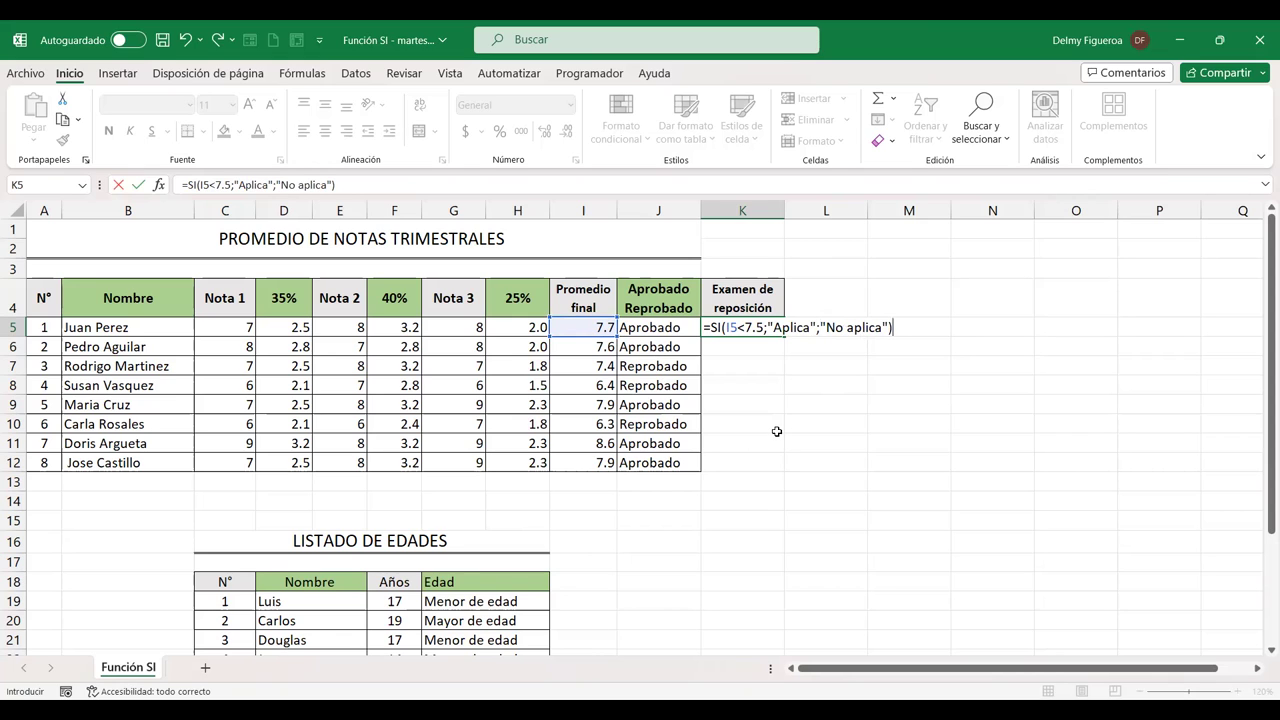
{"action": "key", "text": "Return"}
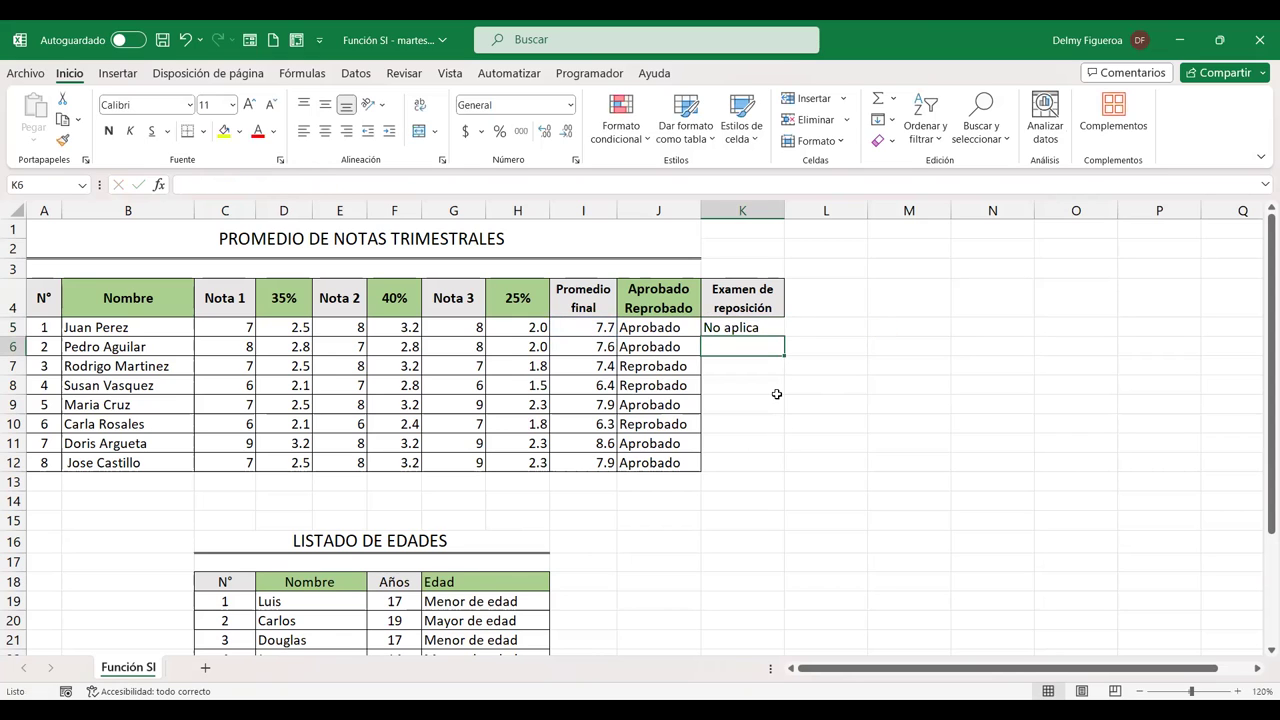
Fill the Aplica/No aplica formula from K5 down to K12 and check the copied formula in K8
{"action": "left_click", "coordinate": [754, 330]}
{"action": "left_click_drag", "start_coordinate": [783, 335], "coordinate": [763, 468]}
{"action": "left_click", "coordinate": [734, 386]}
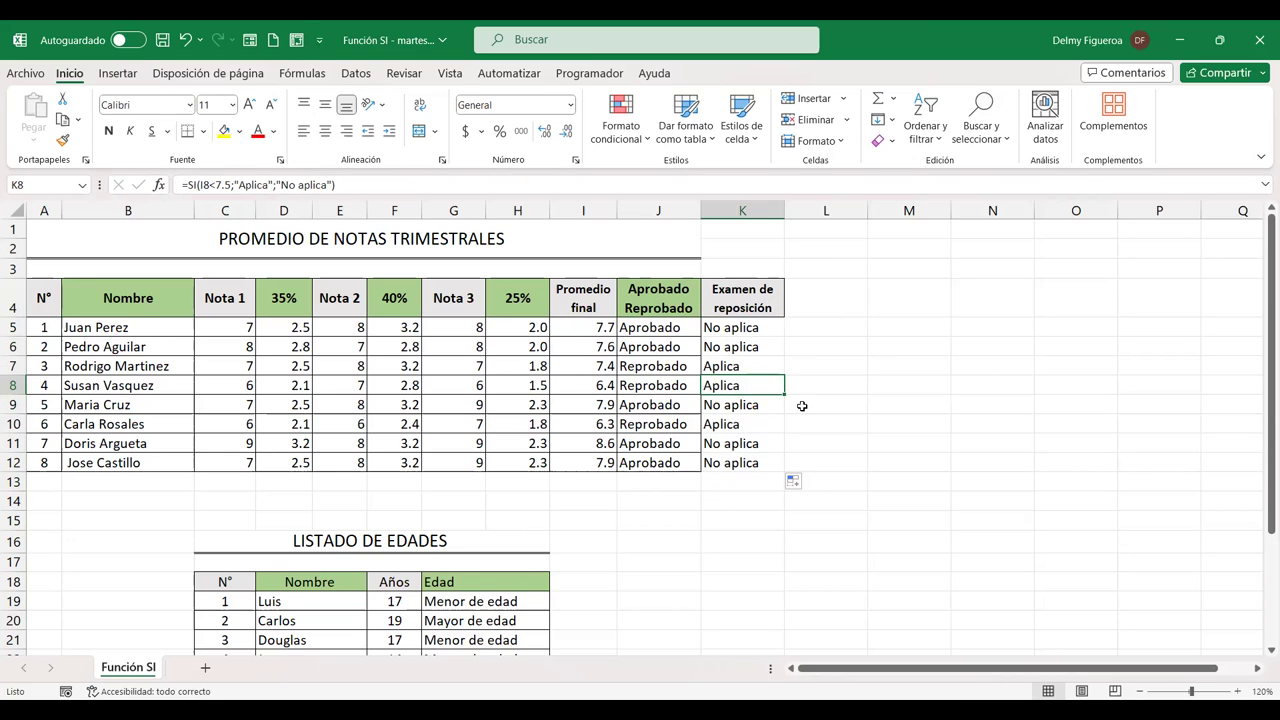
Apply all borders to the Examen de reposición cells K5:K12
{"action": "left_click_drag", "start_coordinate": [766, 328], "coordinate": [756, 462]}
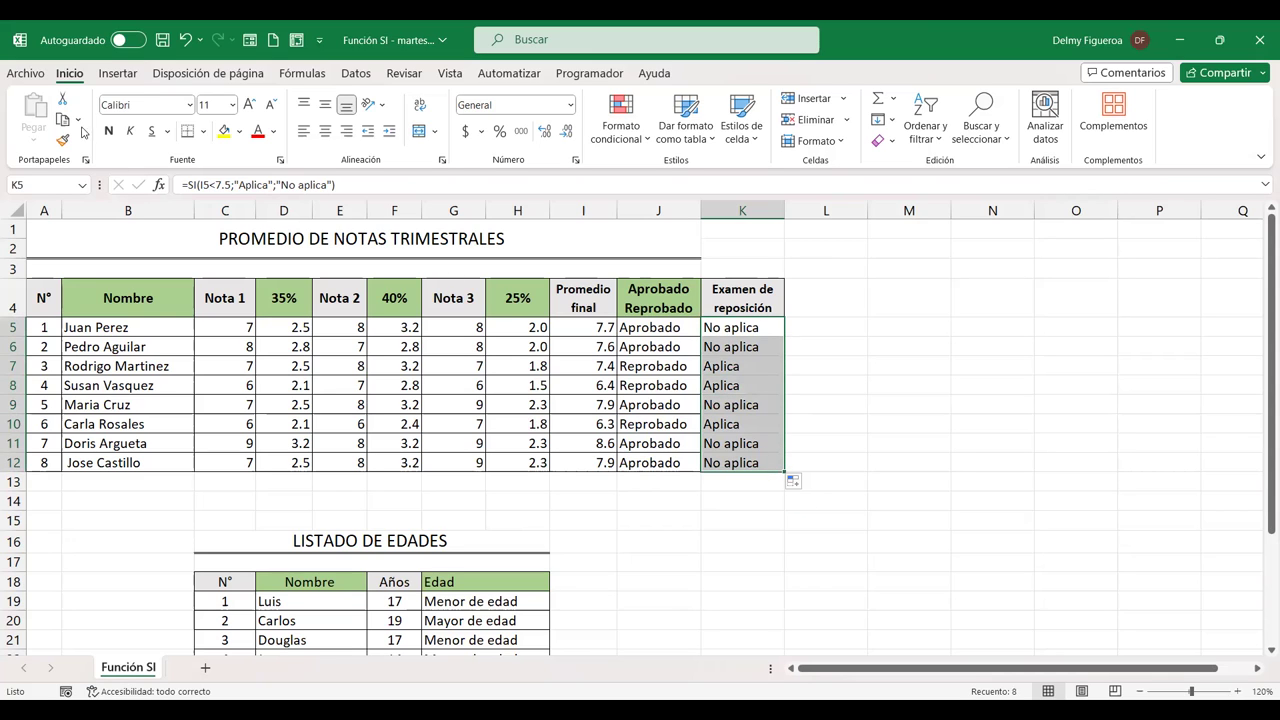
{"action": "left_click", "coordinate": [203, 131]}
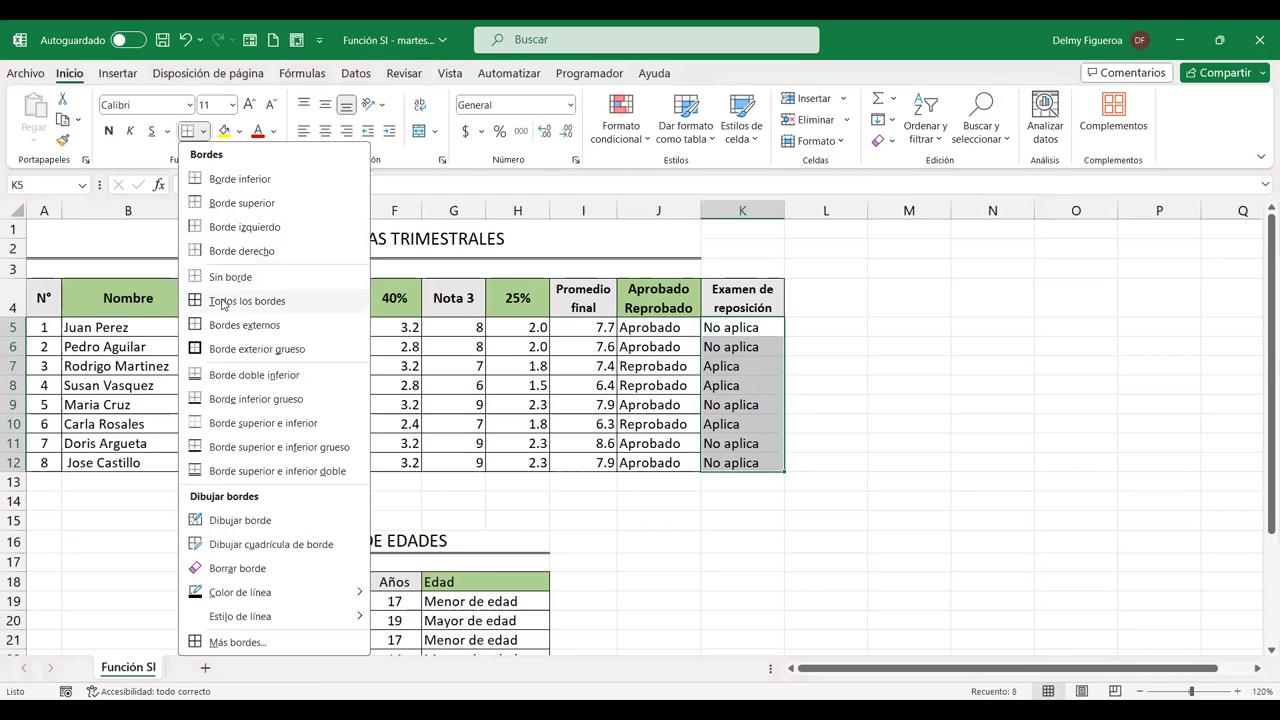
{"action": "left_click", "coordinate": [866, 440]}
Copy the Aprobado Reprobado header from J4 into L4 as the heading of another column
{"action": "left_click", "coordinate": [651, 298]}
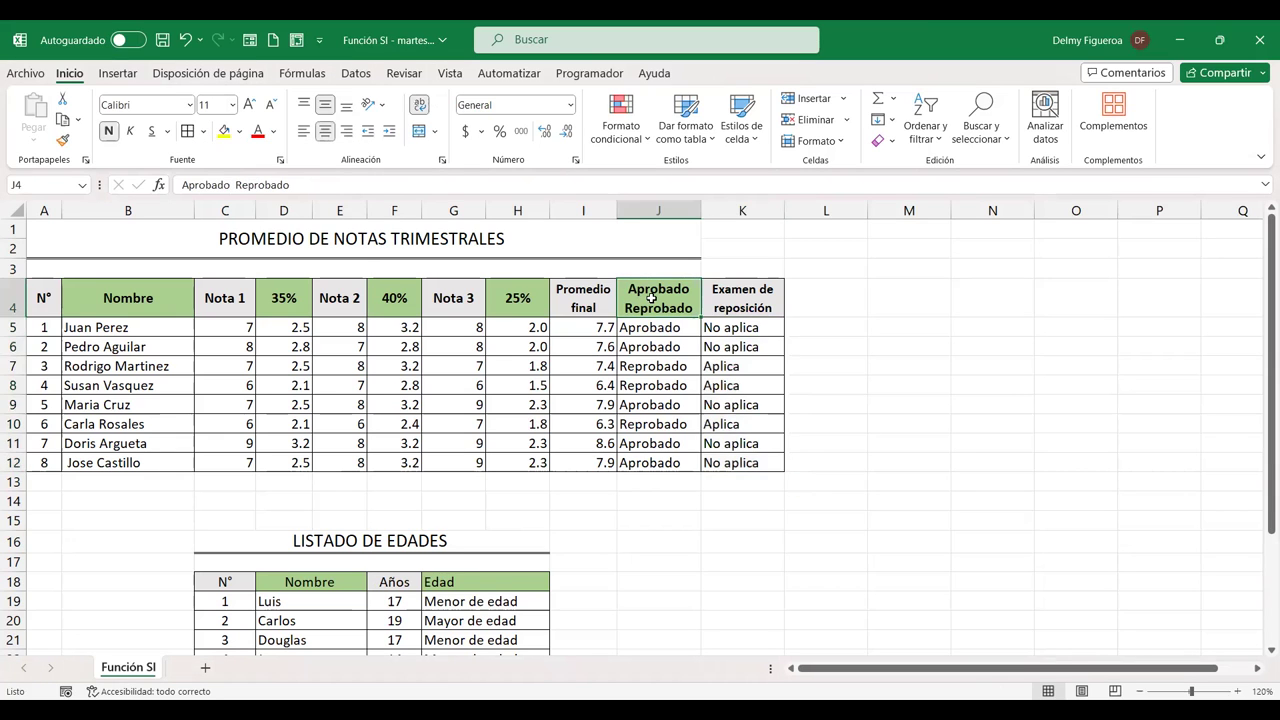
{"action": "key", "text": "ctrl+c"}
{"action": "left_click", "coordinate": [837, 290]}
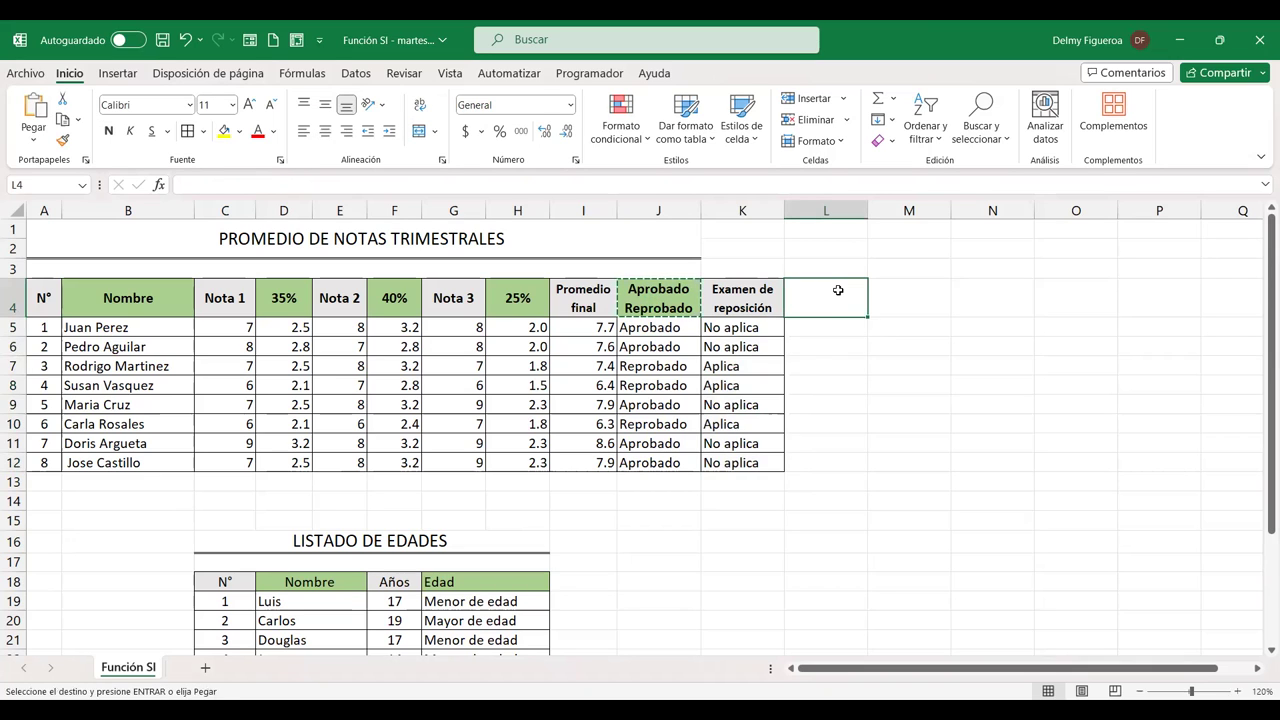
{"action": "key", "text": "Return"}
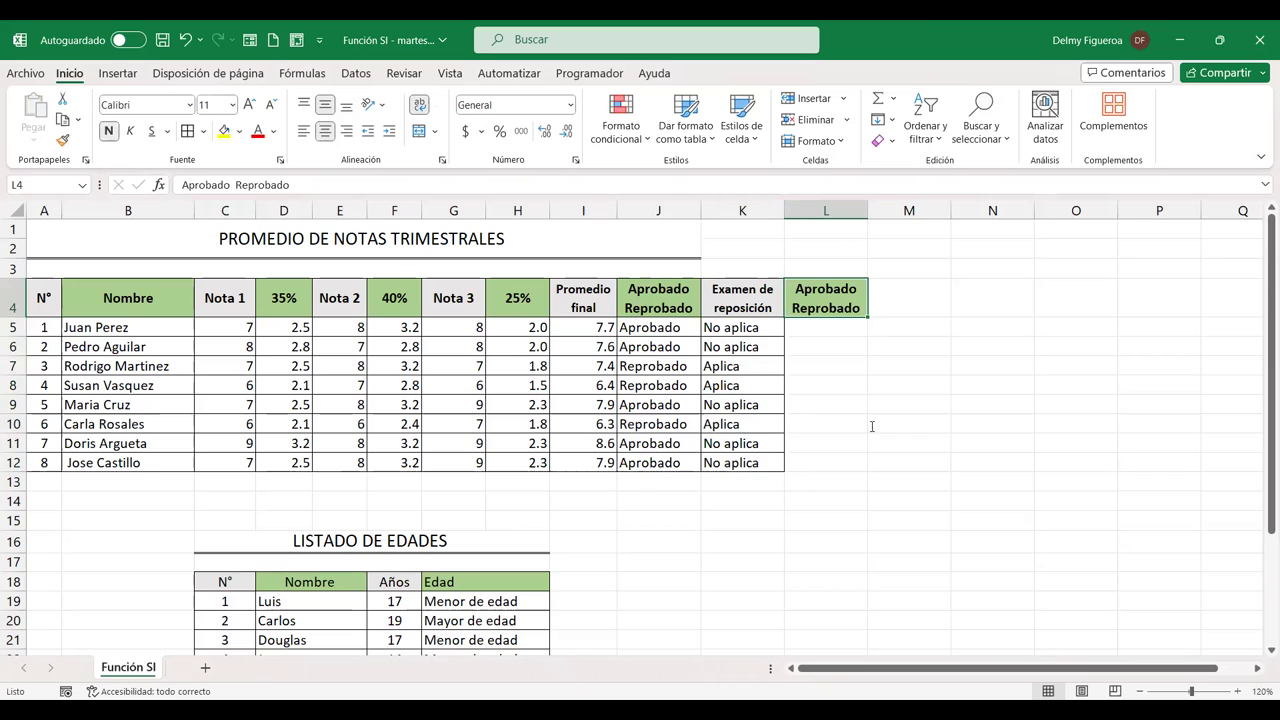
Review the SI formulas in J5 and K5, and select the empty cell L5
{"action": "left_click", "coordinate": [756, 334]}
{"action": "left_click", "coordinate": [648, 328]}
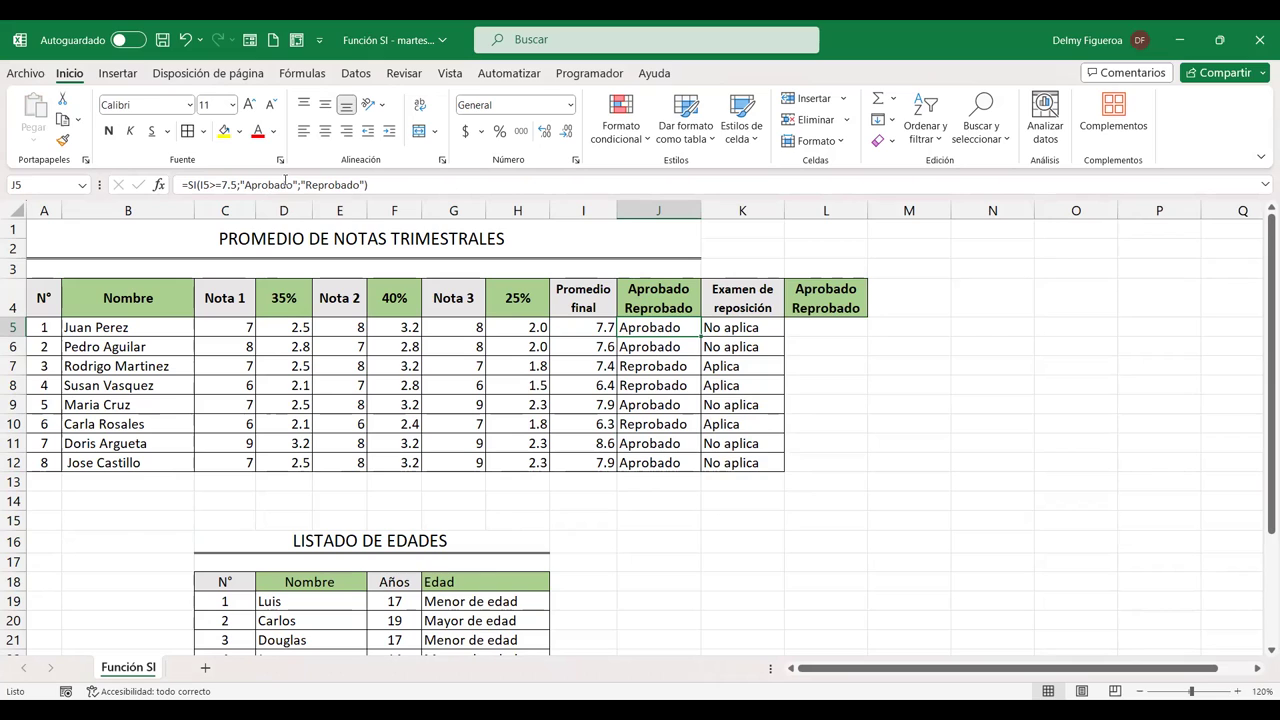
{"action": "left_click", "coordinate": [741, 326]}
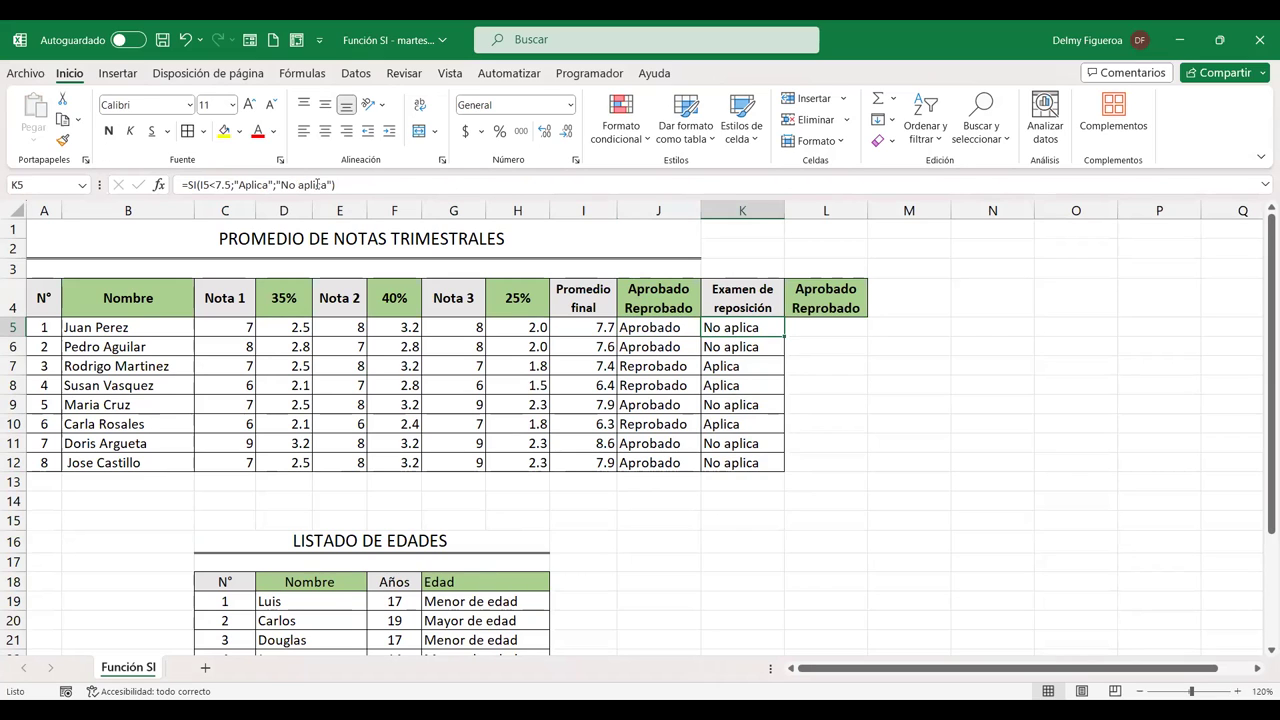
{"action": "left_click", "coordinate": [834, 326]}
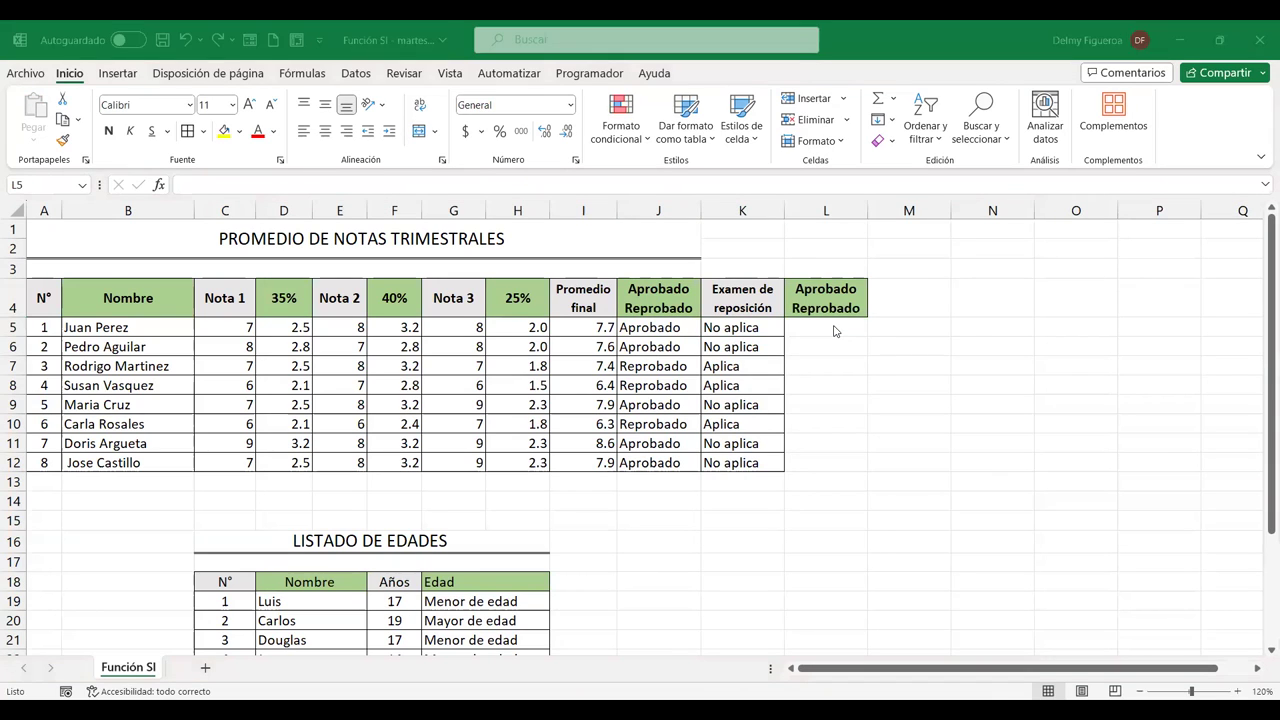
Replace the header in L4 with Puntos extra
{"action": "left_click", "coordinate": [847, 292]}
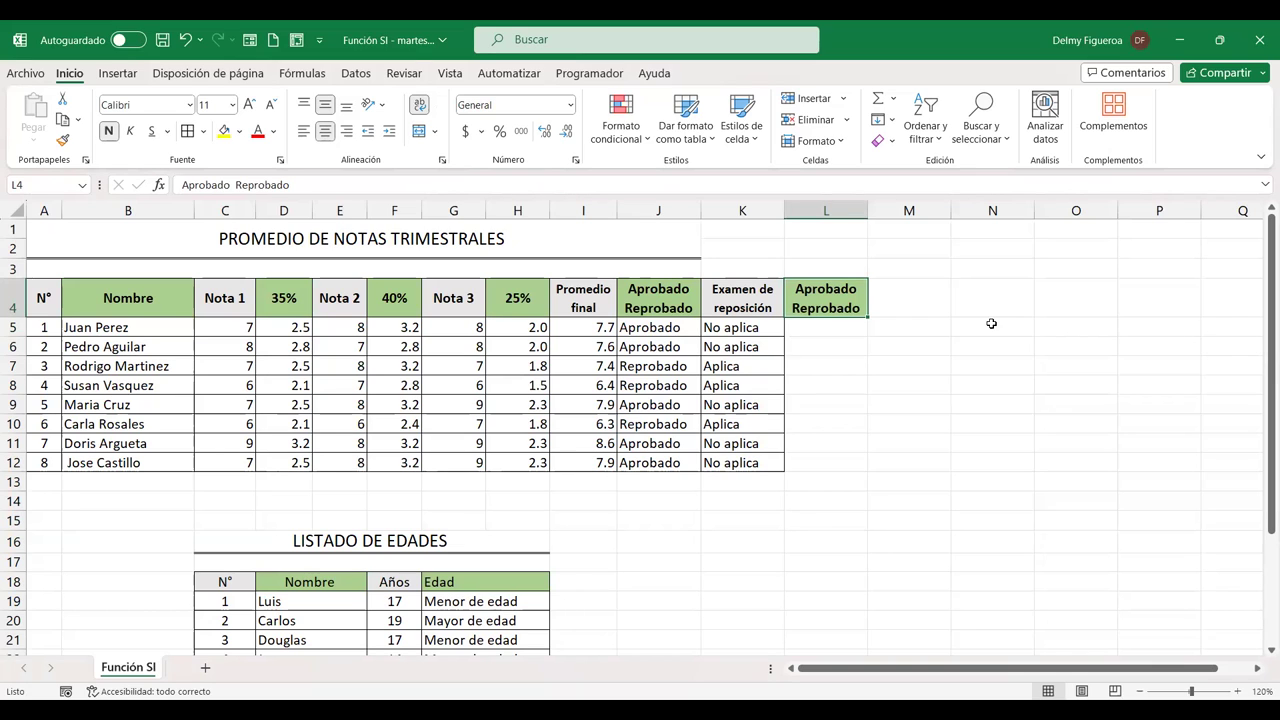
{"action": "type", "text": "Puntos extra"}
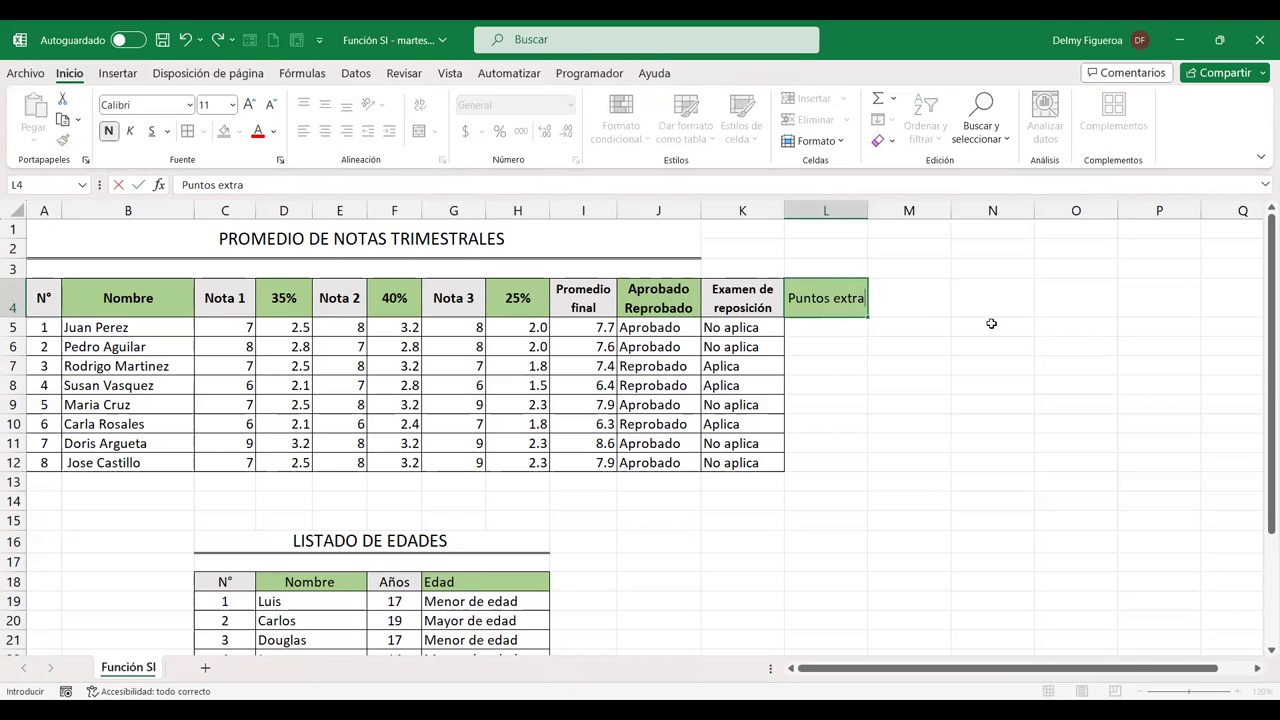
{"action": "key", "text": "Return"}
Begin an SI formula in L5 that adds 1 to I5 when I5>=8.5
{"action": "type", "text": "+si"}
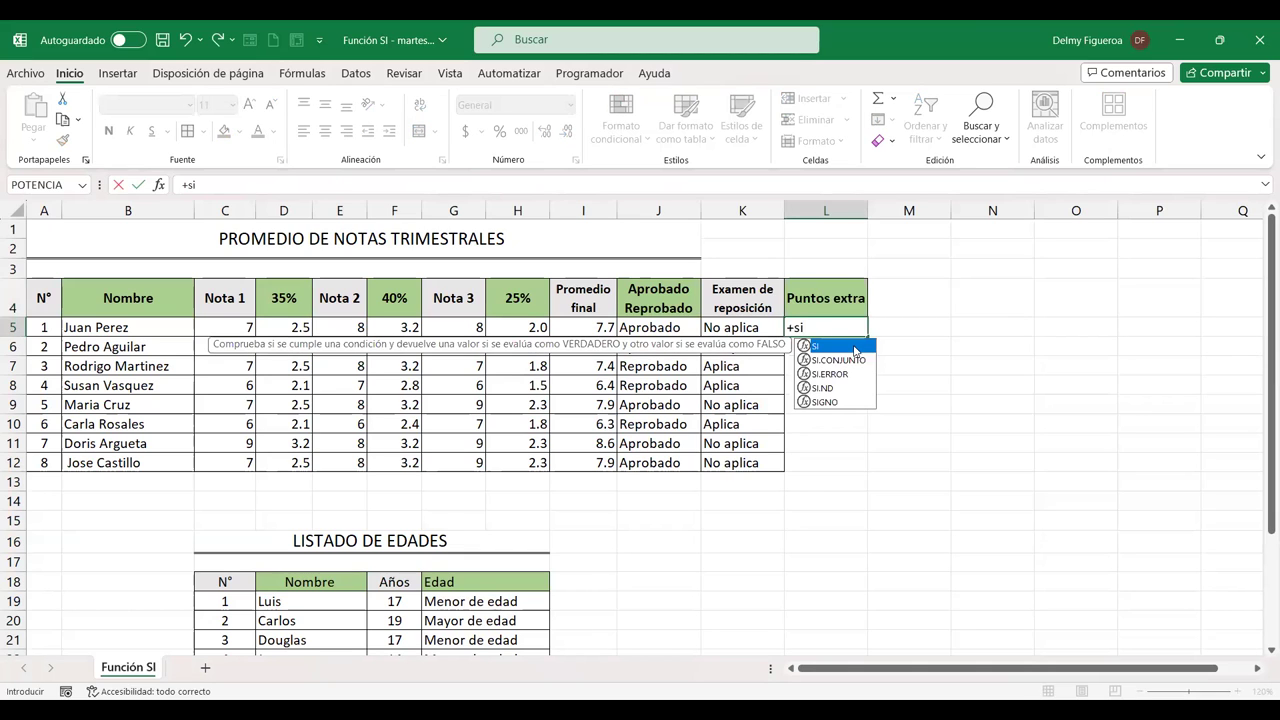
{"action": "key", "text": "Tab"}
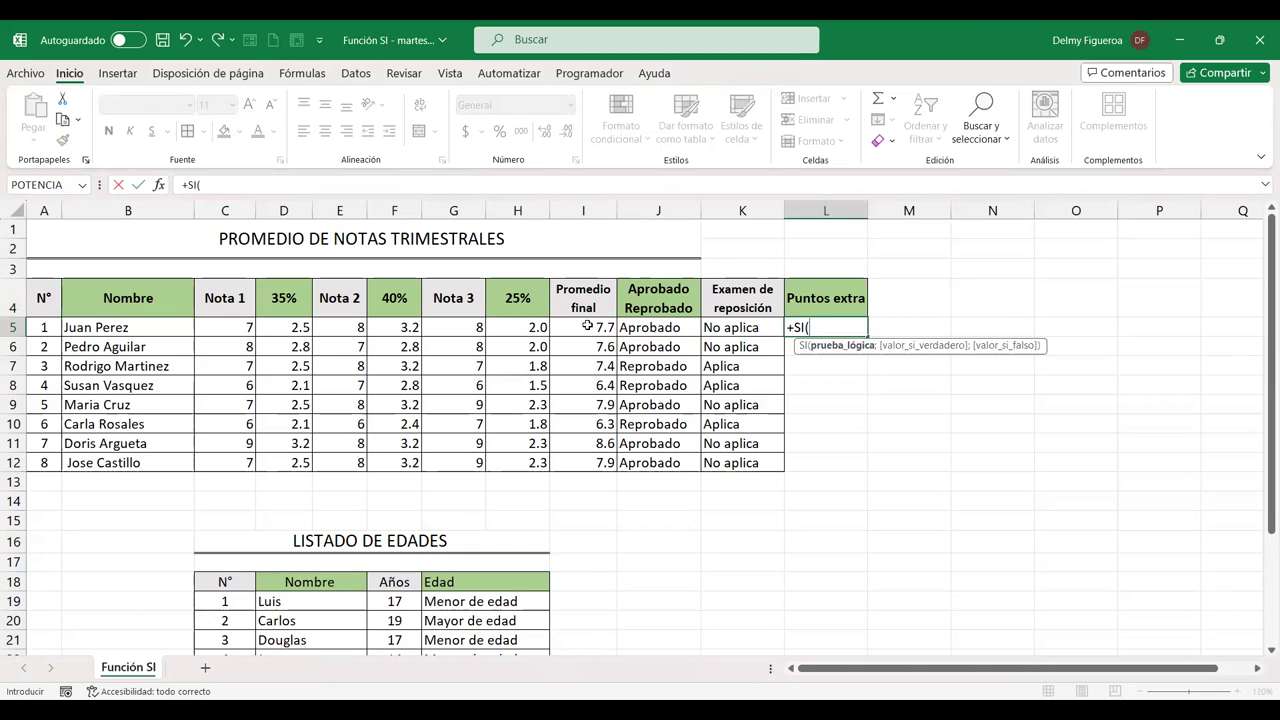
{"action": "left_click", "coordinate": [588, 322]}
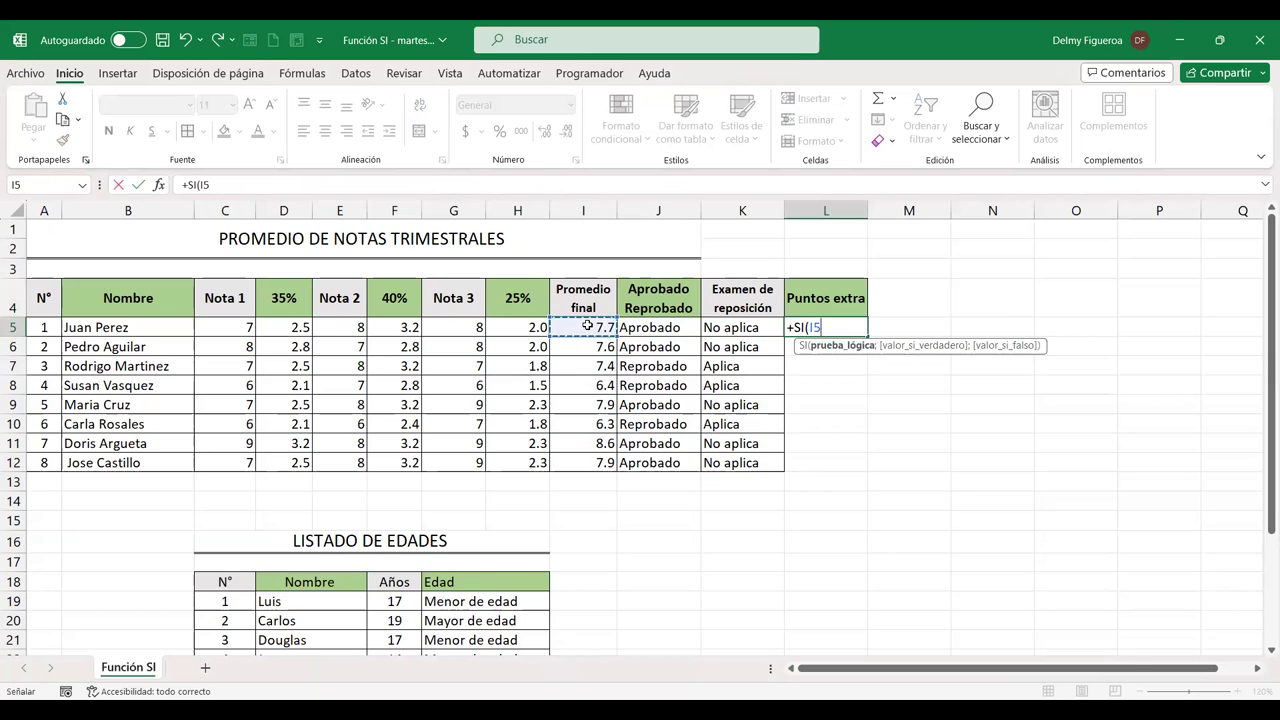
{"action": "type", "text": ">="}
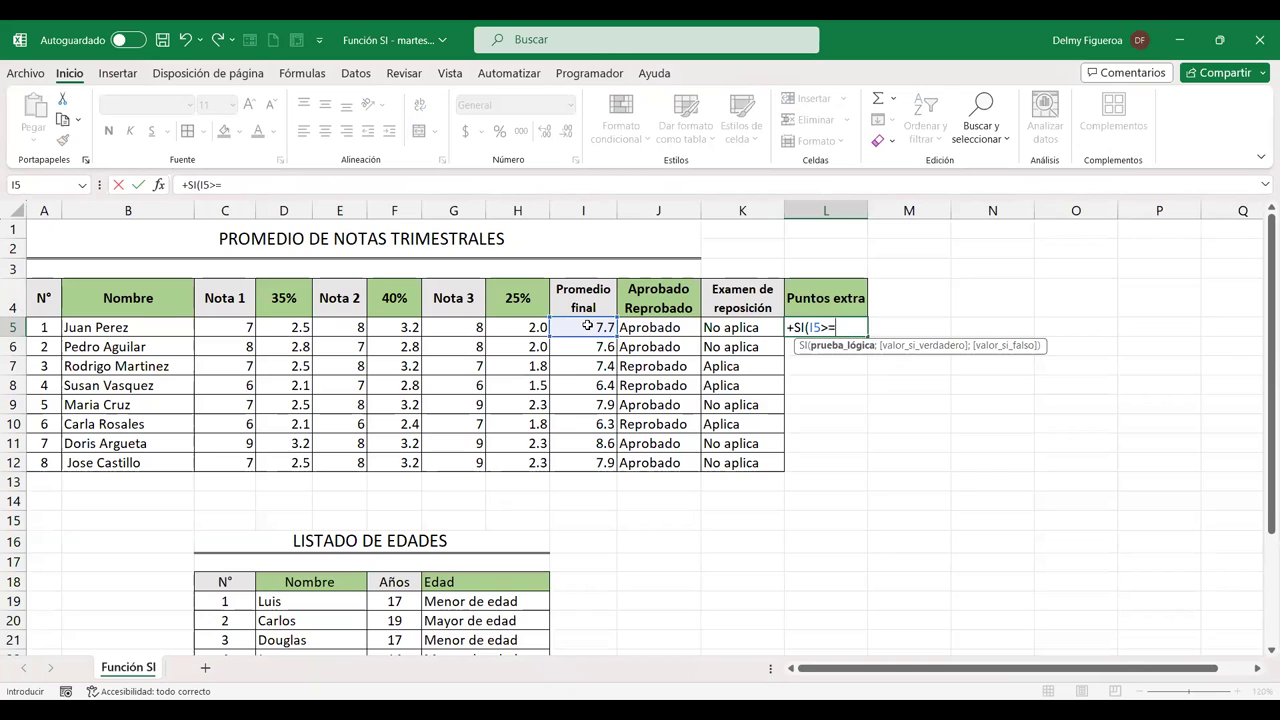
{"action": "type", "text": "8.5;"}
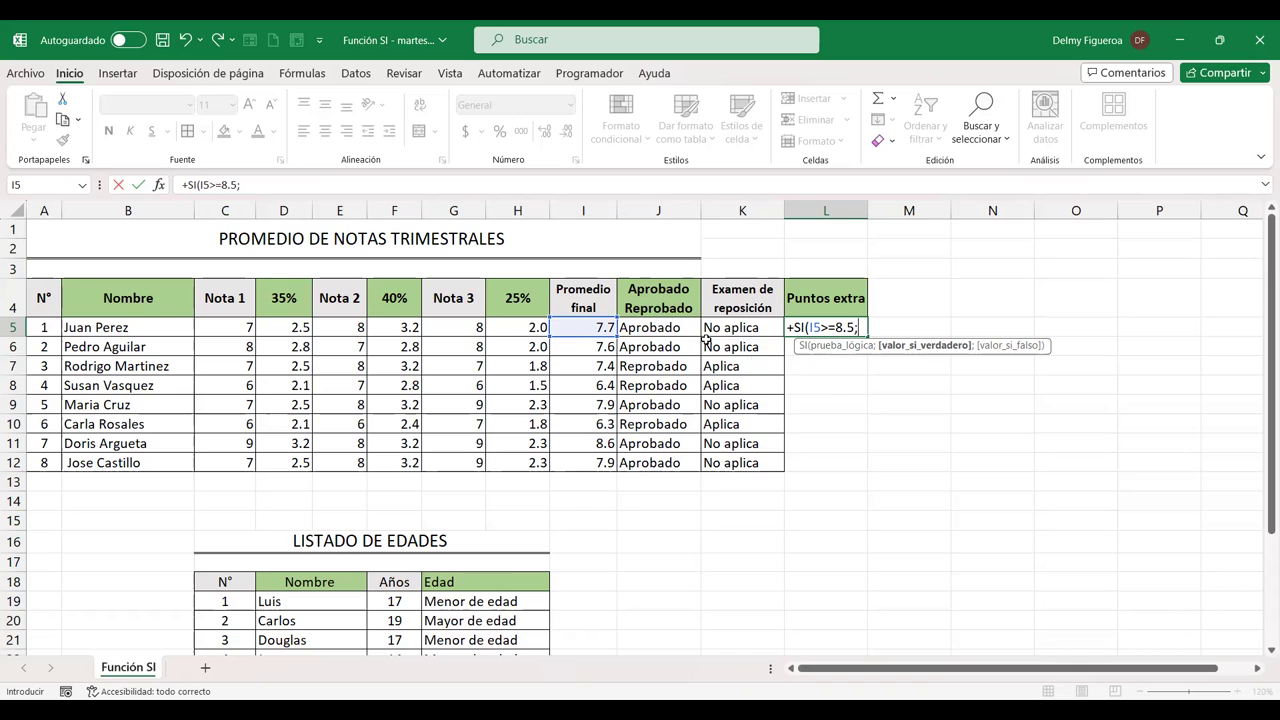
{"action": "left_click", "coordinate": [570, 327]}
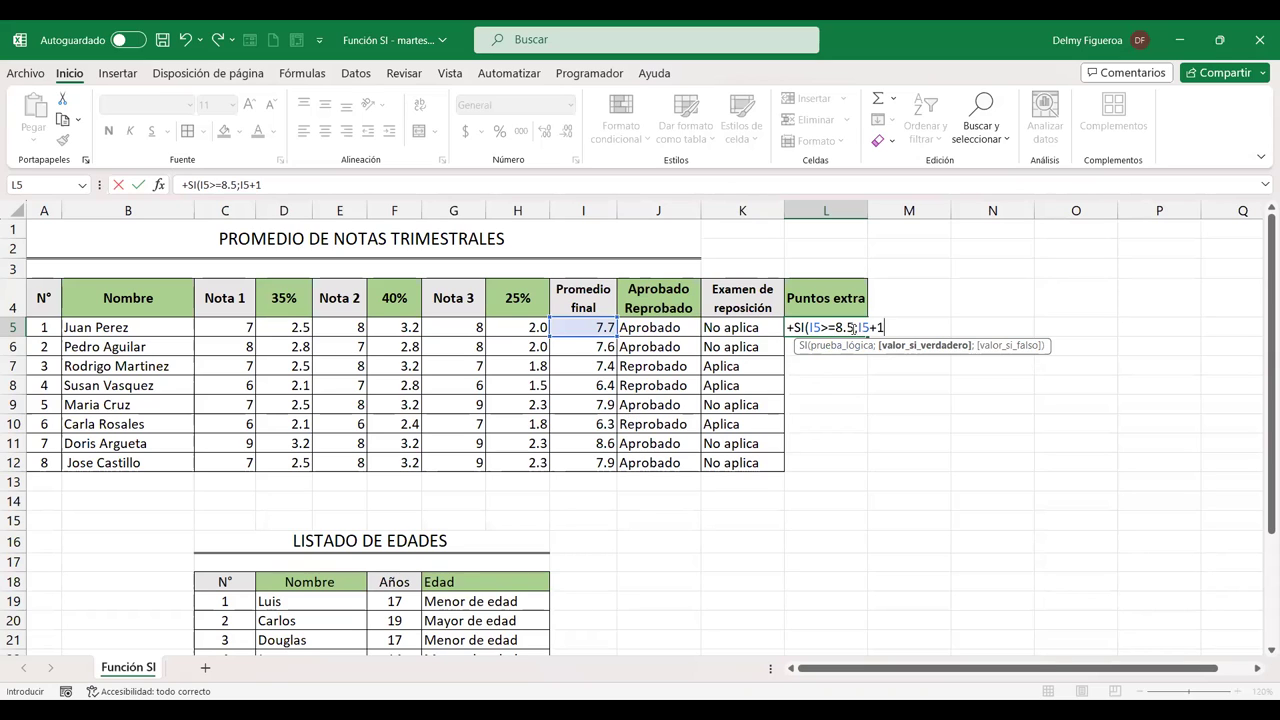
Change the condition in the L5 formula to I5=8.5
{"action": "left_click", "coordinate": [853, 327]}
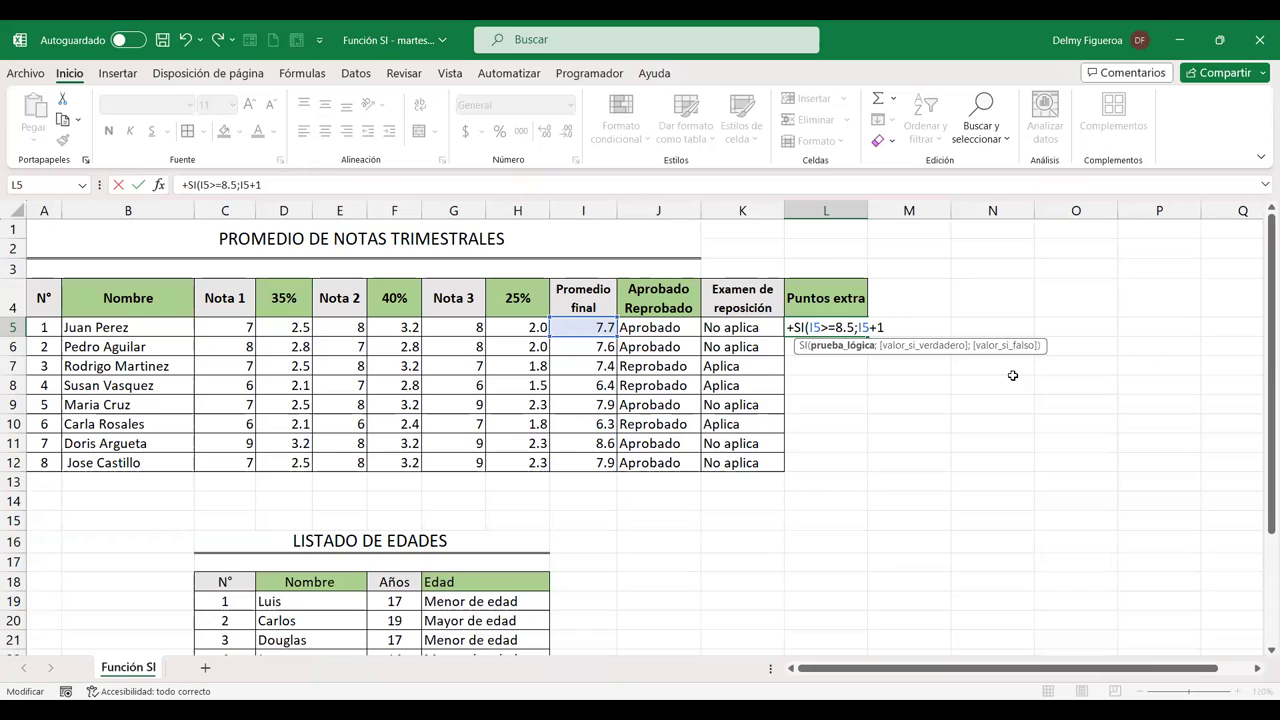
{"action": "key", "text": "Left"}
{"action": "key", "text": "Left"}
{"action": "key", "text": "Left"}
{"action": "key", "text": "Left"}
{"action": "key", "text": "BackSpace"}
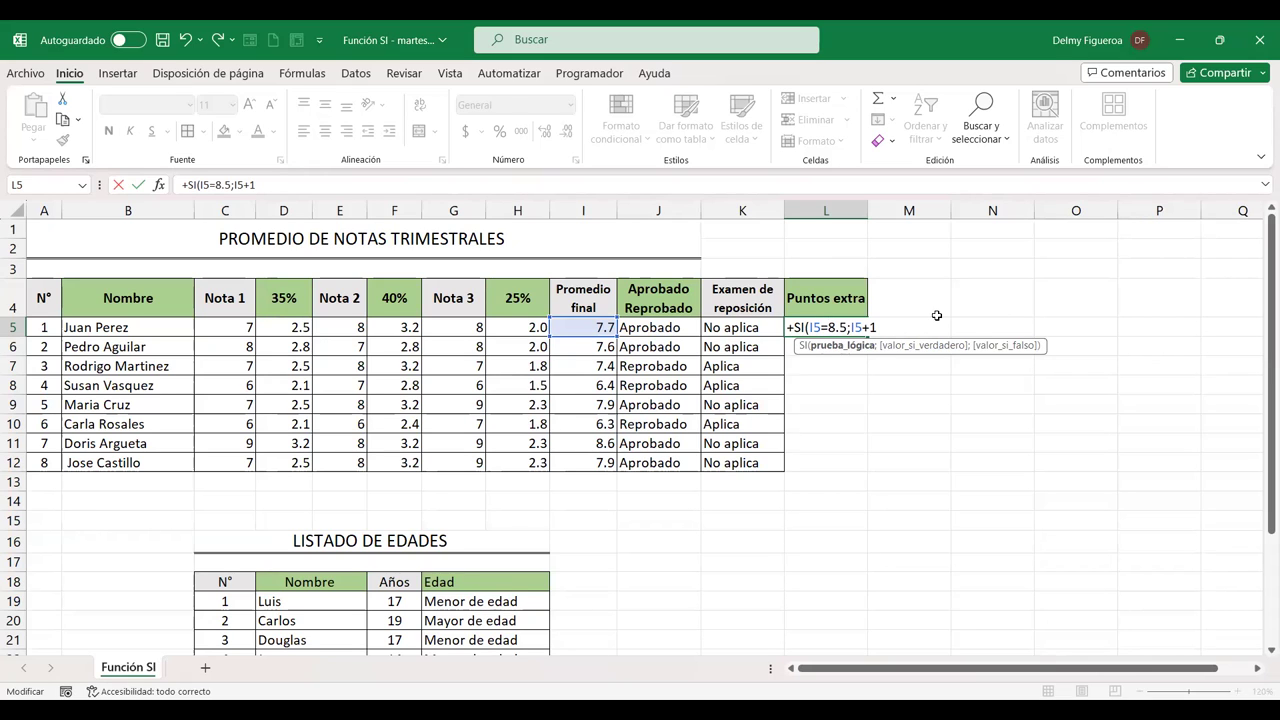
Try to enter the L5 formula with only its condition, as +SI(I5=8.5)
{"action": "left_click", "coordinate": [900, 326]}
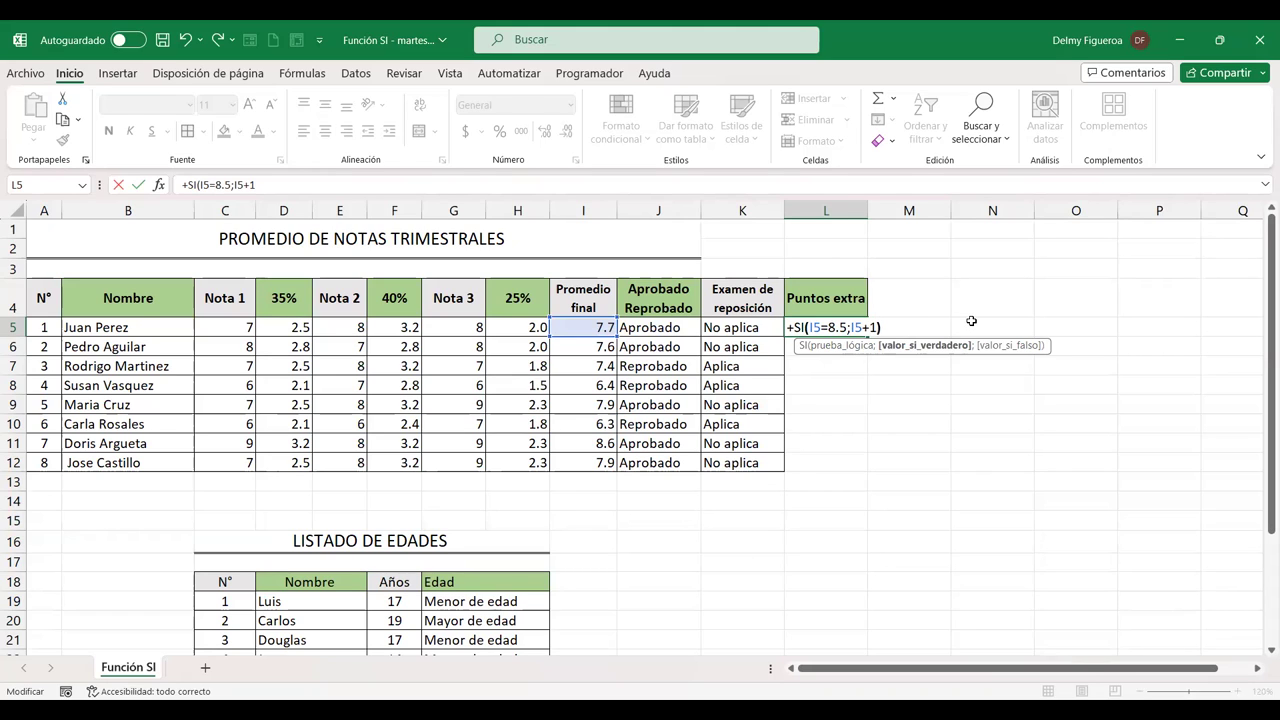
{"action": "type", "text": ")"}
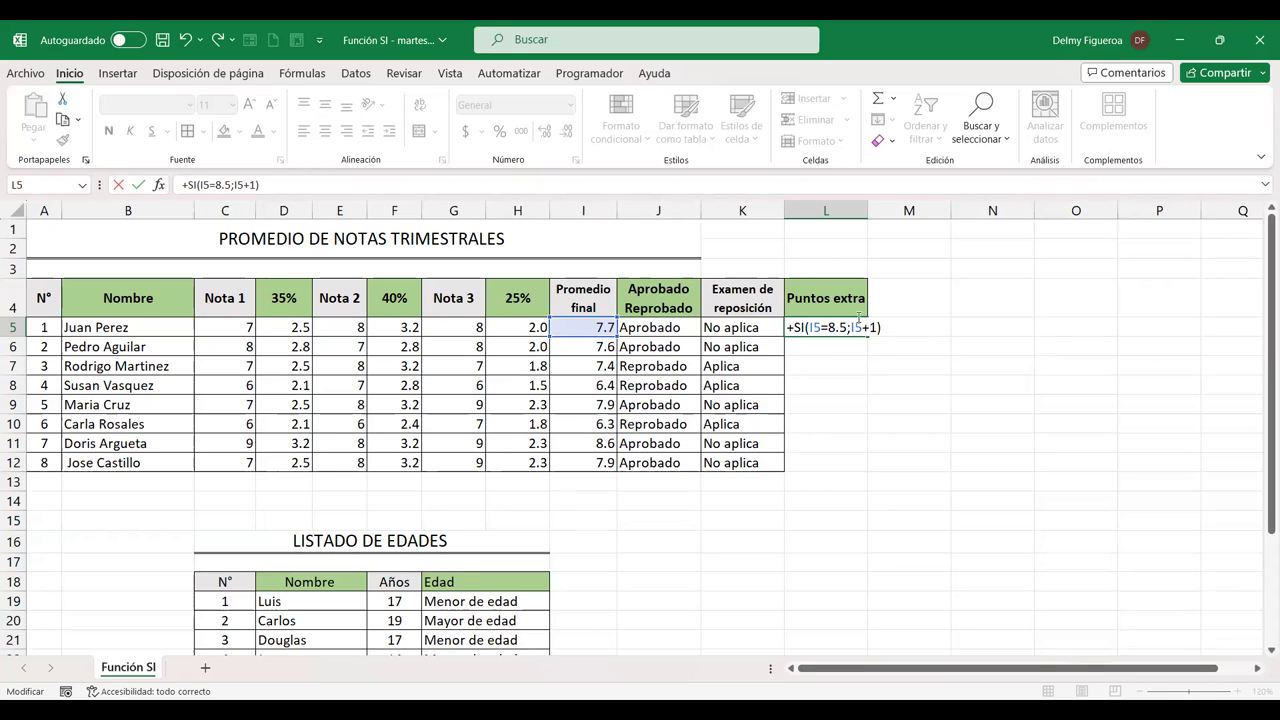
{"action": "key", "text": "BackSpace"}
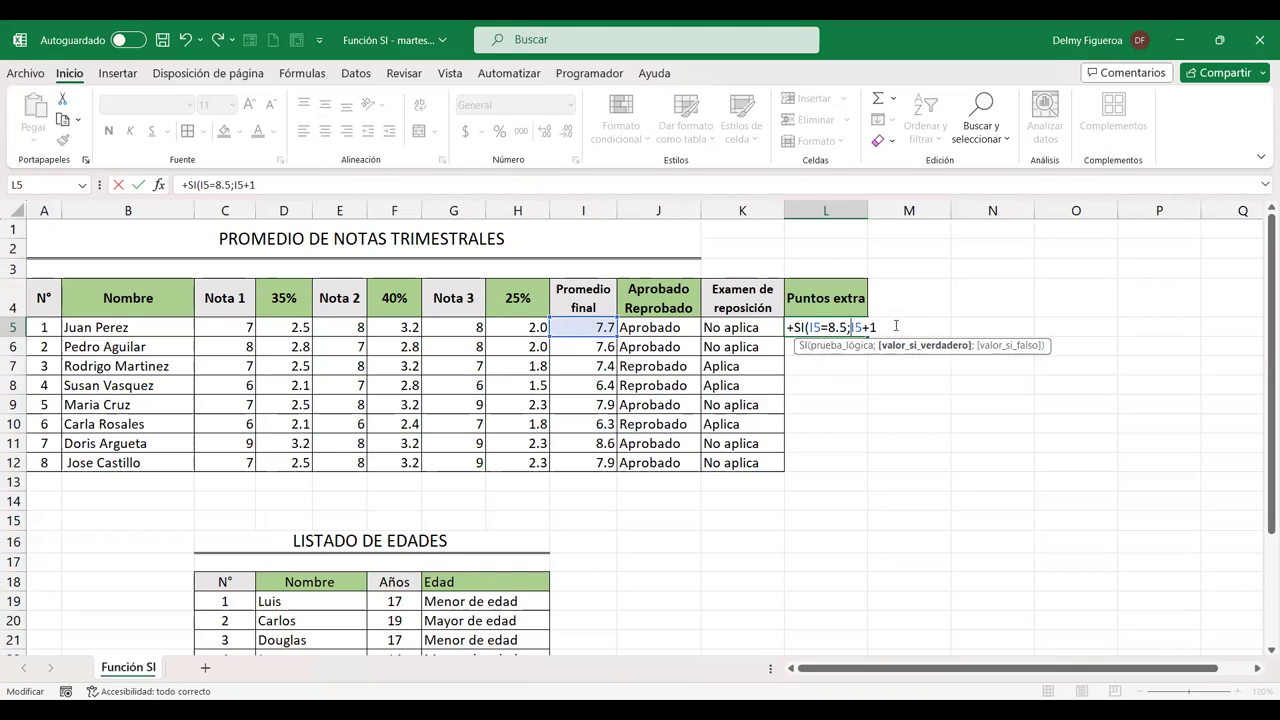
{"action": "key", "text": "BackSpace"}
{"action": "key", "text": "BackSpace"}
{"action": "key", "text": "BackSpace"}
{"action": "key", "text": "BackSpace"}
{"action": "key", "text": "BackSpace"}
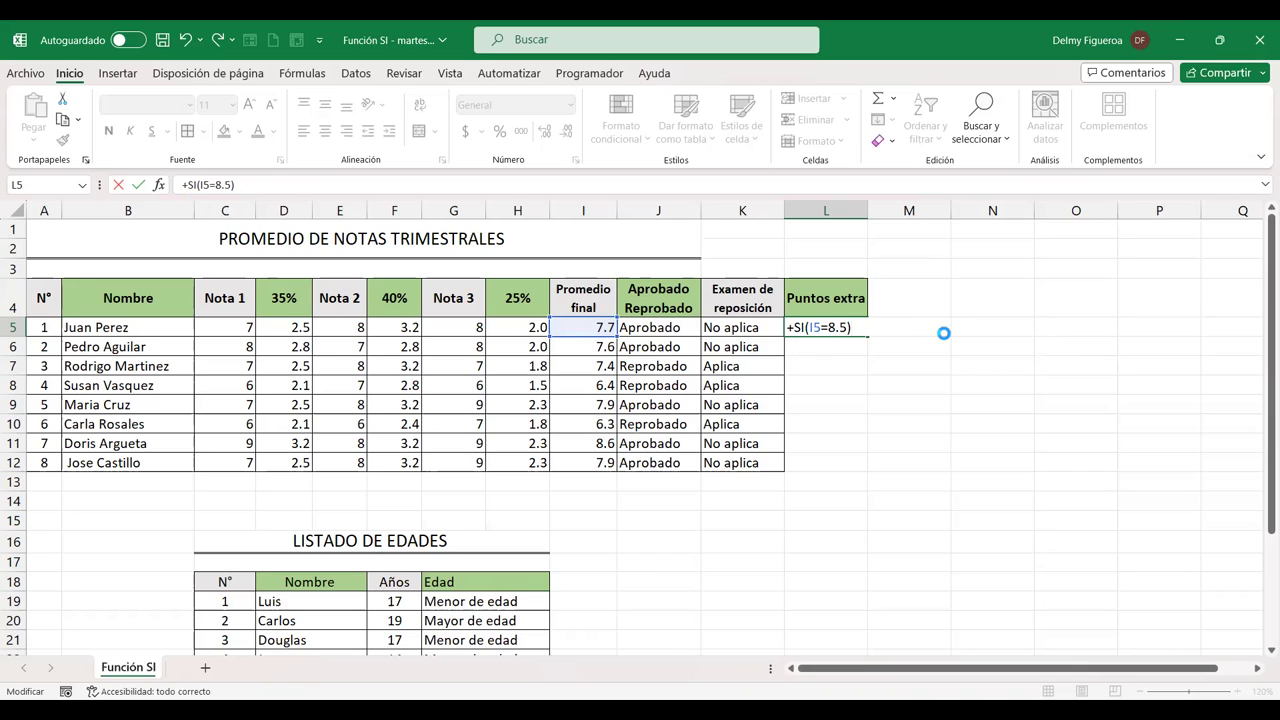
{"action": "key", "text": "Return"}
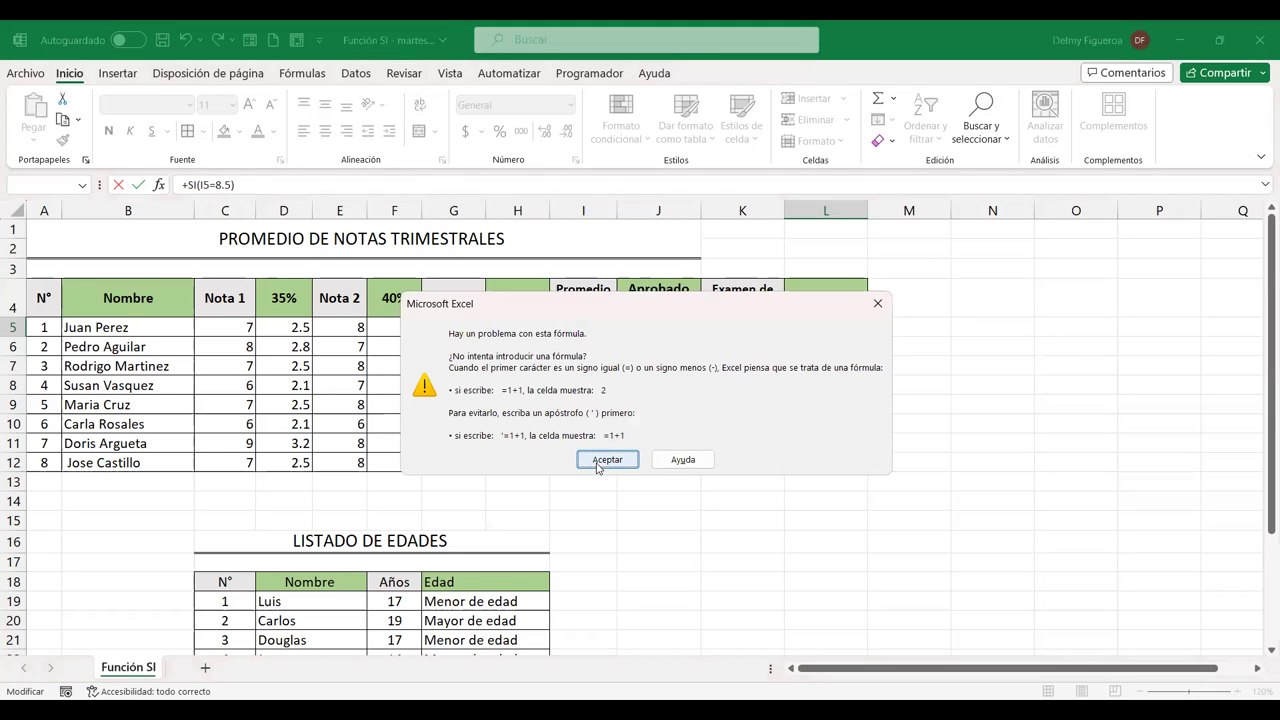
{"action": "key", "text": "Return"}
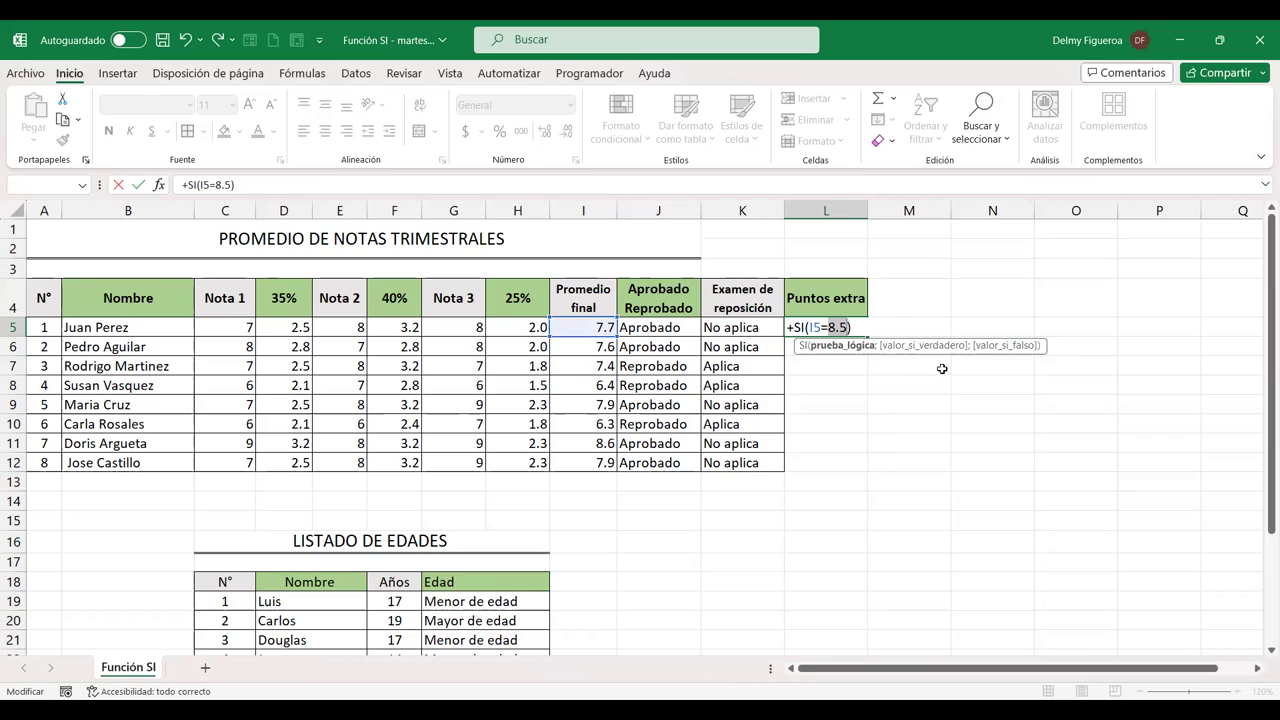
Complete the L5 formula as +SI(I5=8.5;I5+1) and fill it down to L12
{"action": "key", "text": "End"}
{"action": "type", "text": ";"}
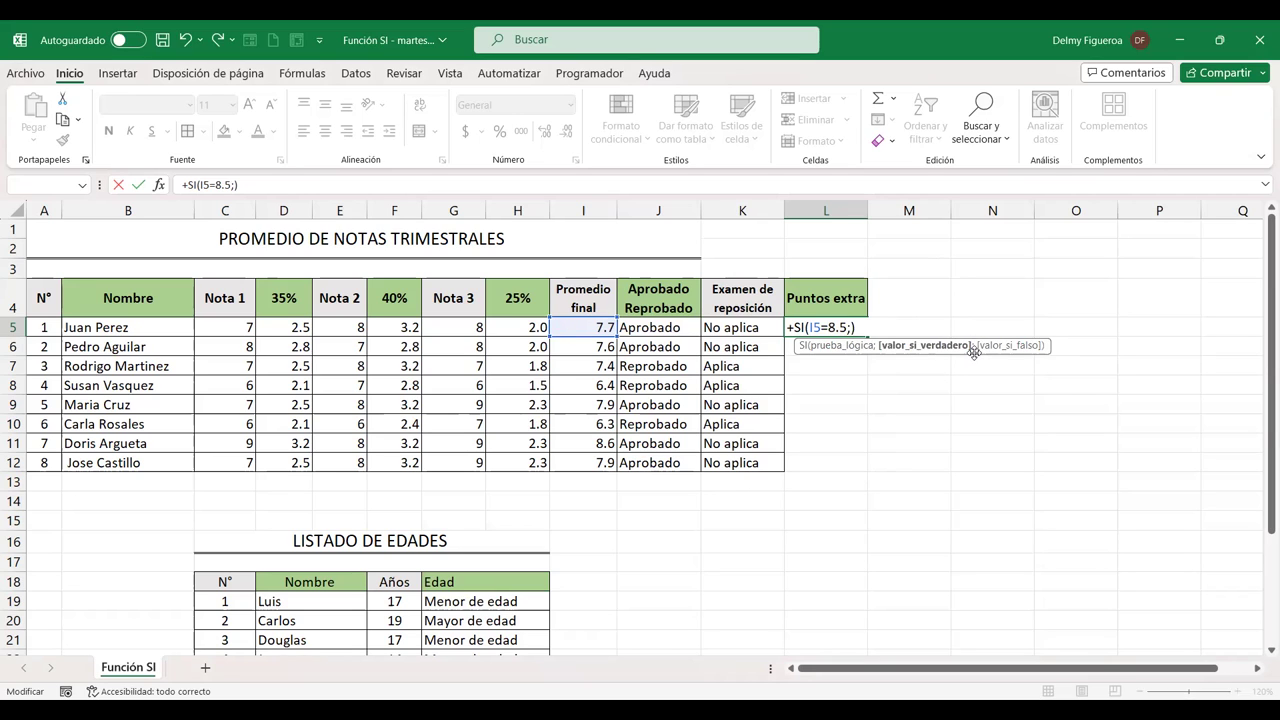
{"action": "left_click", "coordinate": [589, 327]}
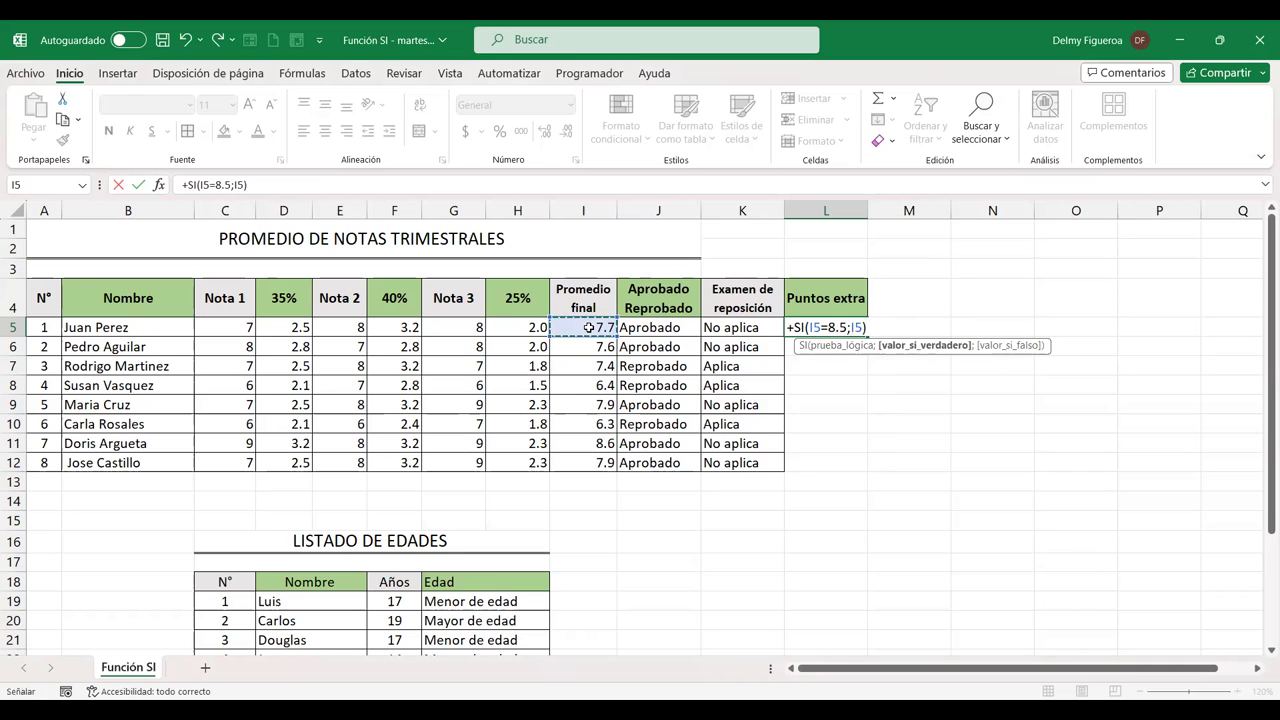
{"action": "type", "text": "+1"}
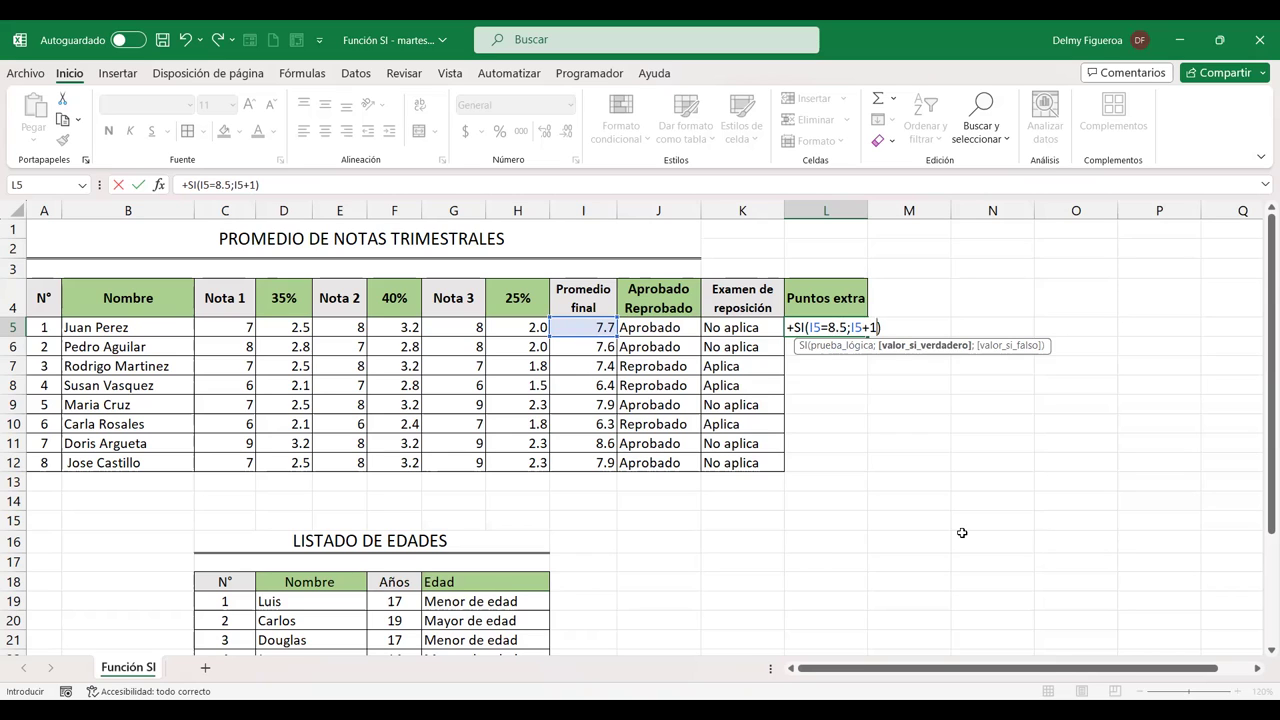
{"action": "key", "text": "Return"}
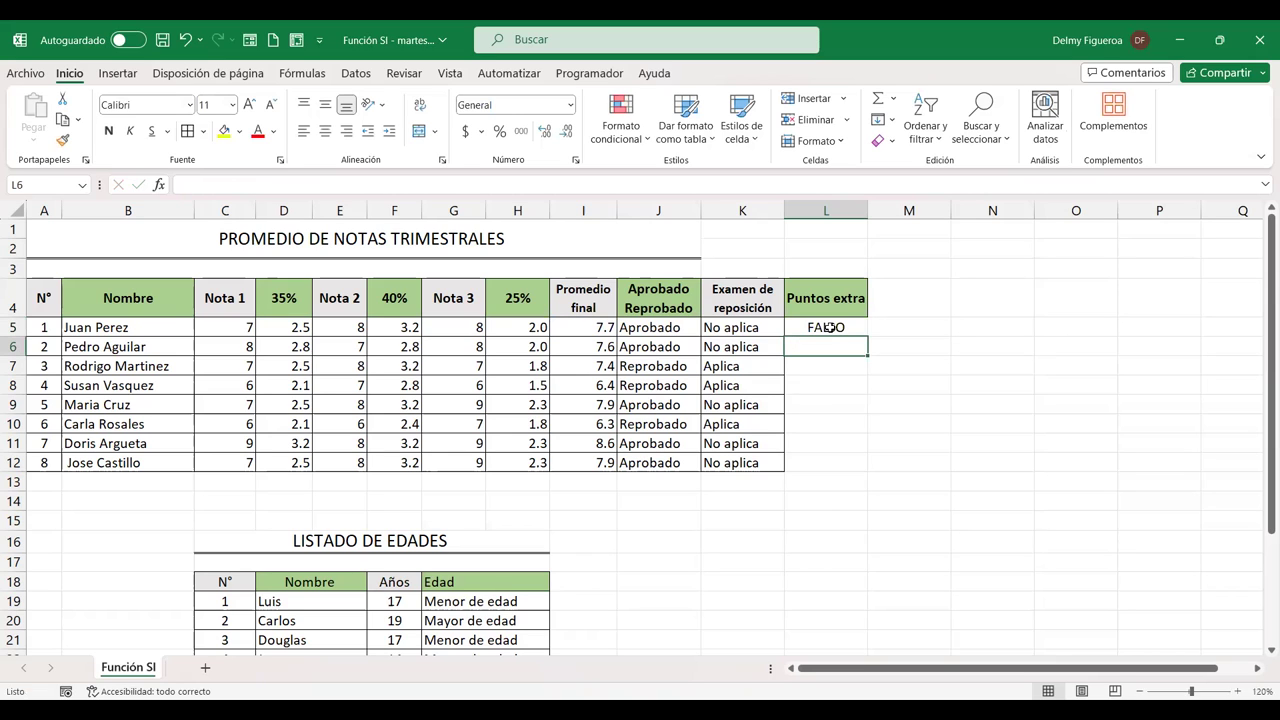
{"action": "key", "text": "Up"}
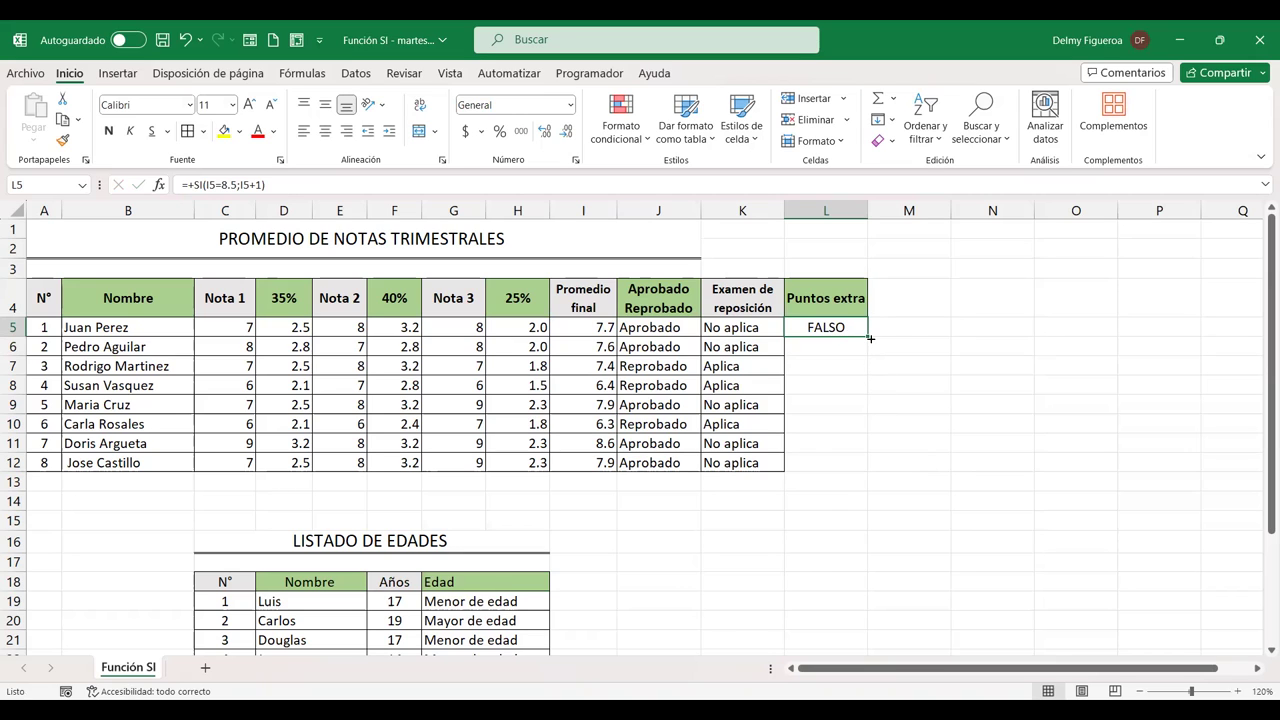
{"action": "left_click_drag", "start_coordinate": [867, 338], "coordinate": [895, 499]}
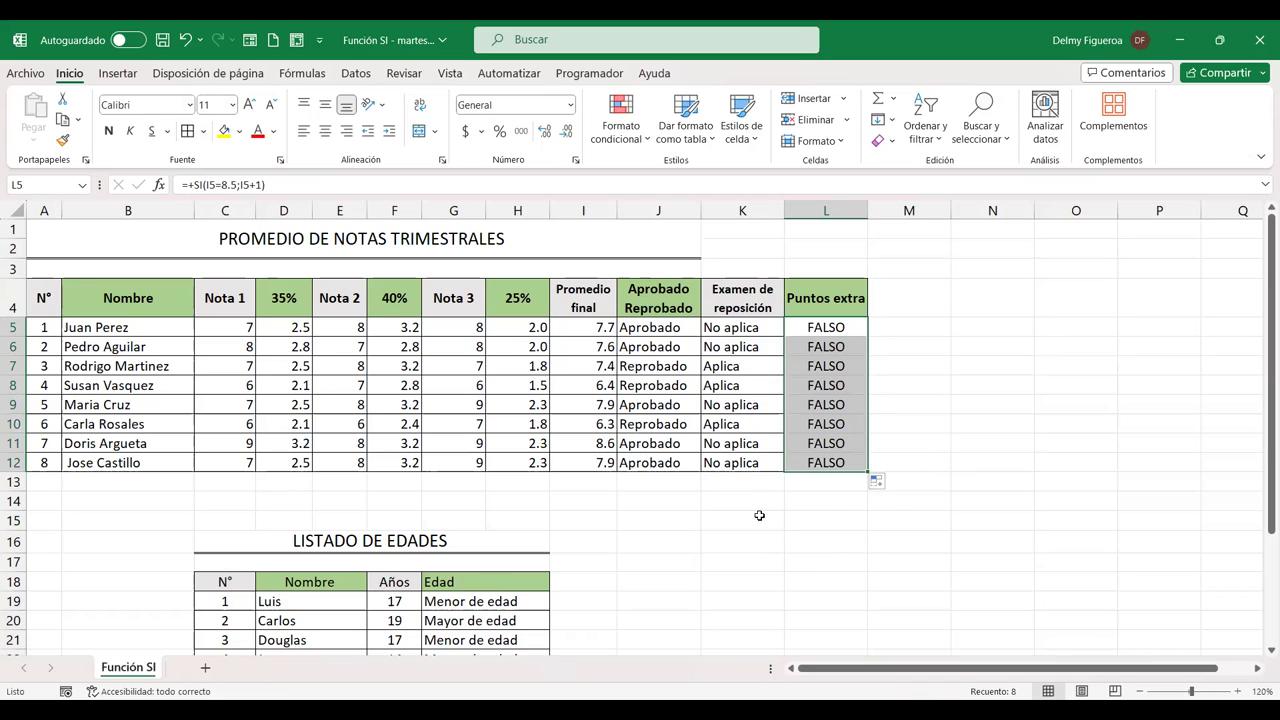
Test the Puntos extra formula by entering 8.5 as the Promedio final in I11, and undo that entry
{"action": "left_click", "coordinate": [598, 442]}
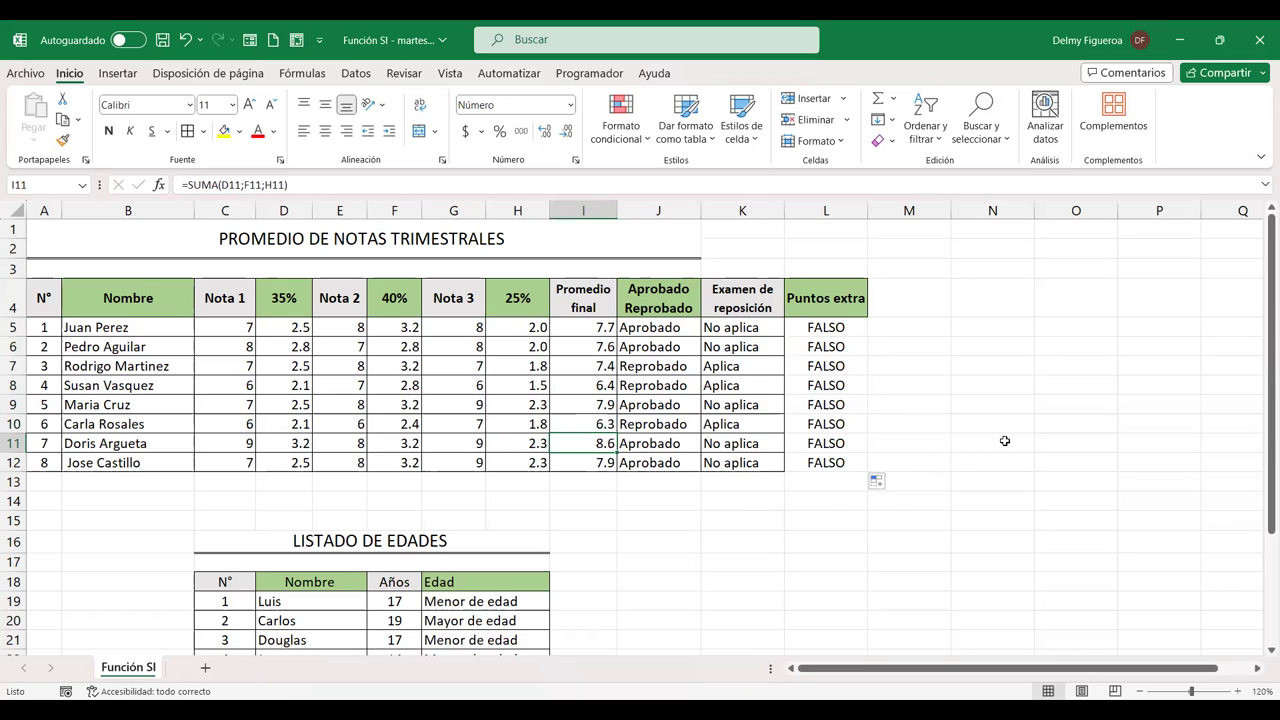
{"action": "type", "text": "8.5"}
{"action": "key", "text": "Return"}
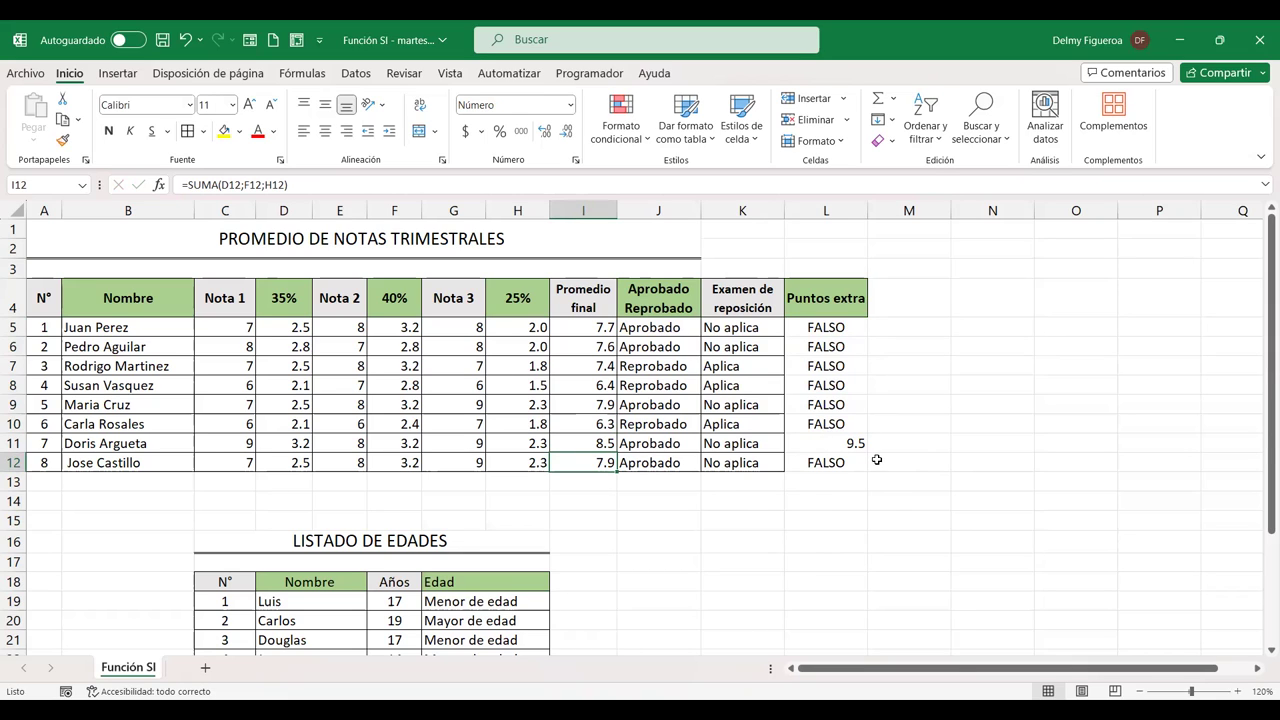
{"action": "key", "text": "ctrl+z"}
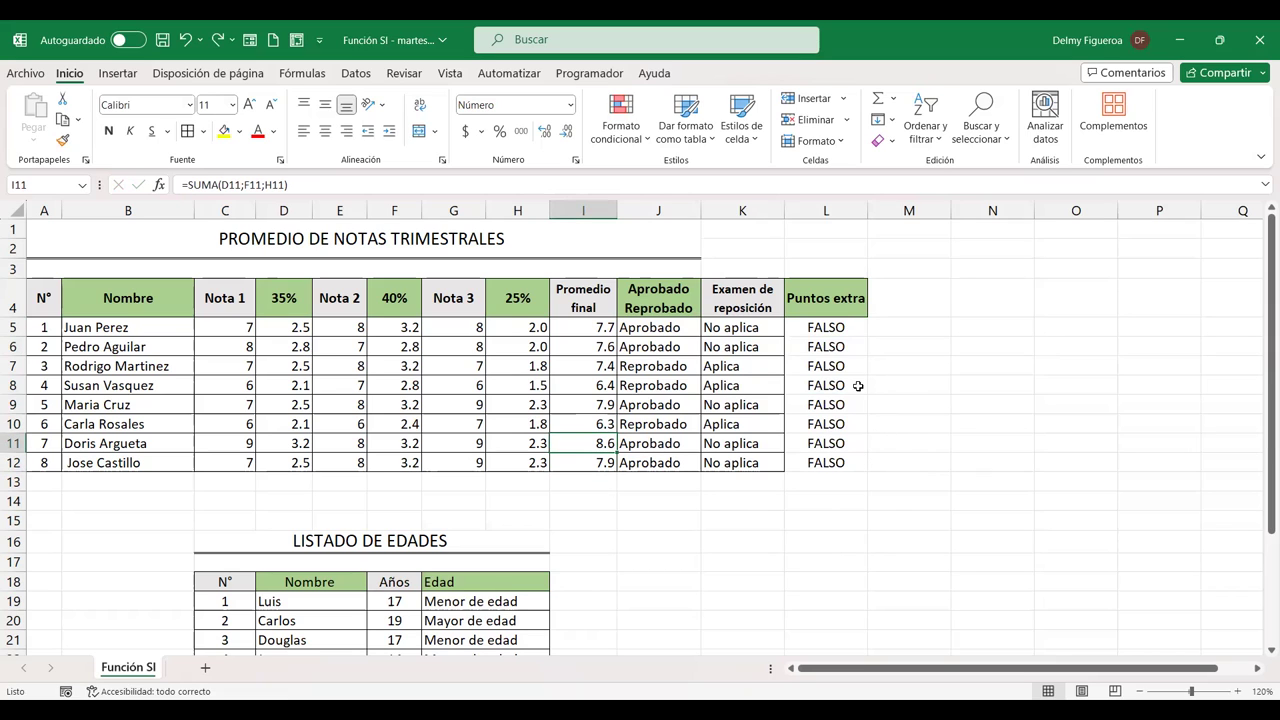
Retype the opening sign of the L5 formula, trying both + and =, and enter it as +SI(I5=8.5;I5+1)
{"action": "left_click", "coordinate": [846, 323]}
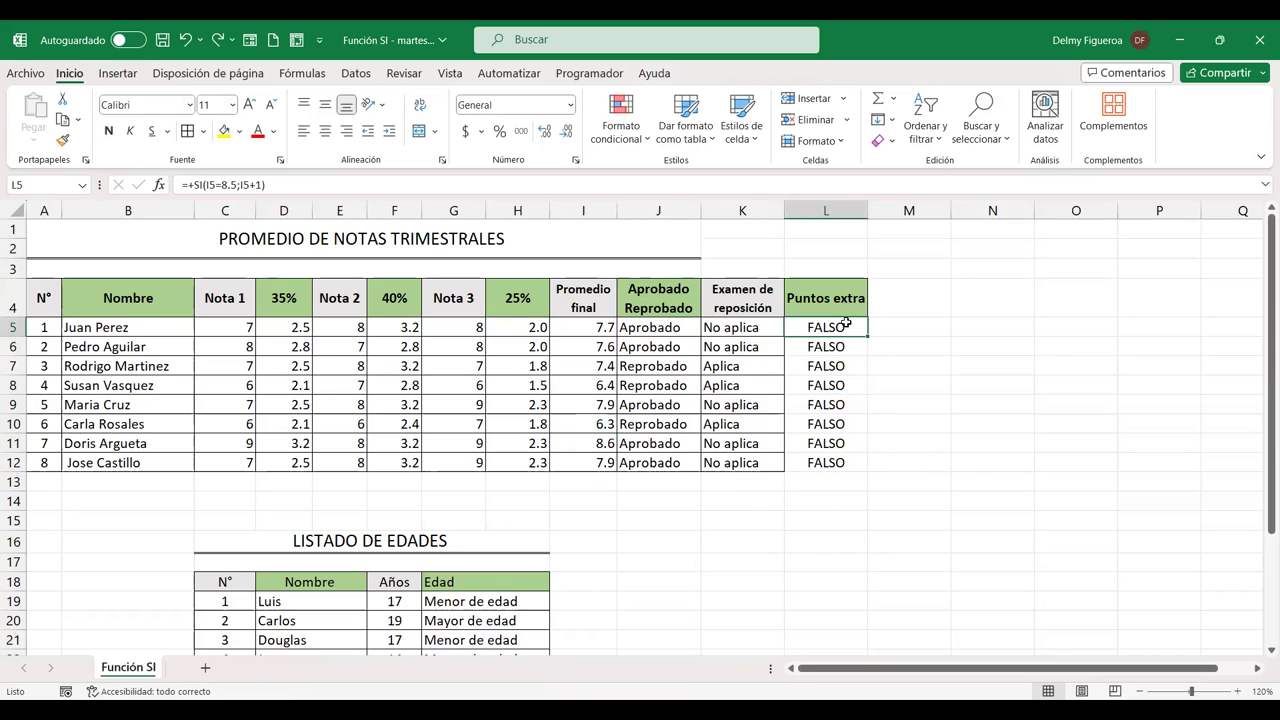
{"action": "double_click", "coordinate": [846, 323]}
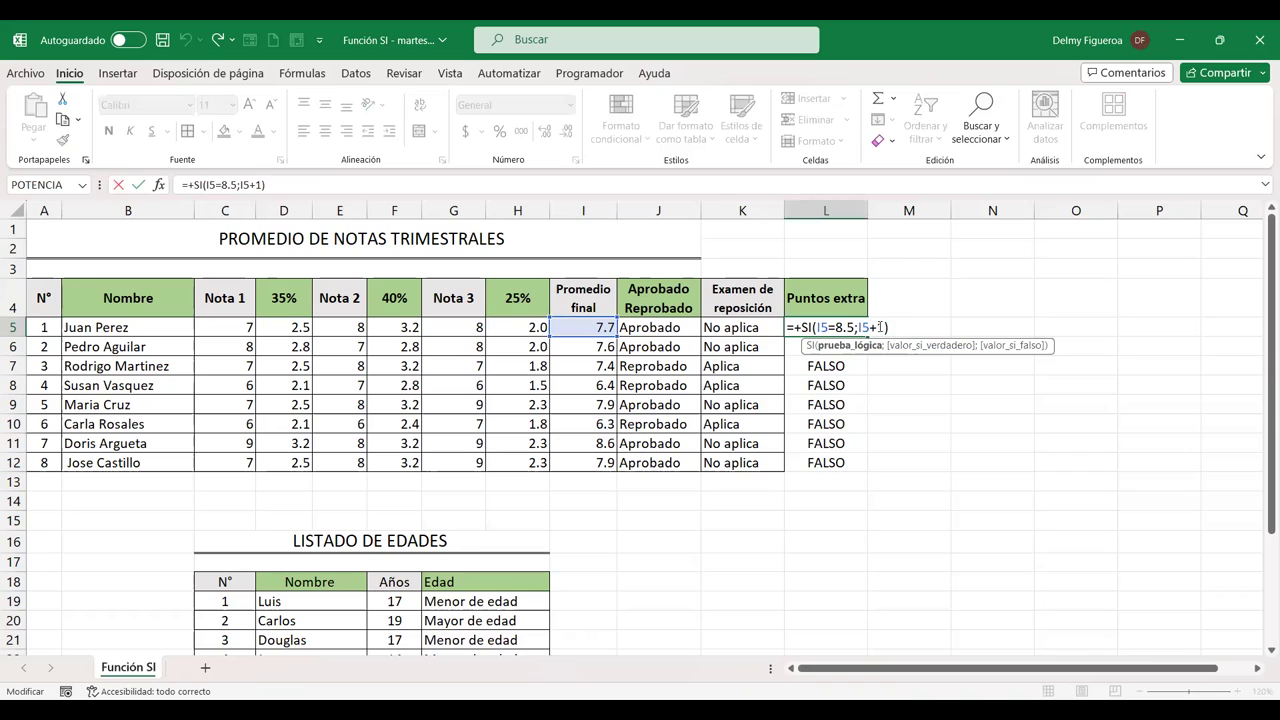
{"action": "left_click", "coordinate": [880, 327]}
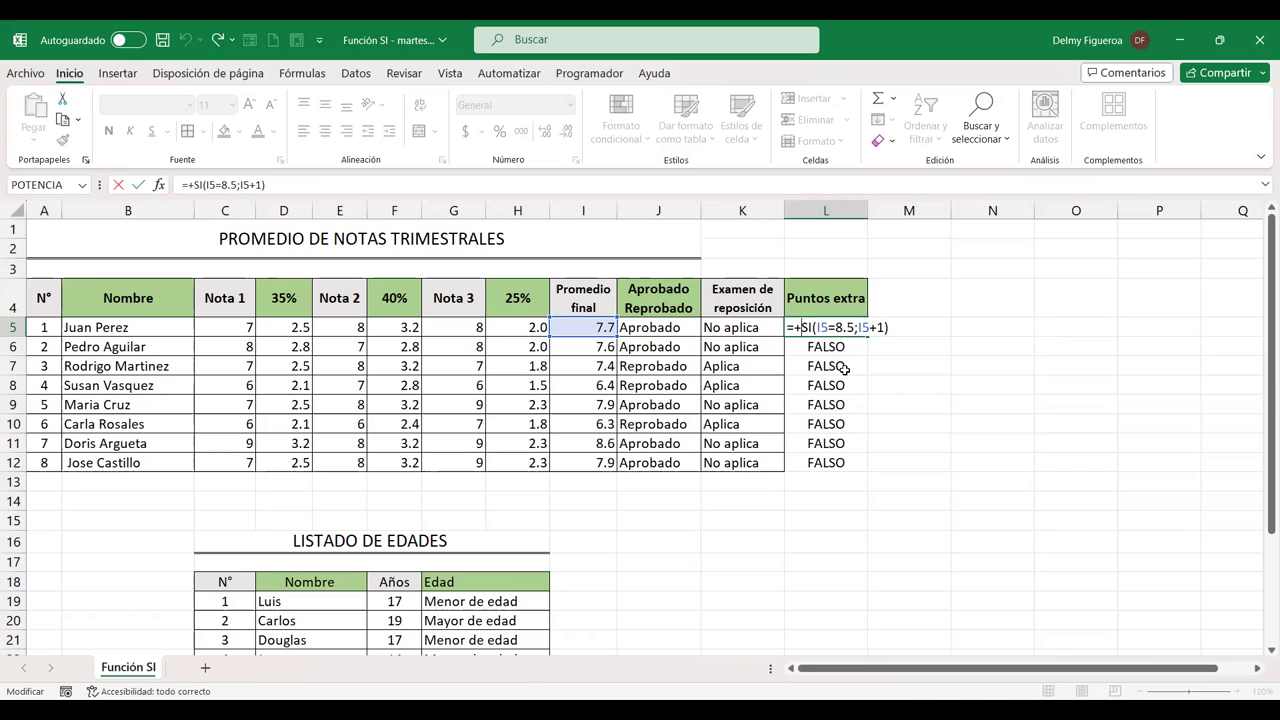
{"action": "key", "text": "BackSpace"}
{"action": "key", "text": "BackSpace"}
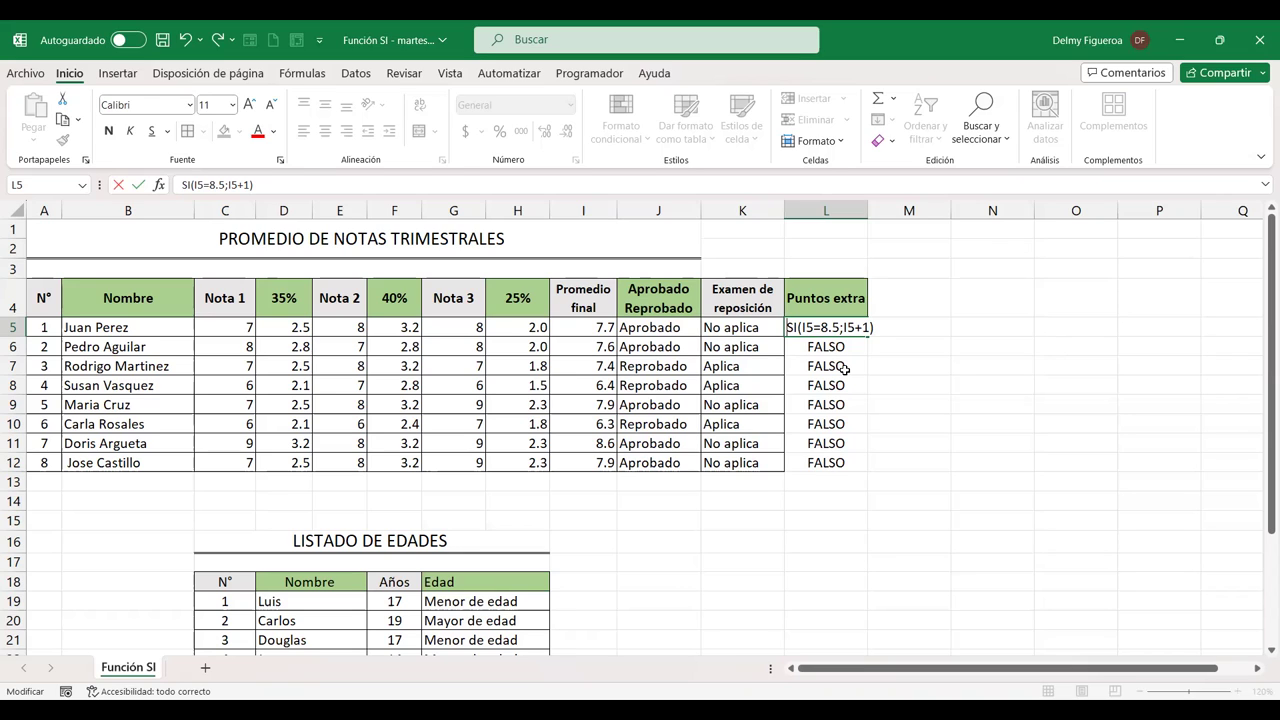
{"action": "type", "text": "+"}
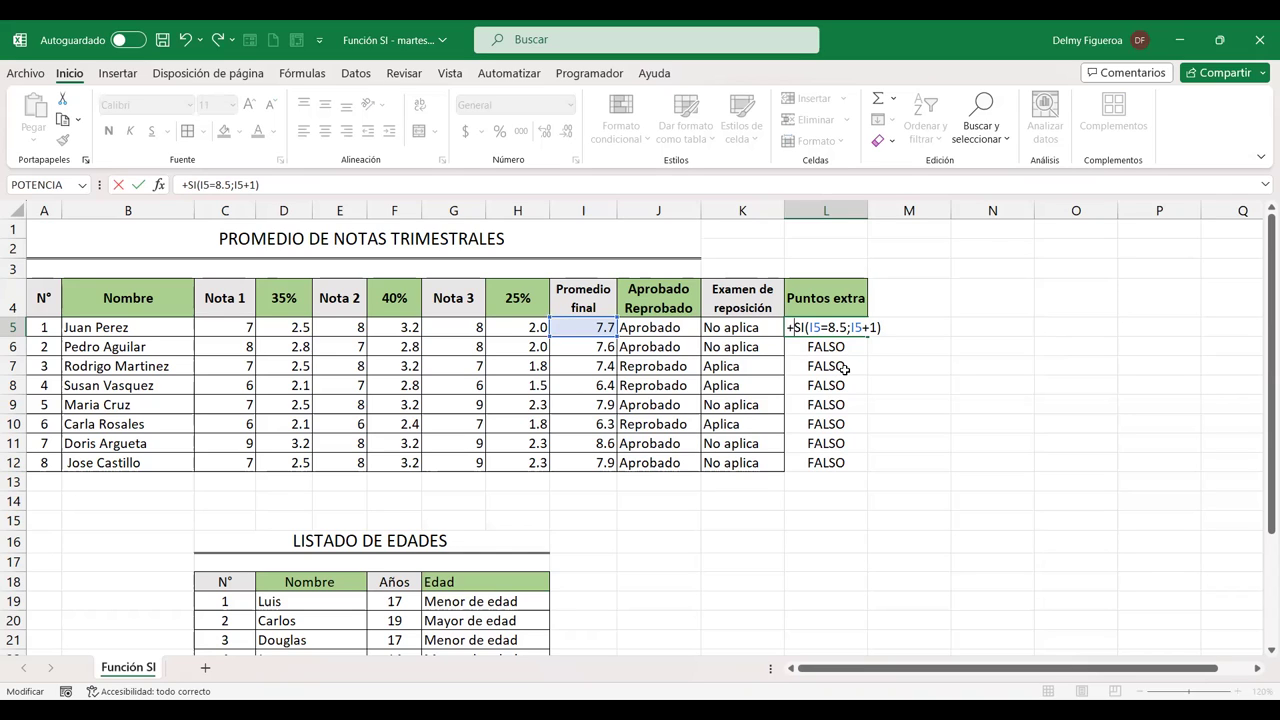
{"action": "key", "text": "BackSpace"}
{"action": "type", "text": "="}
{"action": "key", "text": "BackSpace"}
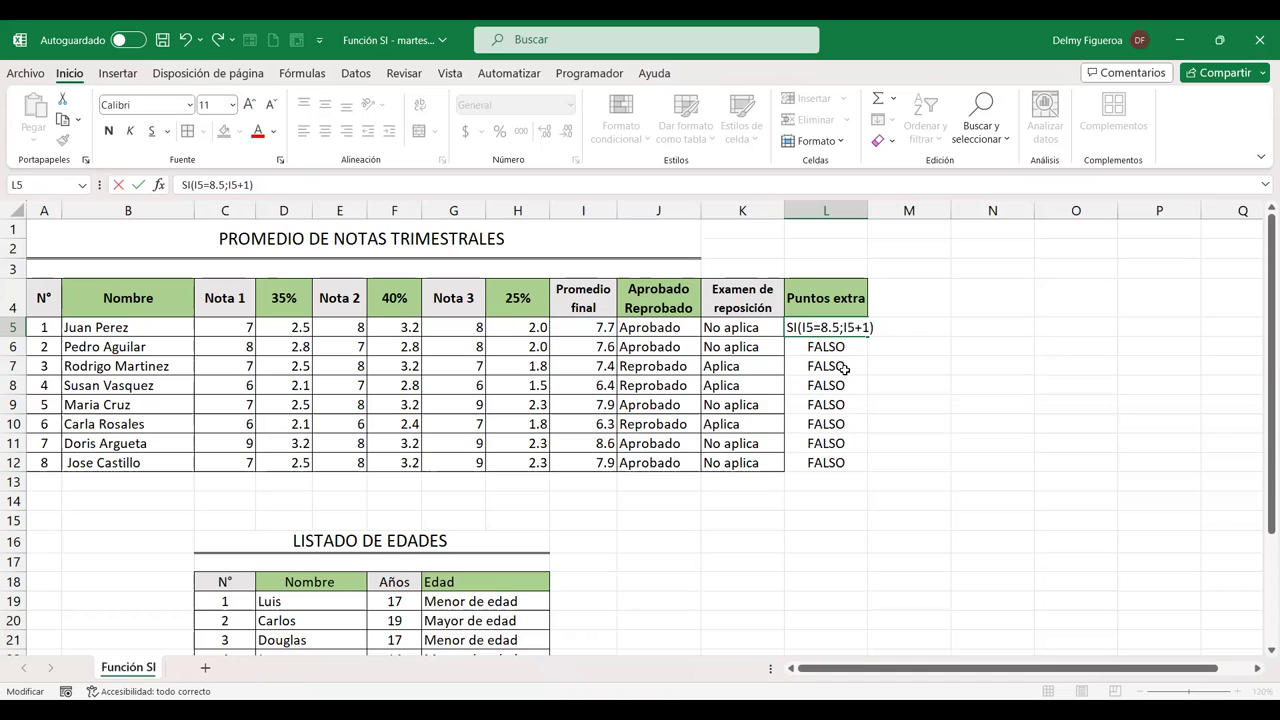
{"action": "type", "text": "+"}
{"action": "key", "text": "Return"}
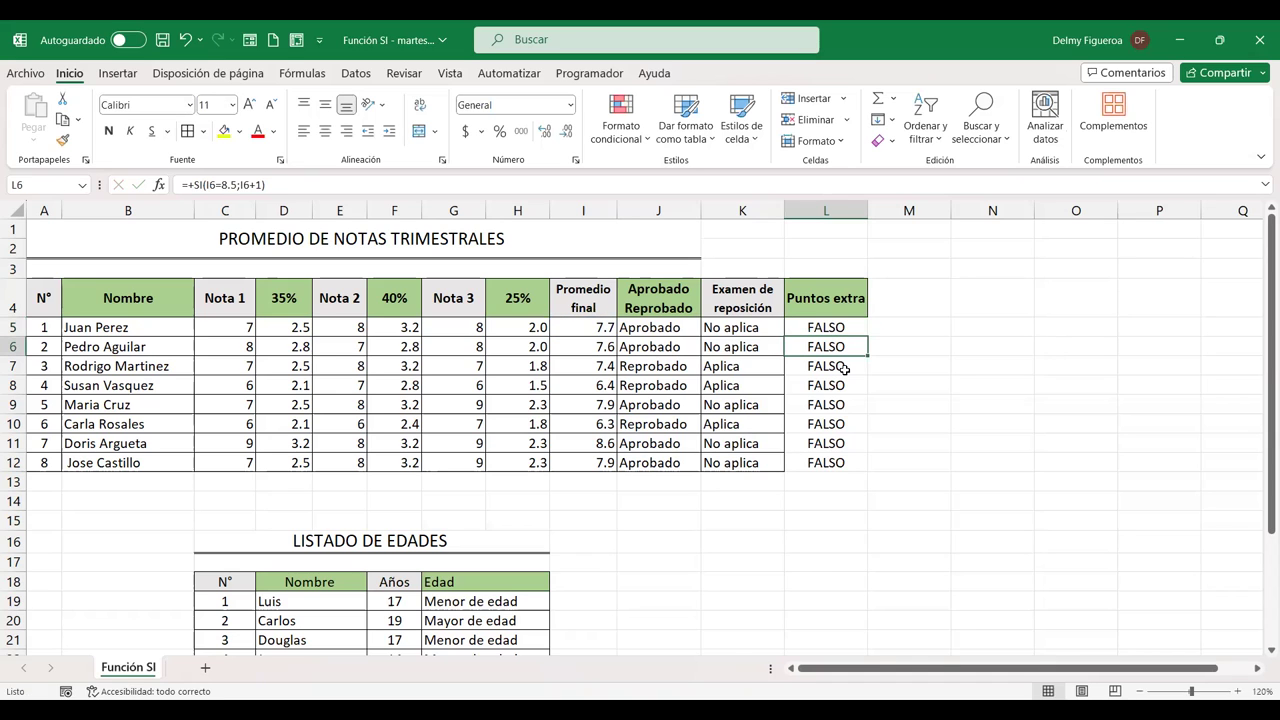
Remove the extra + from the L5 formula, complete it as =SI(I5=8.5;I5+1;0), and fill it down to L12
{"action": "double_click", "coordinate": [818, 327]}
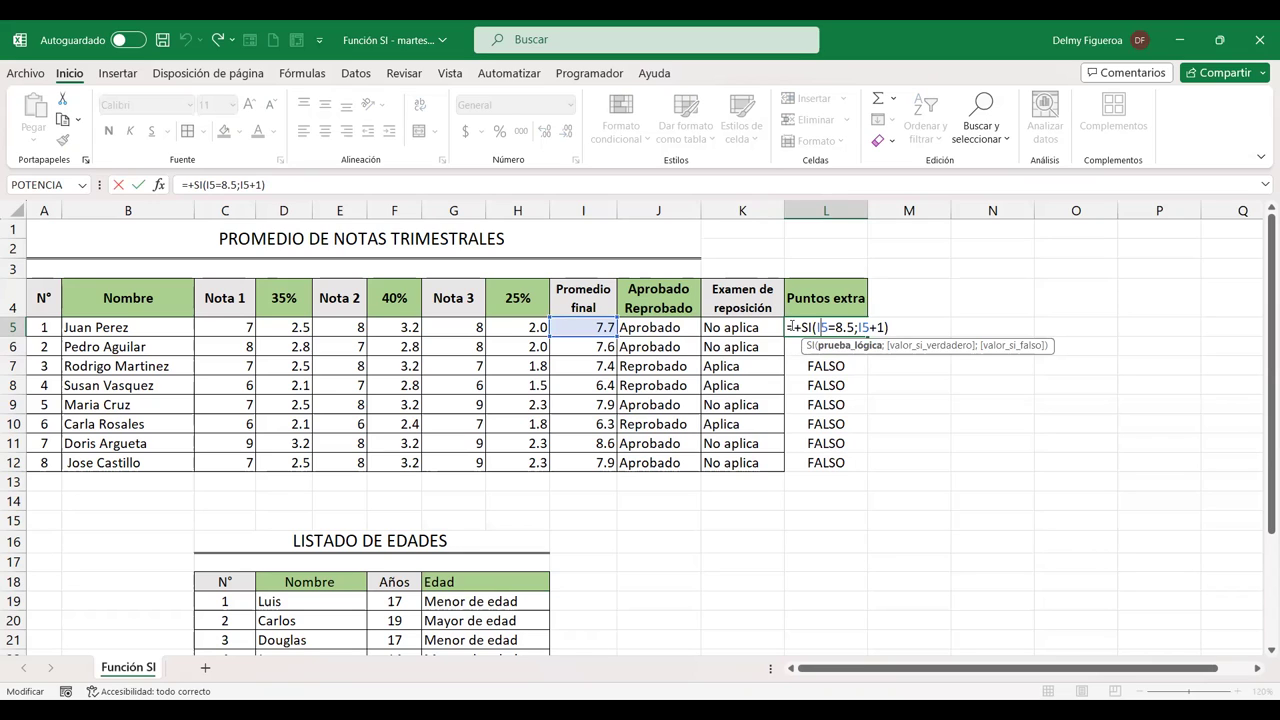
{"action": "left_click", "coordinate": [790, 327]}
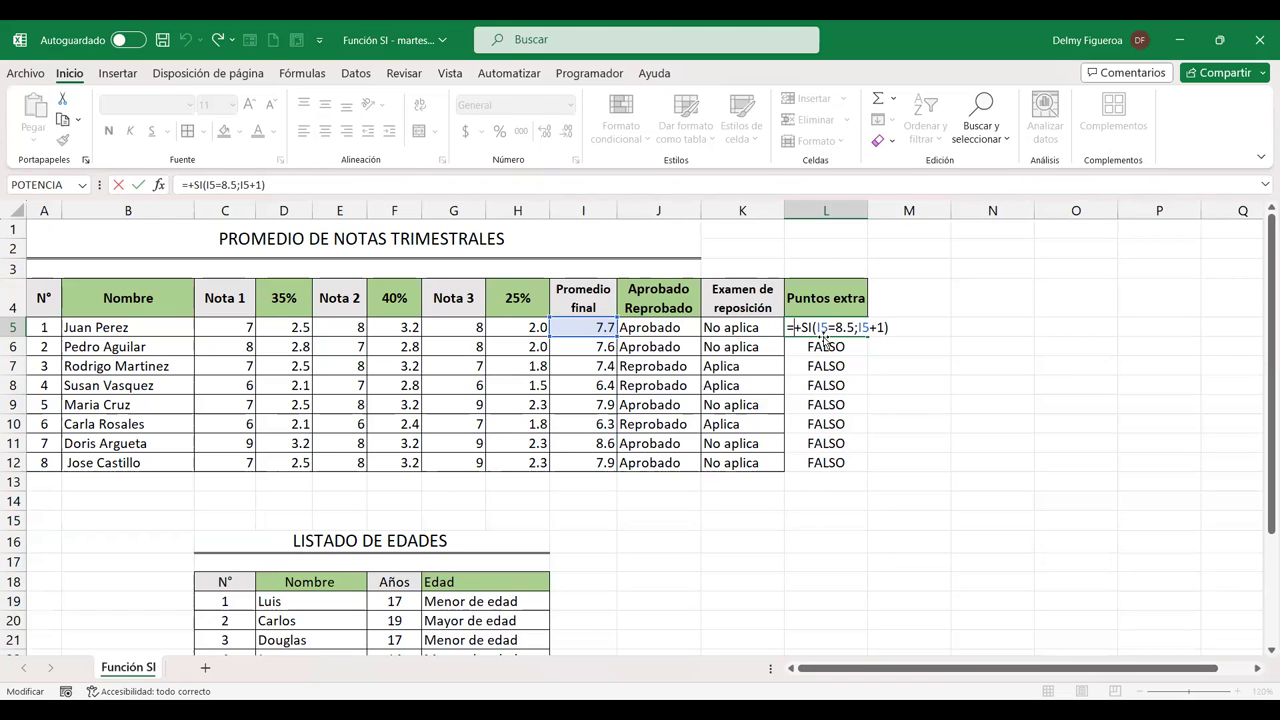
{"action": "key", "text": "Delete"}
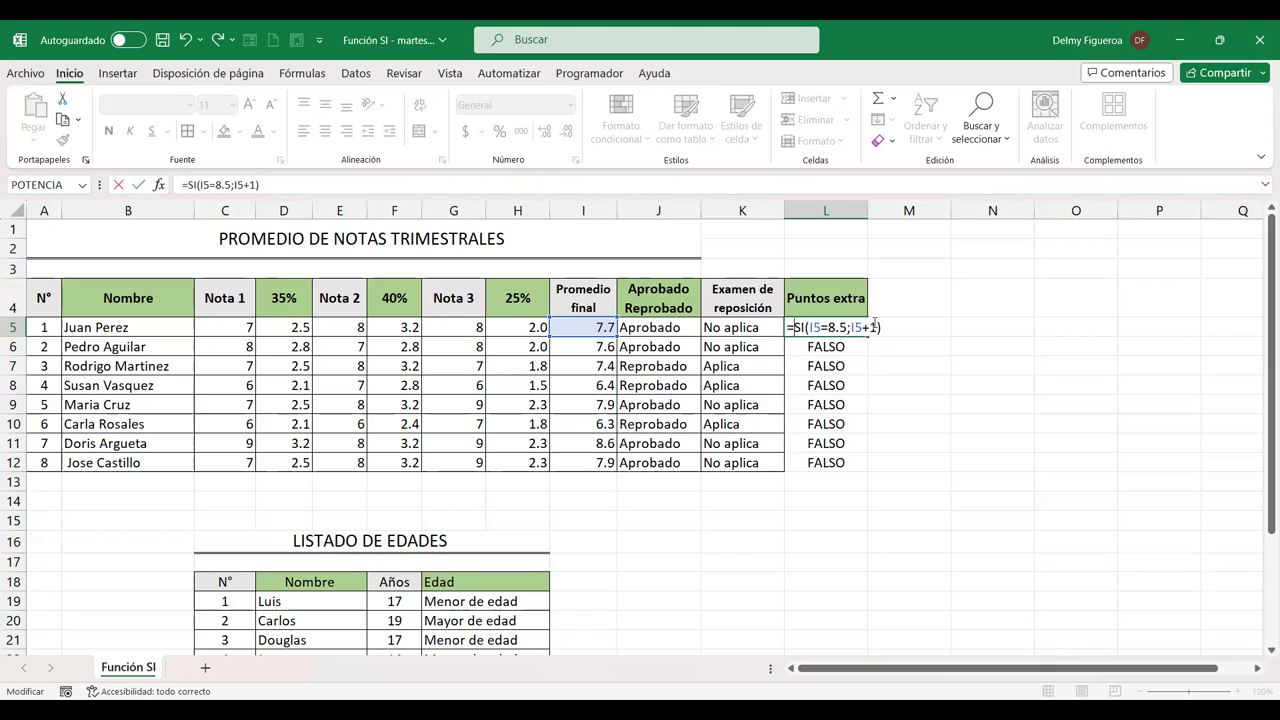
{"action": "left_click", "coordinate": [873, 327]}
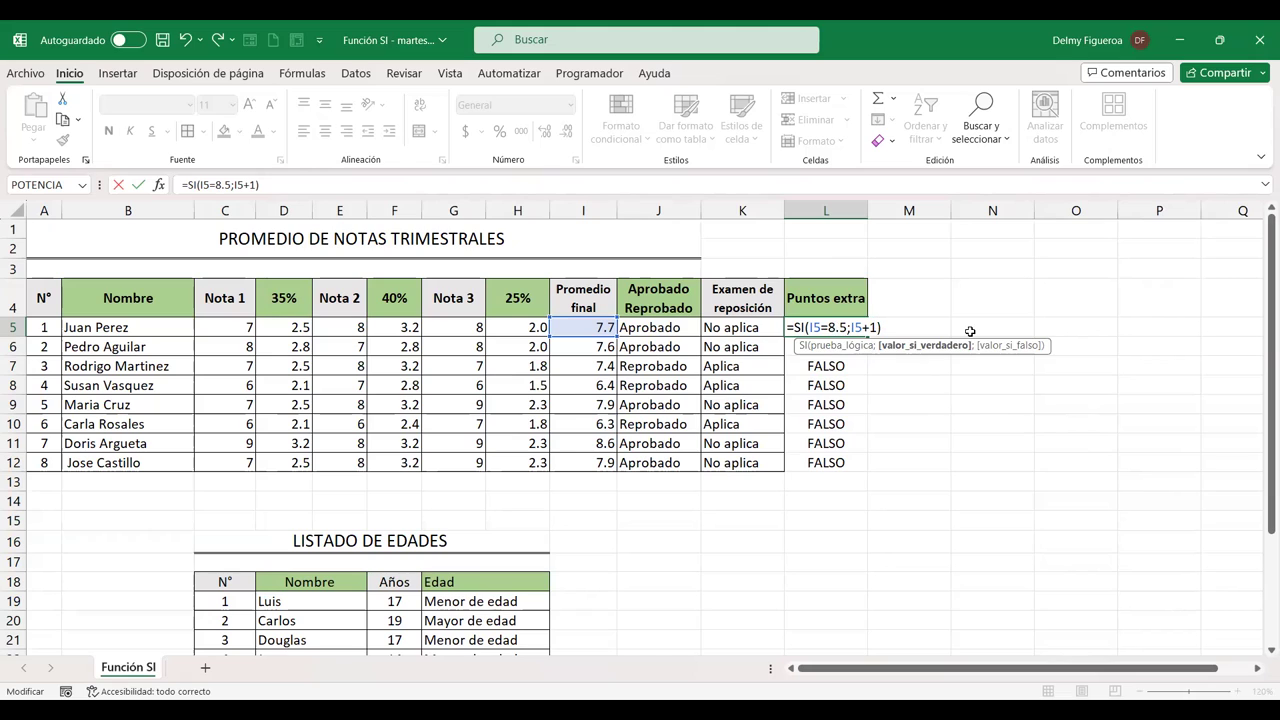
{"action": "type", "text": ";"}
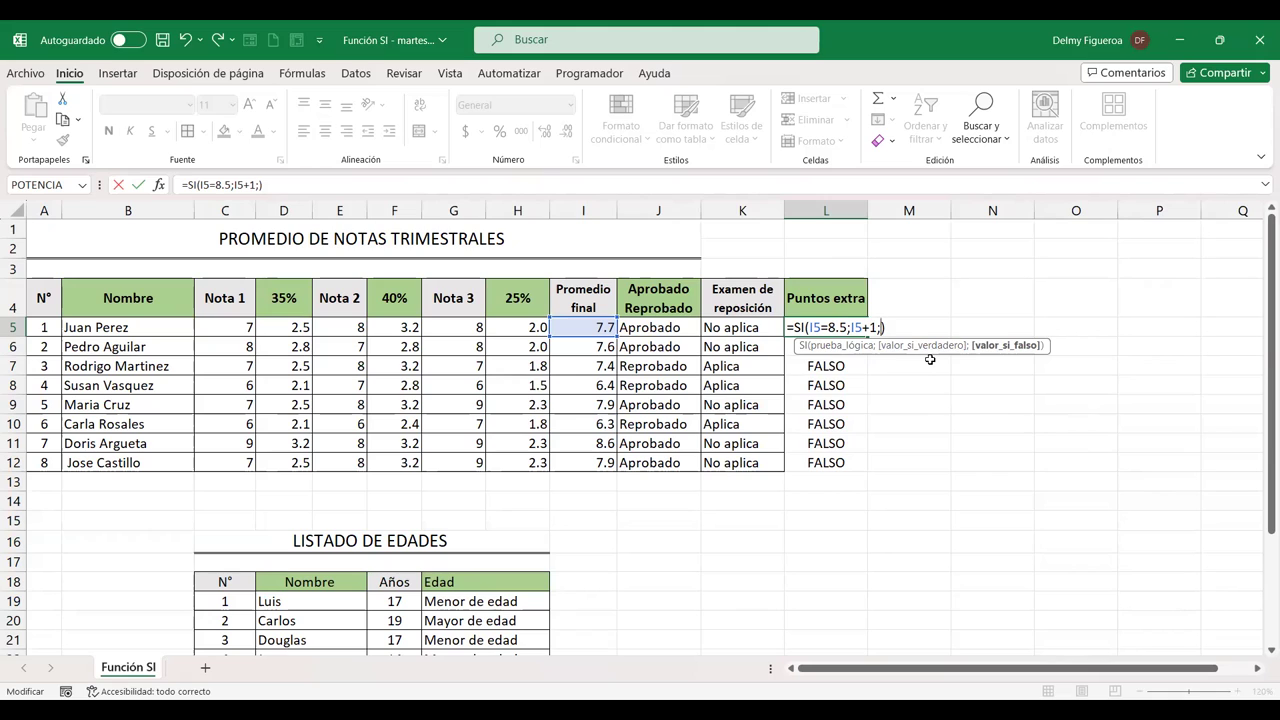
{"action": "type", "text": "0"}
{"action": "key", "text": "Return"}
{"action": "left_click", "coordinate": [863, 331]}
{"action": "left_click_drag", "start_coordinate": [868, 335], "coordinate": [862, 468]}
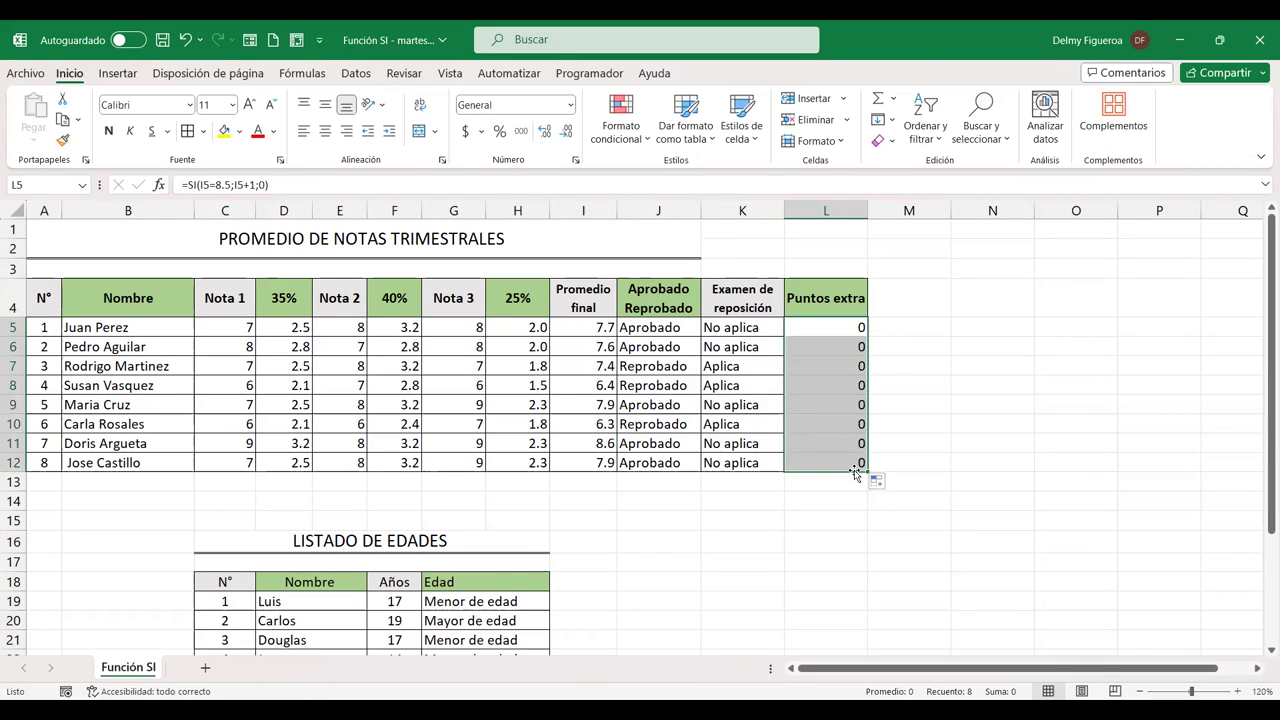
Test the Puntos extra formula in L11 by entering 8.5 as the Promedio final in I11
{"action": "left_click", "coordinate": [591, 447]}
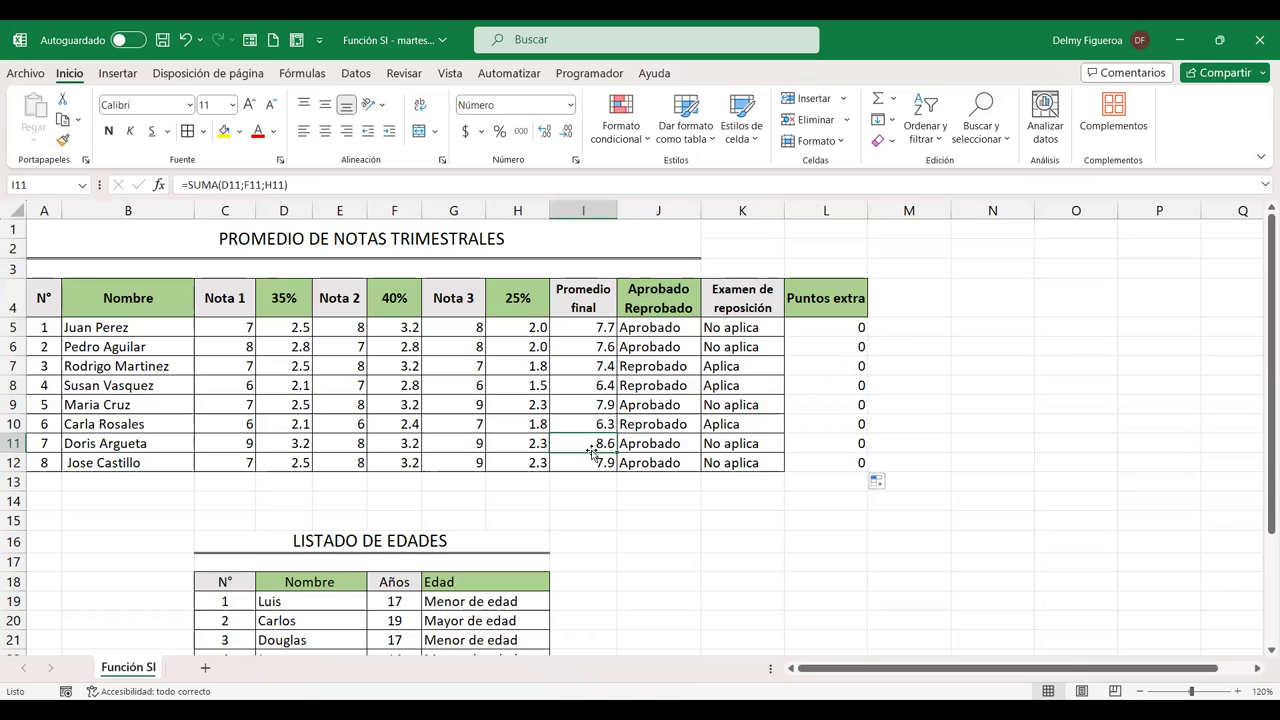
{"action": "type", "text": "8.5"}
{"action": "key", "text": "Return"}
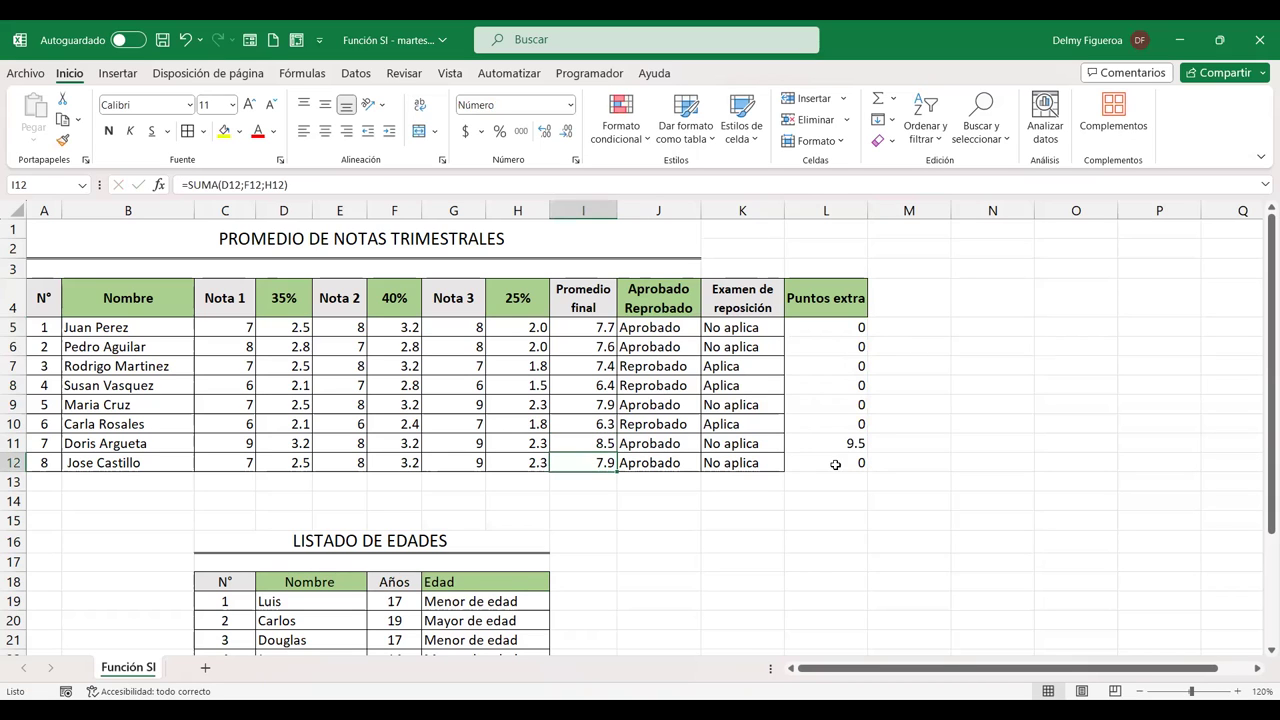
{"action": "left_click", "coordinate": [604, 443]}
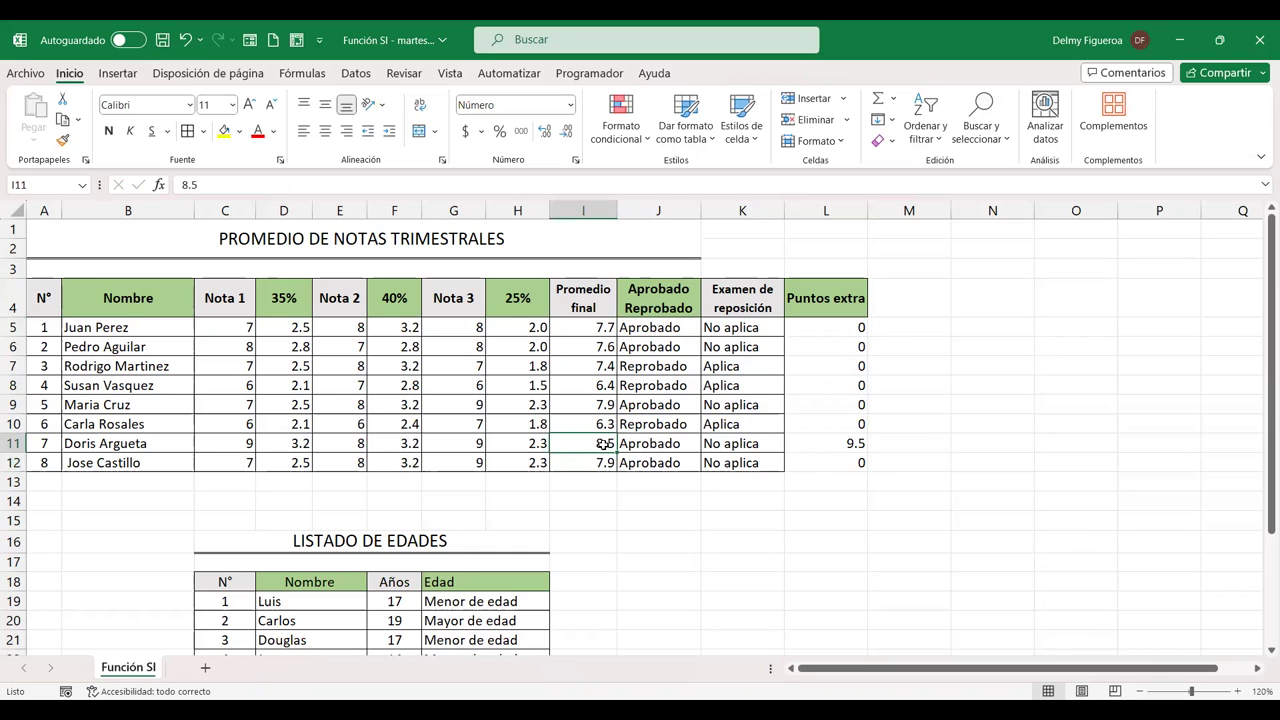
{"action": "left_click", "coordinate": [846, 443]}
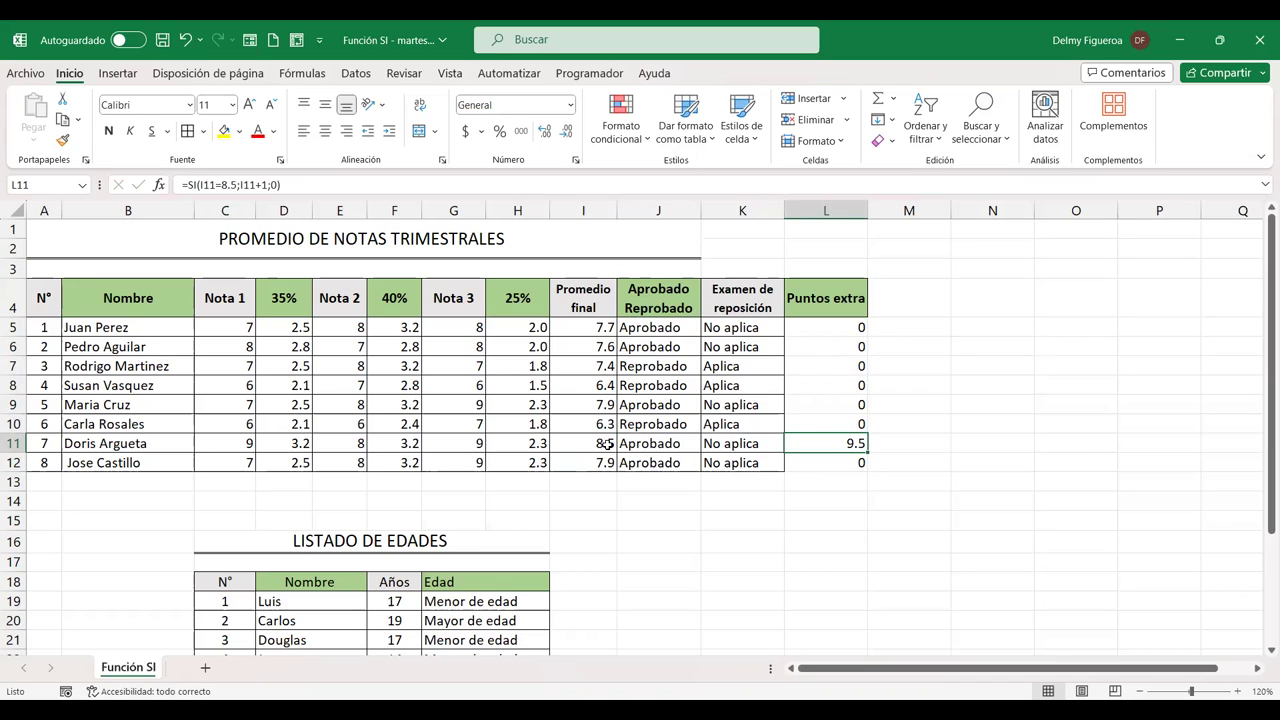
Replace the 0 in the L5 formula with empty text, as =SI(I5=8.5;I5+1;""), and fill it down to L12
{"action": "double_click", "coordinate": [843, 327]}
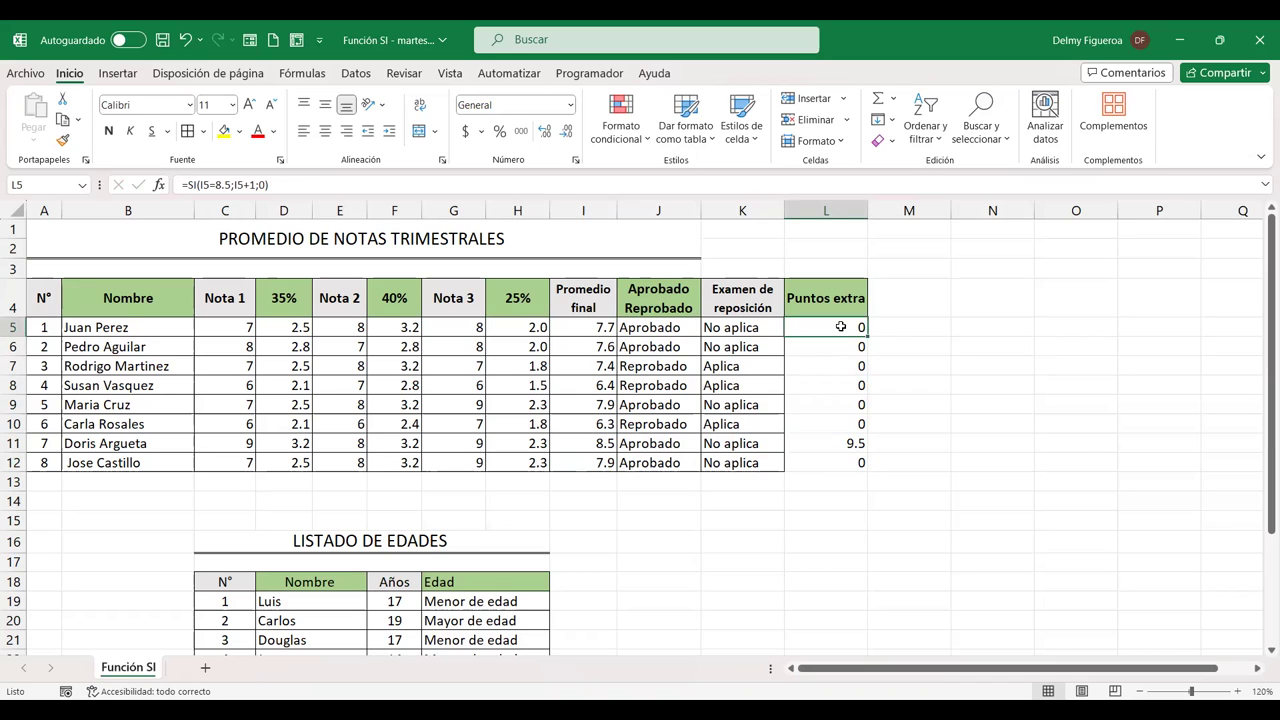
{"action": "double_click", "coordinate": [843, 327]}
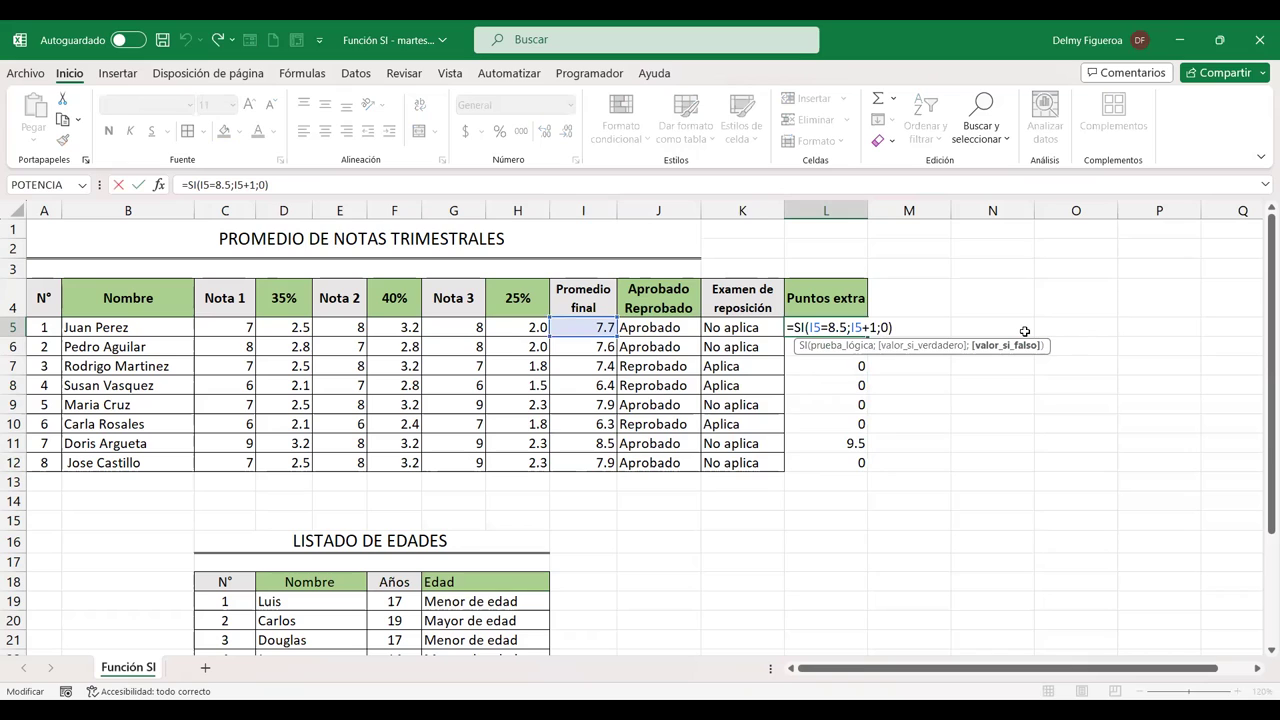
{"action": "key", "text": "BackSpace"}
{"action": "type", "text": "\"\""}
{"action": "key", "text": "Return"}
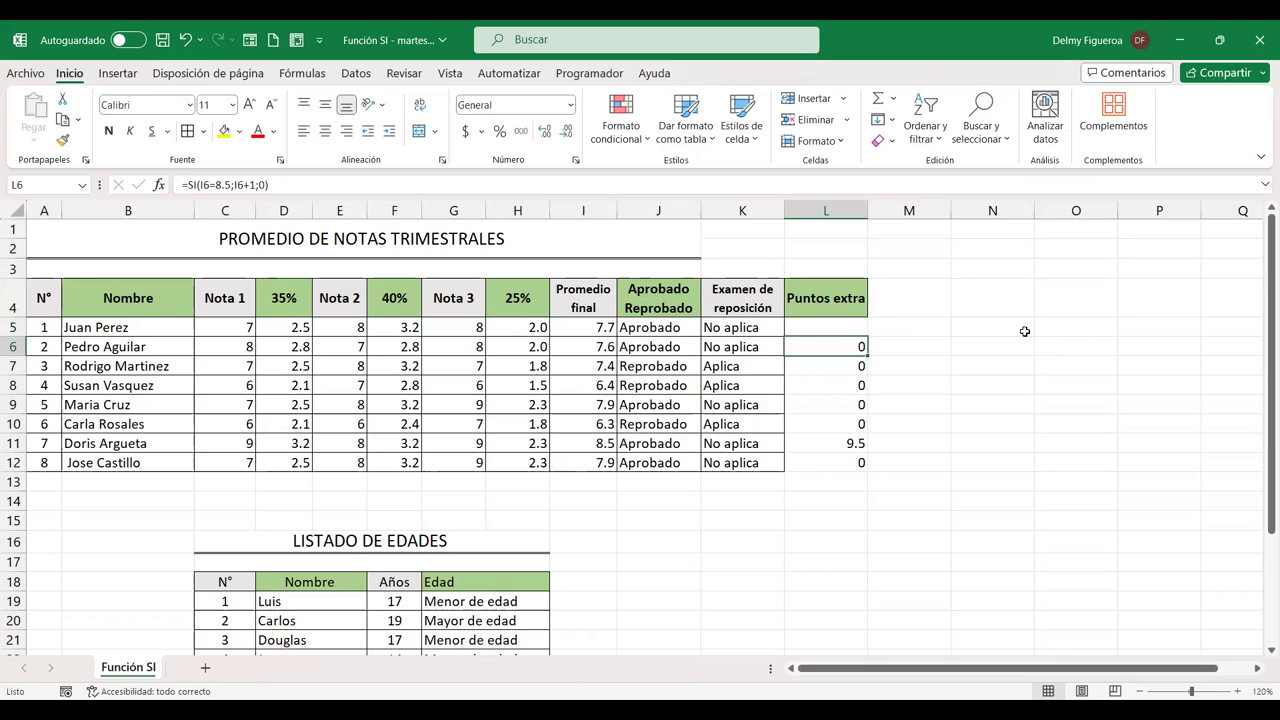
{"action": "left_click", "coordinate": [845, 326]}
{"action": "left_click_drag", "start_coordinate": [867, 337], "coordinate": [868, 464]}
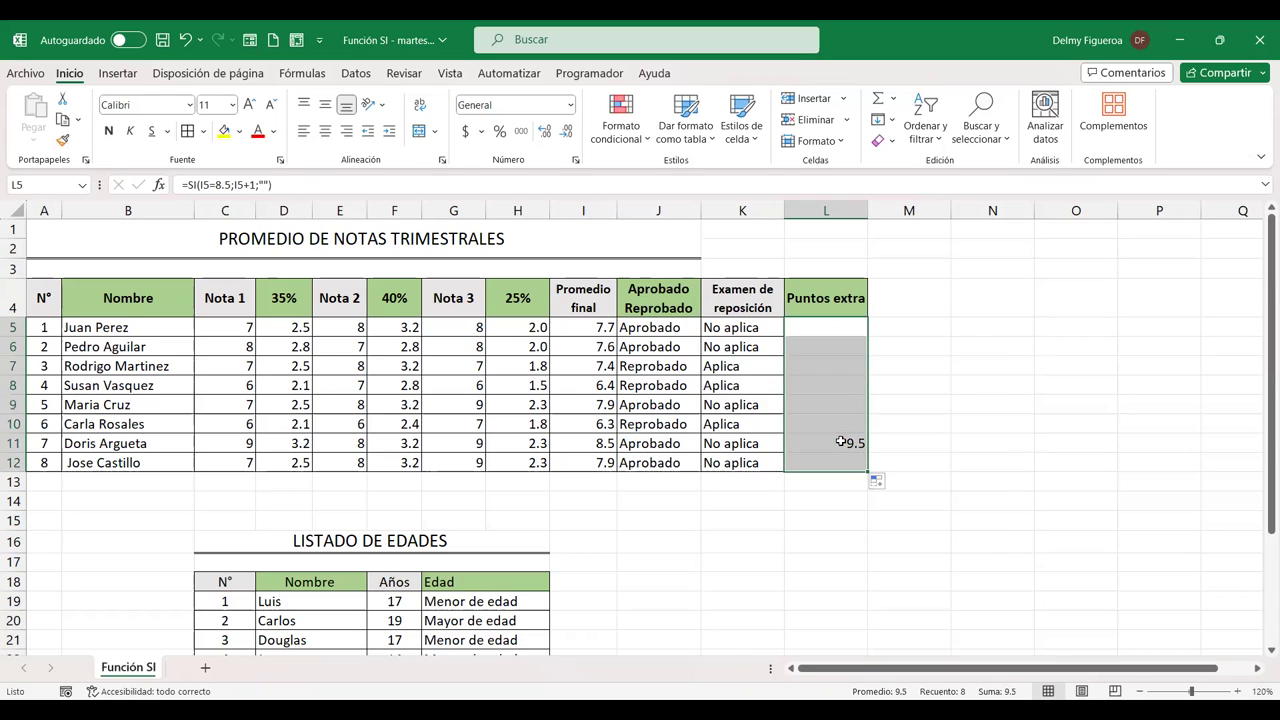
{"action": "left_click", "coordinate": [841, 442]}
{"action": "left_click", "coordinate": [585, 442]}
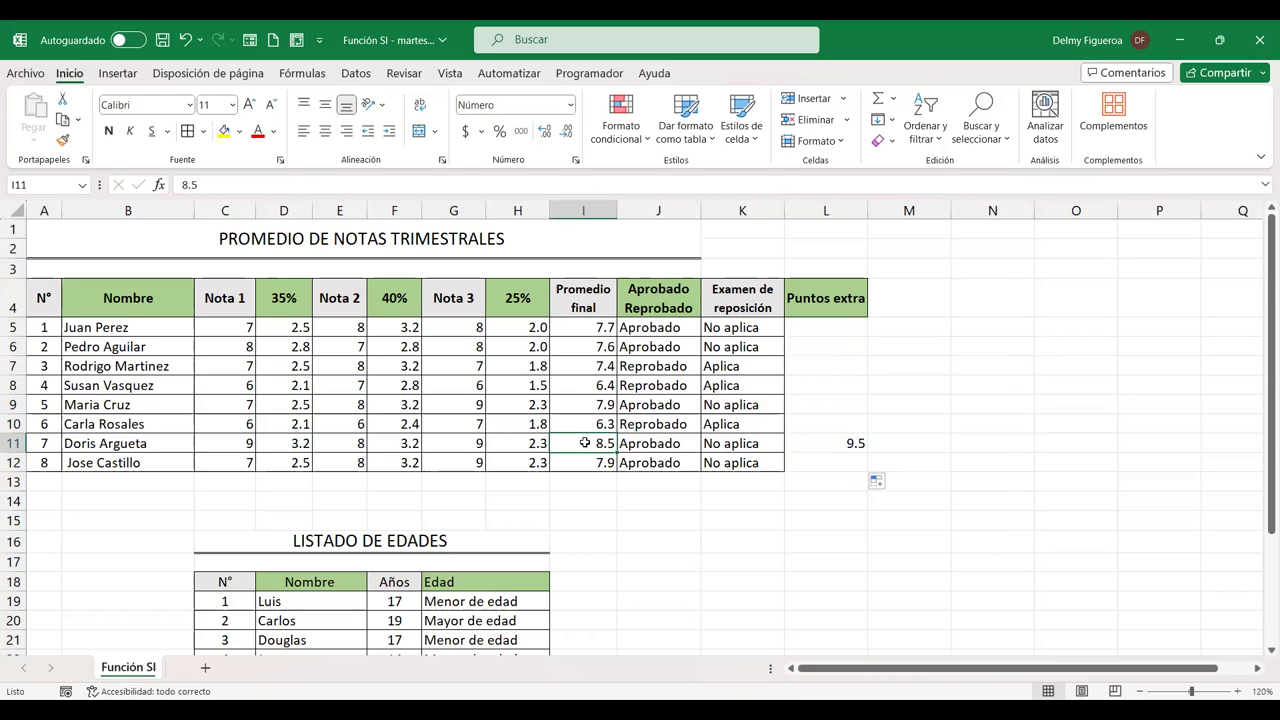
Apply cell borders to the Puntos extra cells L5:L12
{"action": "left_click_drag", "start_coordinate": [841, 337], "coordinate": [831, 469]}
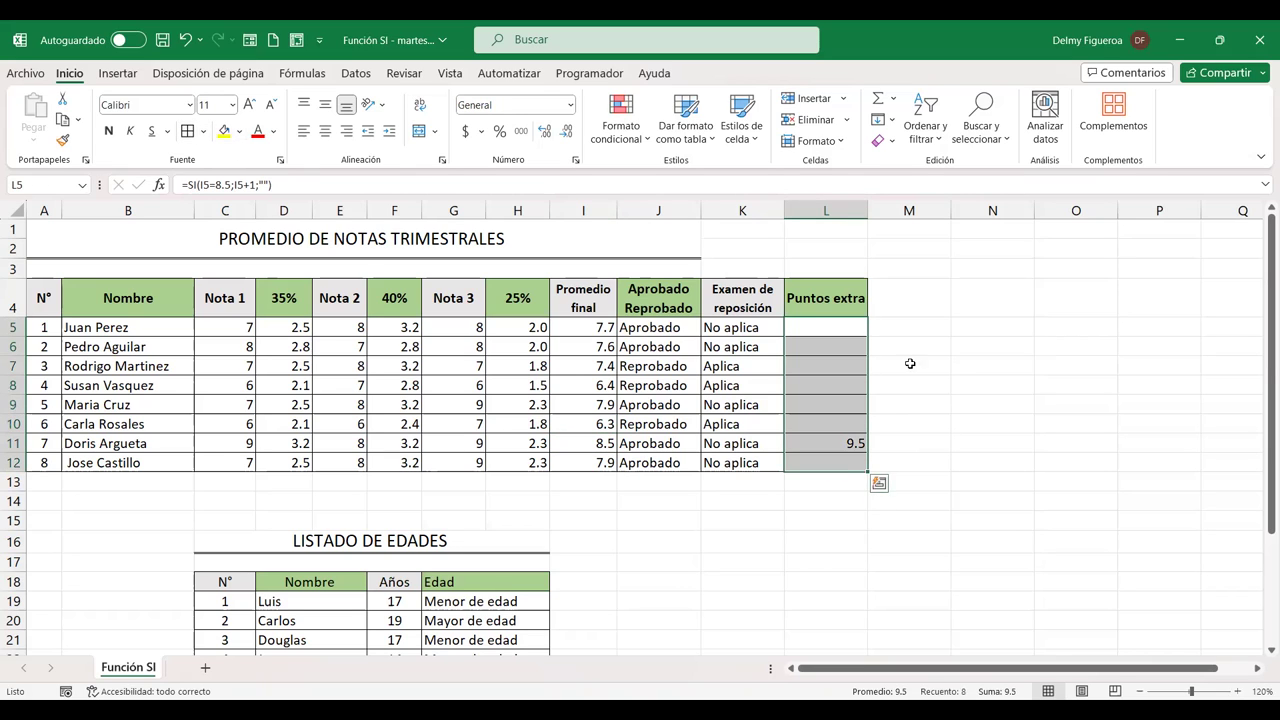
{"action": "left_click", "coordinate": [822, 330]}
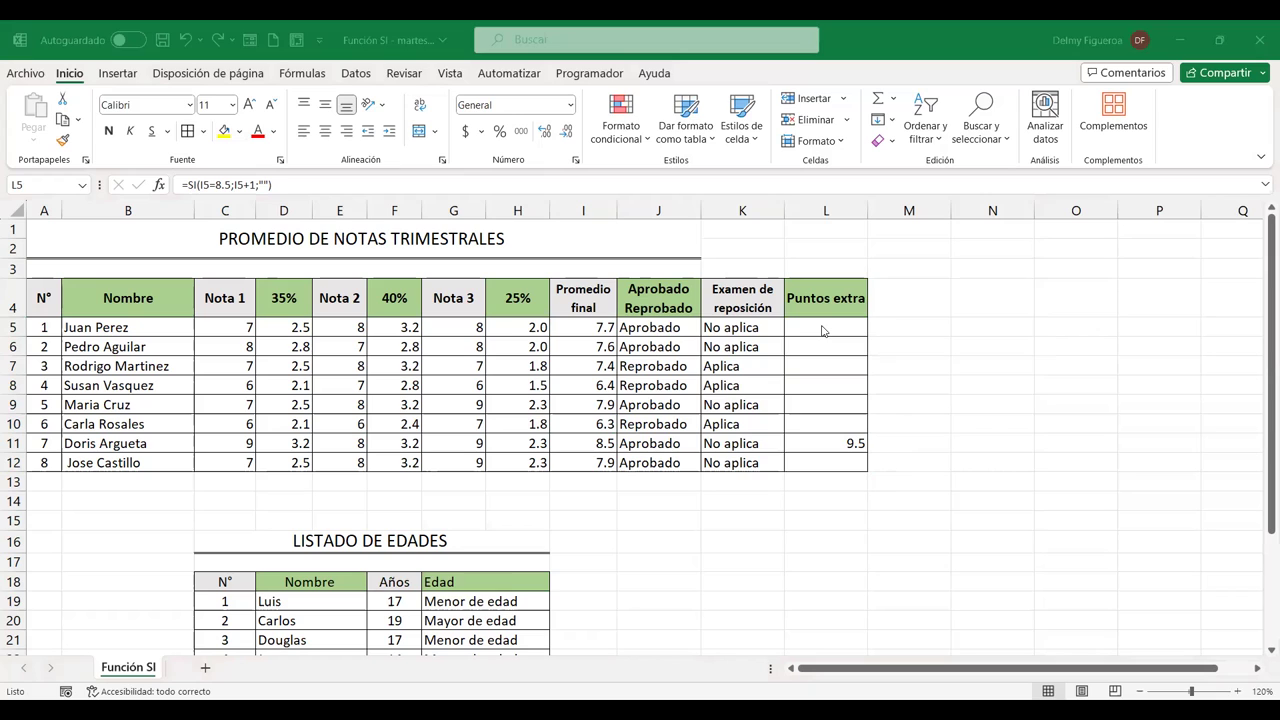
{"action": "left_click", "coordinate": [822, 330]}
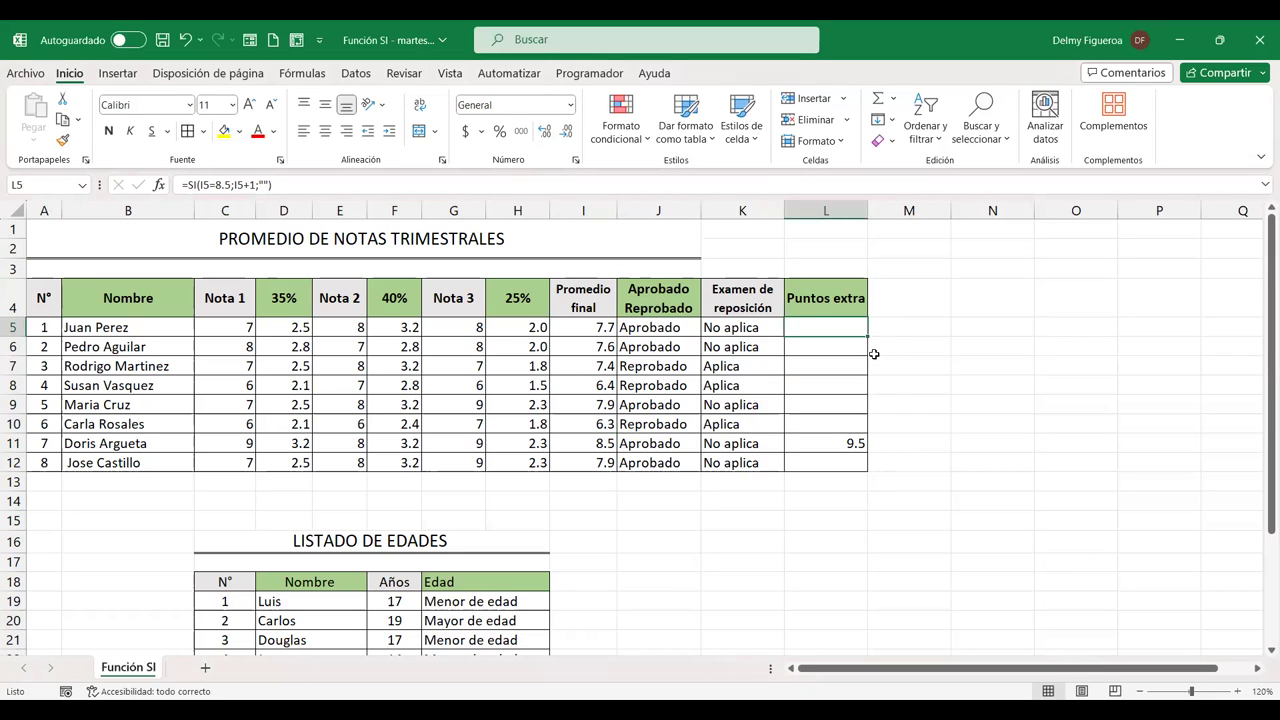
{"action": "left_click", "coordinate": [854, 443]}
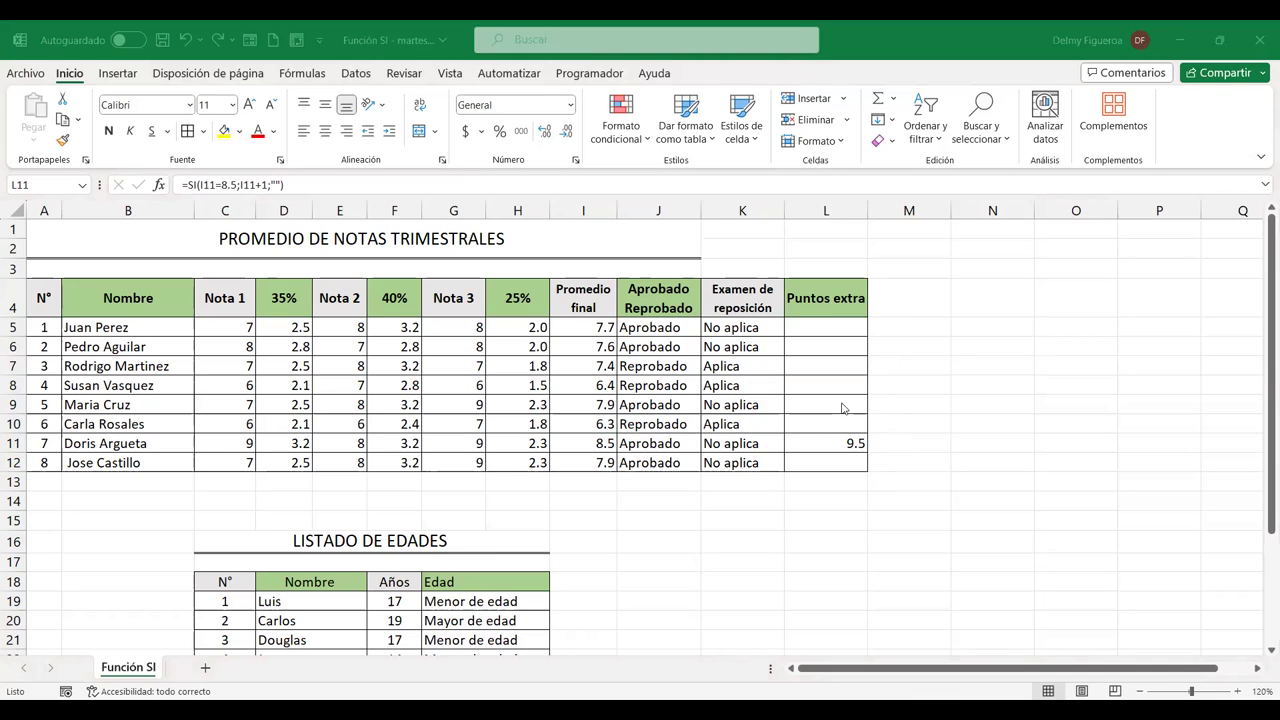
Add a new table column by copying the Examen de reposición header into M4 and applying borders to M5:M12
{"action": "left_click", "coordinate": [723, 297]}
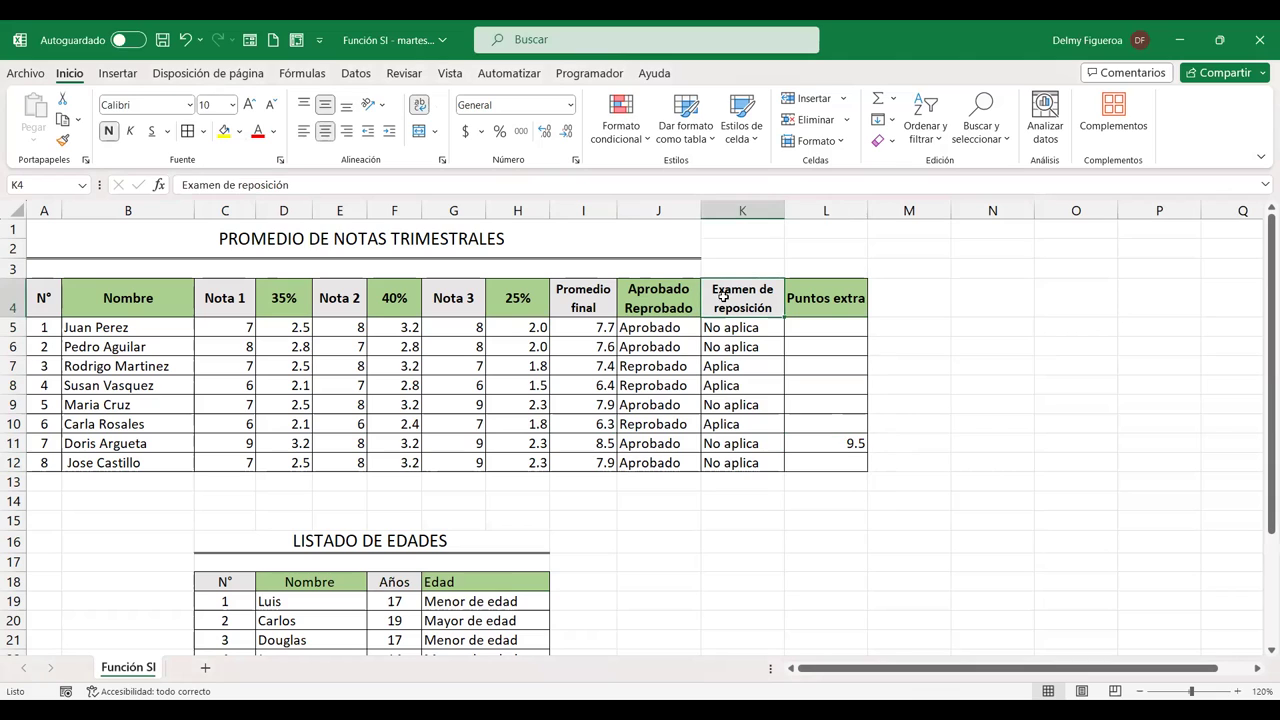
{"action": "key", "text": "ctrl+c"}
{"action": "left_click", "coordinate": [912, 308]}
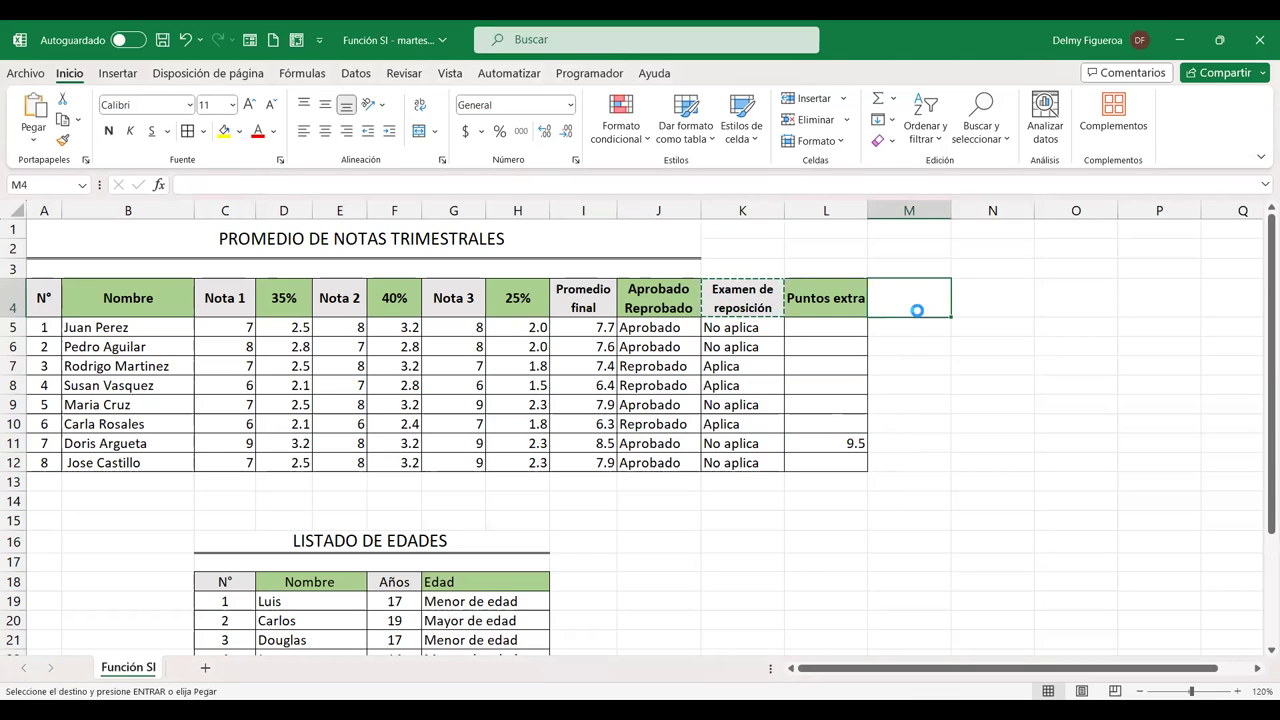
{"action": "key", "text": "Return"}
{"action": "left_click_drag", "start_coordinate": [921, 325], "coordinate": [909, 470]}
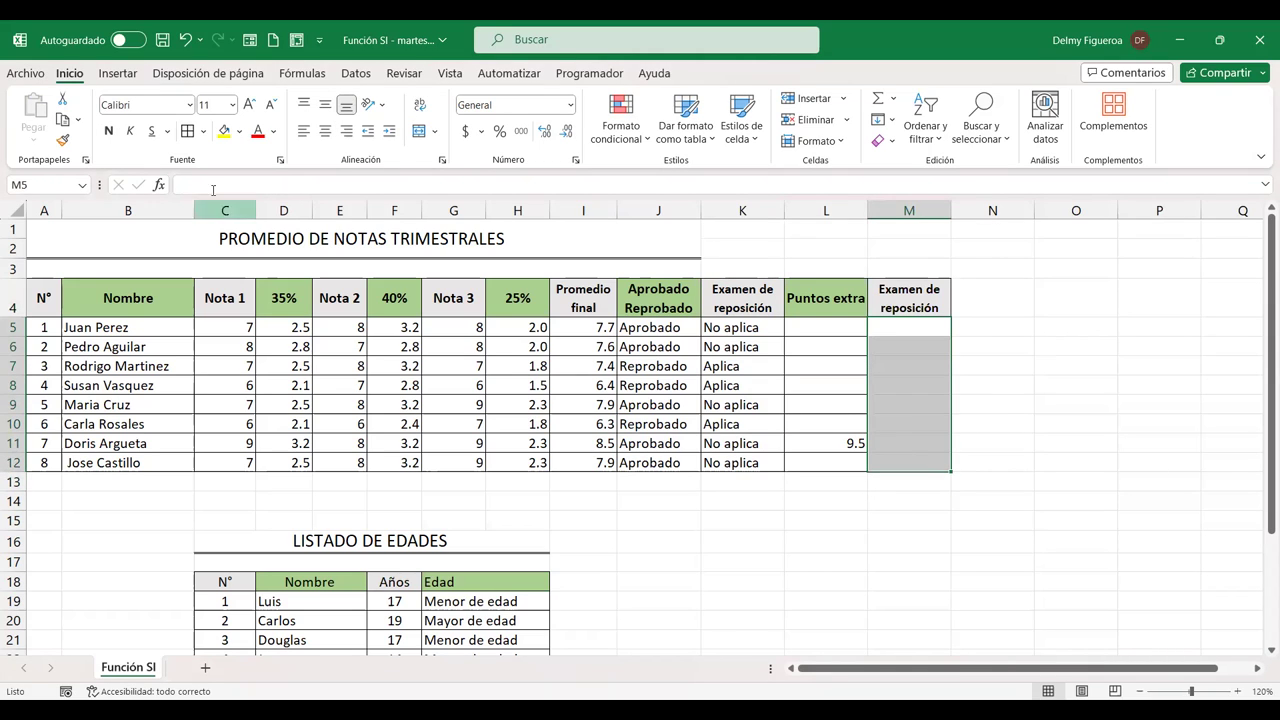
{"action": "left_click", "coordinate": [189, 131]}
Replace the copied header text in M4 with "% de aprobación"
{"action": "left_click", "coordinate": [929, 289]}
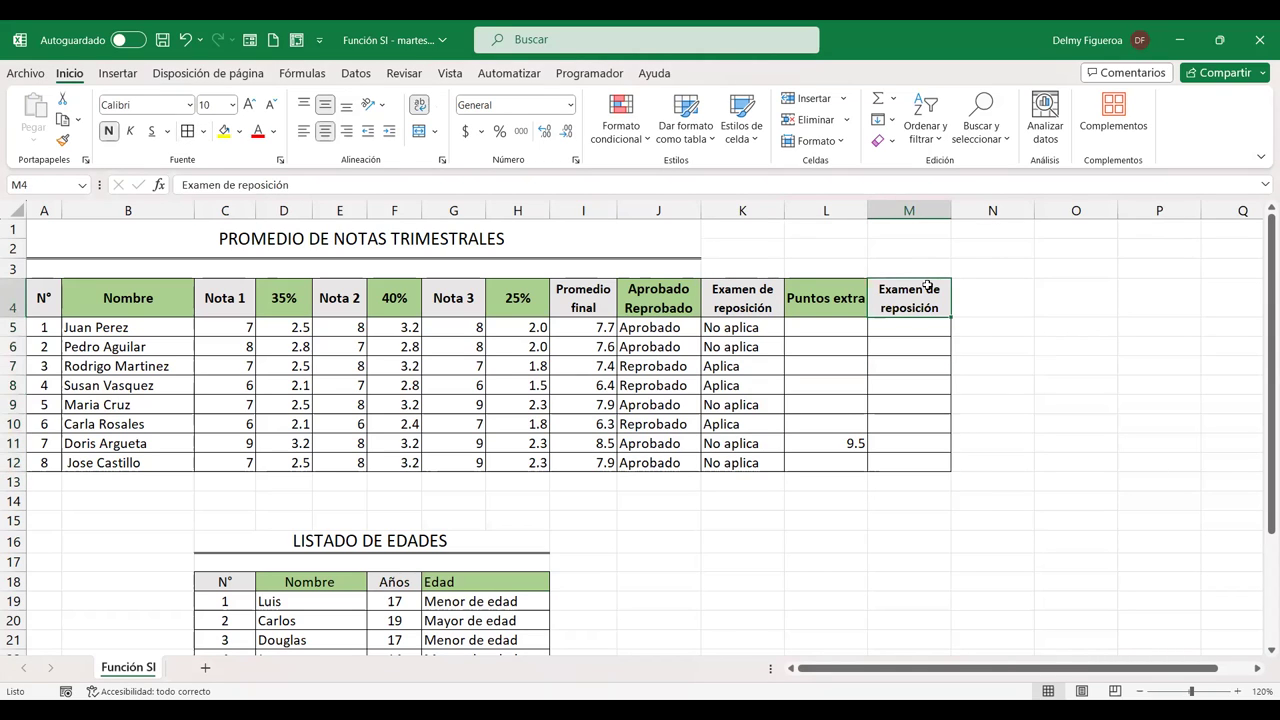
{"action": "key", "text": "Delete"}
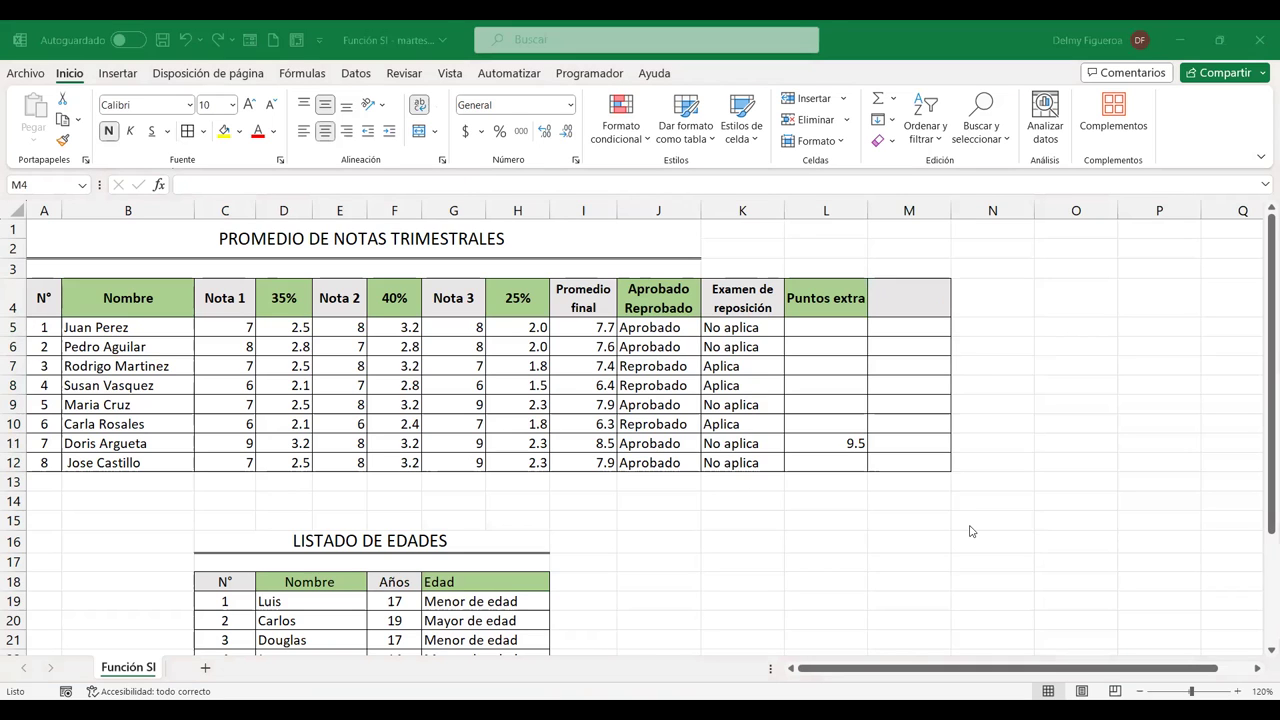
{"action": "left_click", "coordinate": [822, 443]}
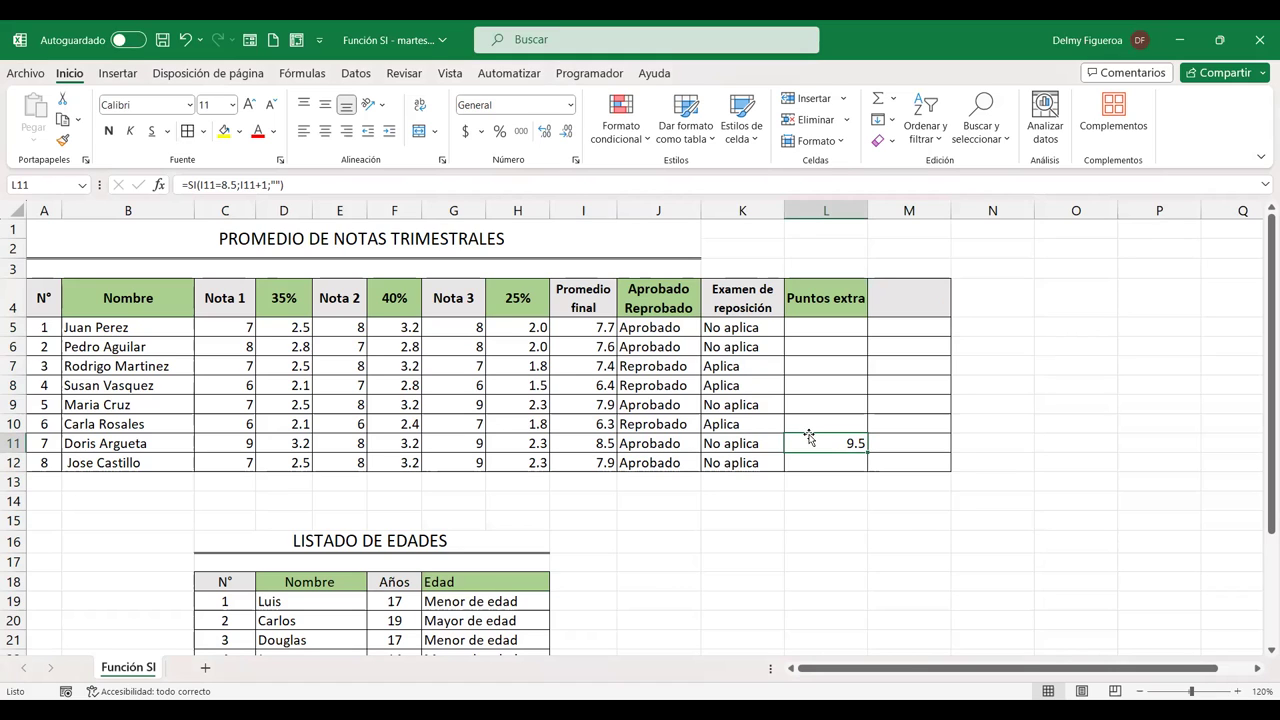
{"action": "left_click", "coordinate": [901, 294]}
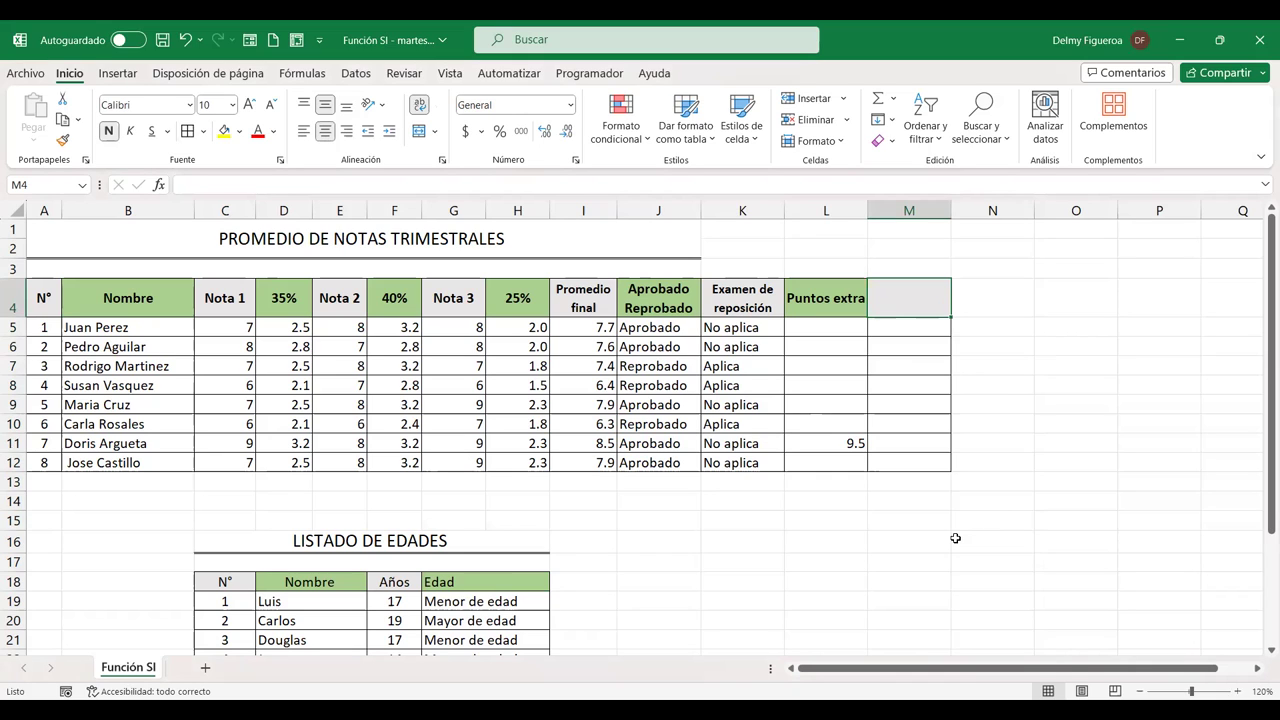
{"action": "type", "text": "%"}
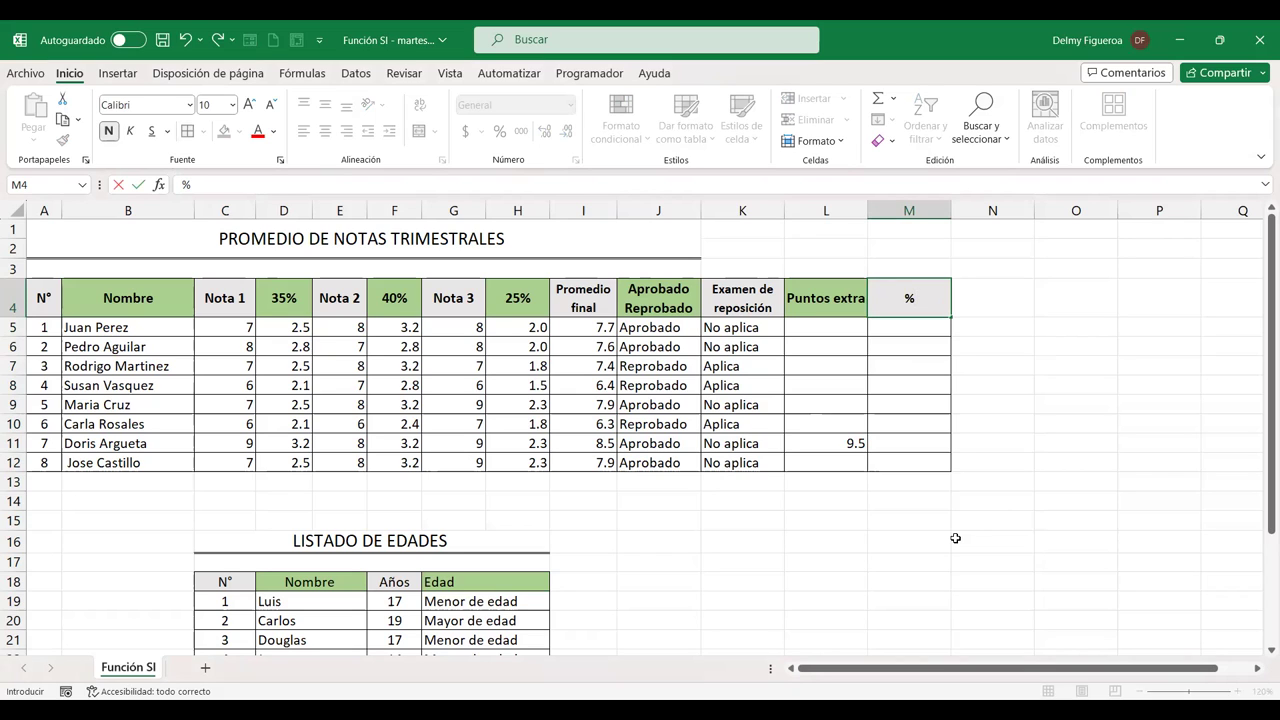
{"action": "type", "text": "de aprobación"}
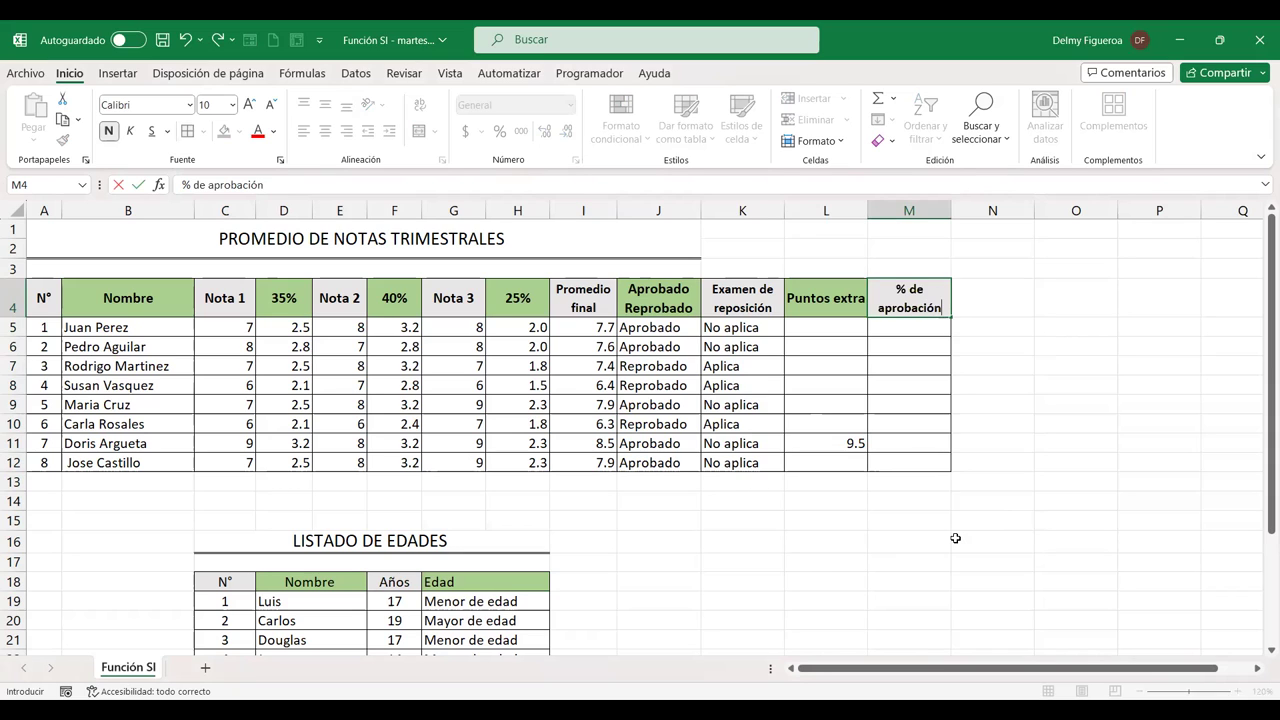
{"action": "key", "text": "Return"}
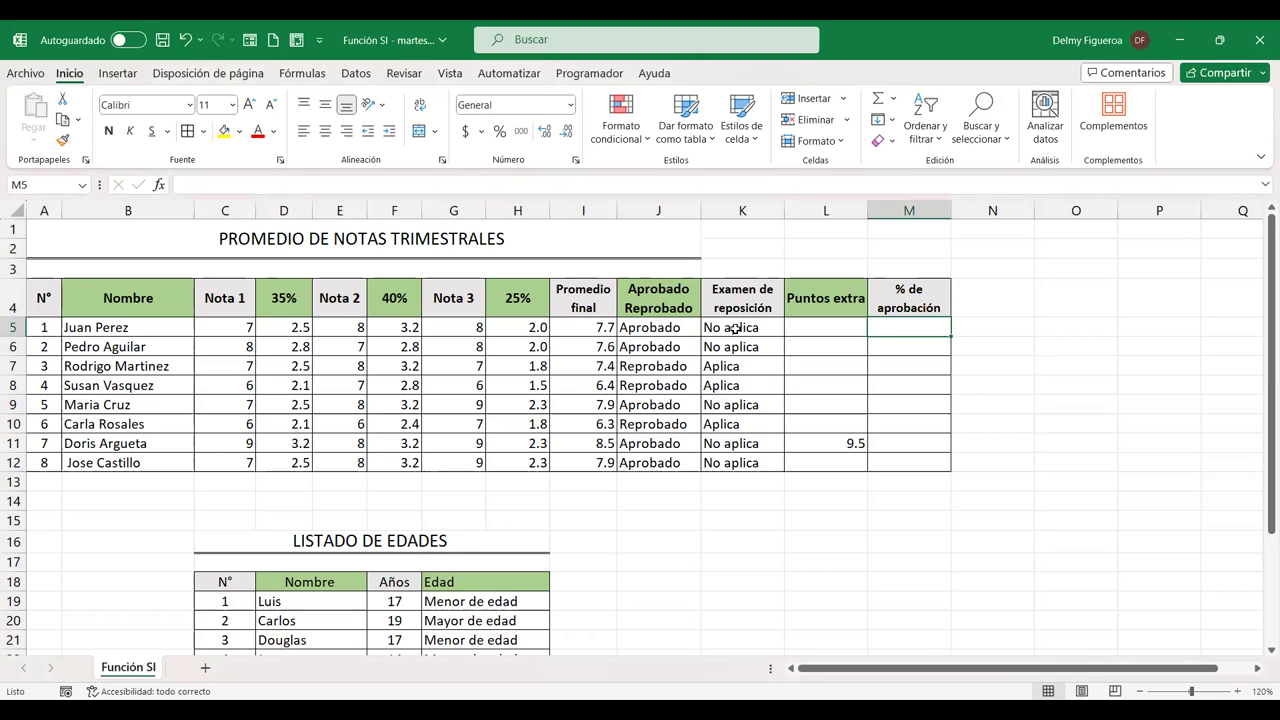
Review the first student's formulas for final average, approval status, make-up exam and extra points in I5, J5, K5 and L5
{"action": "left_click", "coordinate": [582, 325]}
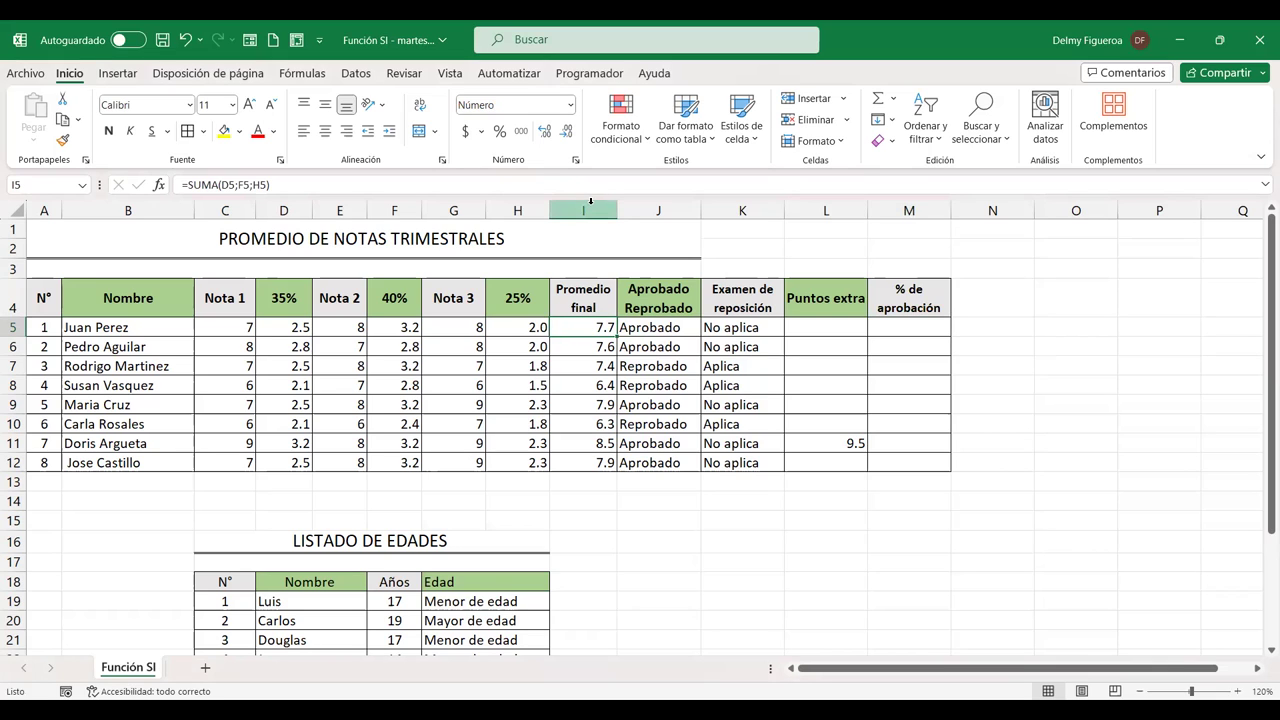
{"action": "left_click", "coordinate": [672, 325]}
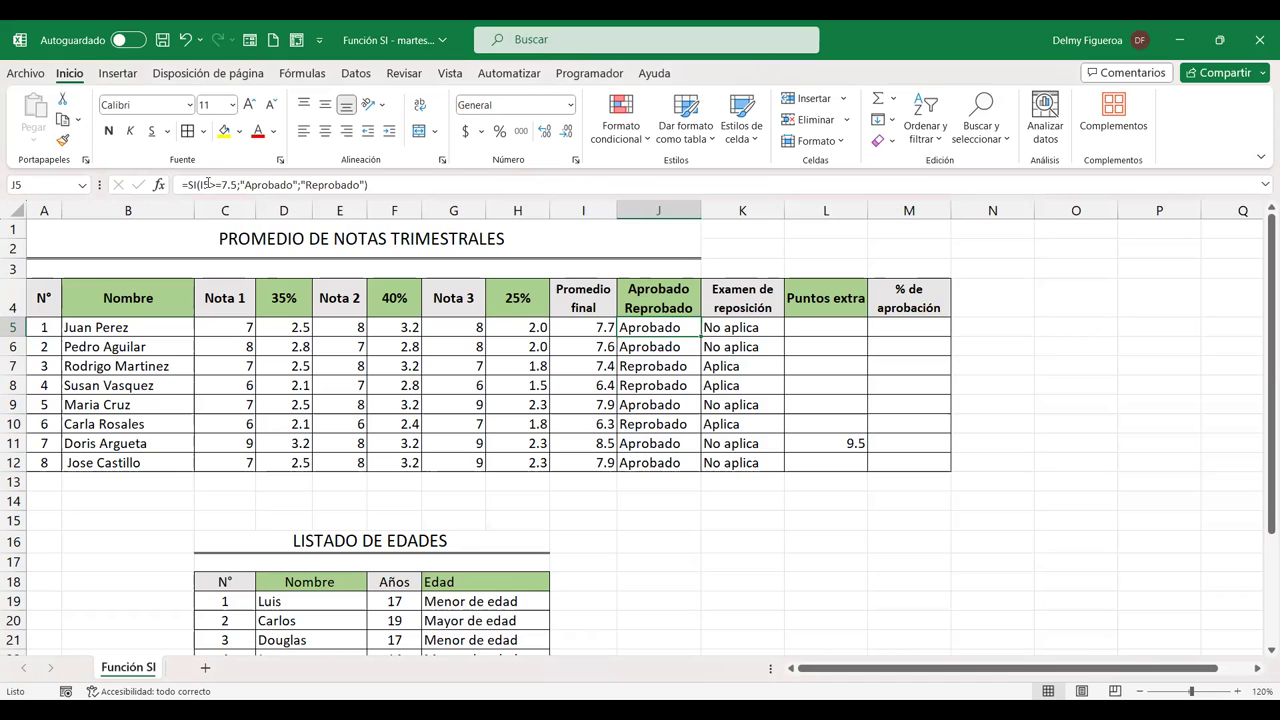
{"action": "left_click", "coordinate": [753, 330]}
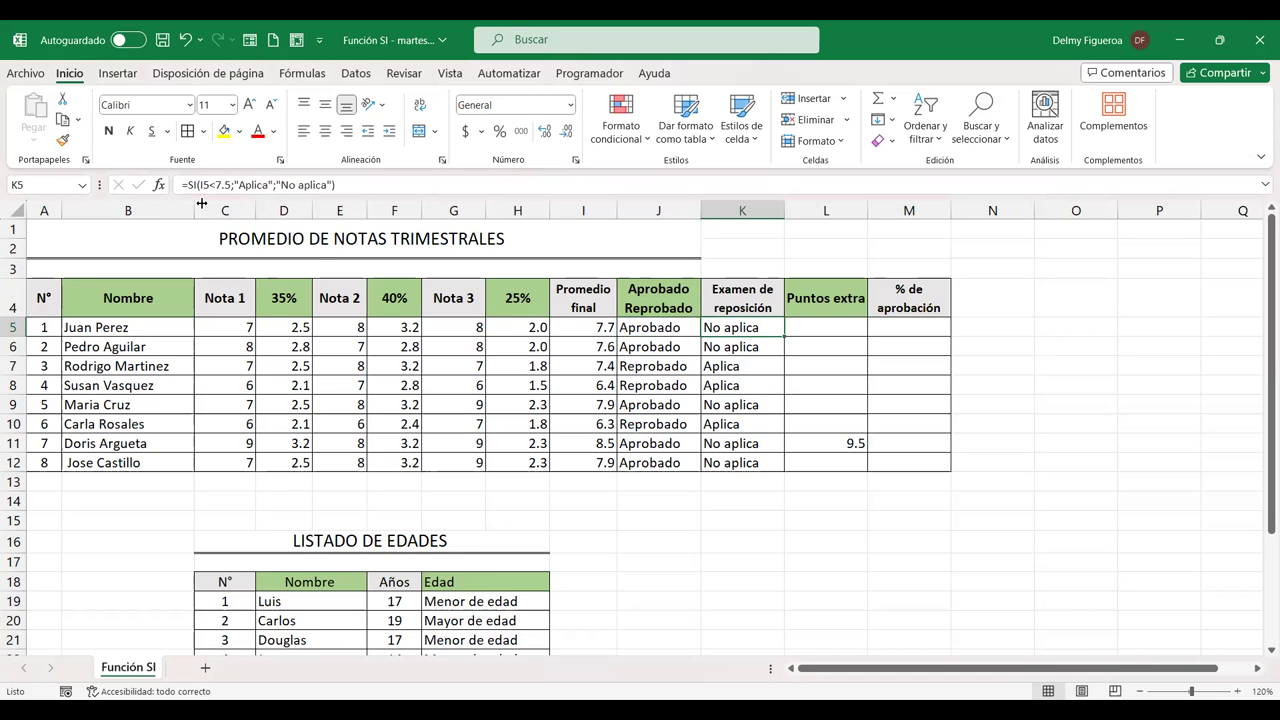
{"action": "left_click", "coordinate": [824, 322]}
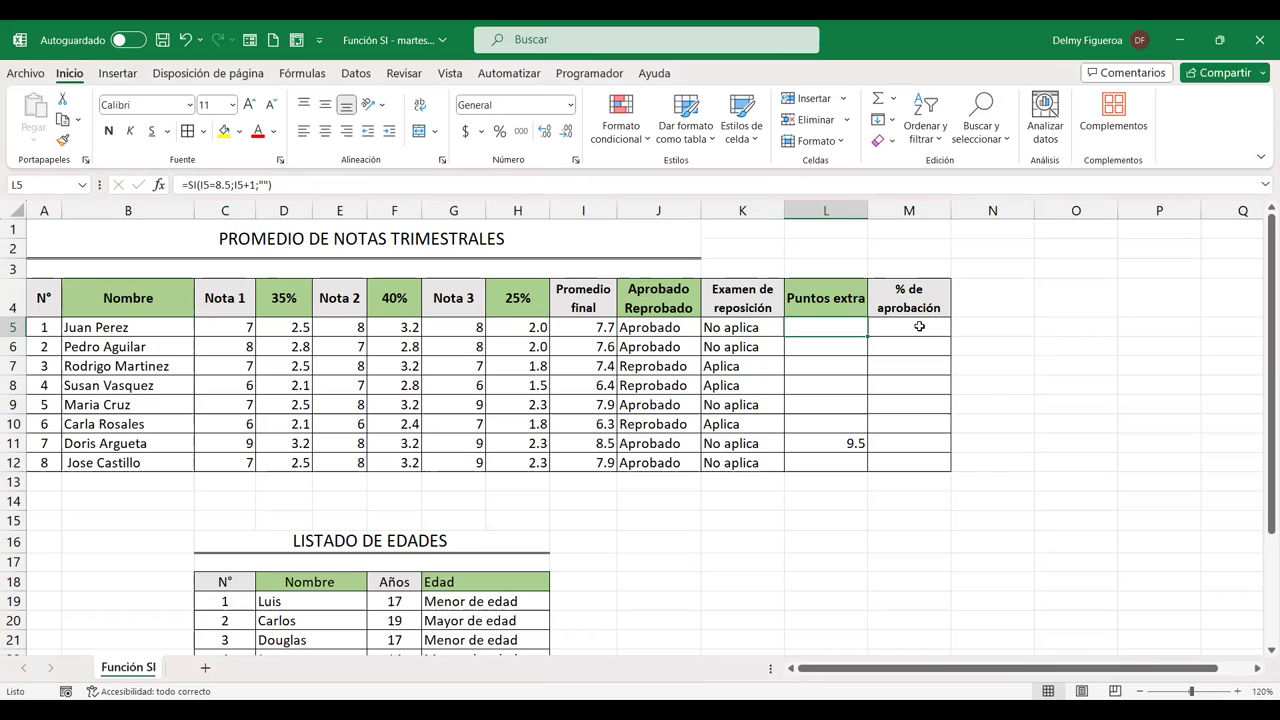
Enter the formula +SI(J5="Aprobado";I5*1.1;I5) in M5, under % de aprobación
{"action": "left_click", "coordinate": [919, 327]}
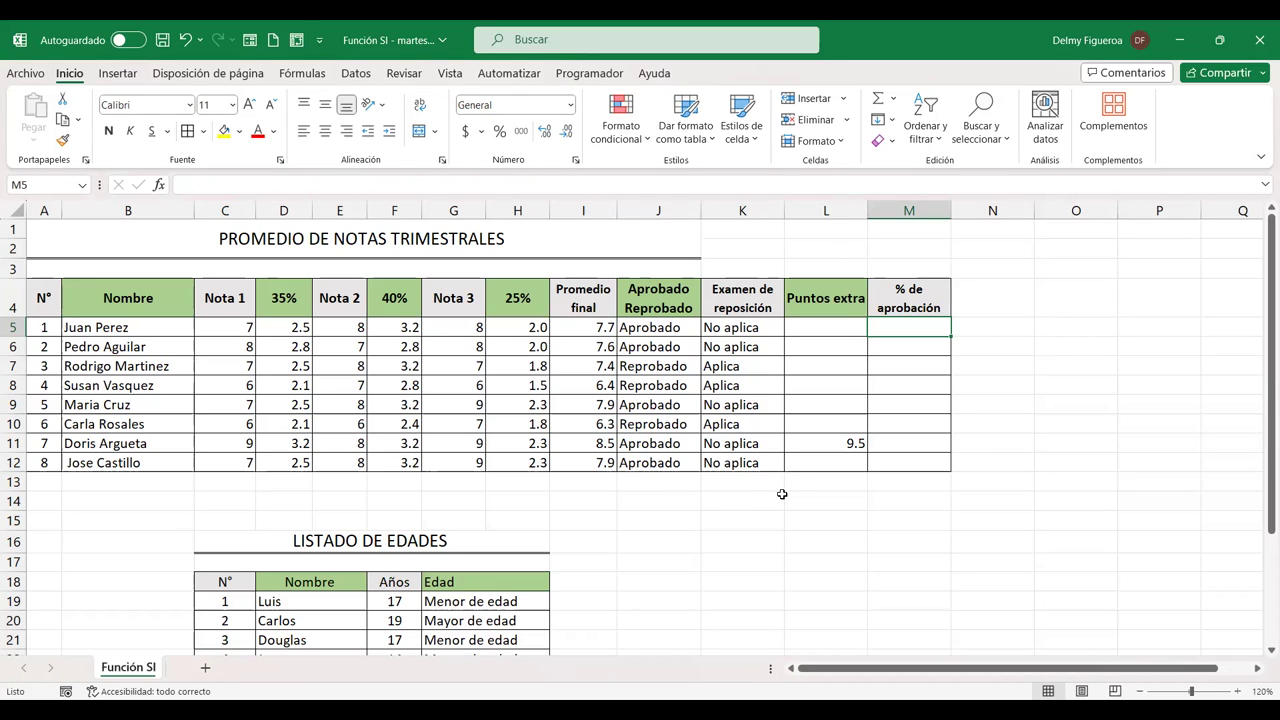
{"action": "type", "text": "+"}
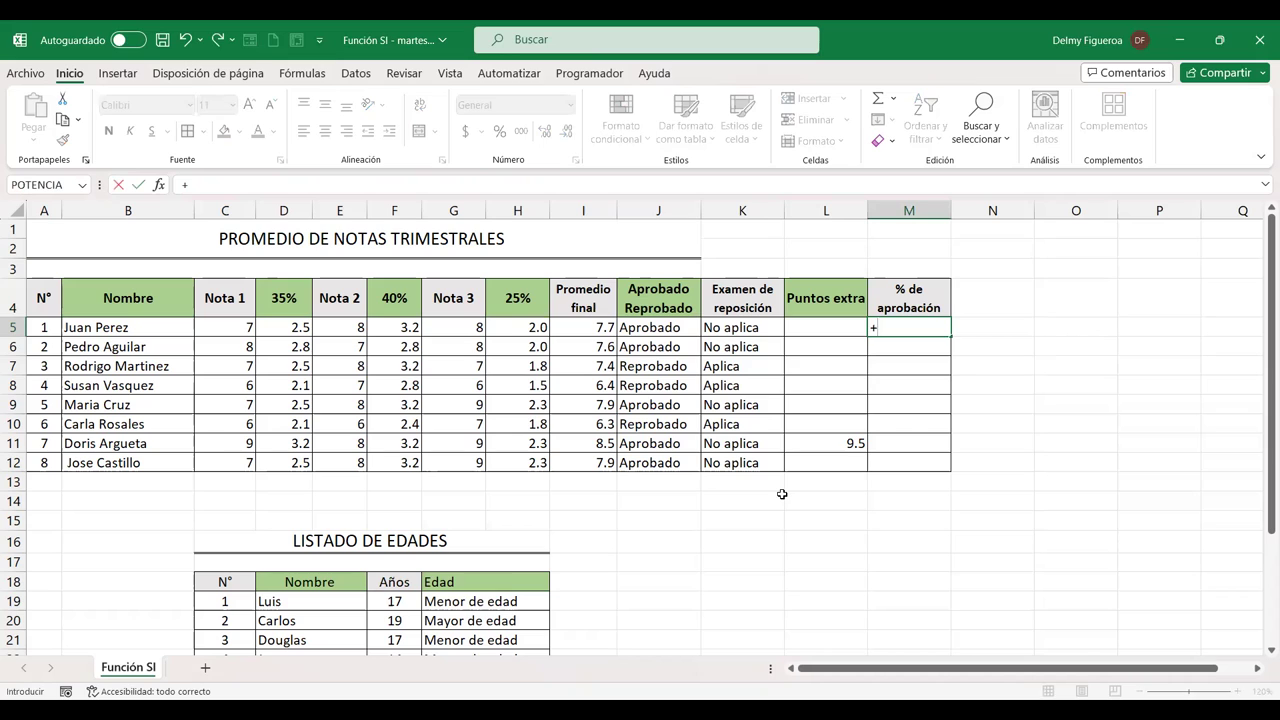
{"action": "type", "text": "si"}
{"action": "key", "text": "Tab"}
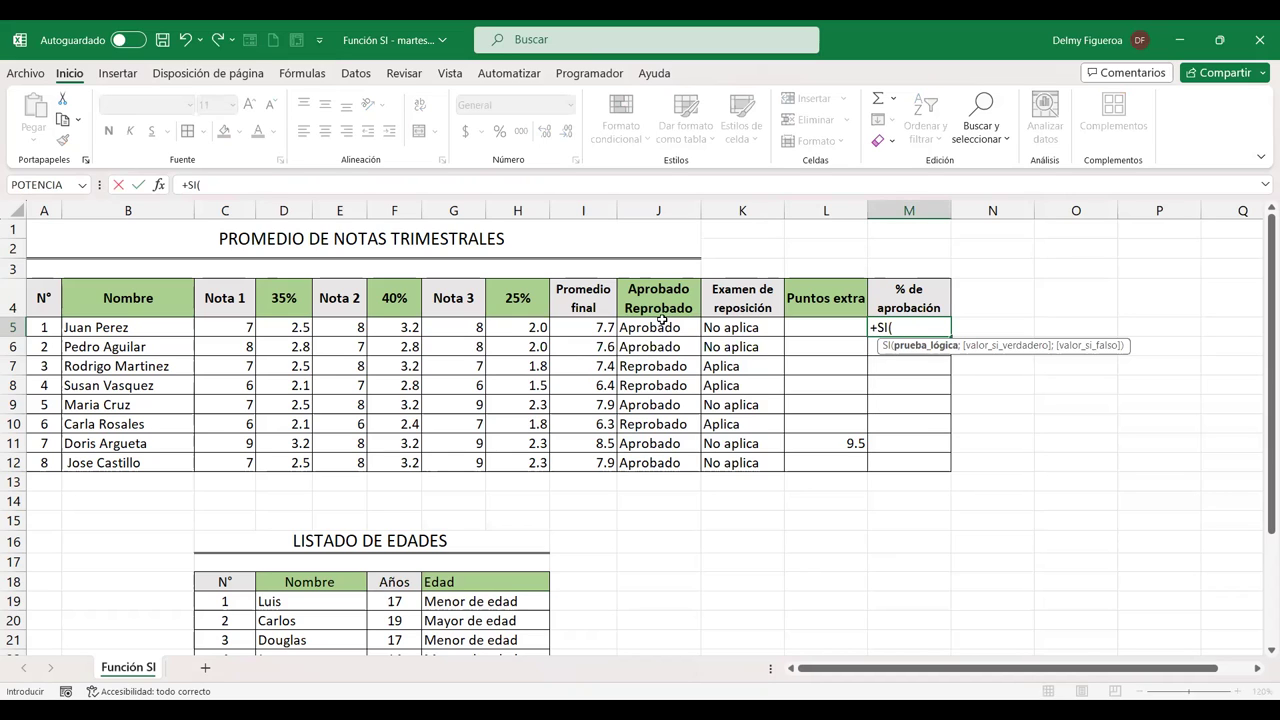
{"action": "left_click", "coordinate": [662, 323]}
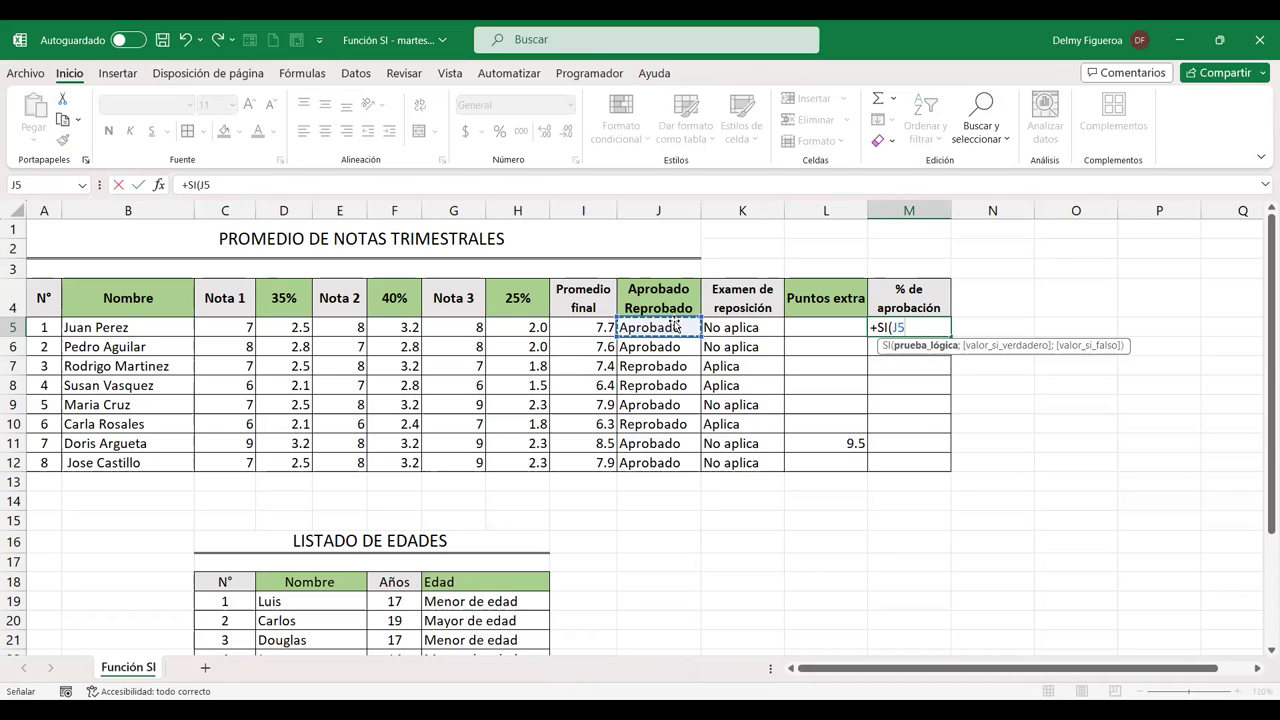
{"action": "type", "text": "=\"Apro"}
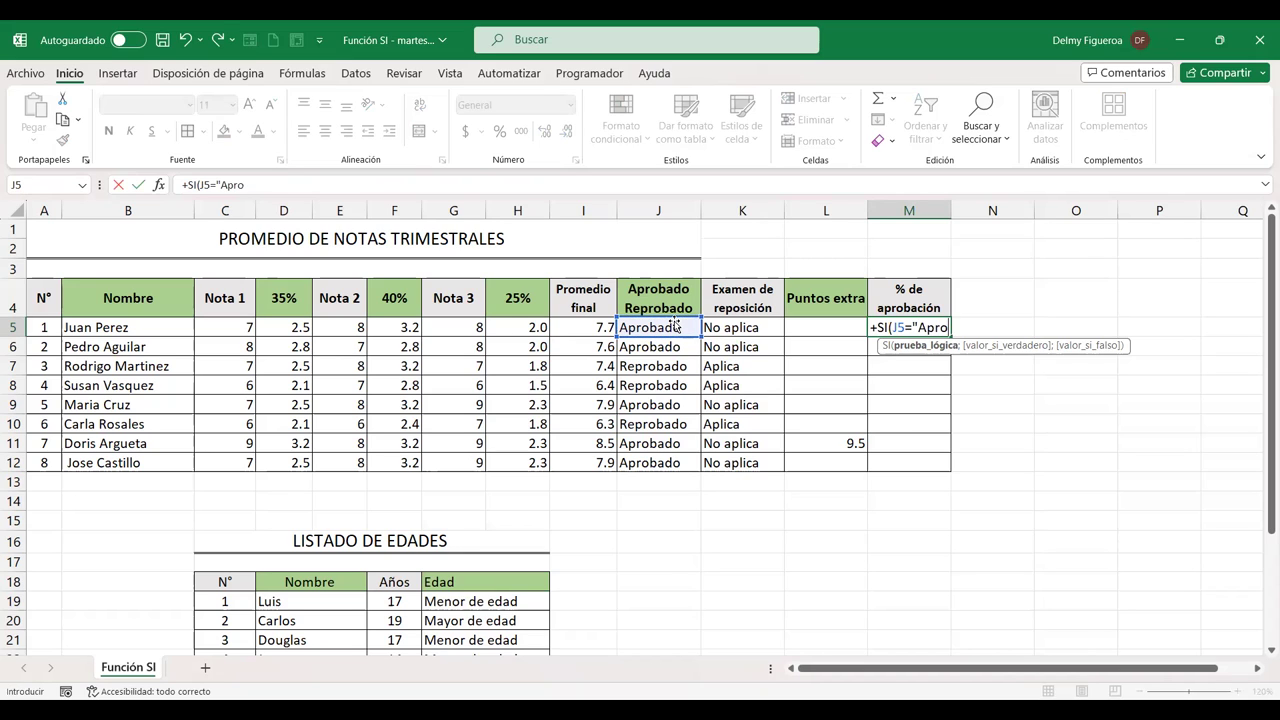
{"action": "type", "text": "bado\";"}
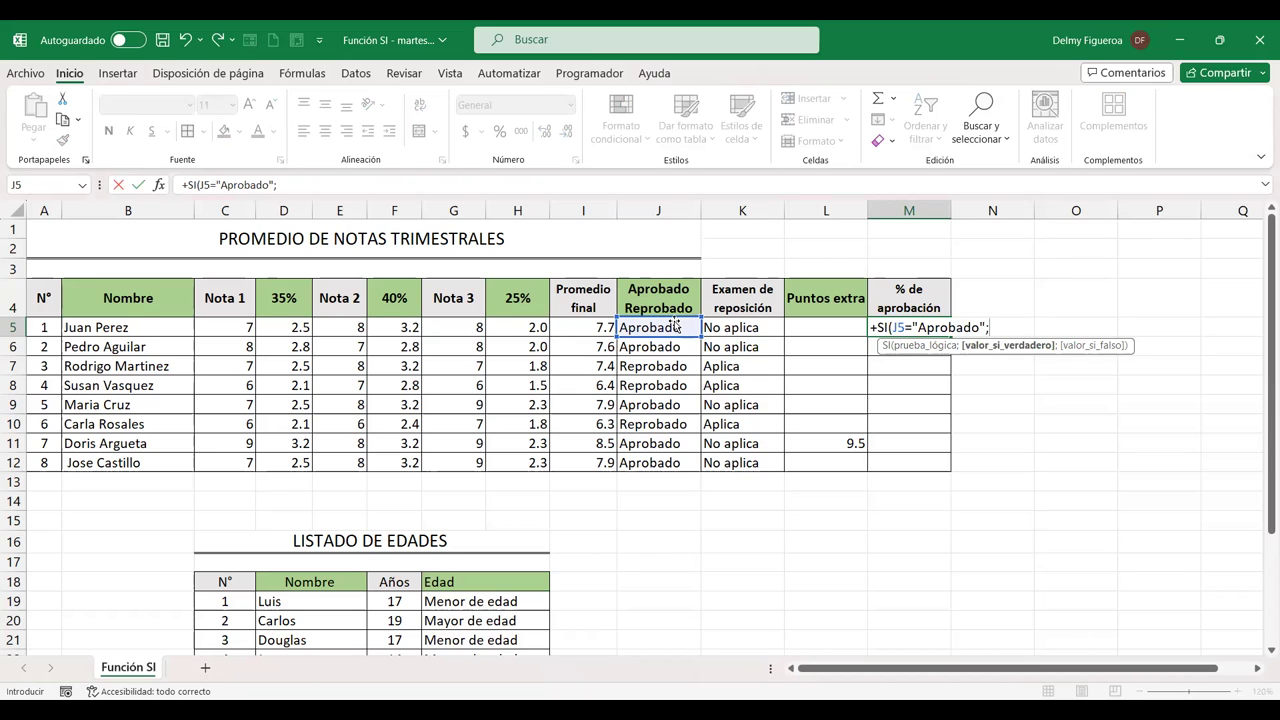
{"action": "left_click", "coordinate": [589, 329]}
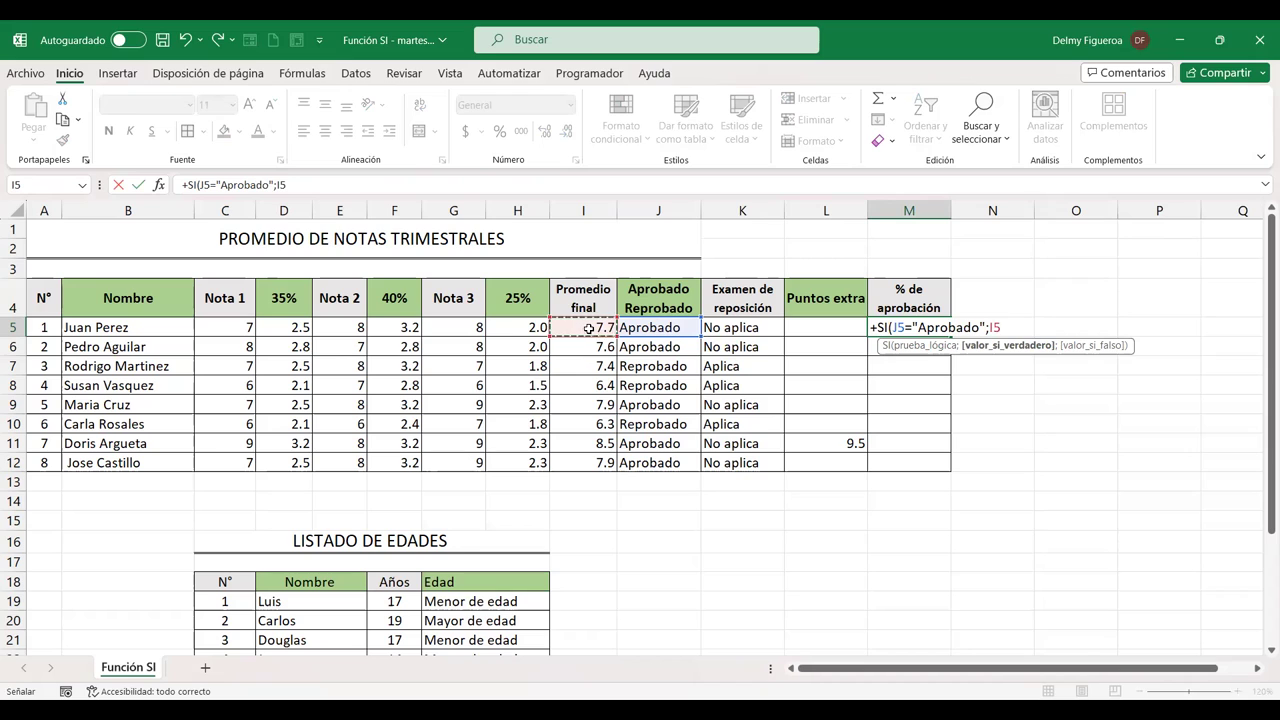
{"action": "type", "text": "*1.1"}
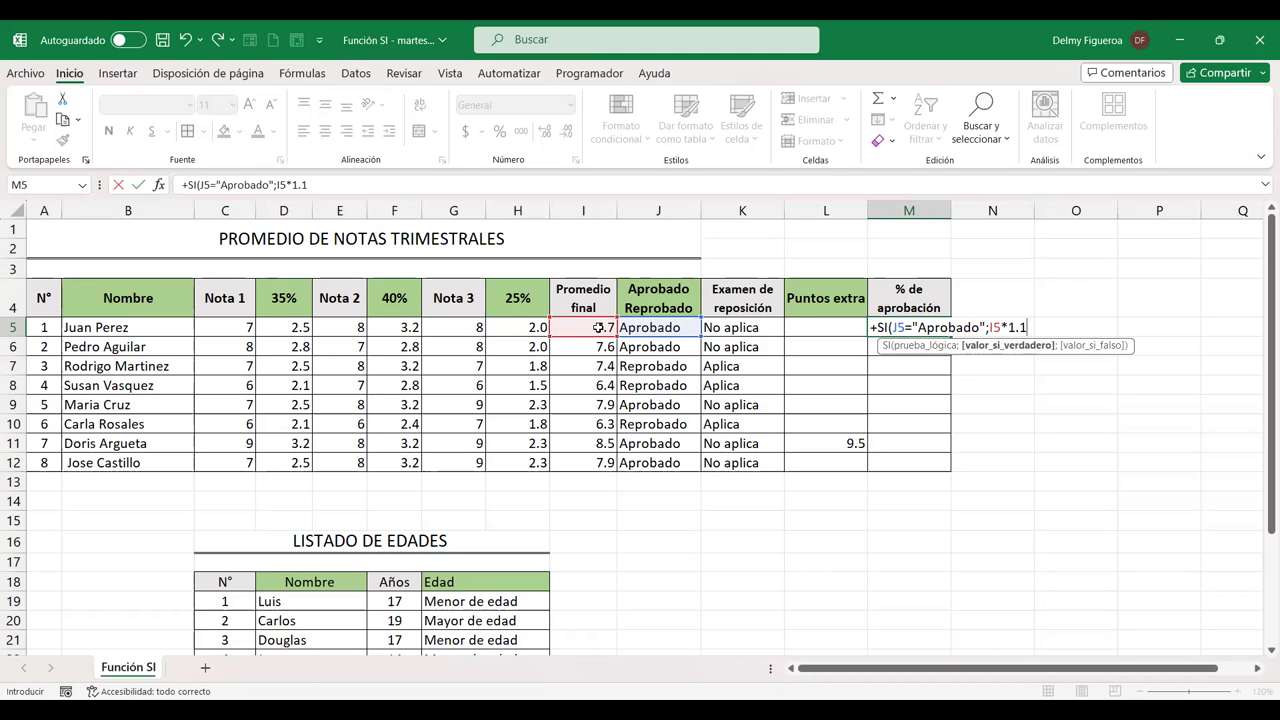
{"action": "type", "text": ";"}
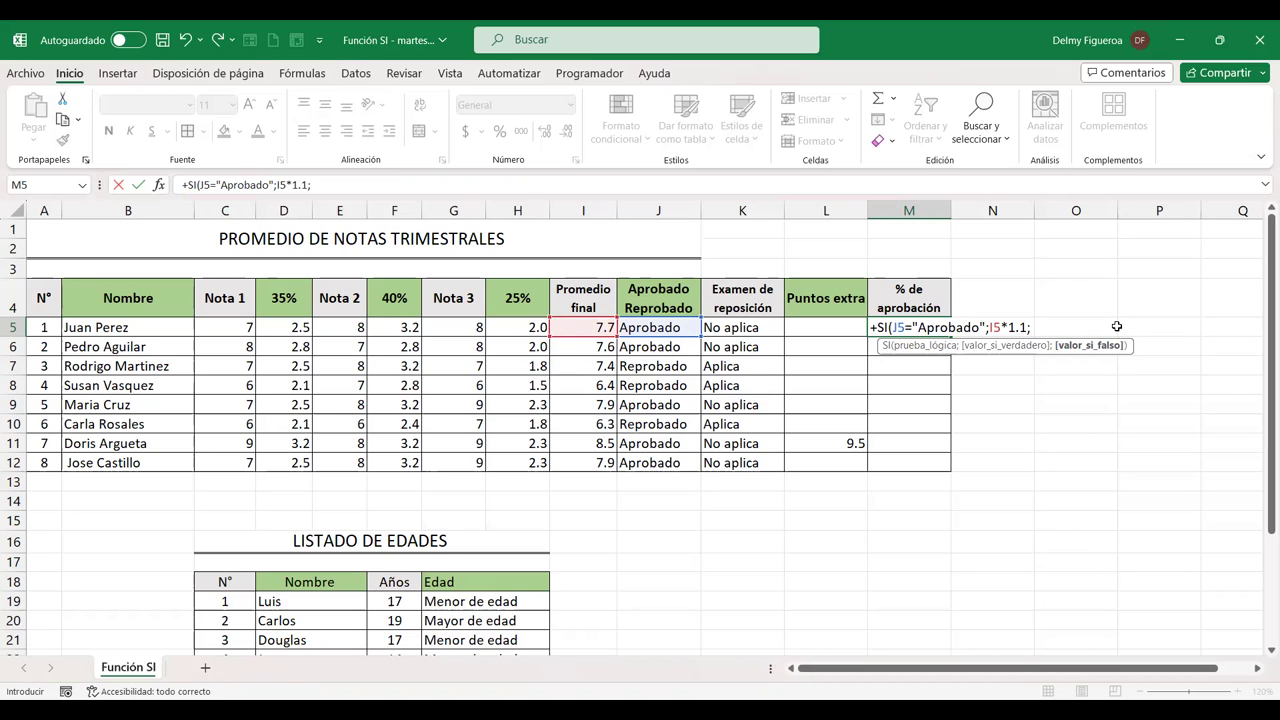
{"action": "left_click", "coordinate": [595, 326]}
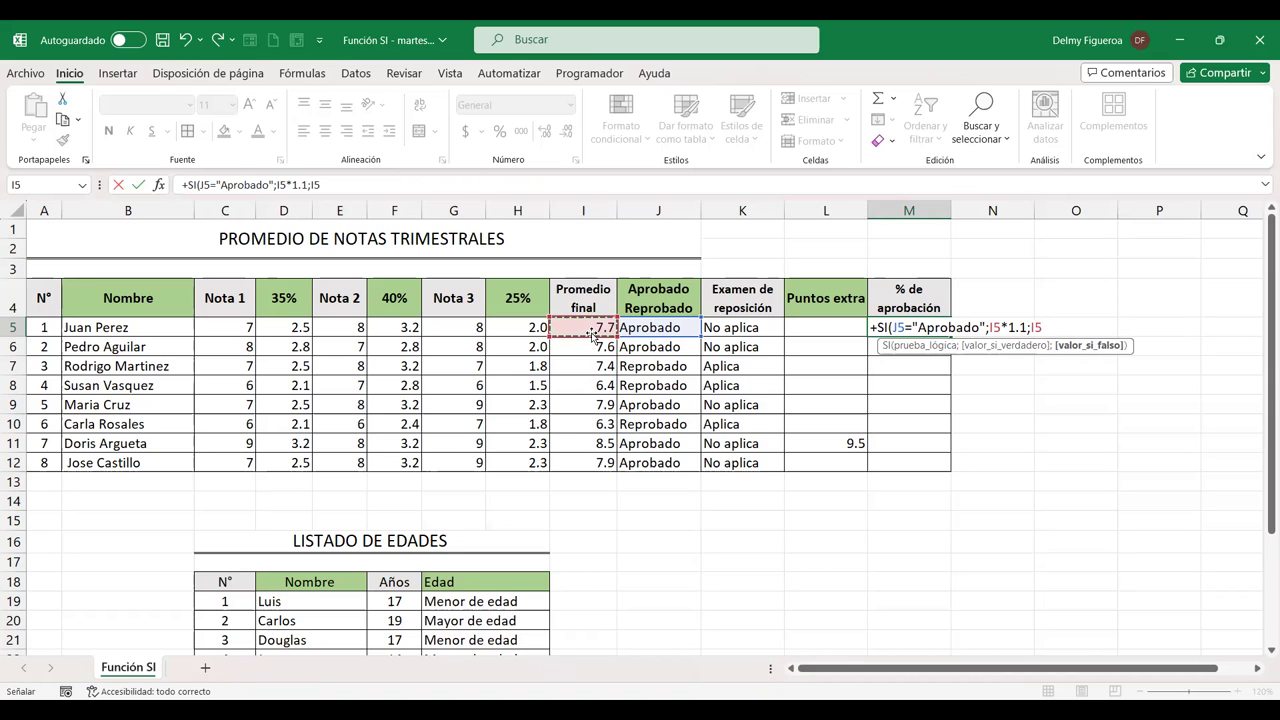
{"action": "type", "text": ")"}
{"action": "key", "text": "Return"}
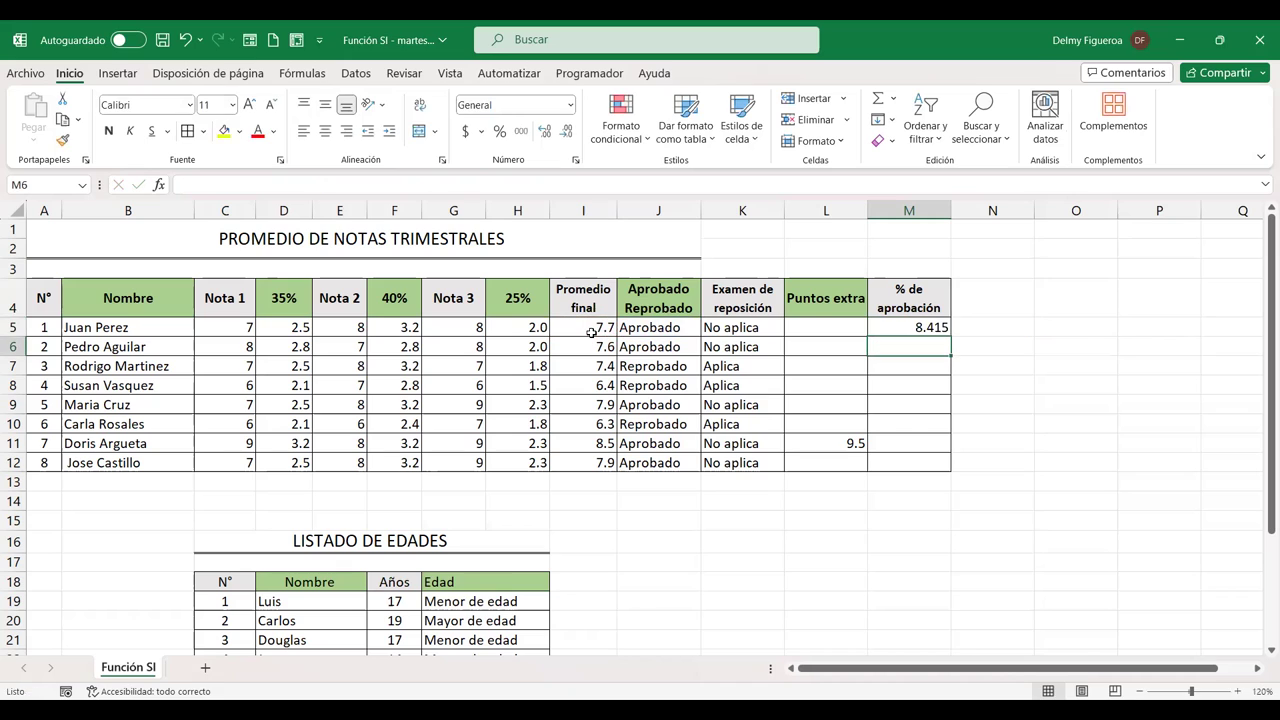
Reduce M5 to one decimal place and fill its formula down to M12
{"action": "left_click", "coordinate": [905, 326]}
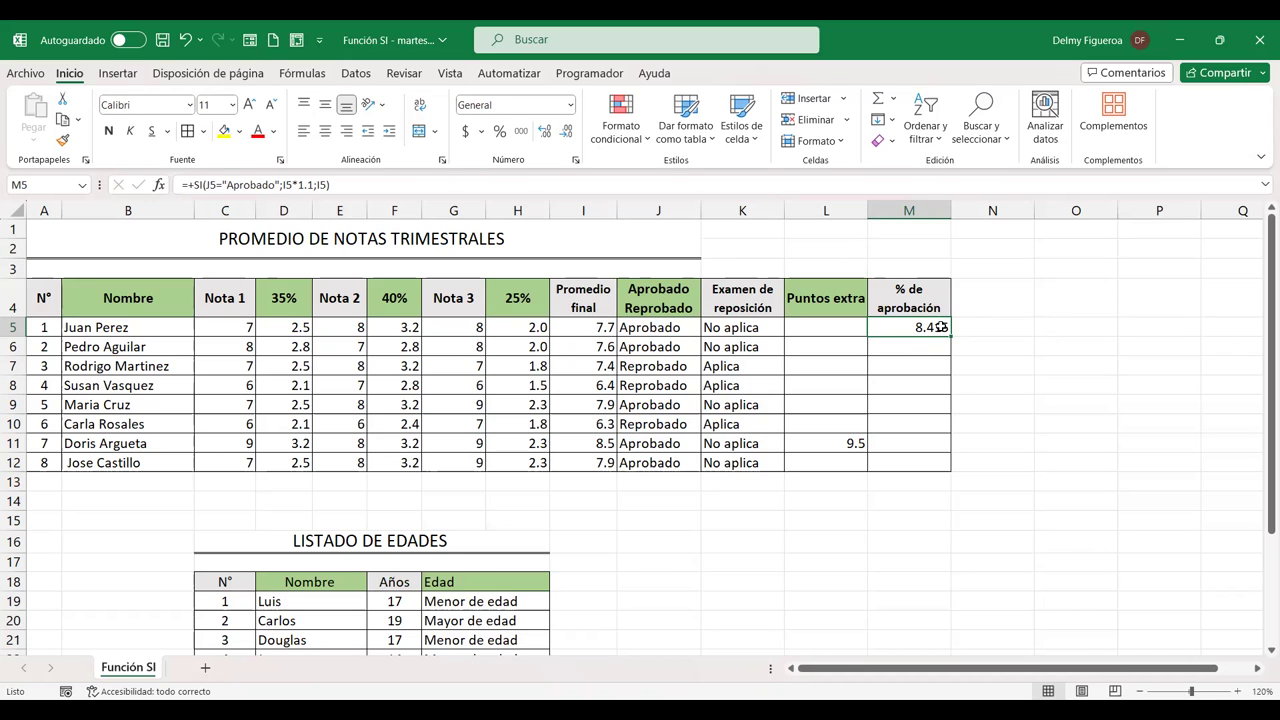
{"action": "left_click", "coordinate": [566, 137]}
{"action": "left_click", "coordinate": [566, 137]}
{"action": "left_click_drag", "start_coordinate": [953, 337], "coordinate": [948, 466]}
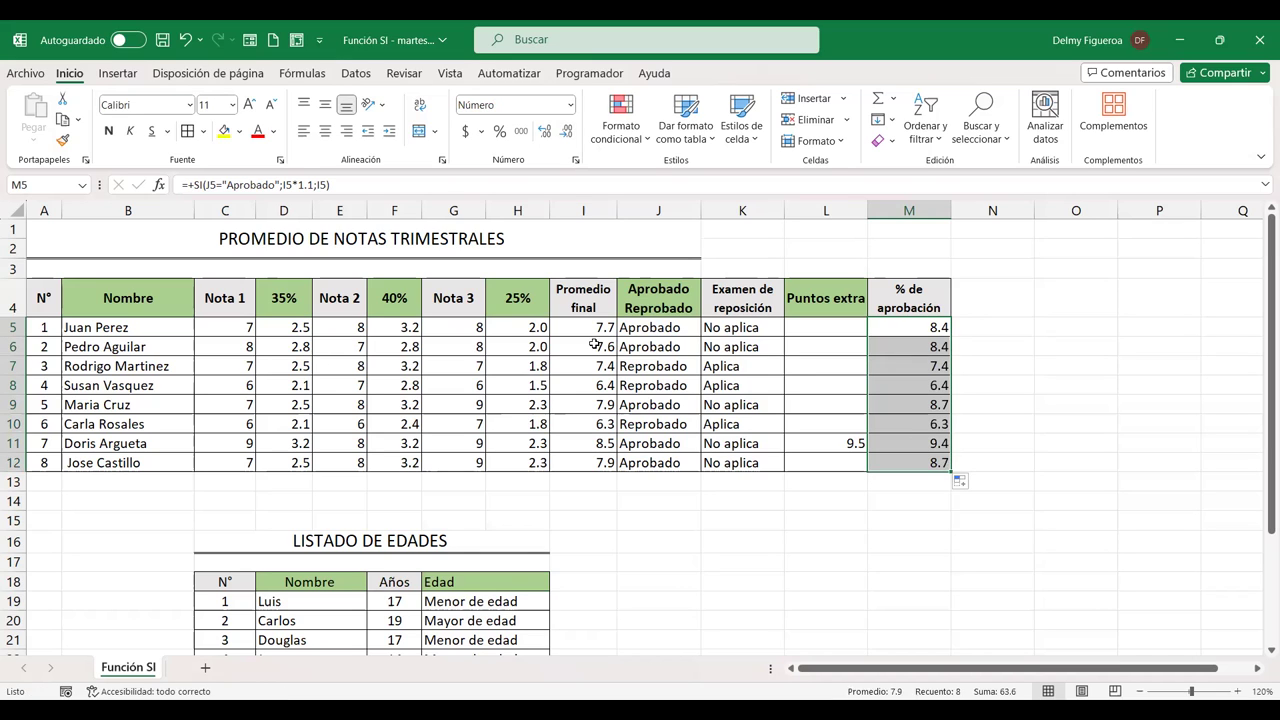
Compare the % de aprobación results in column M with the final averages in column I for the remaining students
{"action": "left_click", "coordinate": [916, 343]}
{"action": "left_click", "coordinate": [910, 369]}
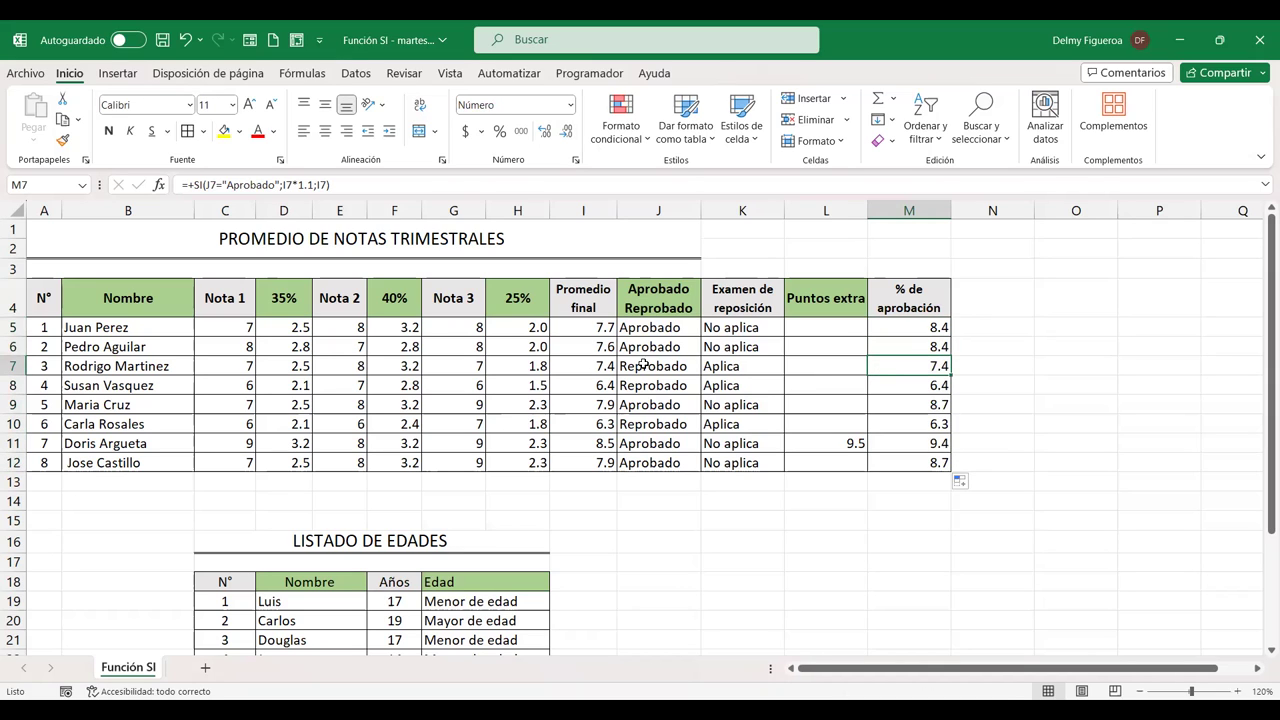
{"action": "left_click", "coordinate": [914, 388]}
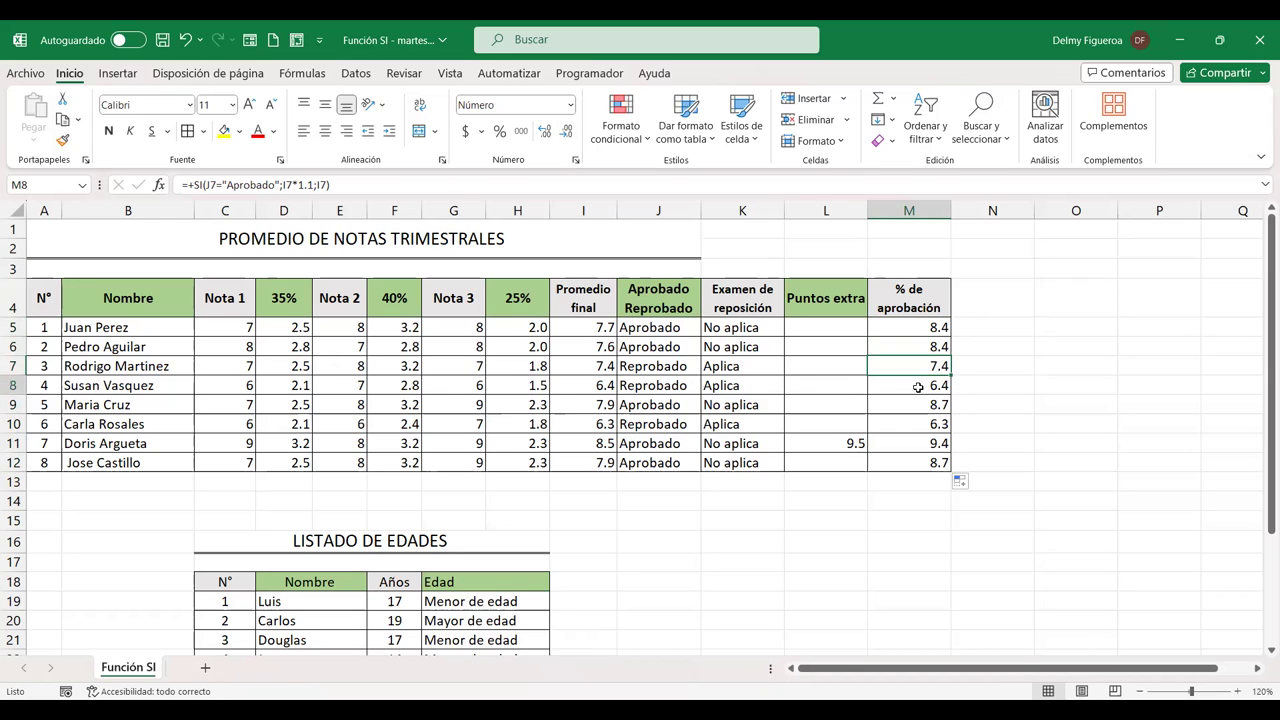
{"action": "left_click", "coordinate": [584, 402]}
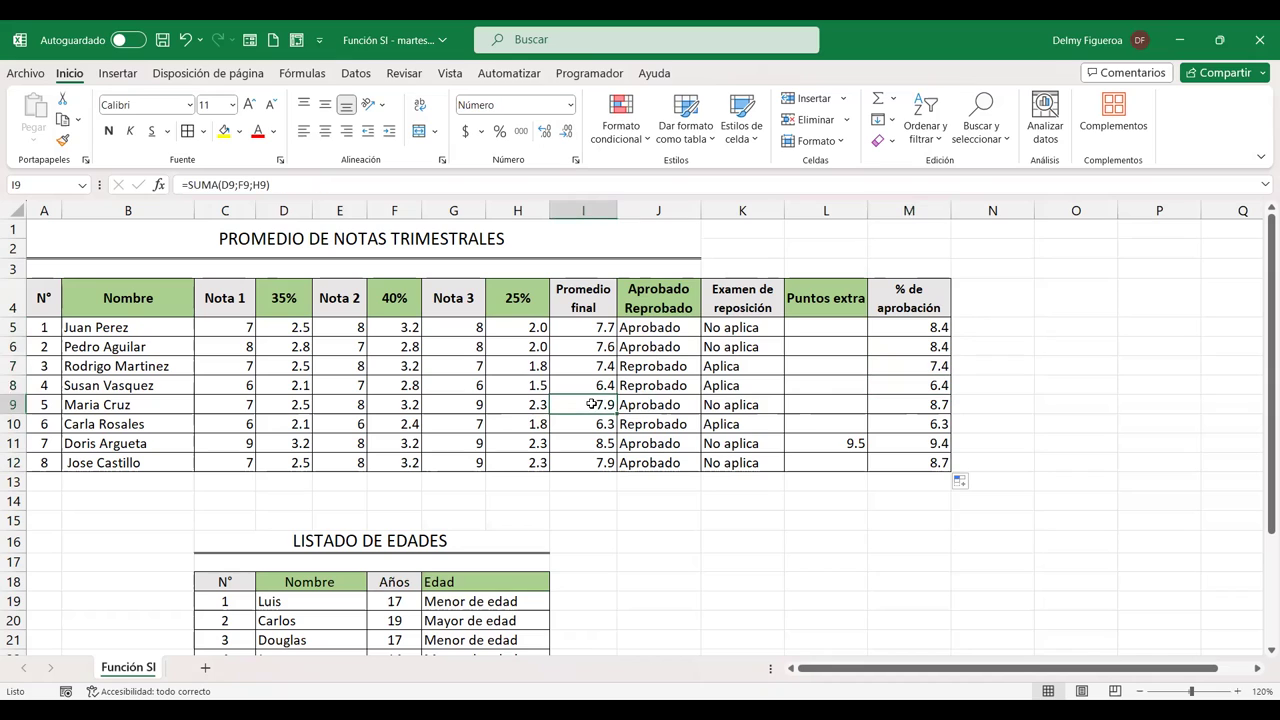
{"action": "left_click", "coordinate": [931, 404]}
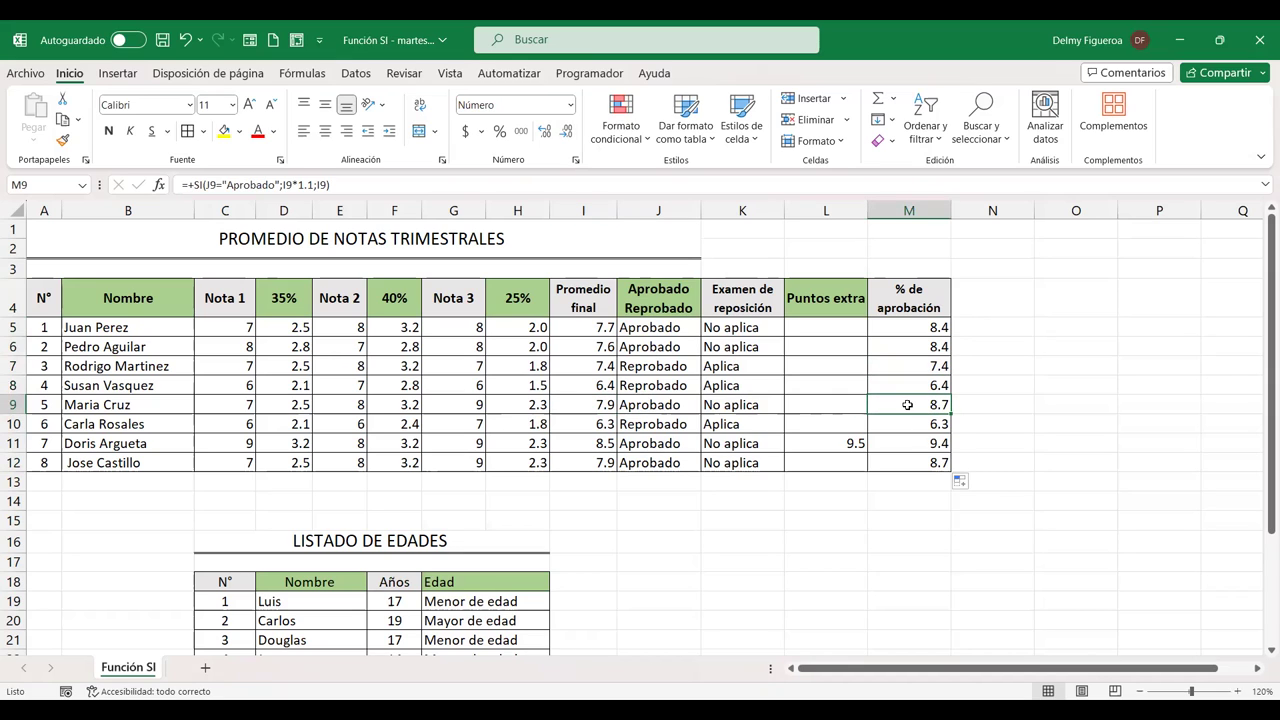
{"action": "left_click", "coordinate": [592, 427]}
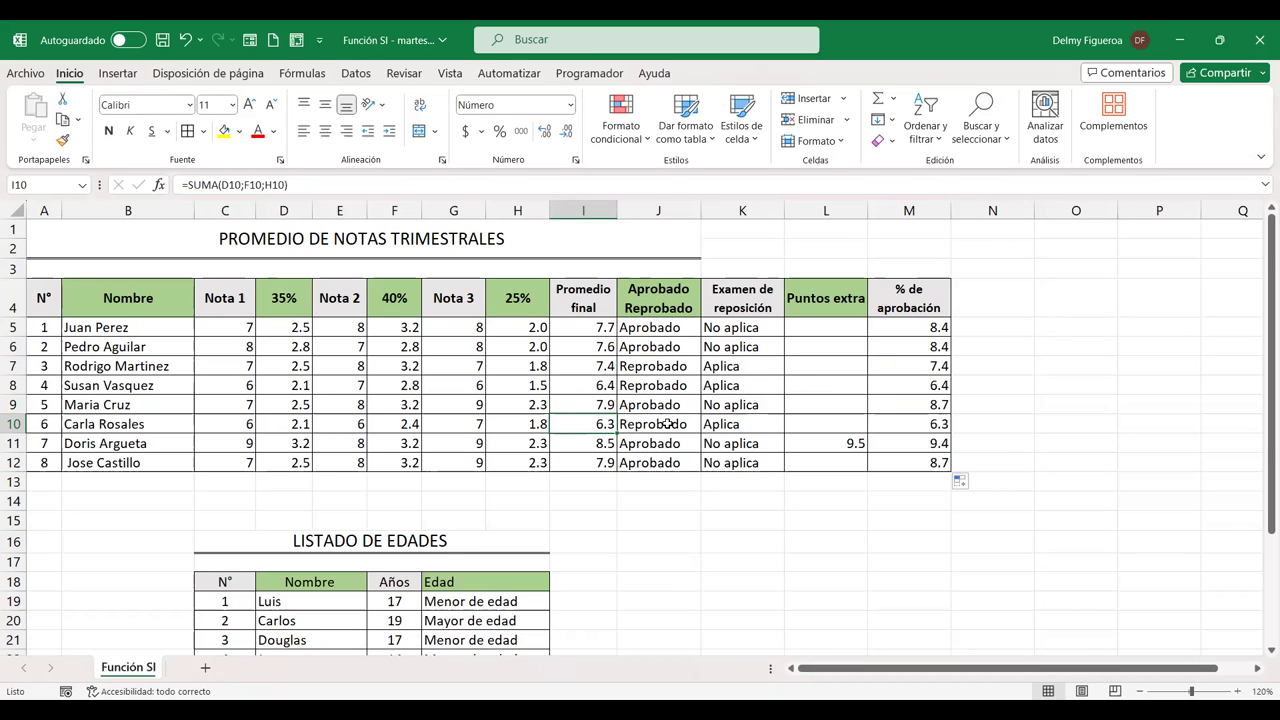
{"action": "left_click", "coordinate": [593, 440]}
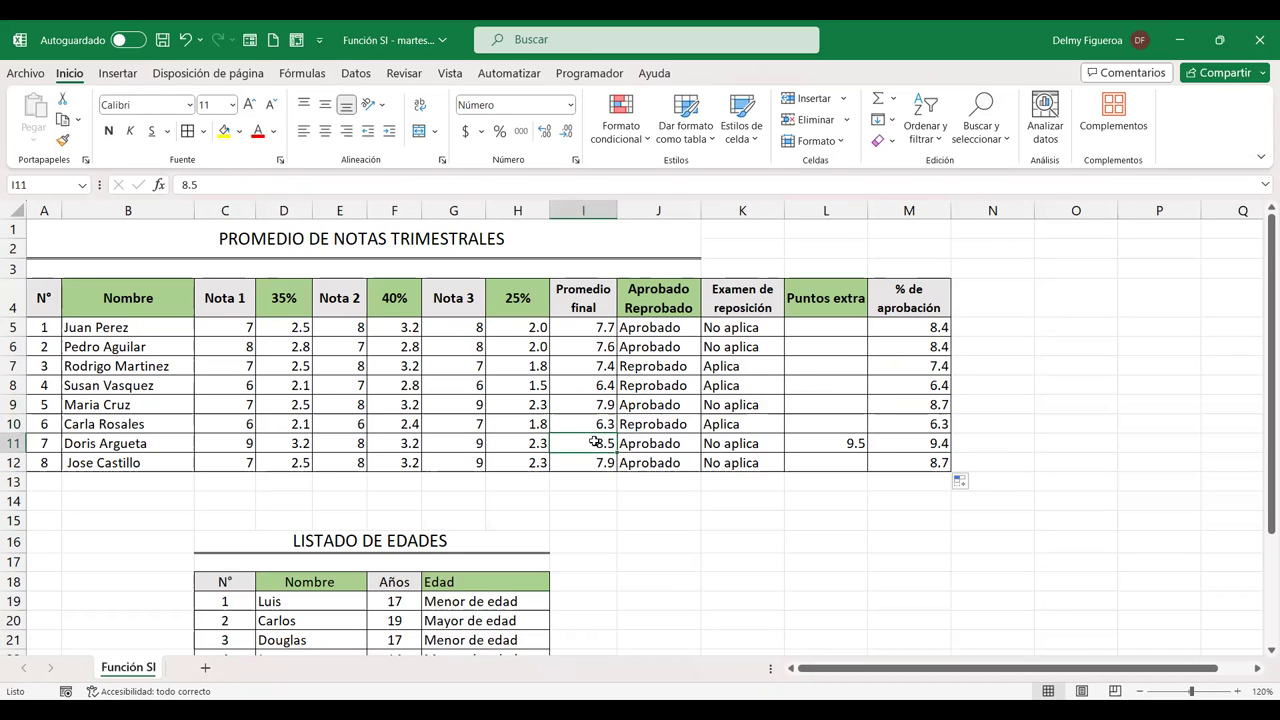
{"action": "left_click", "coordinate": [930, 442]}
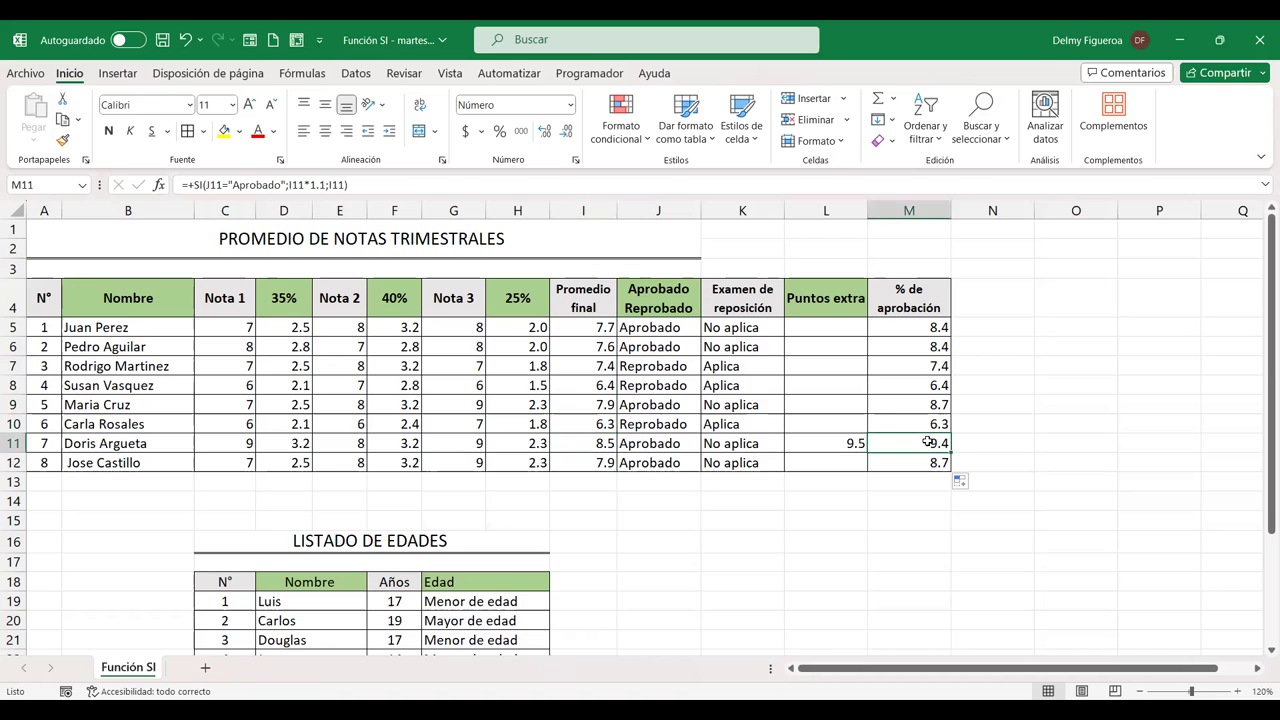
{"action": "left_click", "coordinate": [585, 458]}
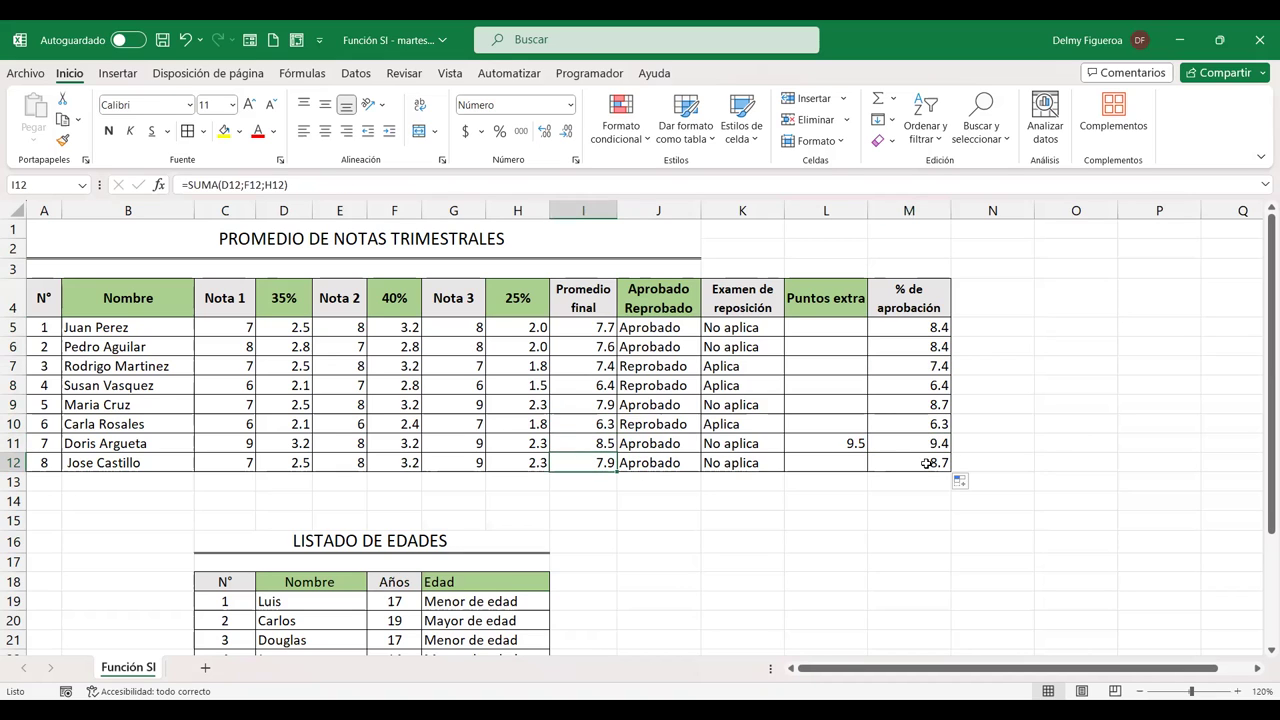
Examine the logical test, true value and false value arguments of the SI formula in M5, leaving it unchanged
{"action": "left_click", "coordinate": [918, 329]}
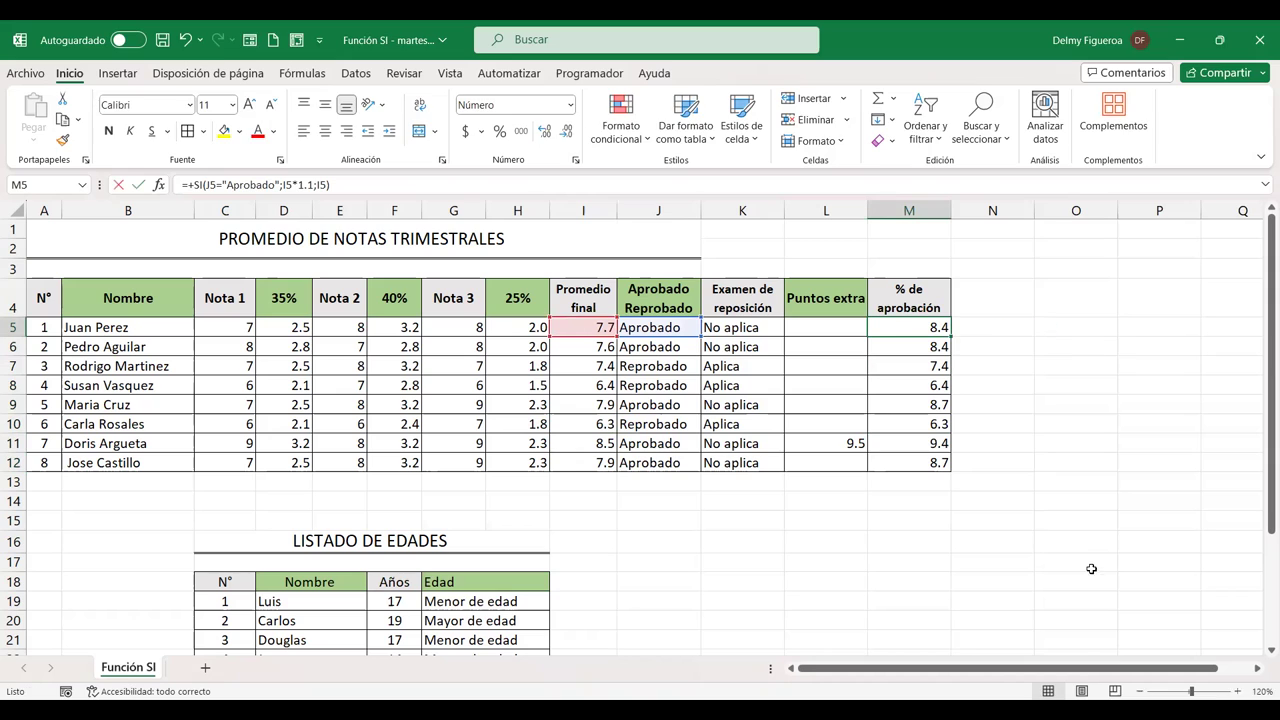
{"action": "key", "text": "F2"}
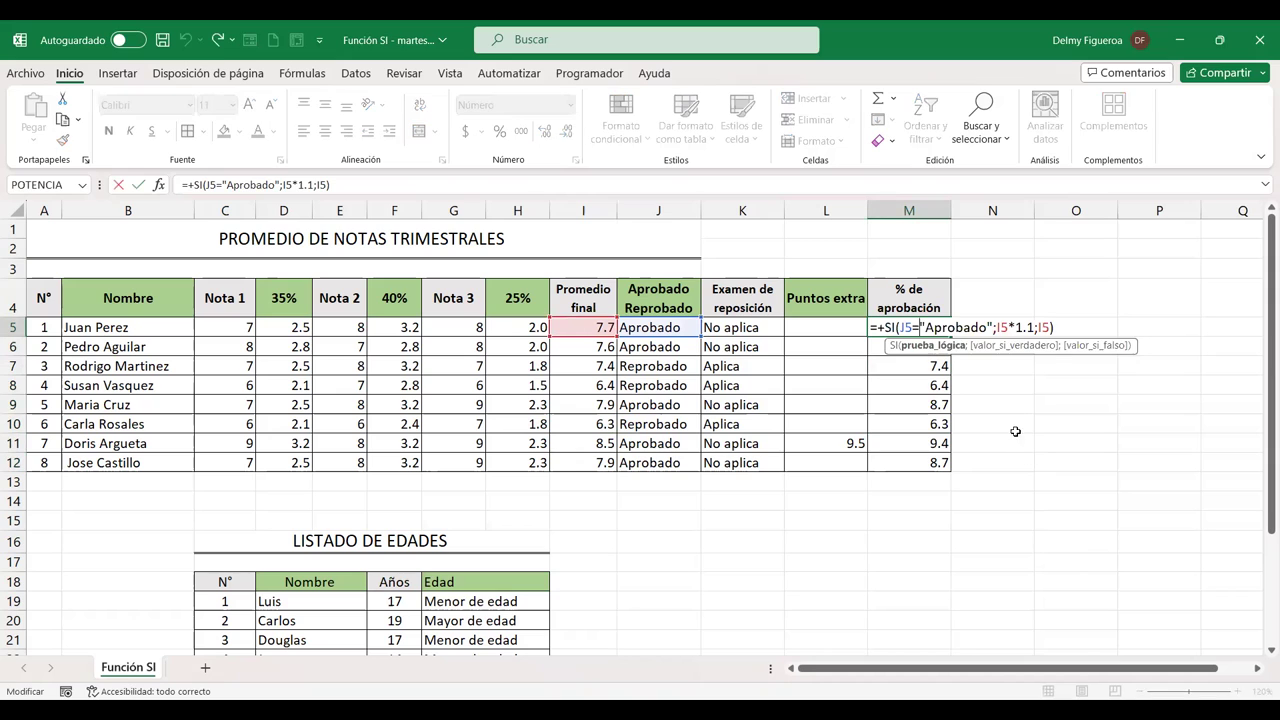
{"action": "left_click", "coordinate": [1066, 324]}
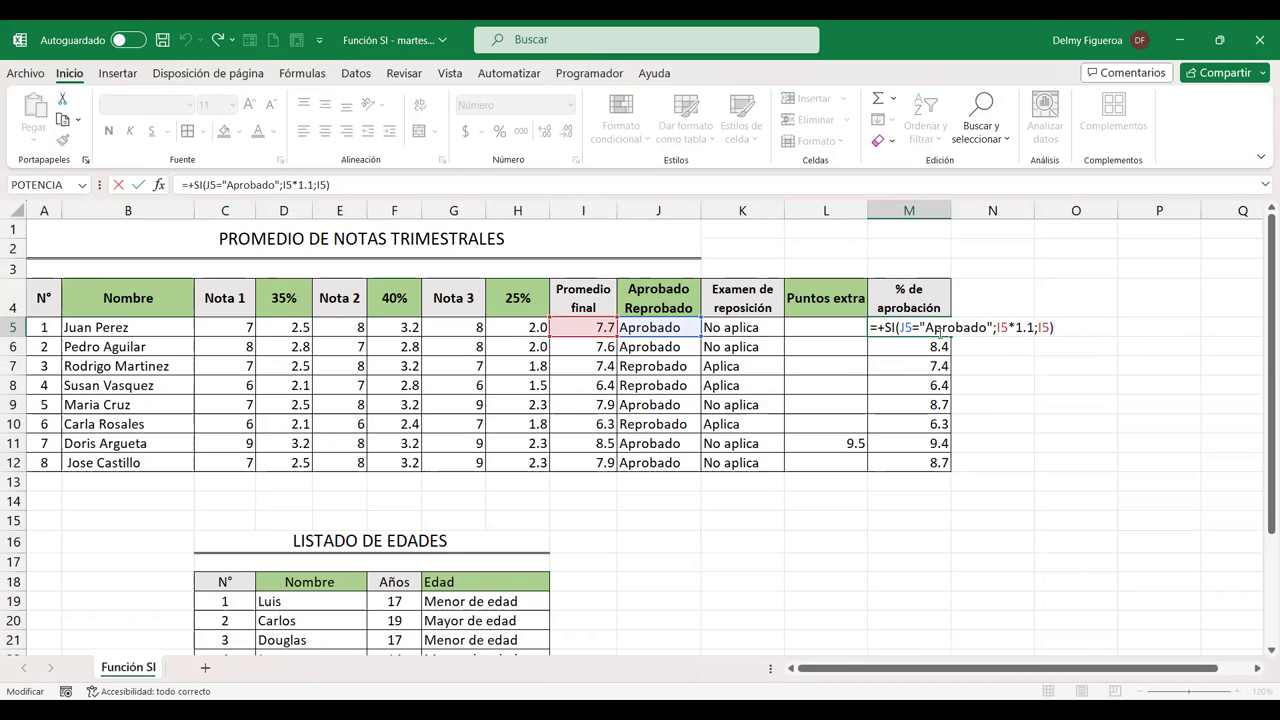
{"action": "left_click", "coordinate": [1018, 330]}
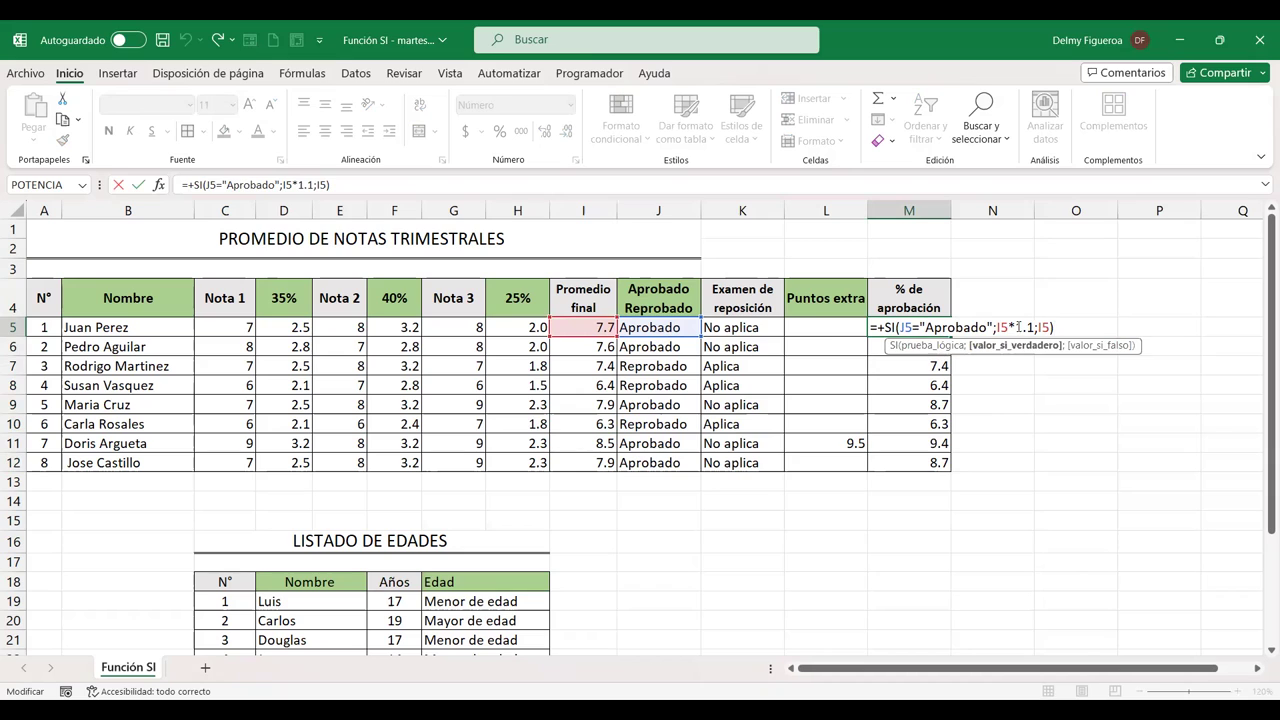
{"action": "left_click", "coordinate": [1044, 326]}
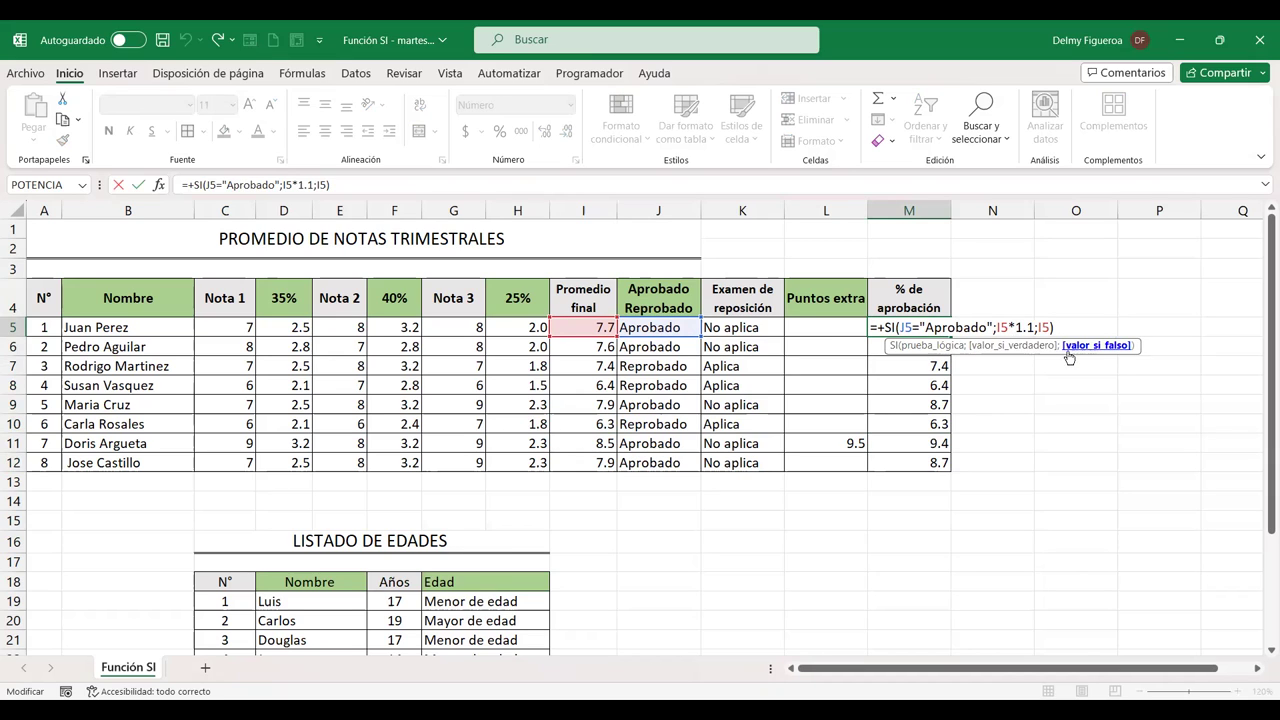
{"action": "left_click", "coordinate": [1025, 327]}
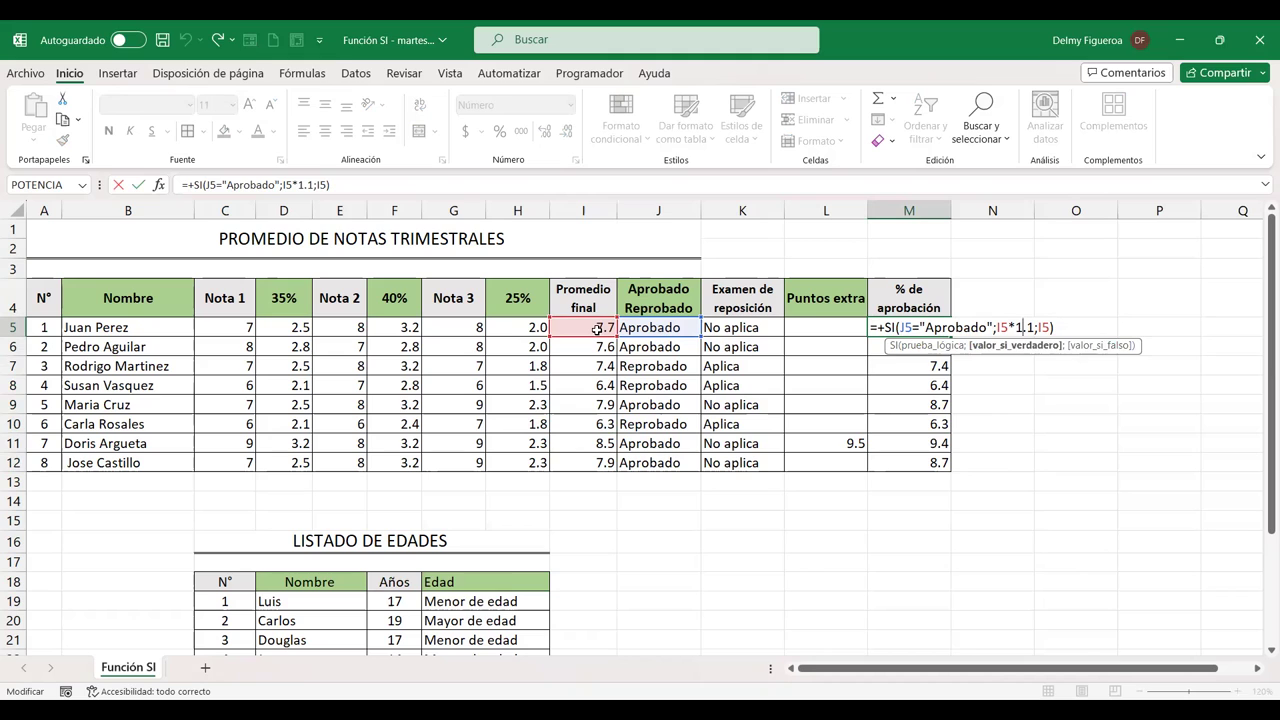
{"action": "key", "text": "Return"}
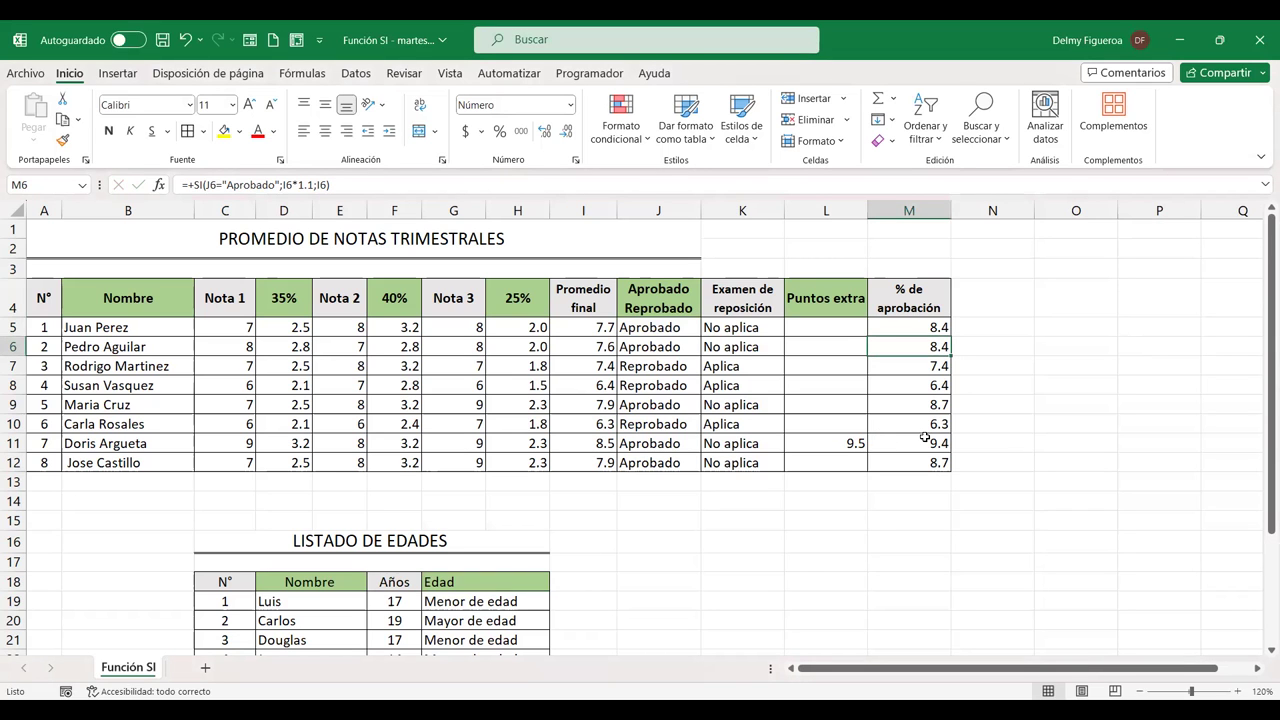
{"action": "scroll", "coordinate": [886, 445], "scroll_direction": "down", "scroll_amount": 2}
{"action": "scroll", "coordinate": [886, 445], "scroll_direction": "up", "scroll_amount": 2}
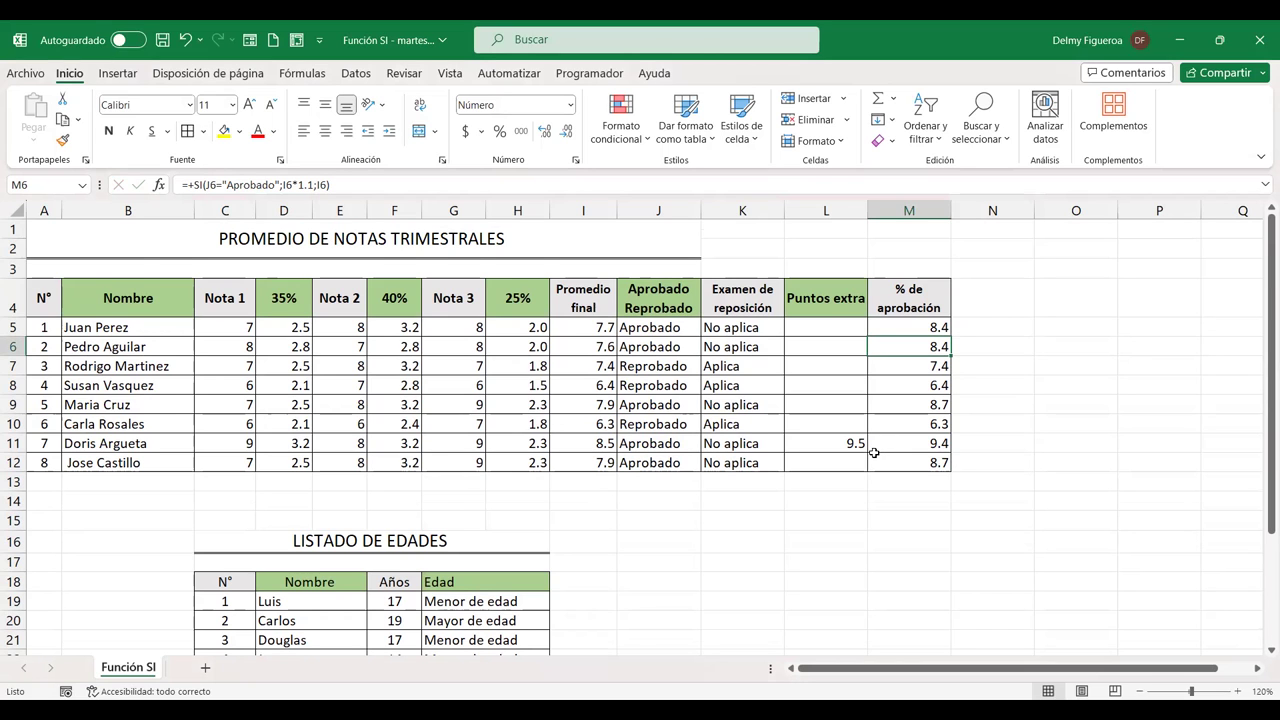
{"action": "scroll", "coordinate": [874, 453], "scroll_direction": "down", "scroll_amount": 2}
{"action": "scroll", "coordinate": [874, 453], "scroll_direction": "up", "scroll_amount": 2}
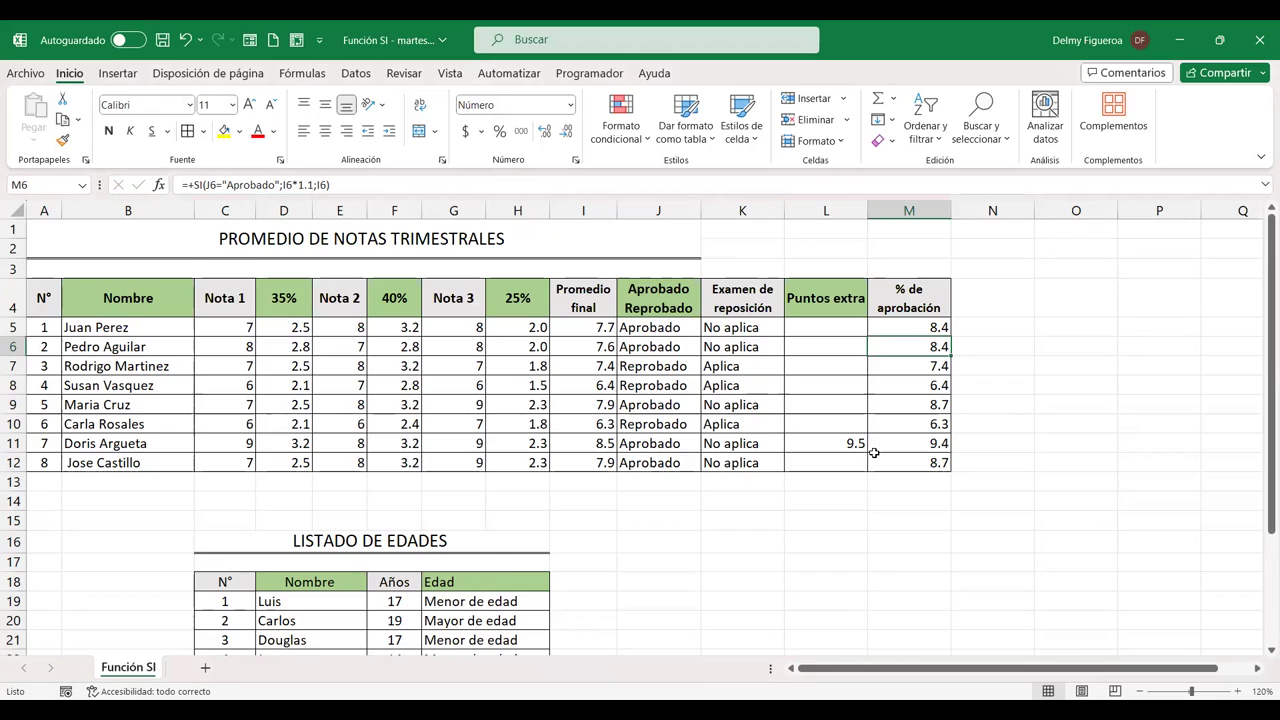
{"action": "scroll", "coordinate": [874, 453], "scroll_direction": "down", "scroll_amount": 3}
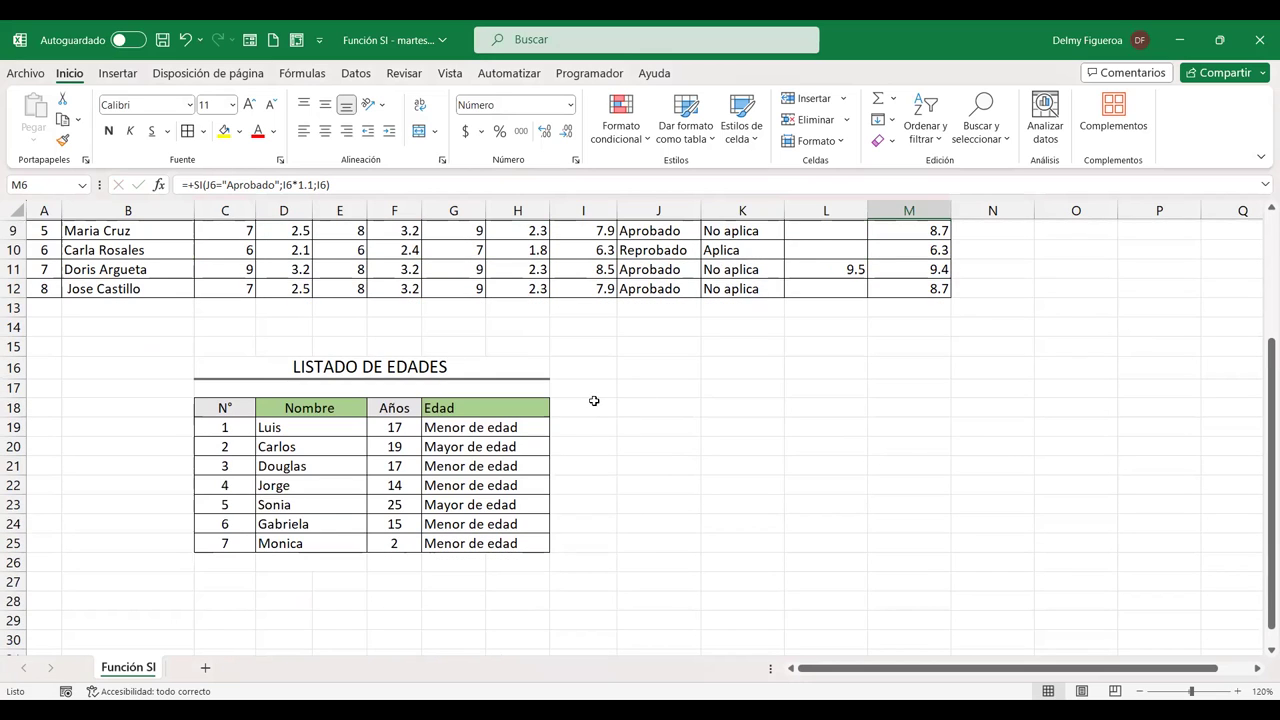
Copy the Años header from F18 to I18 and add borders to the cells I19:I25 beneath it
{"action": "left_click", "coordinate": [588, 426]}
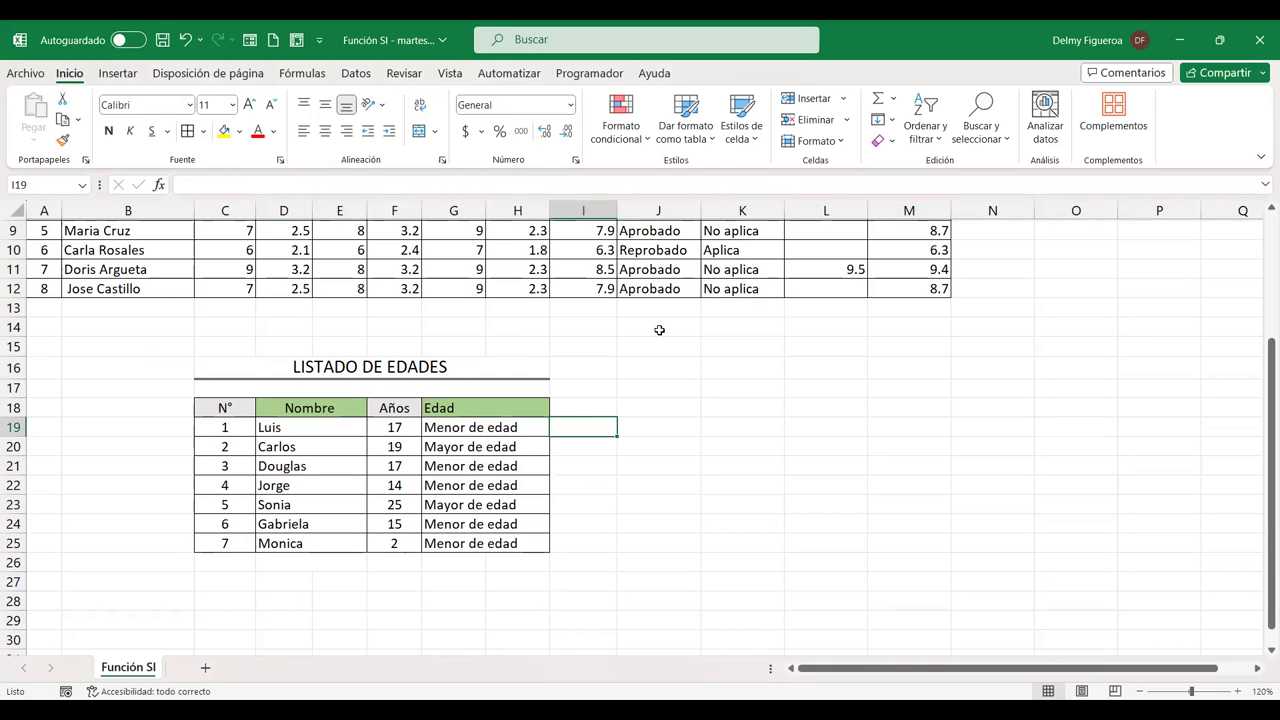
{"action": "left_click", "coordinate": [394, 408]}
{"action": "key", "text": "ctrl+c"}
{"action": "key", "text": "Right"}
{"action": "key", "text": "Right"}
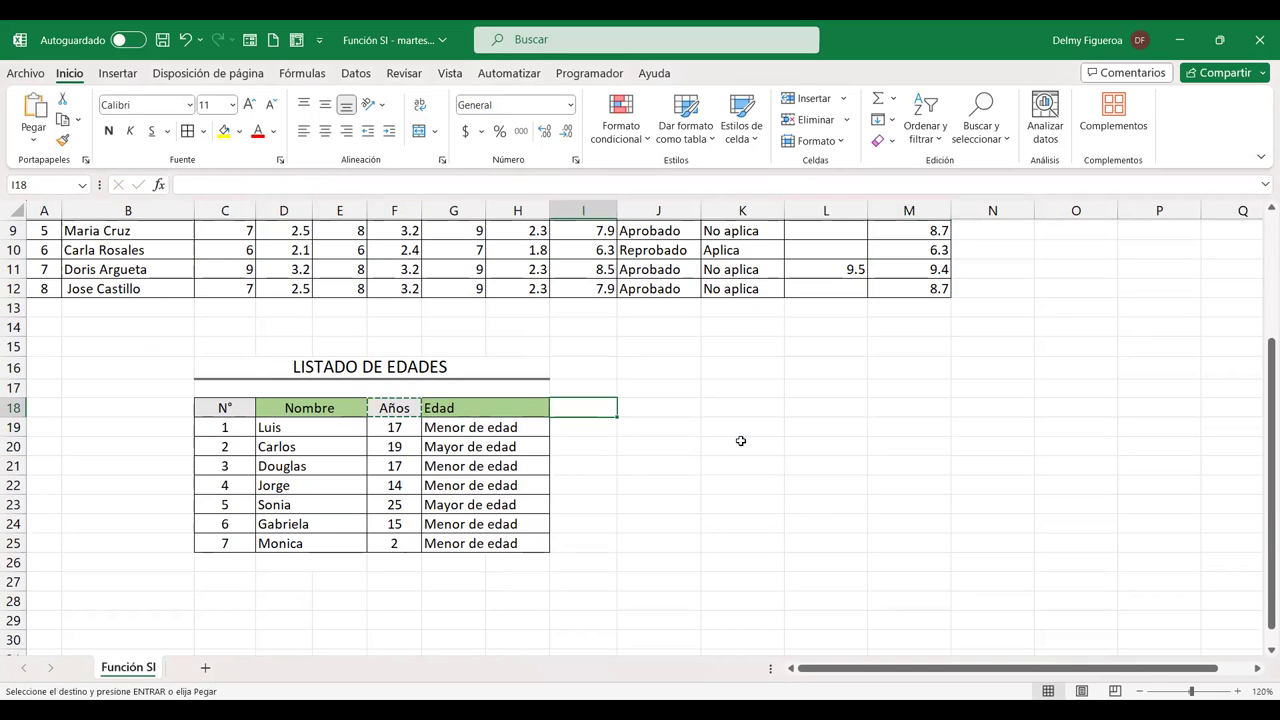
{"action": "key", "text": "Return"}
{"action": "left_click_drag", "start_coordinate": [577, 428], "coordinate": [572, 545]}
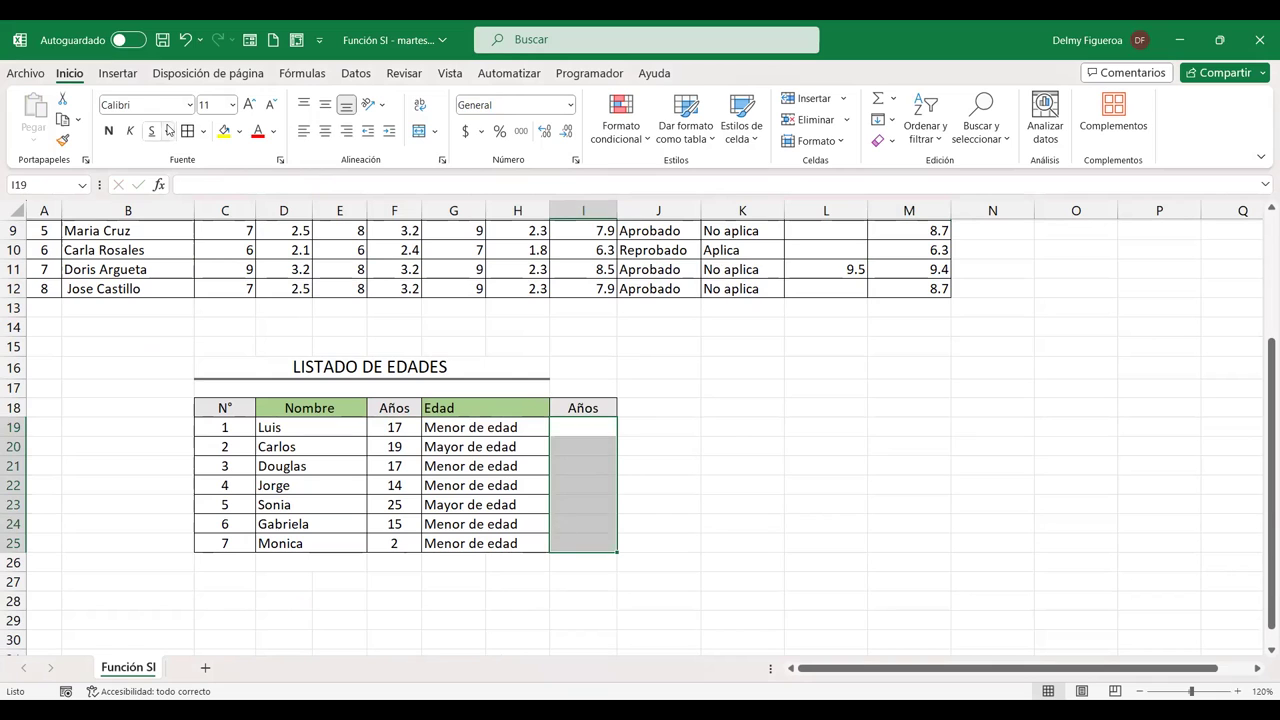
{"action": "left_click", "coordinate": [926, 503]}
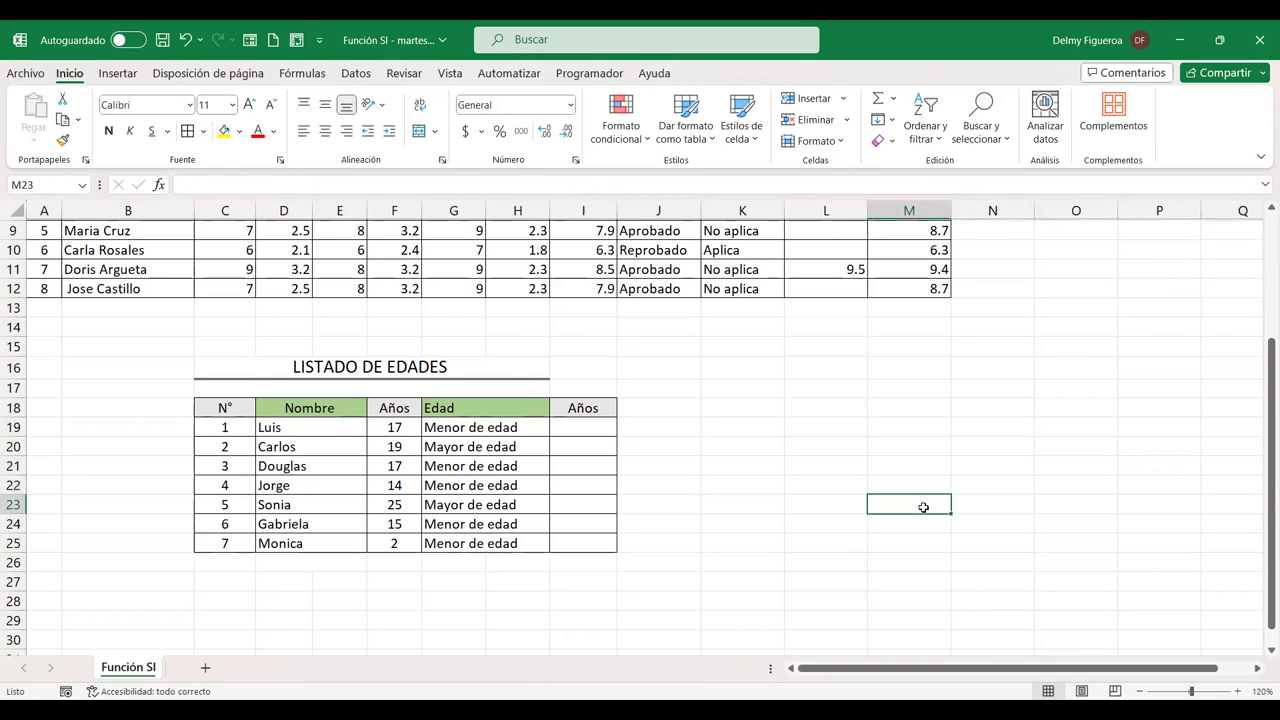
Review the condition on J5 and the 1.1 multiplier in the % de aprobación formula in M5
{"action": "scroll", "coordinate": [923, 507], "scroll_direction": "up", "scroll_amount": 3}
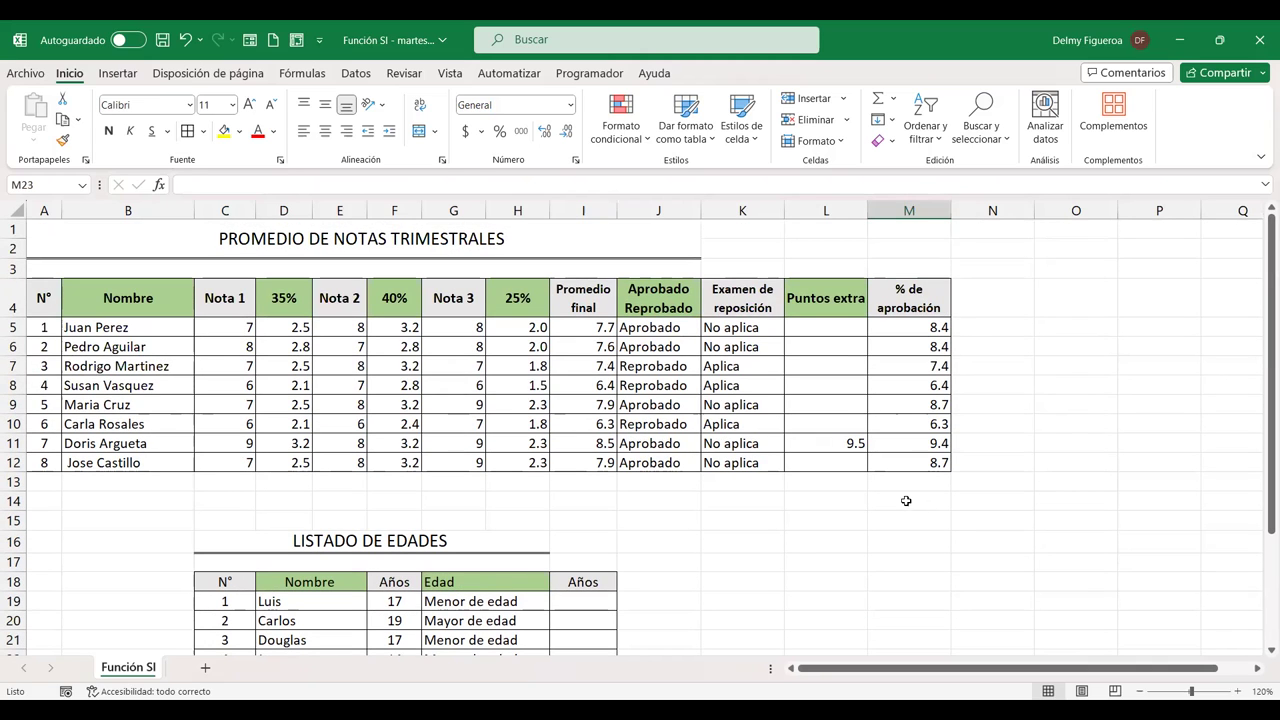
{"action": "left_click", "coordinate": [910, 325]}
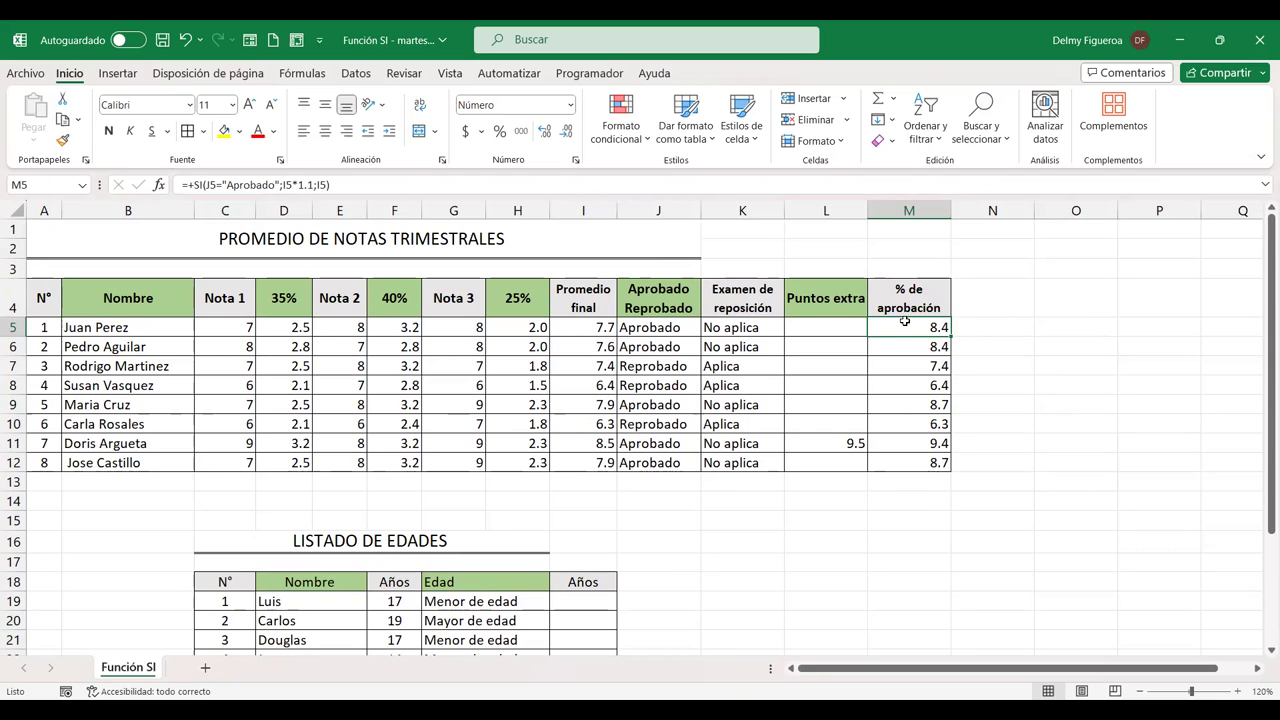
{"action": "double_click", "coordinate": [913, 332]}
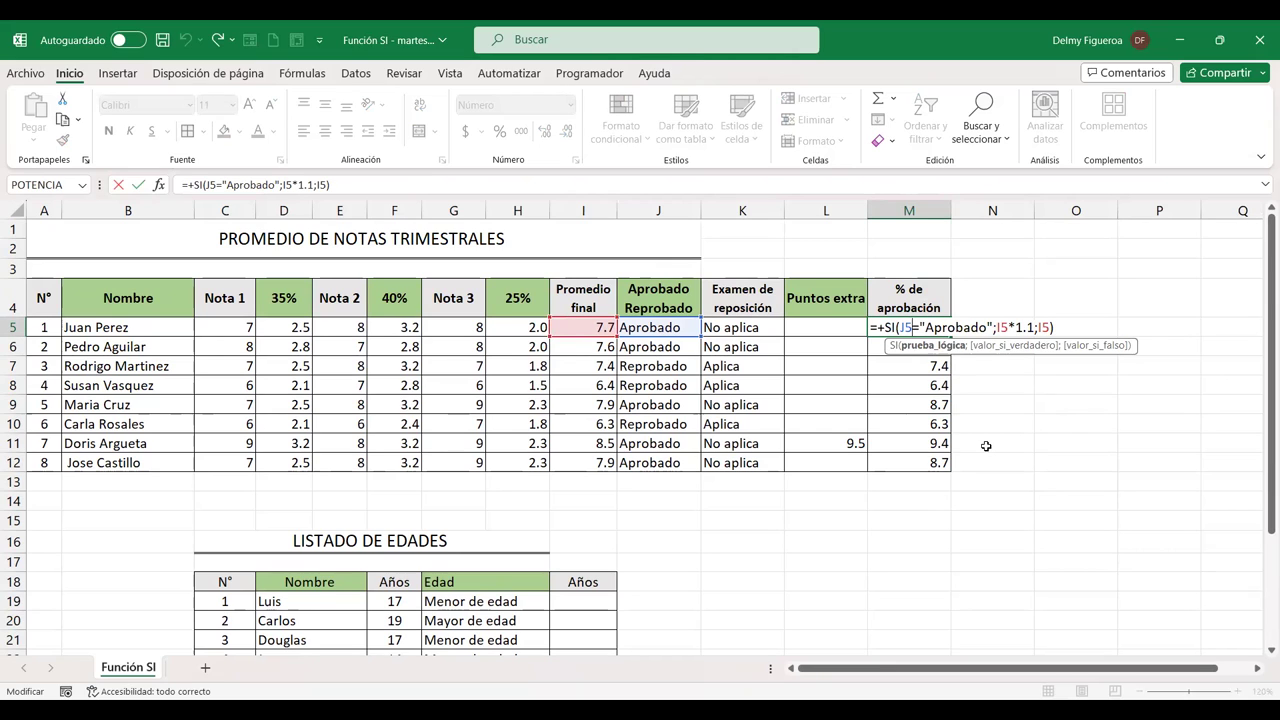
{"action": "key", "text": "Return"}
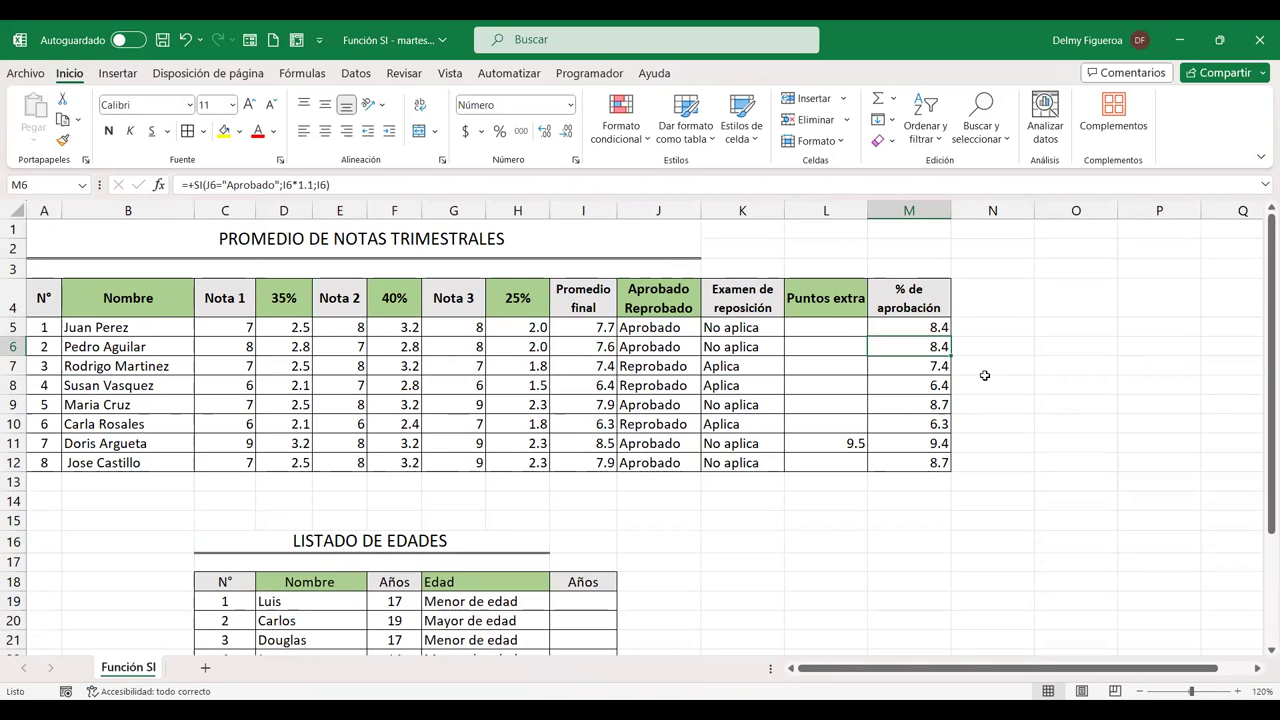
{"action": "left_click", "coordinate": [989, 334]}
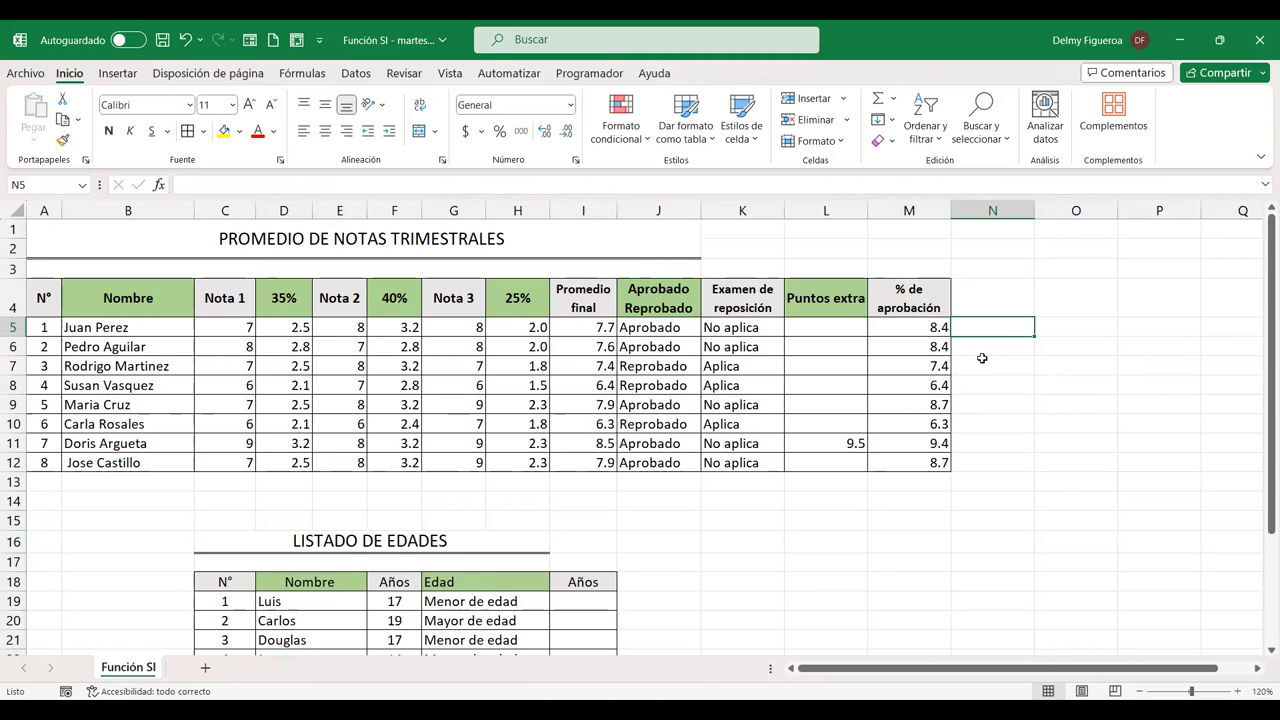
{"action": "double_click", "coordinate": [906, 328]}
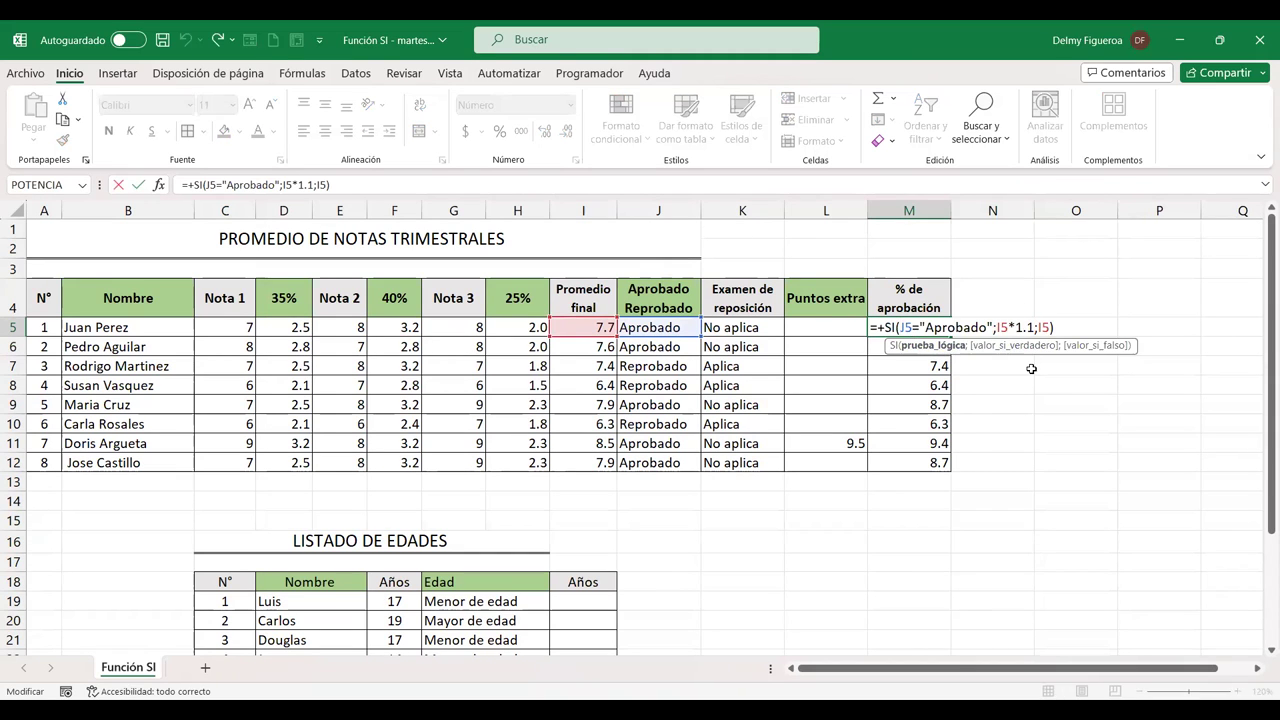
{"action": "key", "text": "Return"}
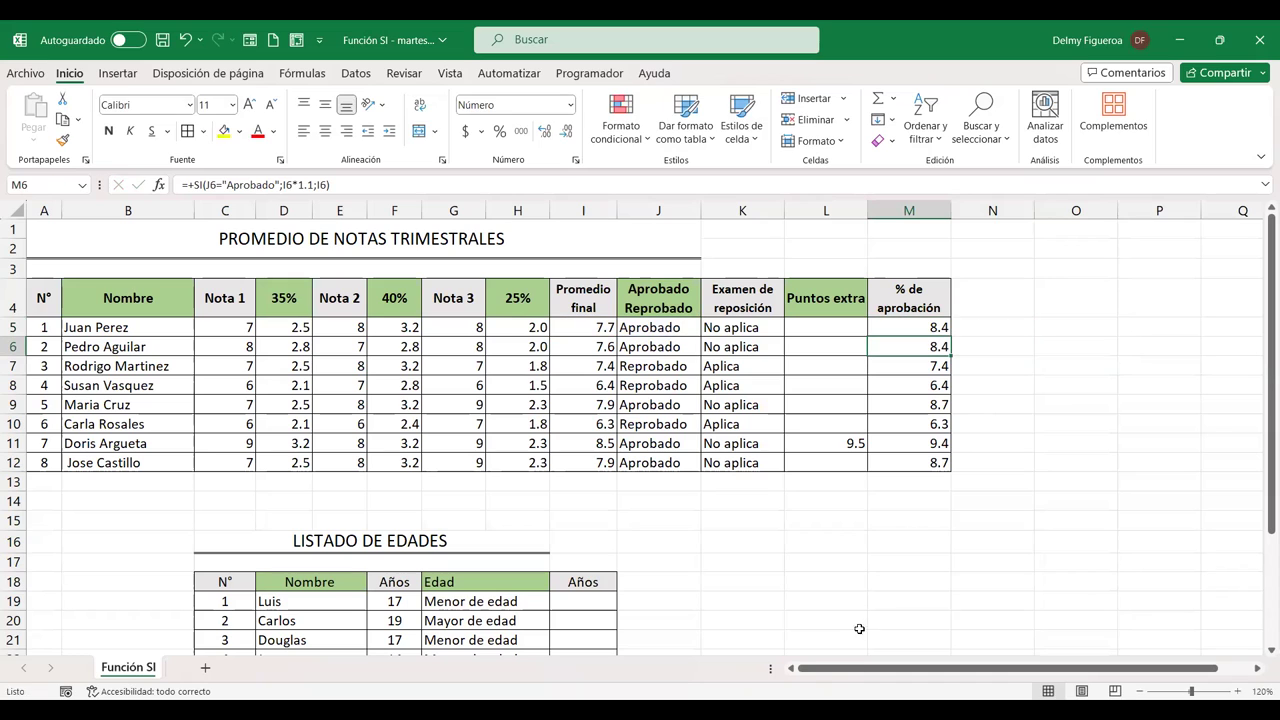
{"action": "left_click", "coordinate": [925, 327]}
{"action": "double_click", "coordinate": [925, 327]}
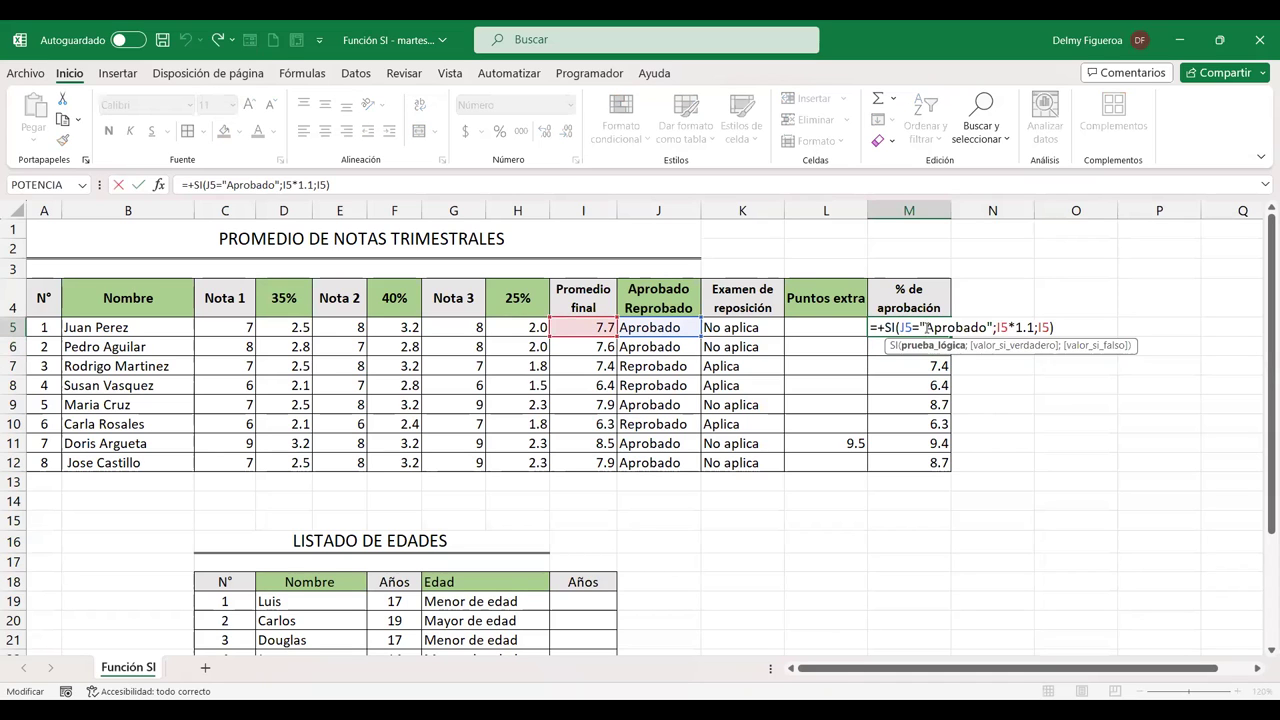
{"action": "key", "text": "Return"}
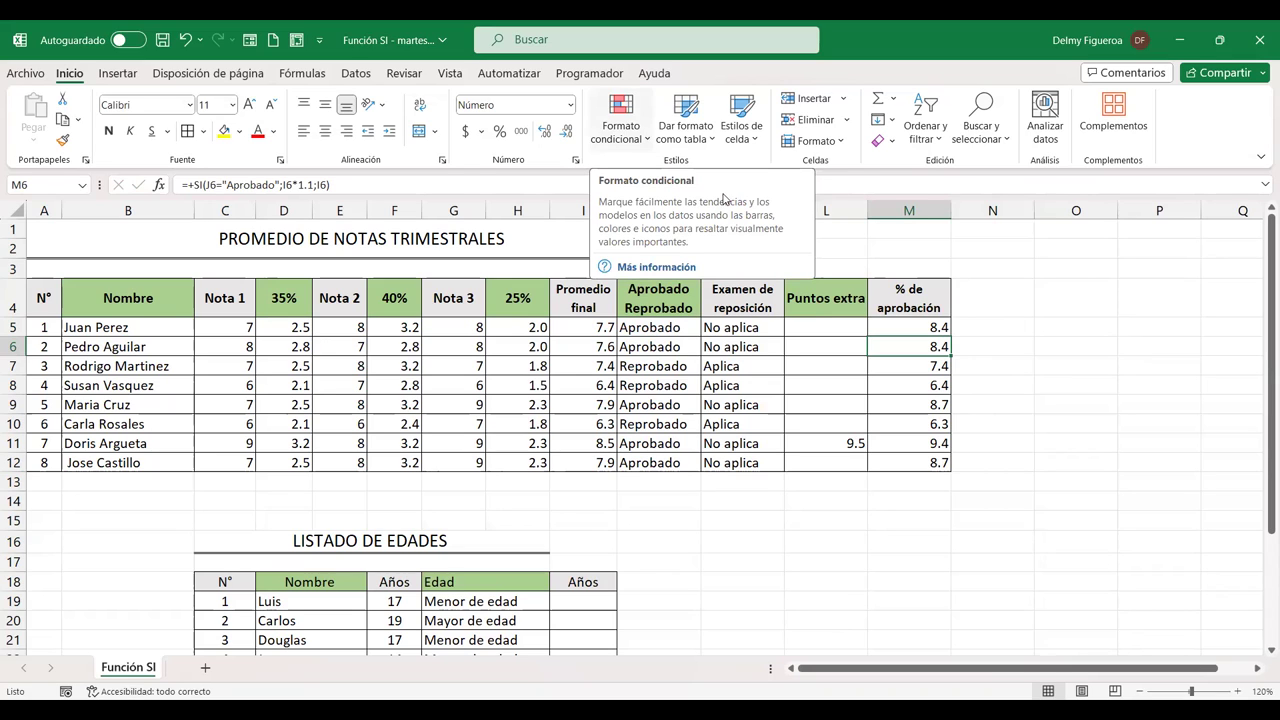
{"action": "left_click", "coordinate": [969, 330]}
{"action": "left_click", "coordinate": [903, 325]}
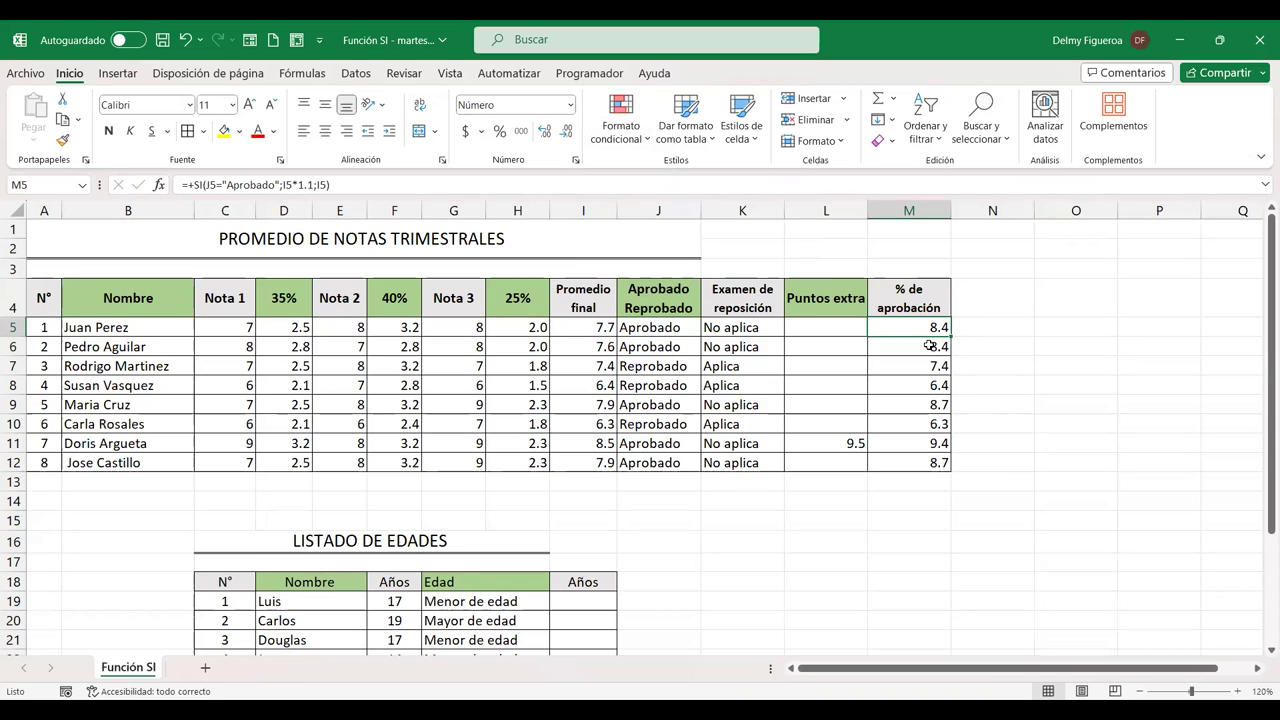
{"action": "left_click", "coordinate": [980, 328]}
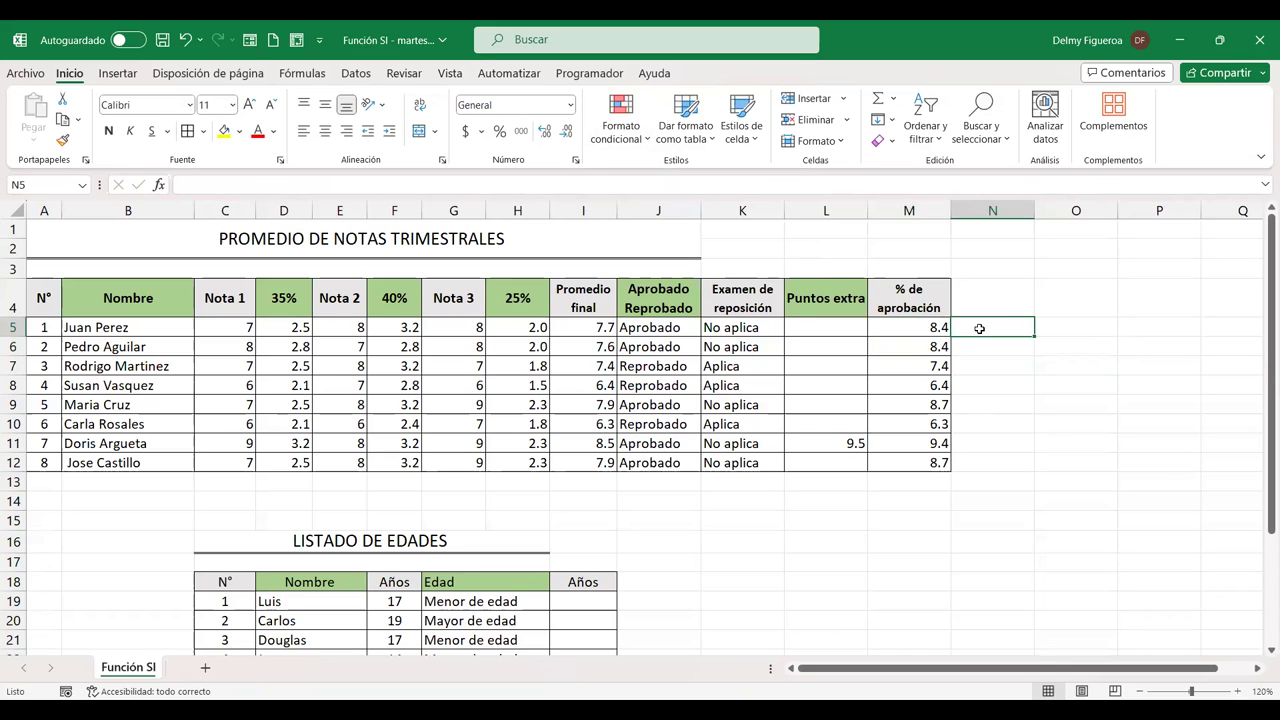
{"action": "double_click", "coordinate": [917, 328]}
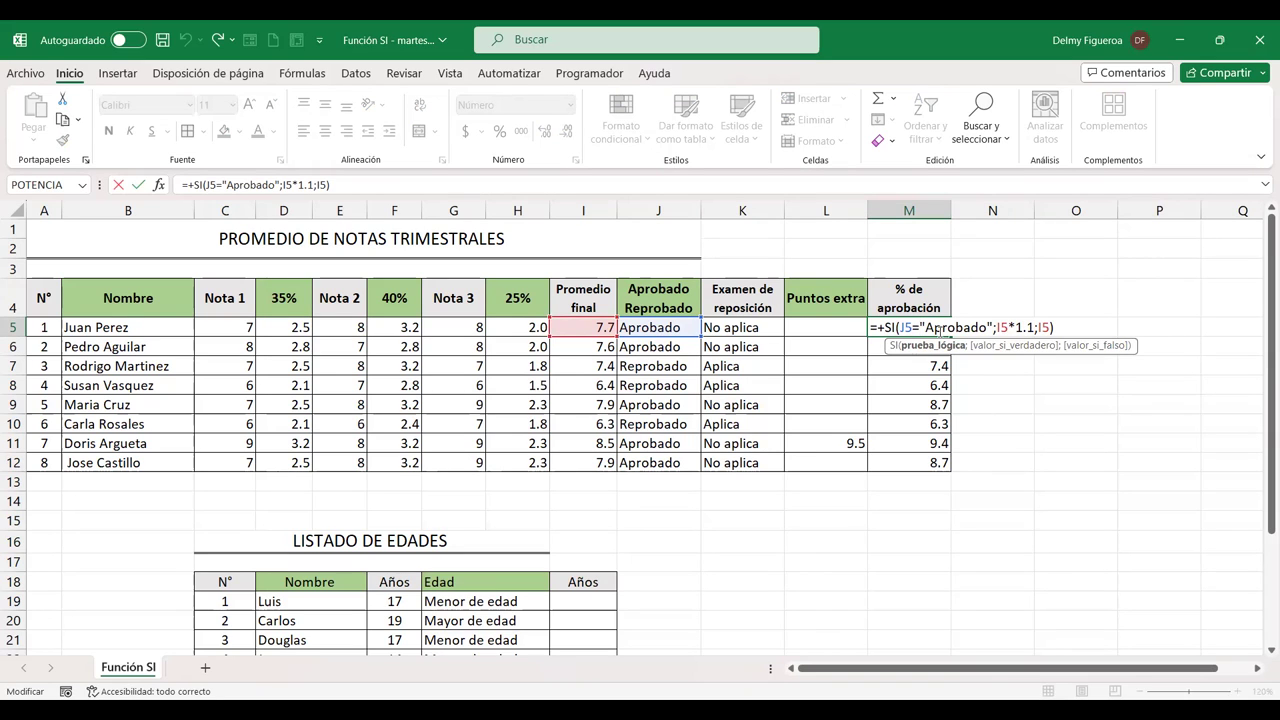
{"action": "key", "text": "Return"}
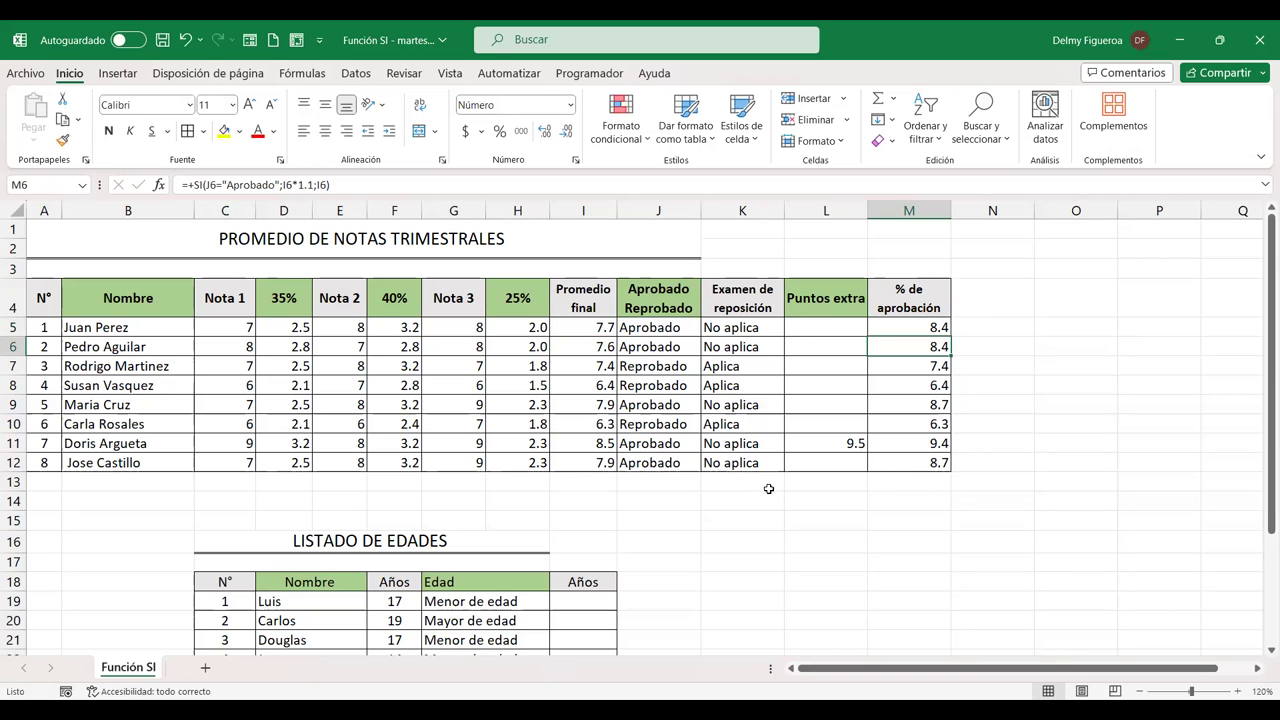
Replace the copied header in I18 of the LISTADO DE EDADES table with Autorizado
{"action": "scroll", "coordinate": [765, 490], "scroll_direction": "down", "scroll_amount": 2}
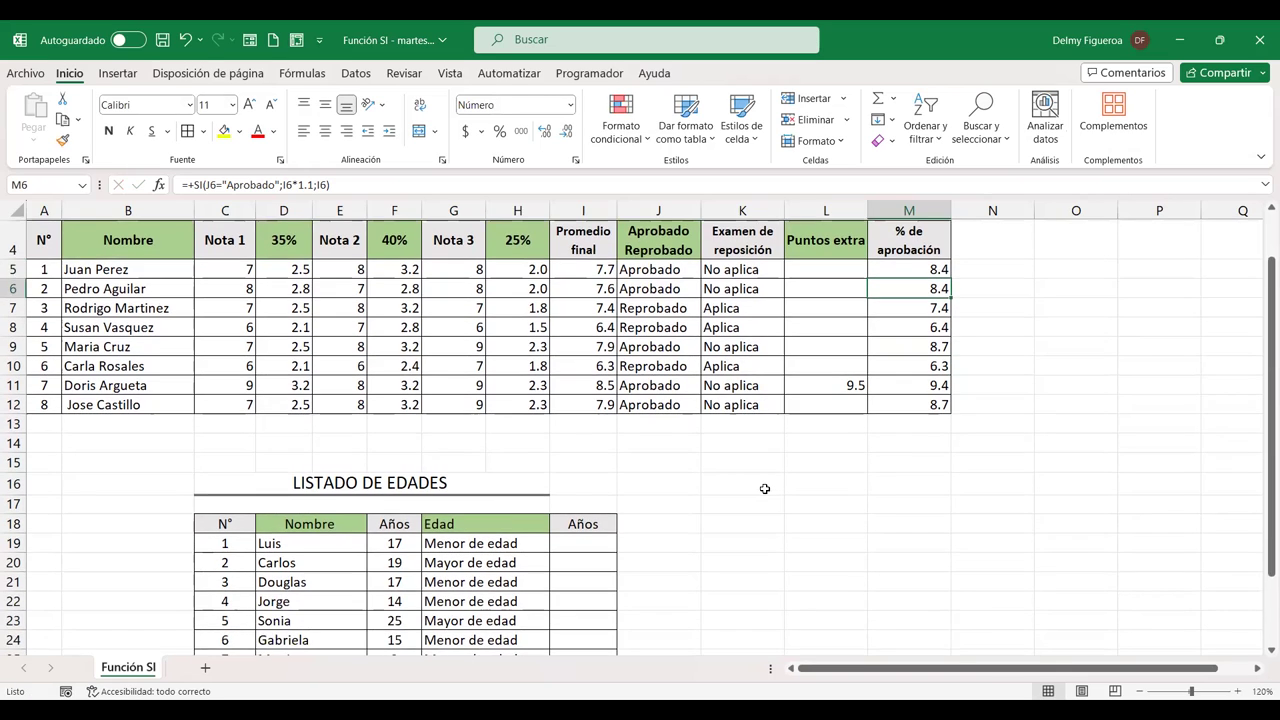
{"action": "left_click", "coordinate": [656, 464]}
{"action": "scroll", "coordinate": [657, 463], "scroll_direction": "down", "scroll_amount": 1}
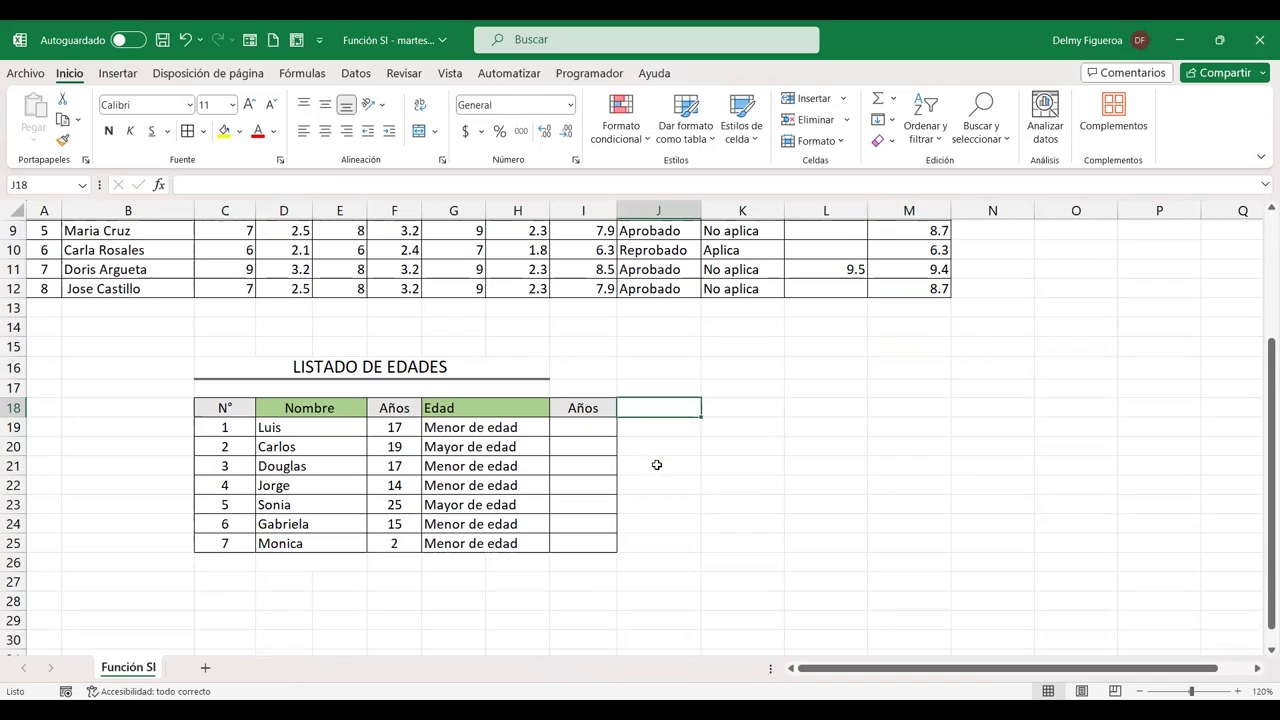
{"action": "left_click", "coordinate": [593, 428]}
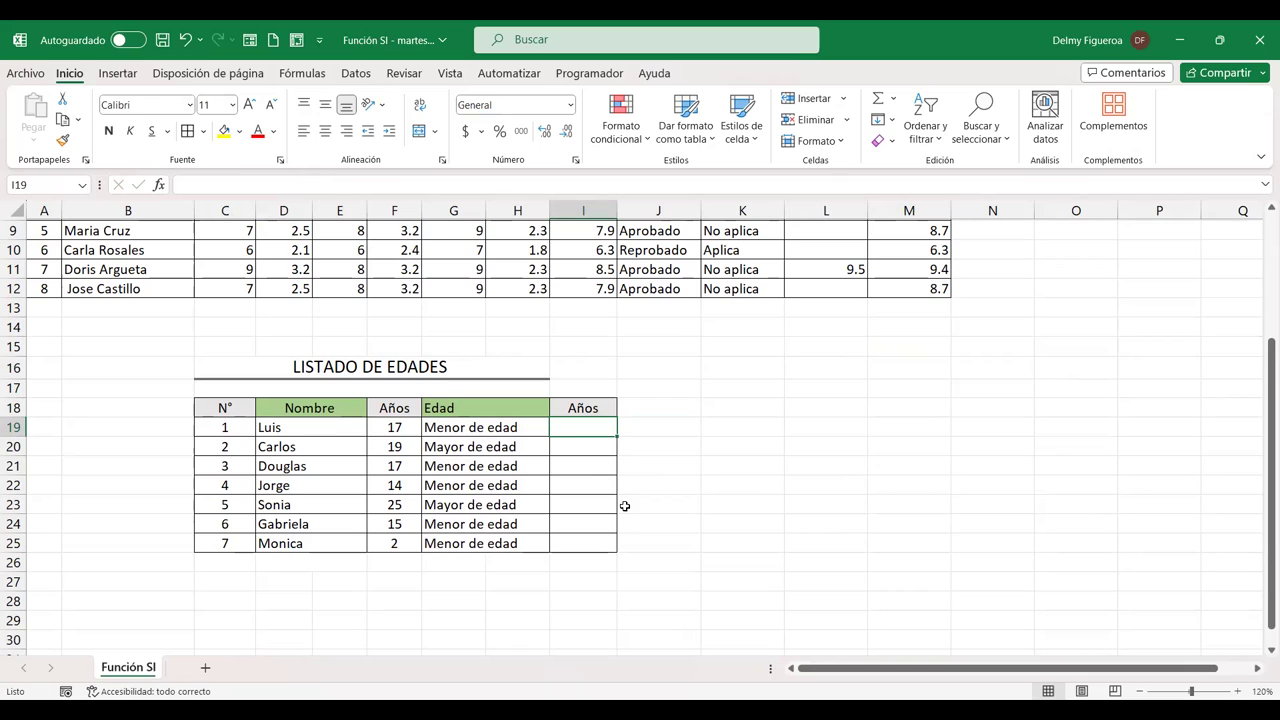
{"action": "key", "text": "Up"}
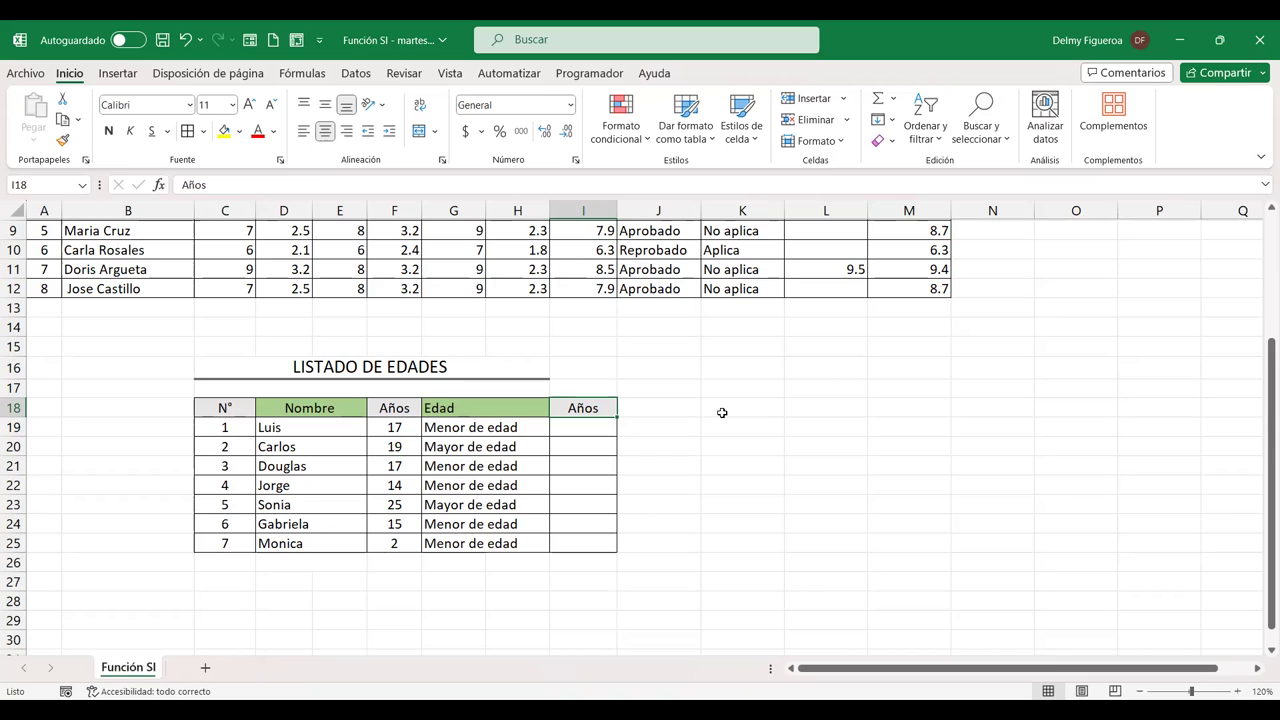
{"action": "type", "text": "Autorizado"}
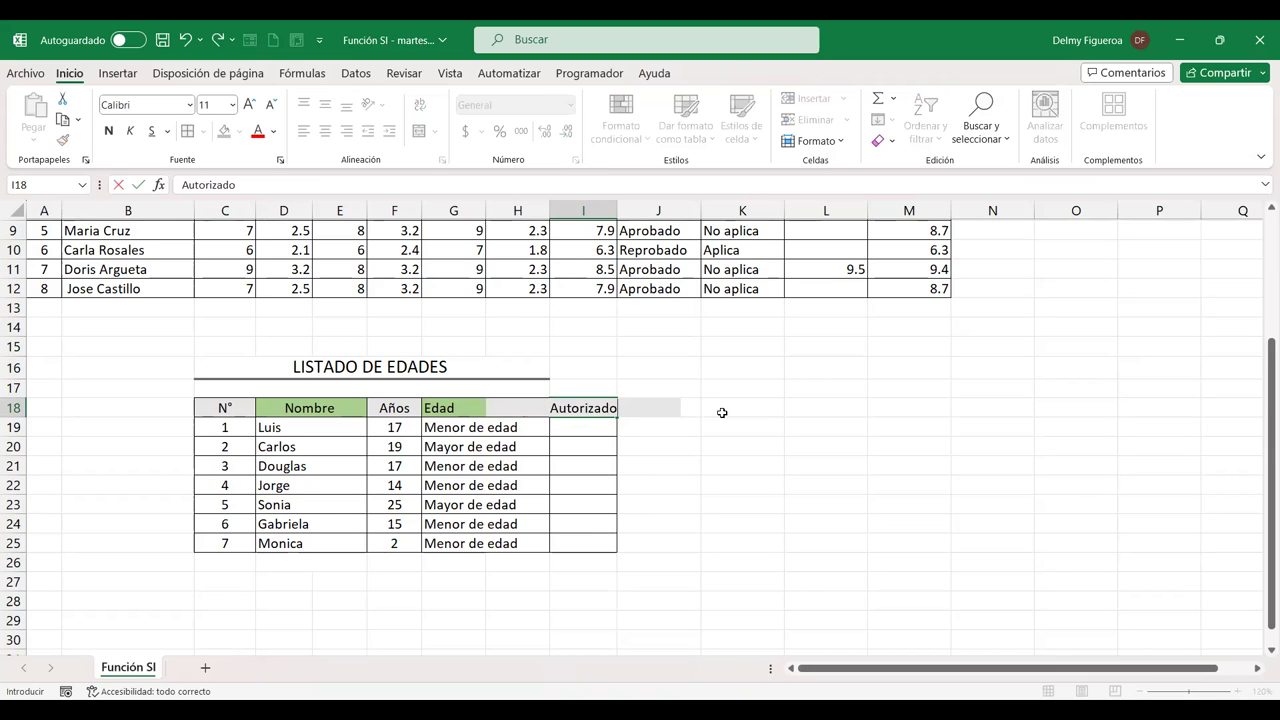
{"action": "key", "text": "Return"}
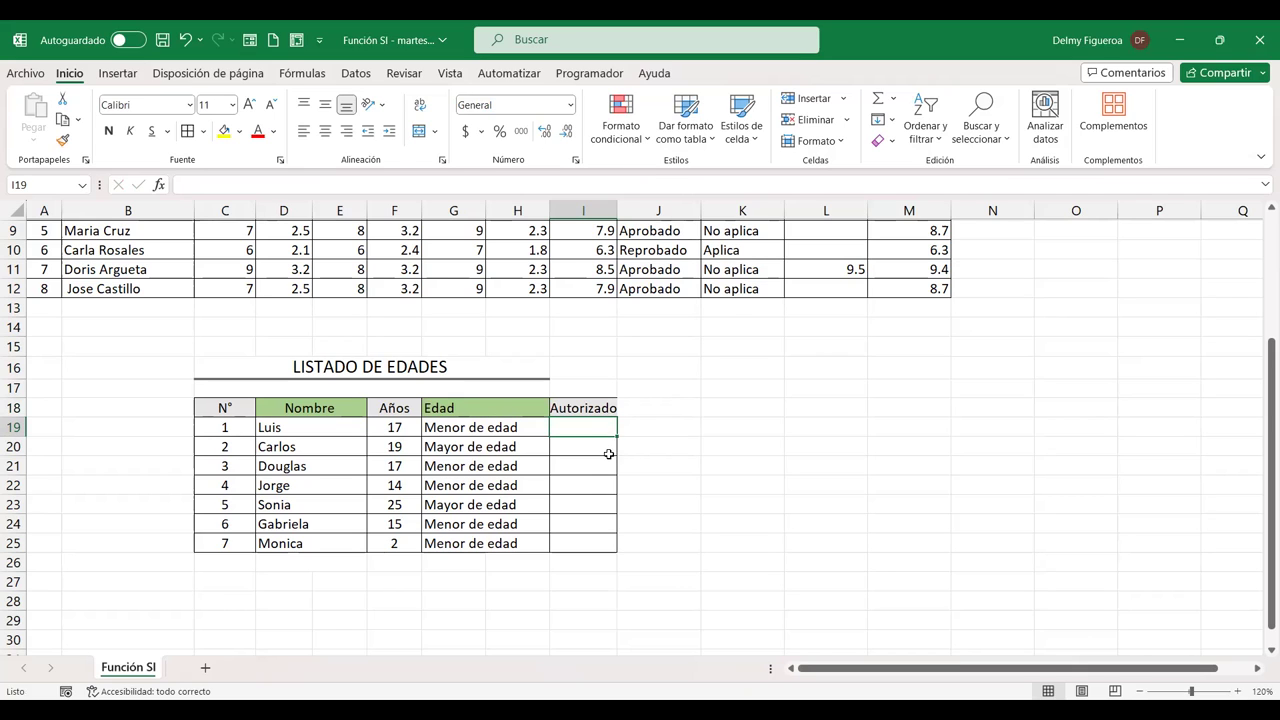
Enter the formula +SI(F19>=18;"Autorizado";"No cumple") in I19, under Autorizado
{"action": "left_click", "coordinate": [395, 427]}
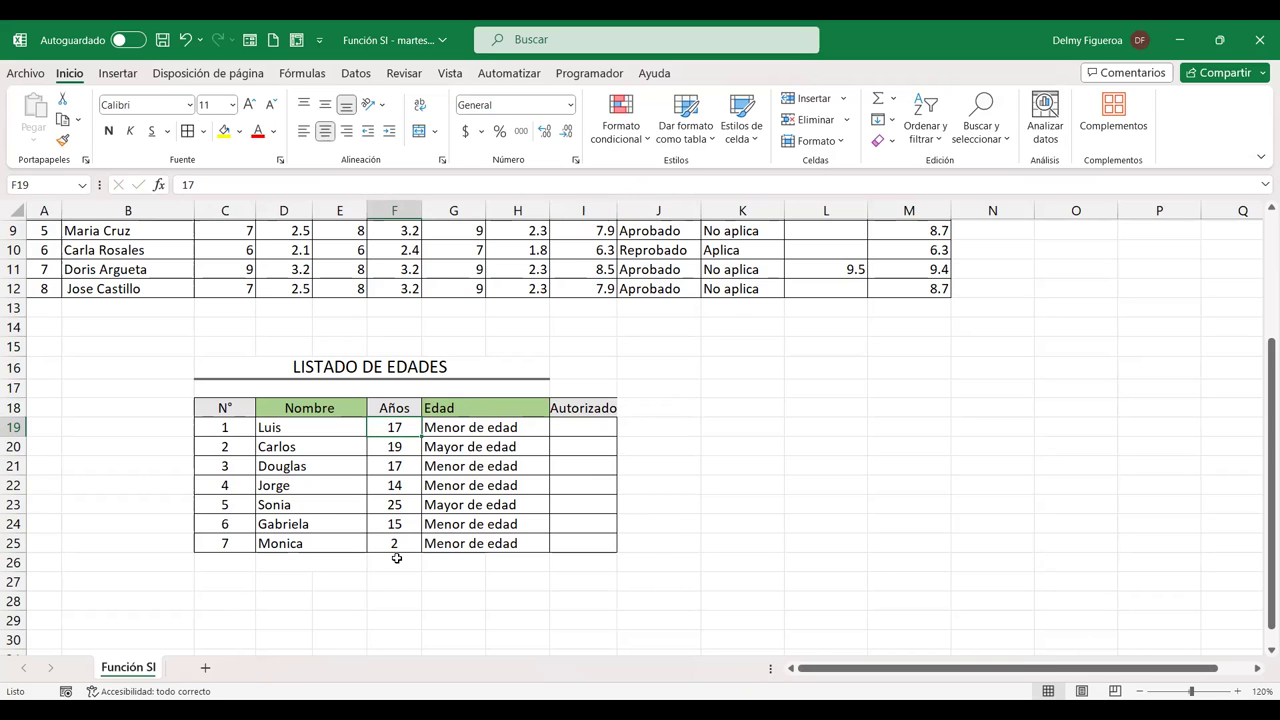
{"action": "left_click", "coordinate": [528, 429]}
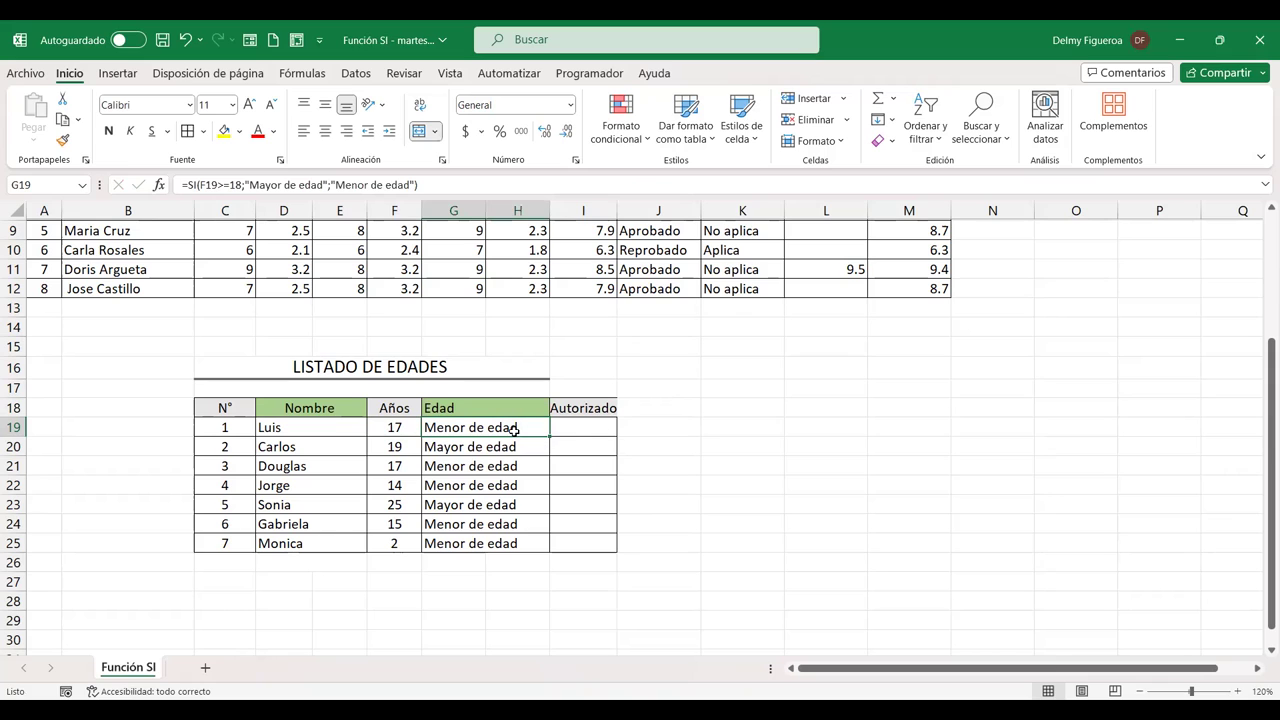
{"action": "left_click", "coordinate": [592, 429]}
{"action": "type", "text": "+si"}
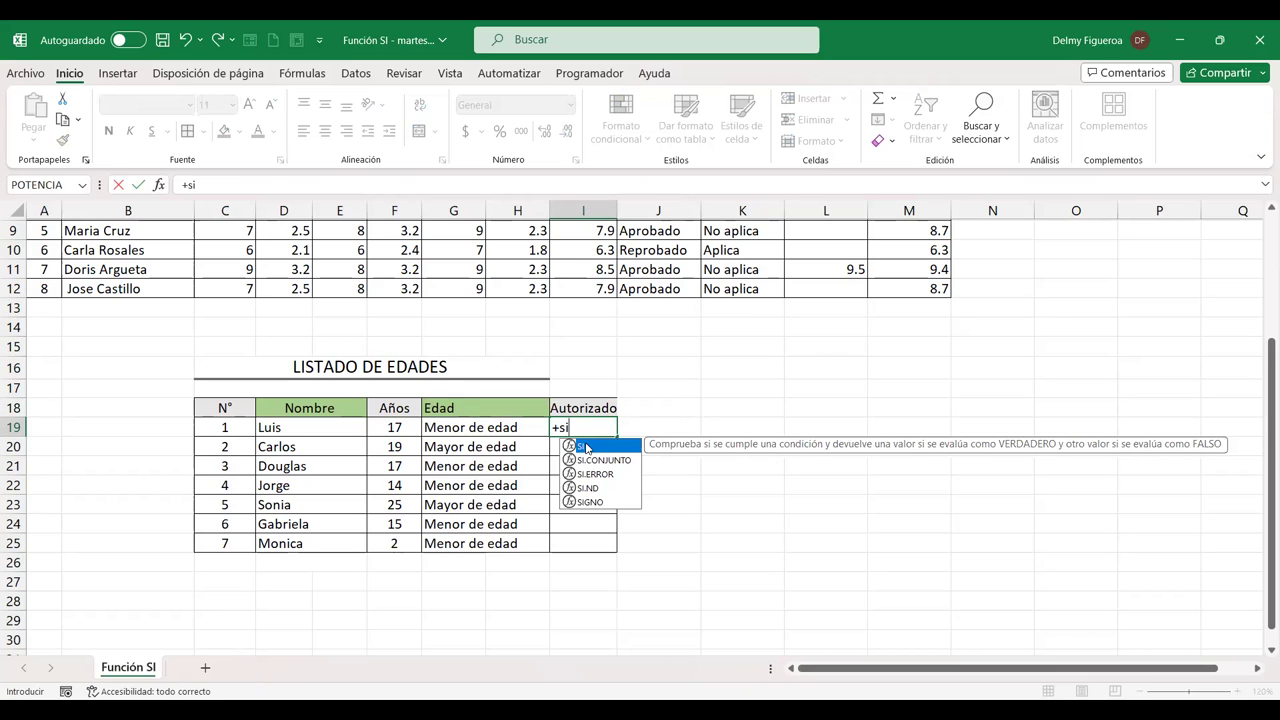
{"action": "double_click", "coordinate": [588, 447]}
{"action": "left_click", "coordinate": [397, 427]}
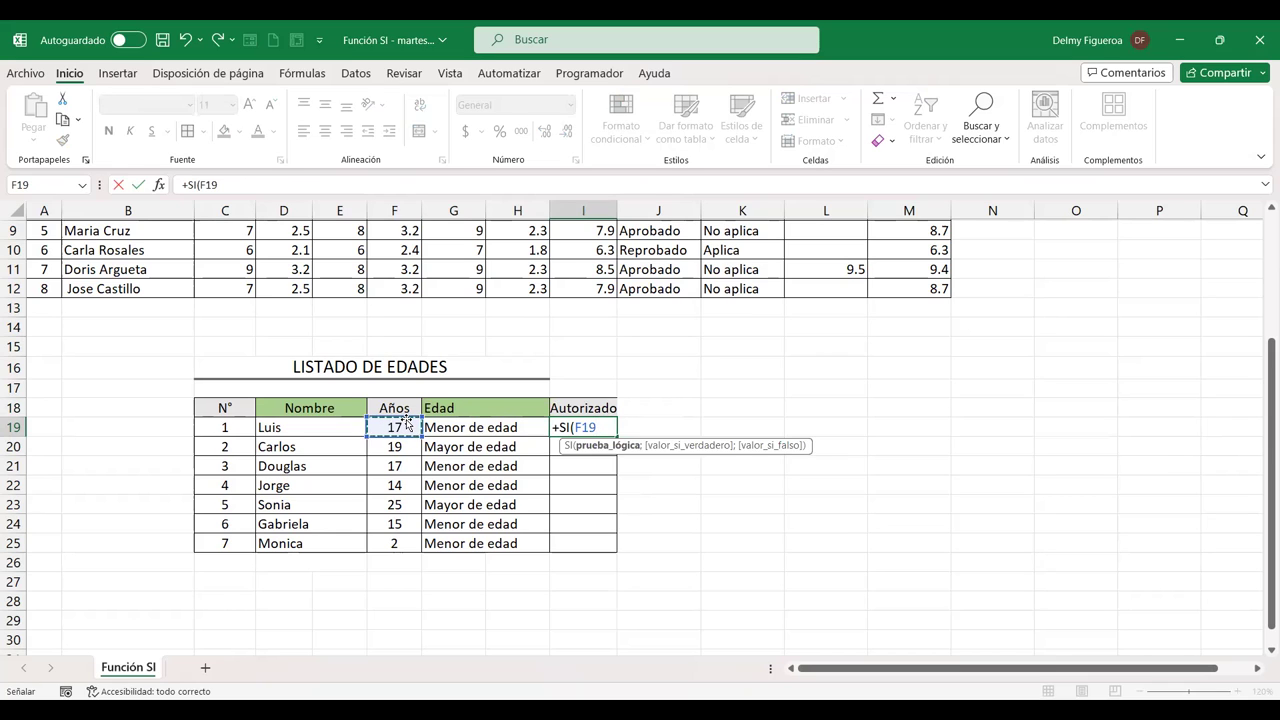
{"action": "type", "text": ">=18"}
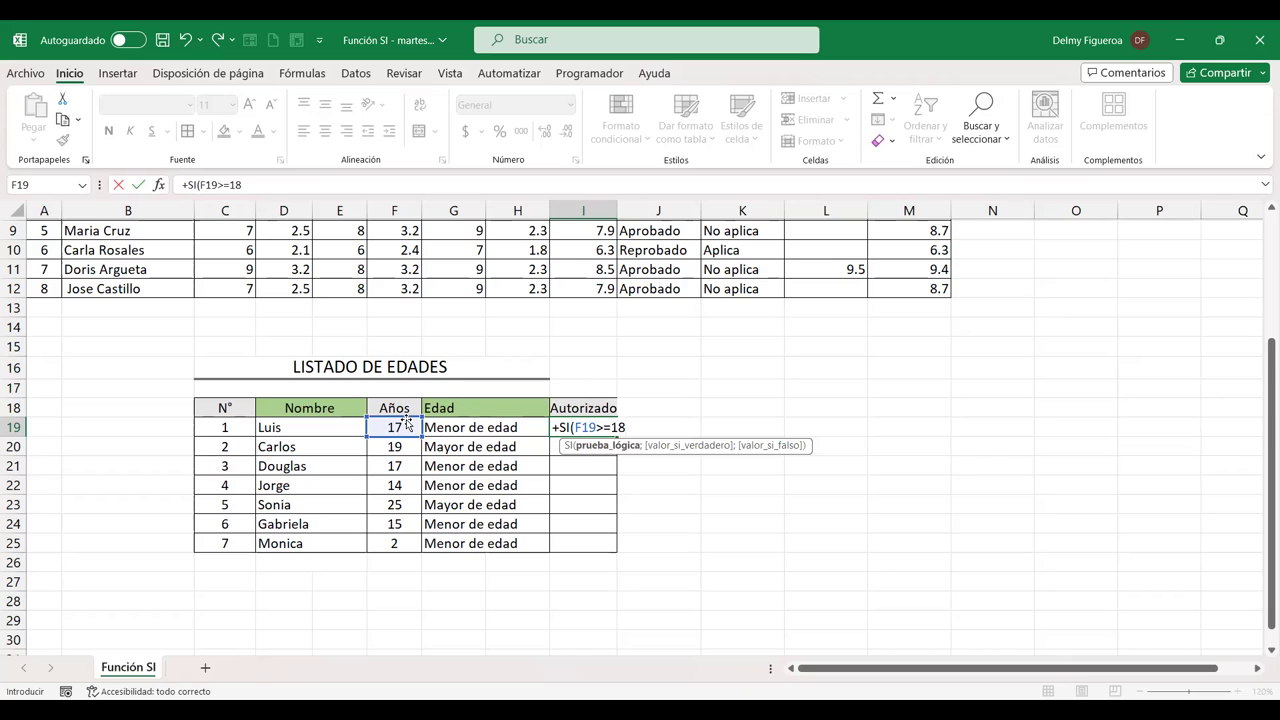
{"action": "type", "text": ";\"A"}
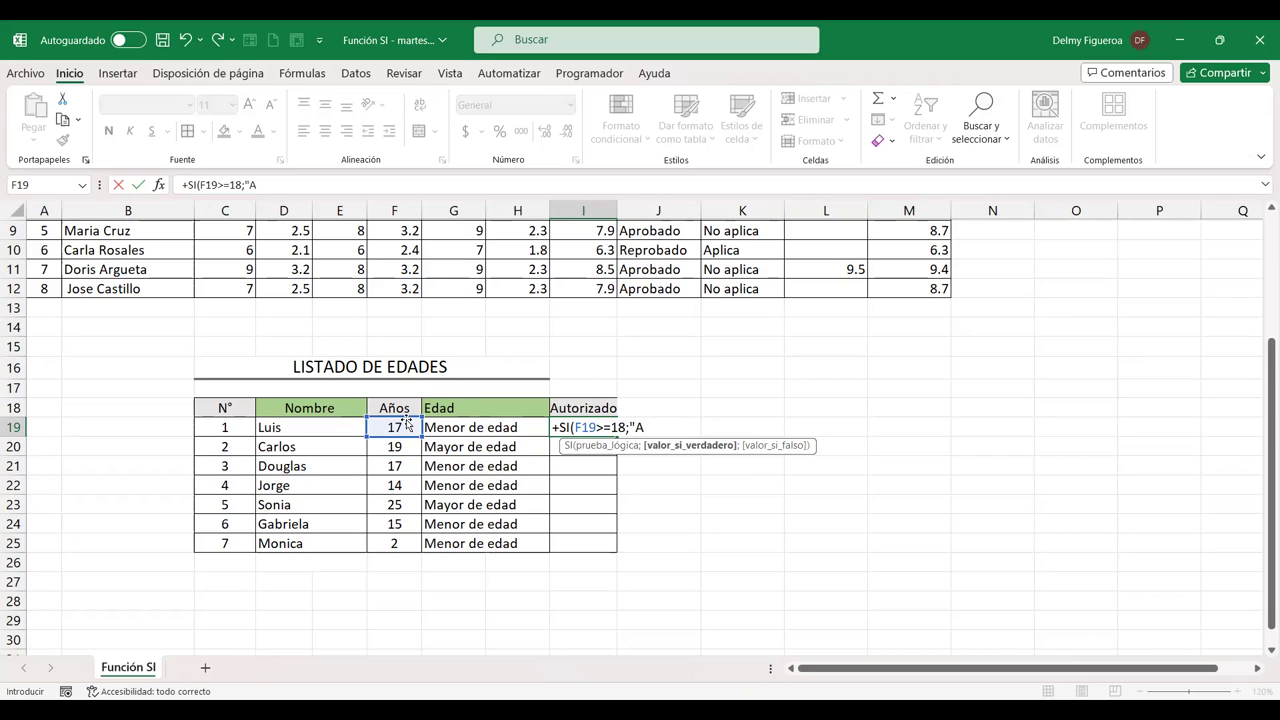
{"action": "type", "text": "utorizado\";\""}
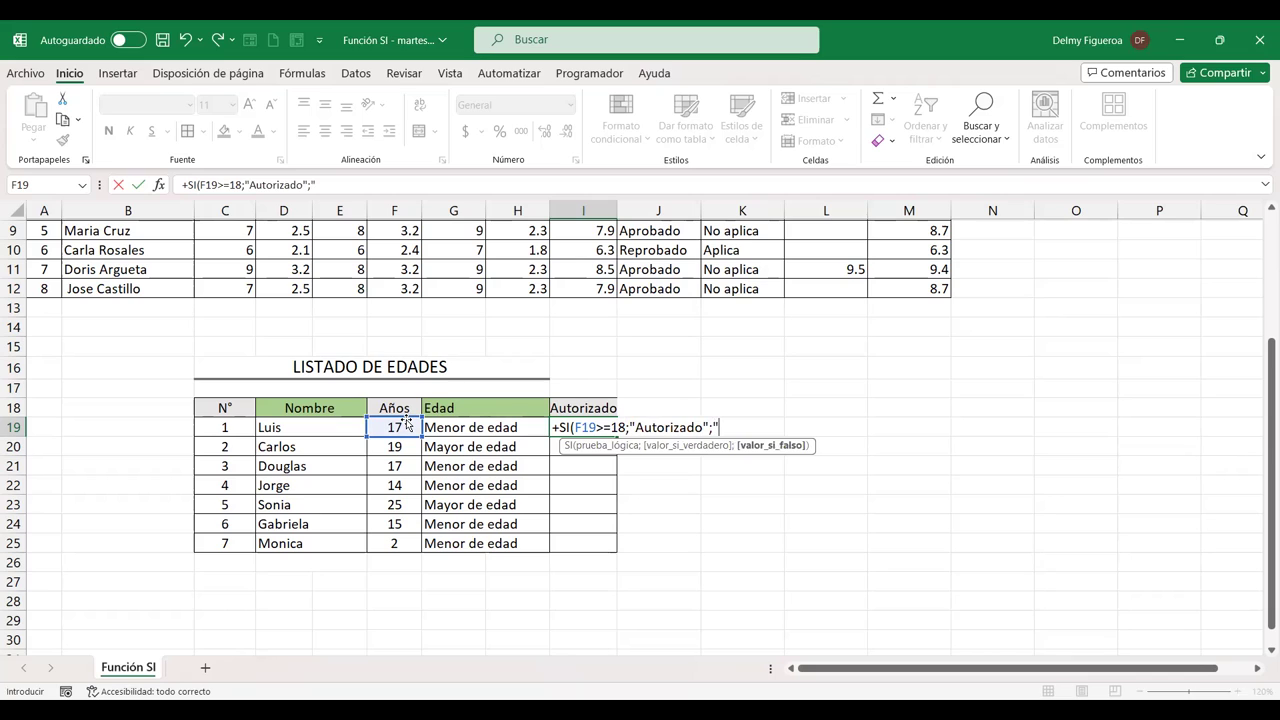
{"action": "type", "text": "No cumple\")"}
{"action": "key", "text": "Return"}
Fill the I19 formula down to I25 and fit column I's width to its contents
{"action": "key", "text": "Up"}
{"action": "left_click_drag", "start_coordinate": [617, 437], "coordinate": [603, 548]}
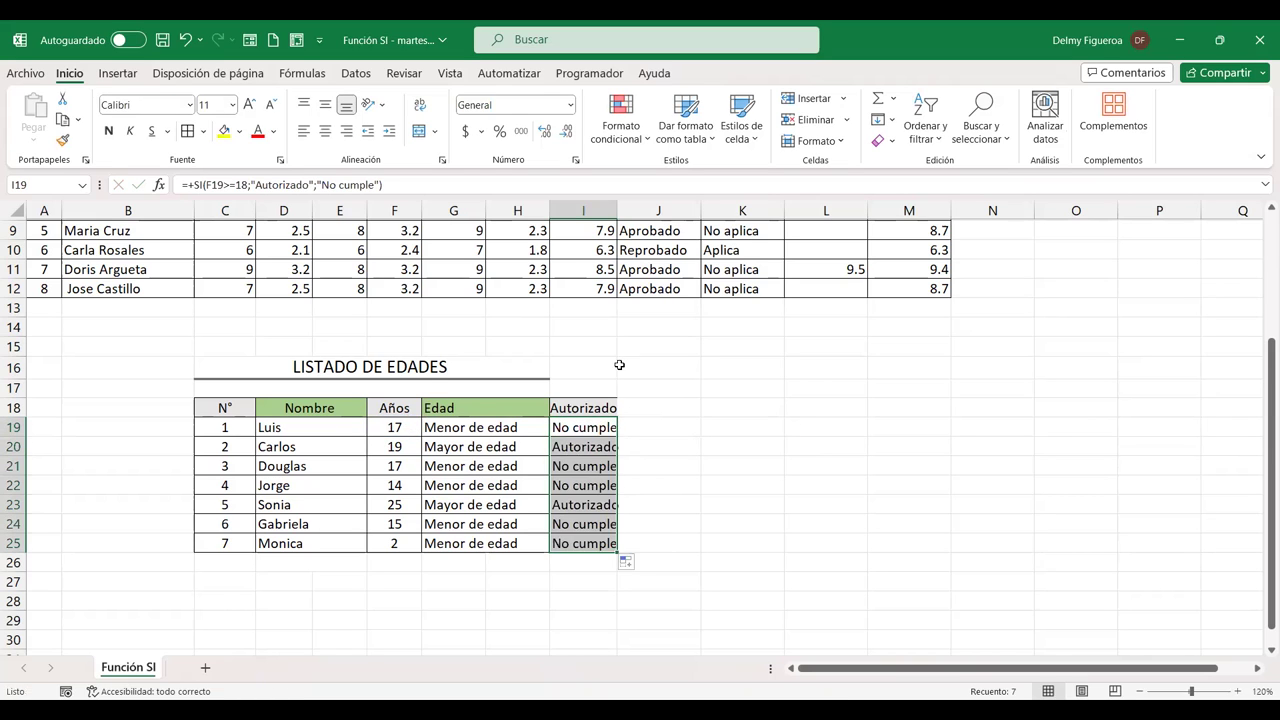
{"action": "double_click", "coordinate": [619, 207]}
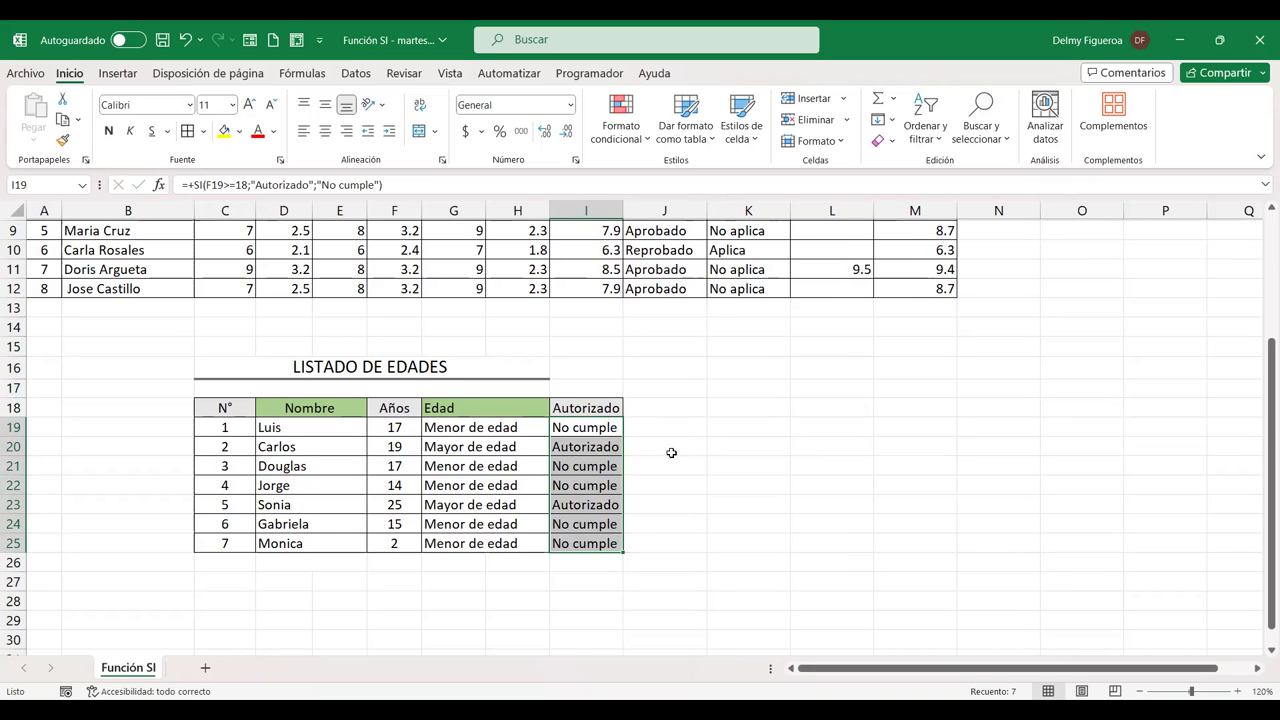
{"action": "left_click", "coordinate": [393, 428]}
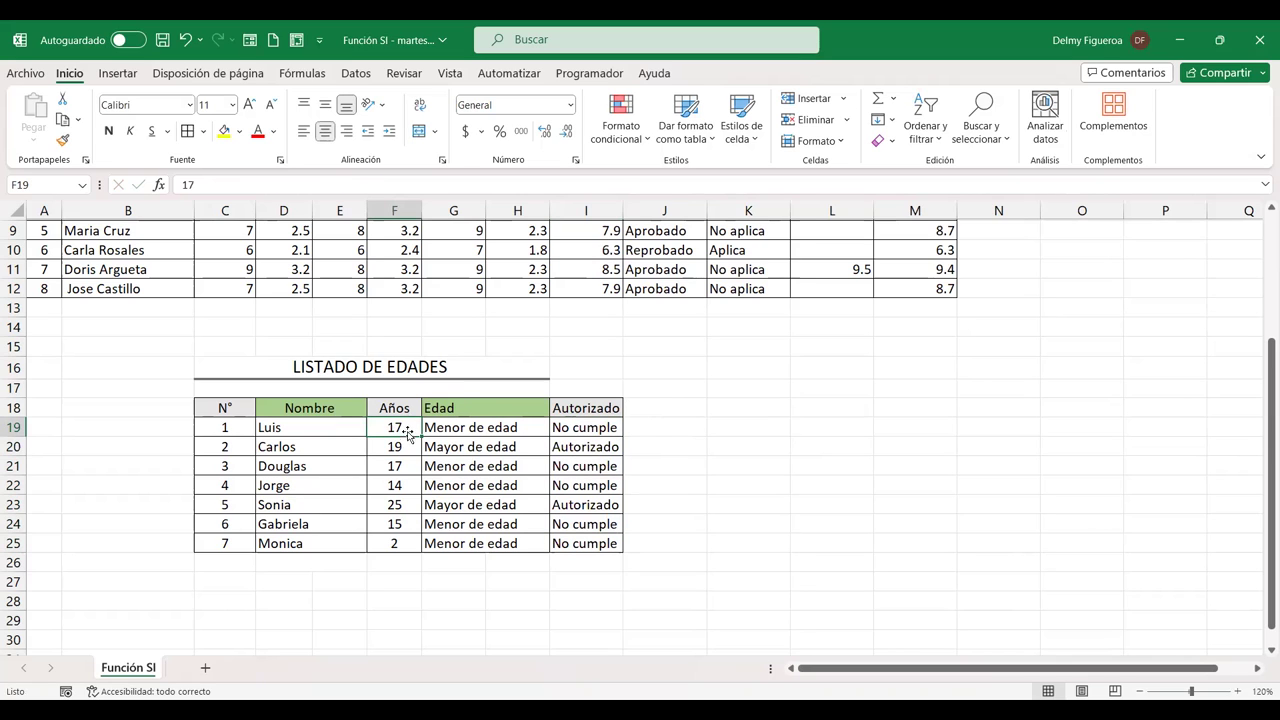
Add the header AFP in J18, next to Autorizado in the LISTADO DE EDADES table
{"action": "left_click", "coordinate": [666, 408]}
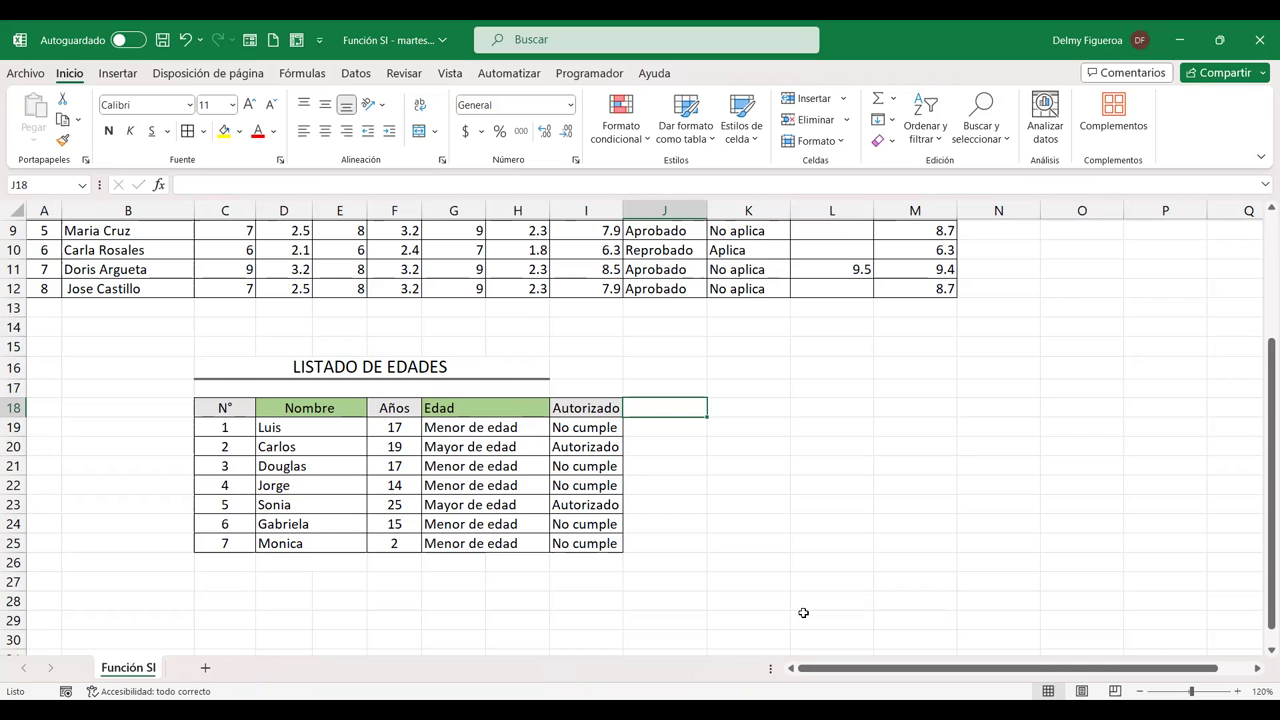
{"action": "type", "text": "AFP"}
{"action": "key", "text": "Return"}
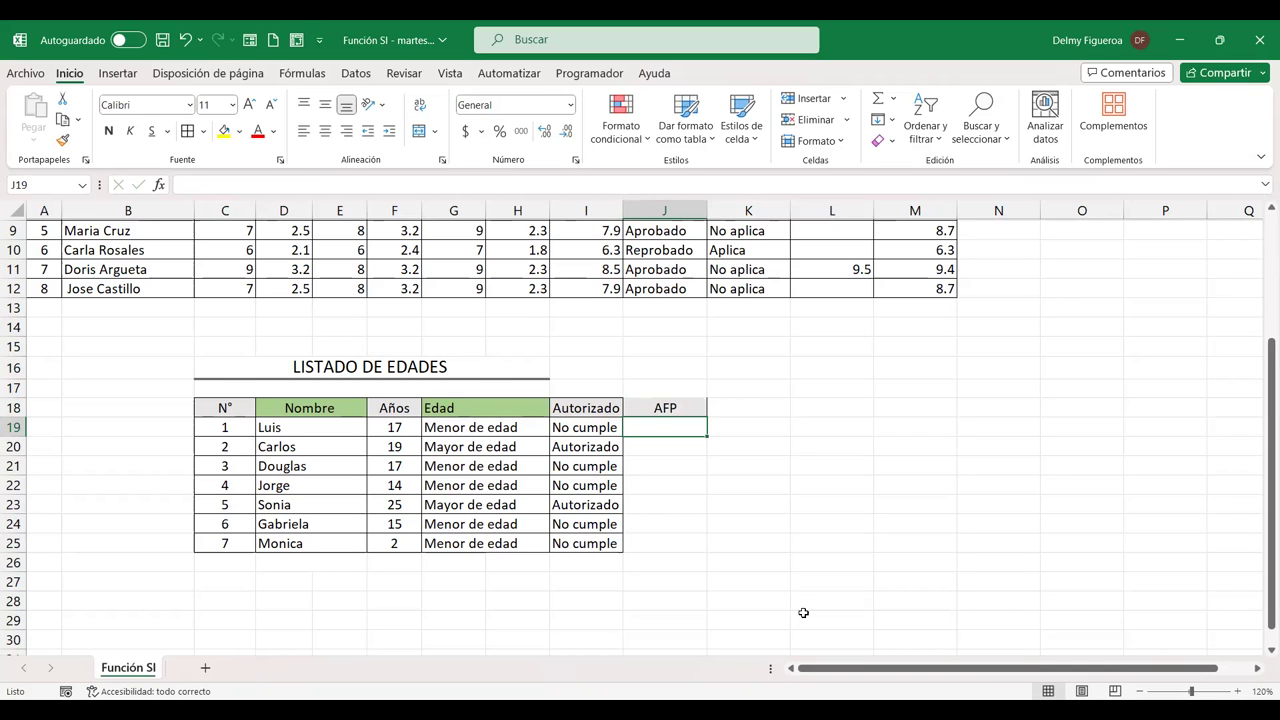
Enter Confía in J19 and Crecer in J20 under the AFP header
{"action": "type", "text": "cON"}
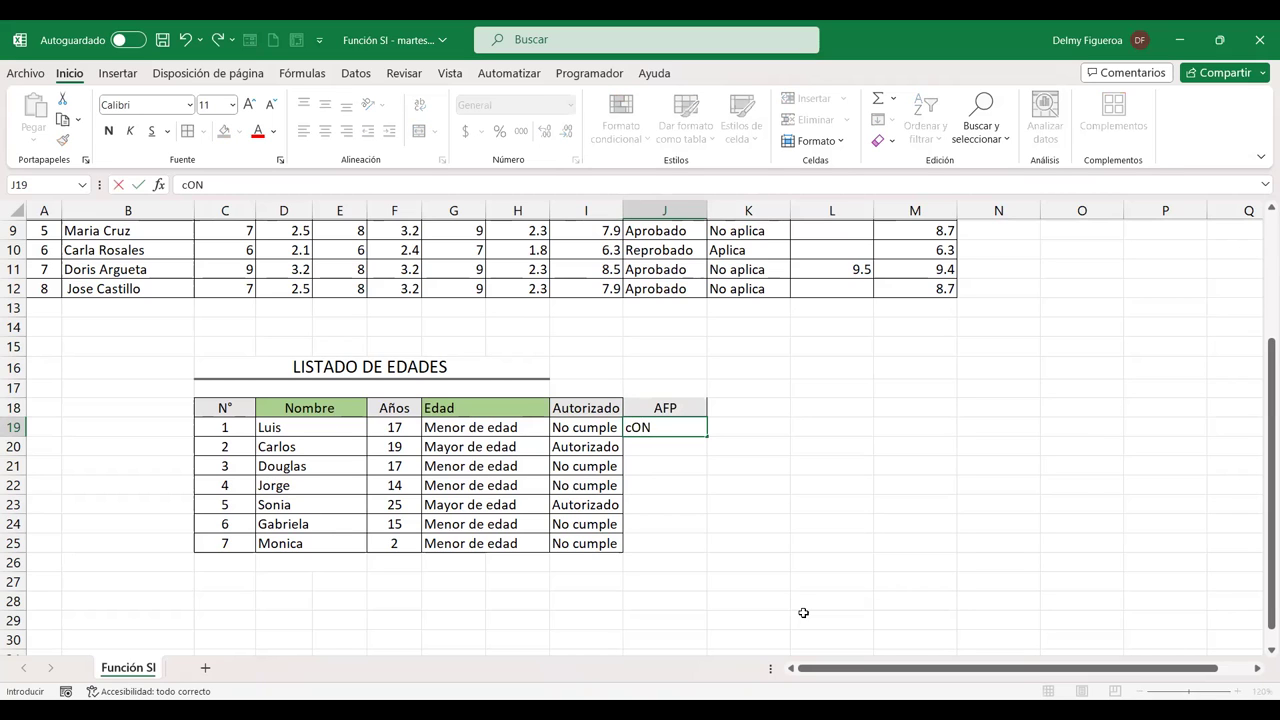
{"action": "type", "text": "FÍA"}
{"action": "key", "text": "Return"}
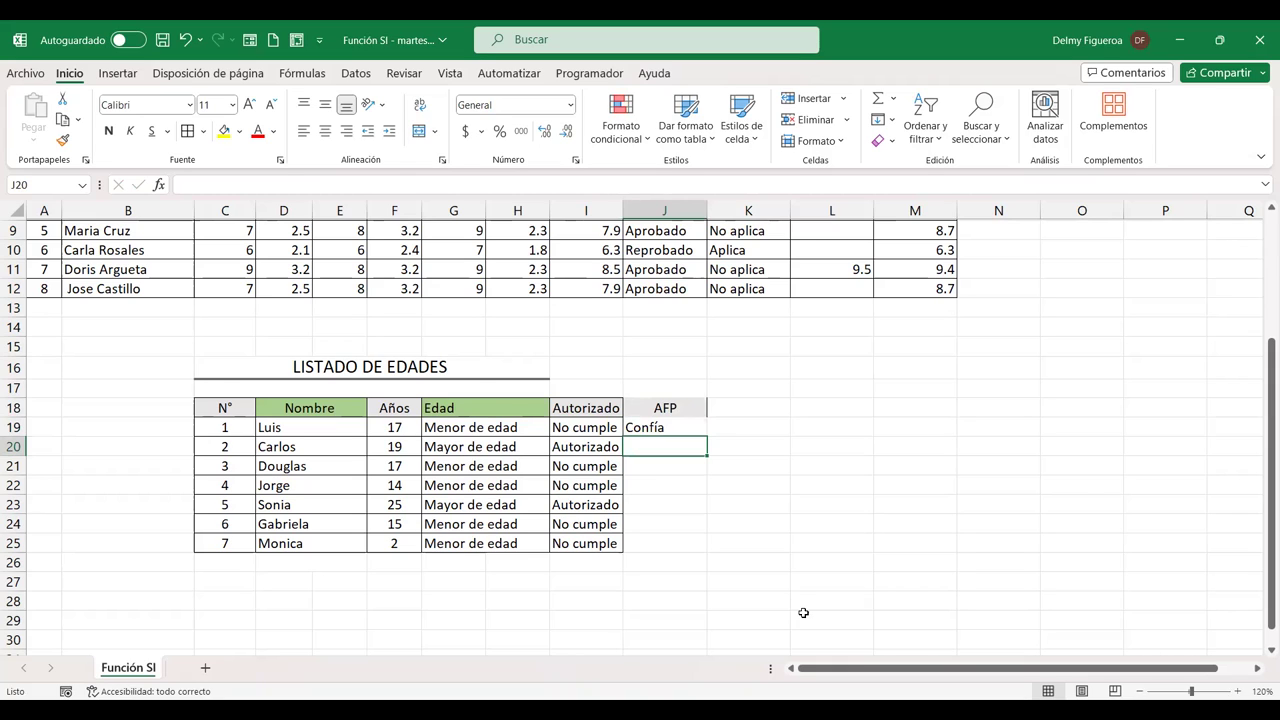
{"action": "type", "text": "Crecer"}
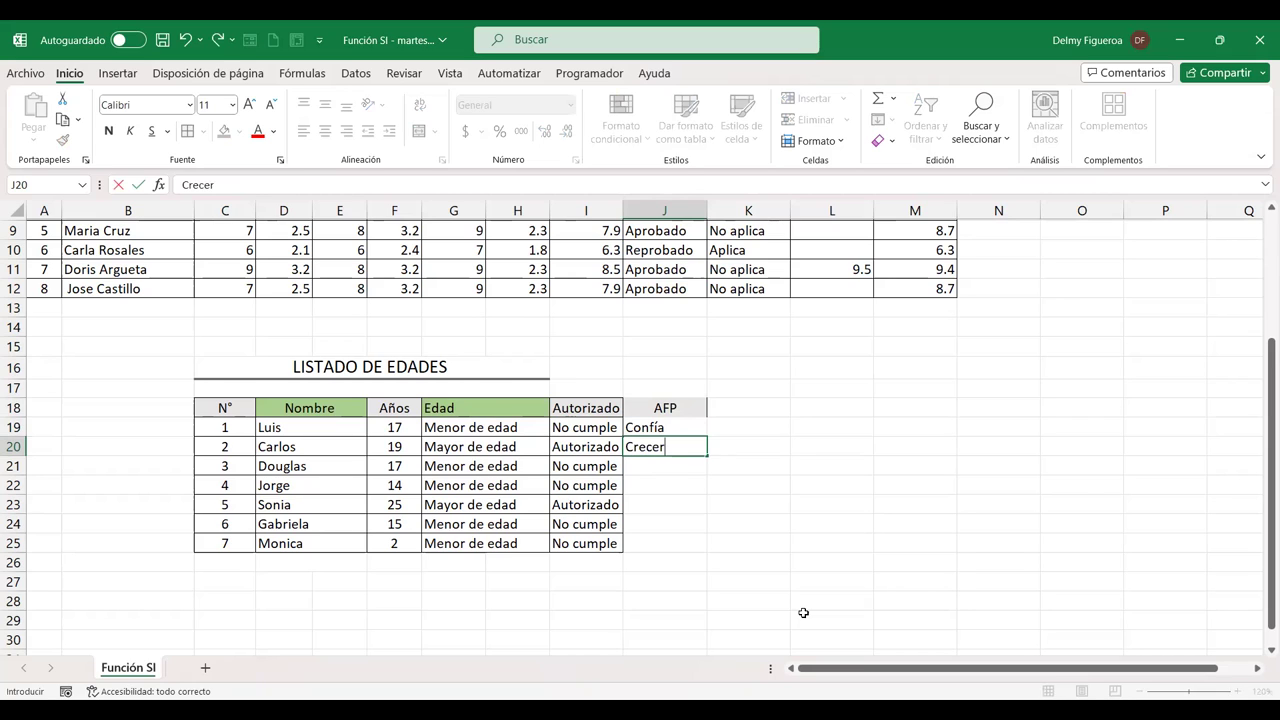
{"action": "key", "text": "Return"}
Copy the Confía and Crecer entries from J19:J20 into J21:J22
{"action": "key", "text": "Up"}
{"action": "key", "text": "Up"}
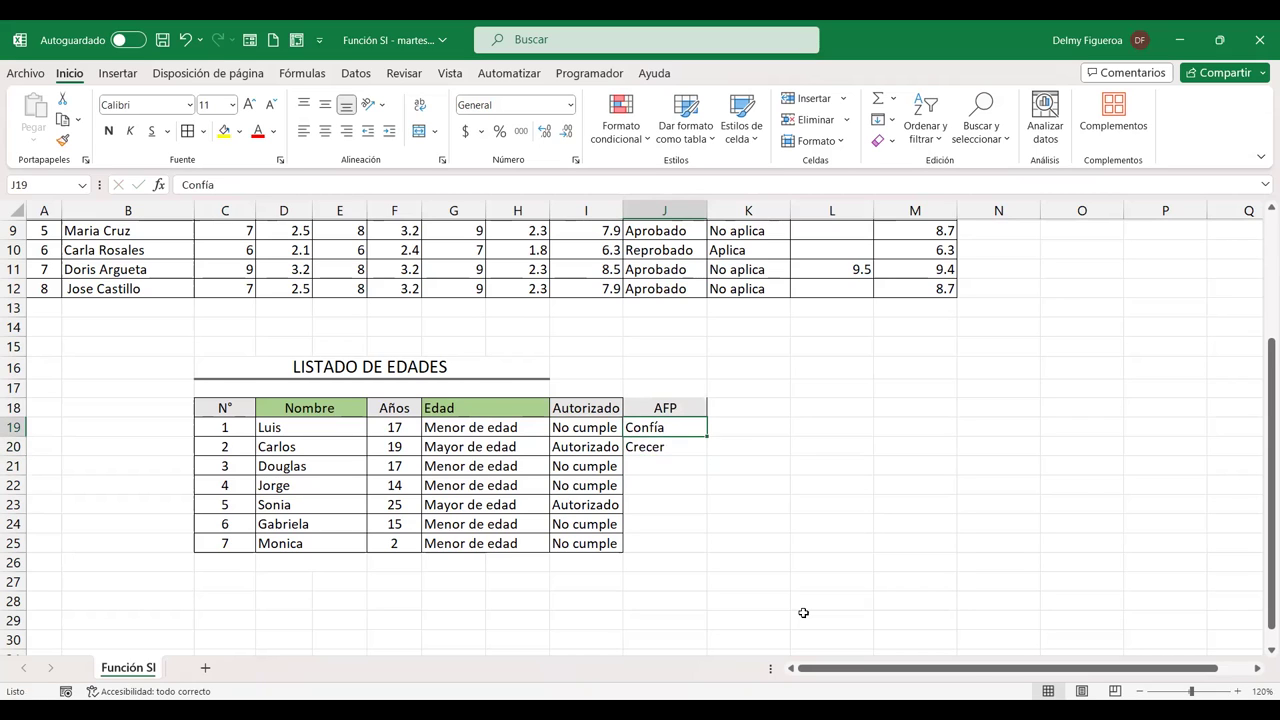
{"action": "key", "text": "shift+Down"}
{"action": "key", "text": "ctrl+c"}
{"action": "key", "text": "Down"}
{"action": "key", "text": "Down"}
{"action": "key", "text": "shift+Down"}
{"action": "key", "text": "shift+Down"}
{"action": "key", "text": "shift+Down"}
{"action": "key", "text": "shift+Down"}
{"action": "key", "text": "Return"}
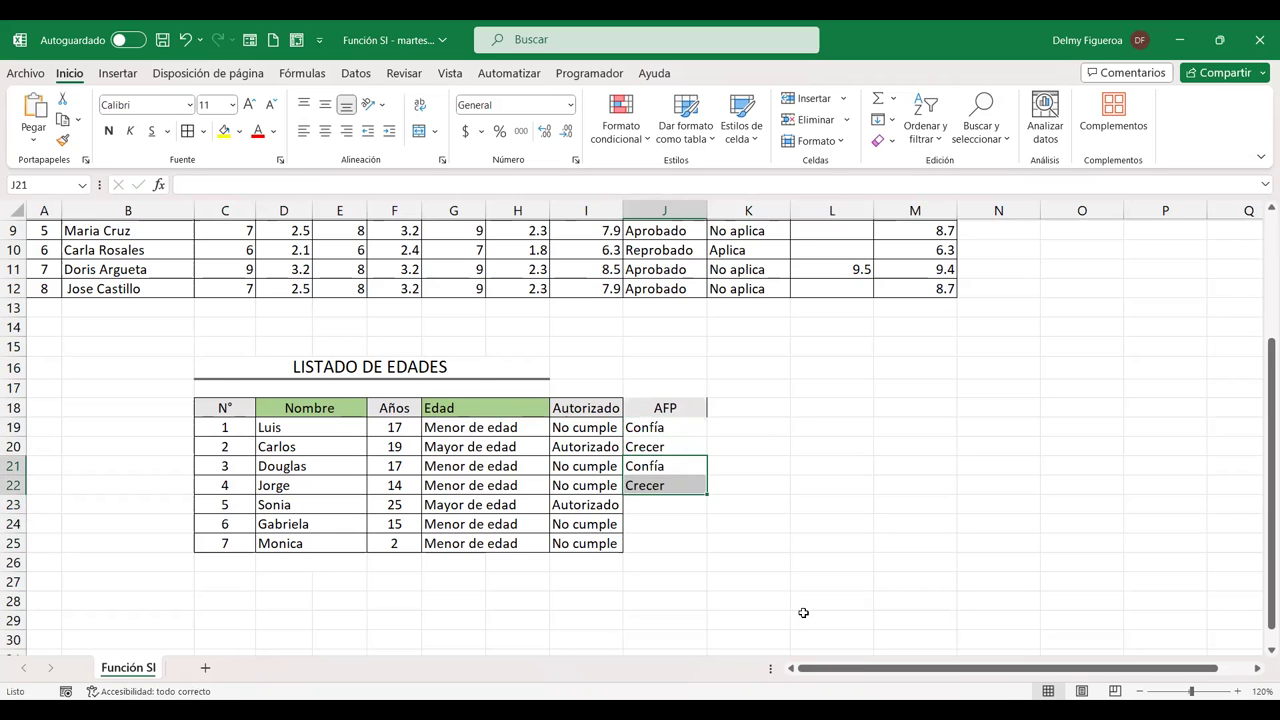
{"action": "key", "text": "Down"}
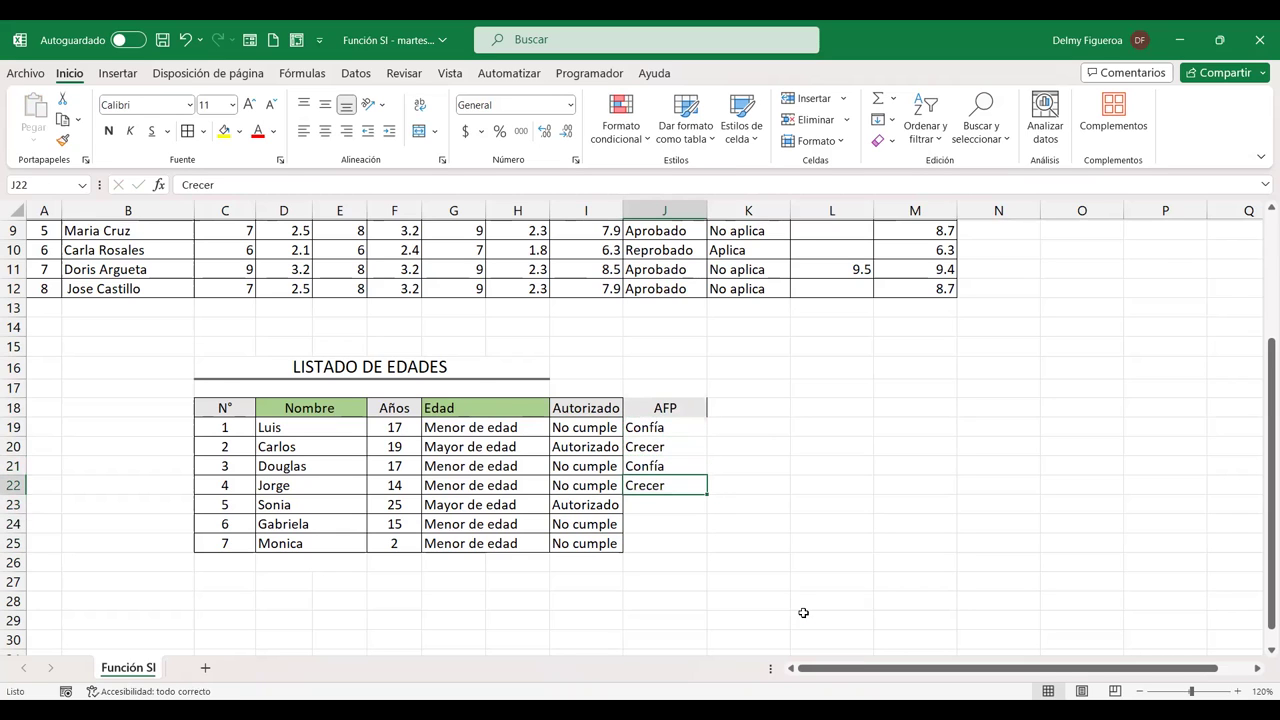
Complete the AFP column with Crecer, Confía and Crecer in J23:J25 and apply borders to J18:J25
{"action": "key", "text": "Down"}
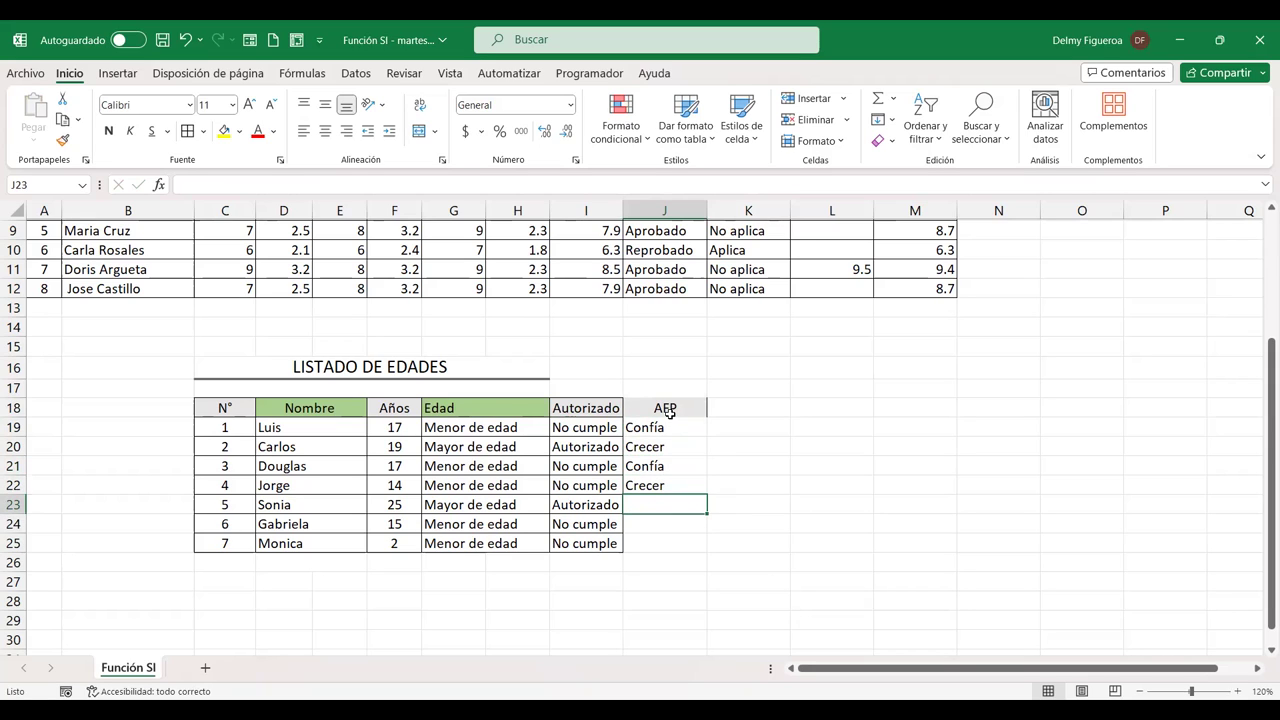
{"action": "left_click_drag", "start_coordinate": [672, 440], "coordinate": [707, 546]}
{"action": "left_click_drag", "start_coordinate": [674, 430], "coordinate": [666, 543]}
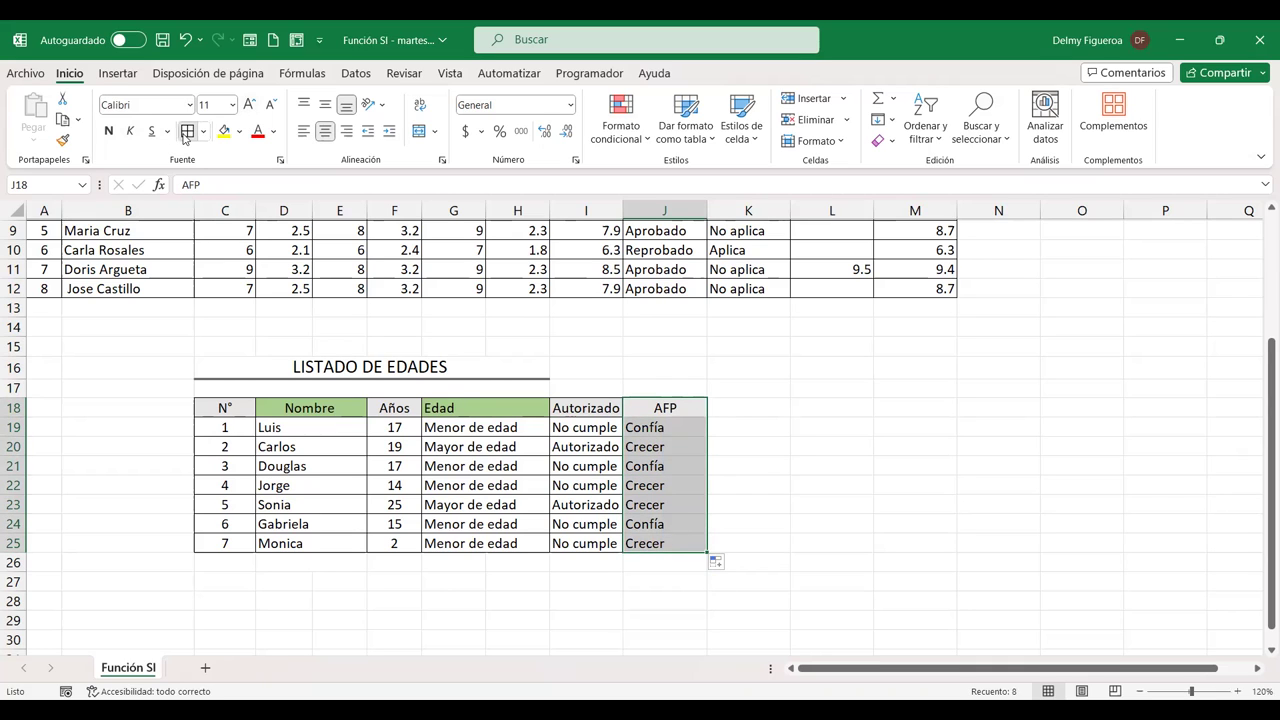
{"action": "left_click", "coordinate": [740, 406]}
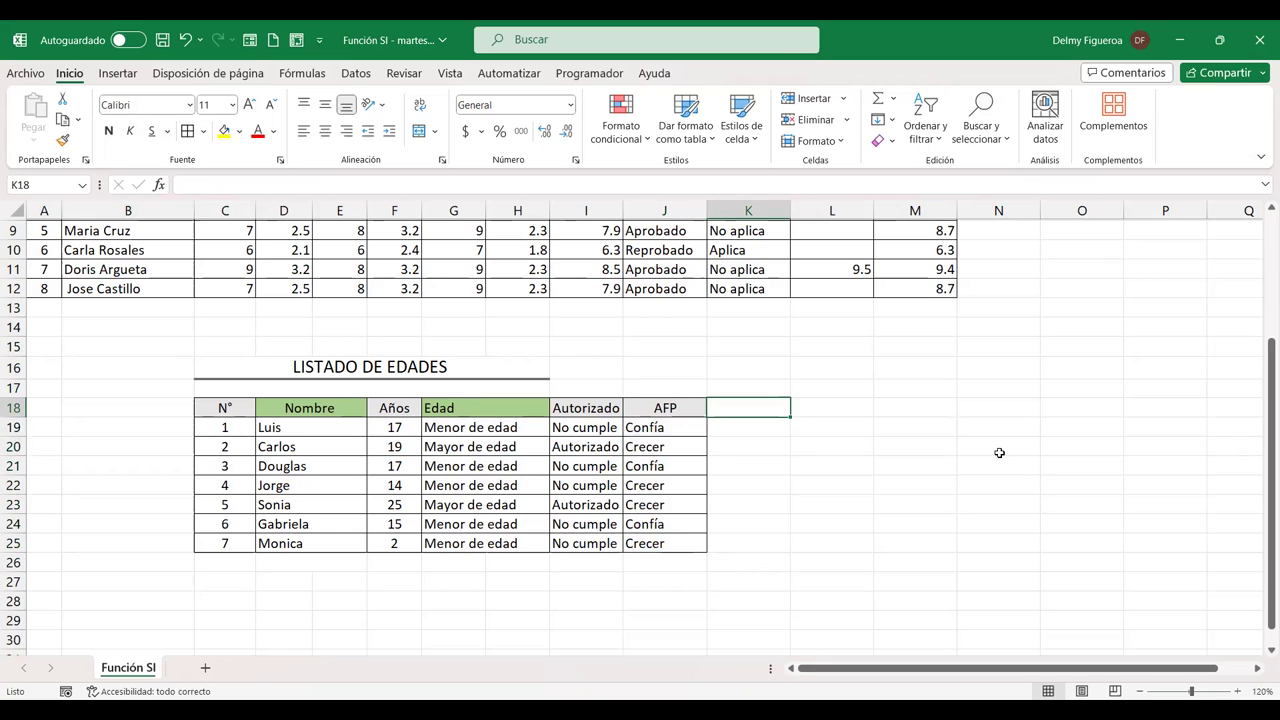
{"action": "left_click", "coordinate": [999, 447]}
{"action": "type", "text": "Por"}
{"action": "key", "text": "BackSpace"}
{"action": "key", "text": "BackSpace"}
{"action": "key", "text": "BackSpace"}
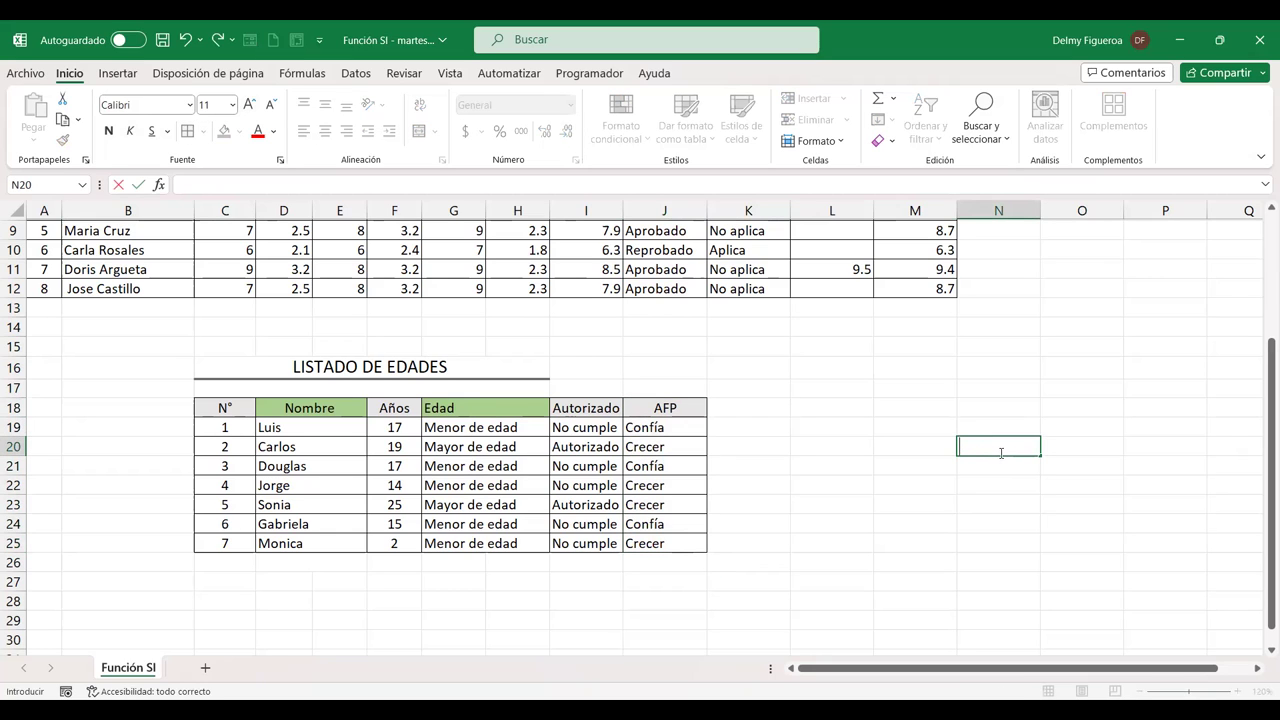
Add the header % de descuento in K18 and fit column K's width to its contents
{"action": "left_click", "coordinate": [758, 414]}
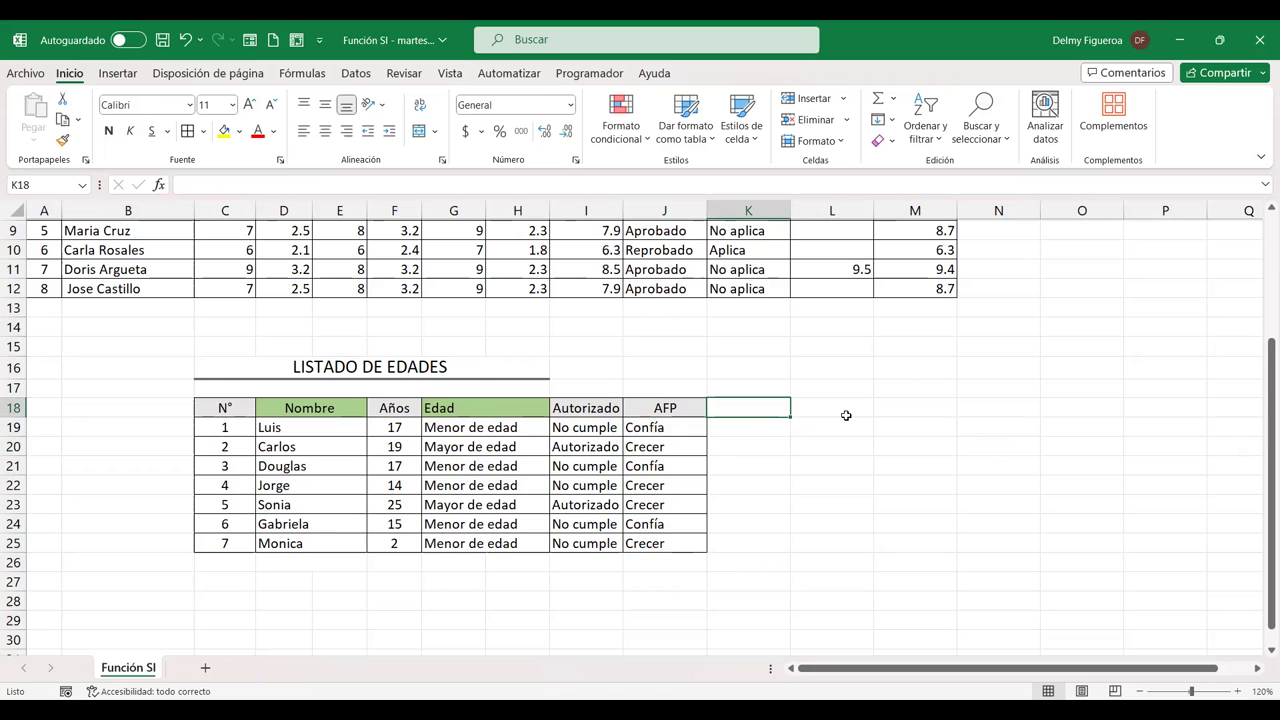
{"action": "type", "text": "% de"}
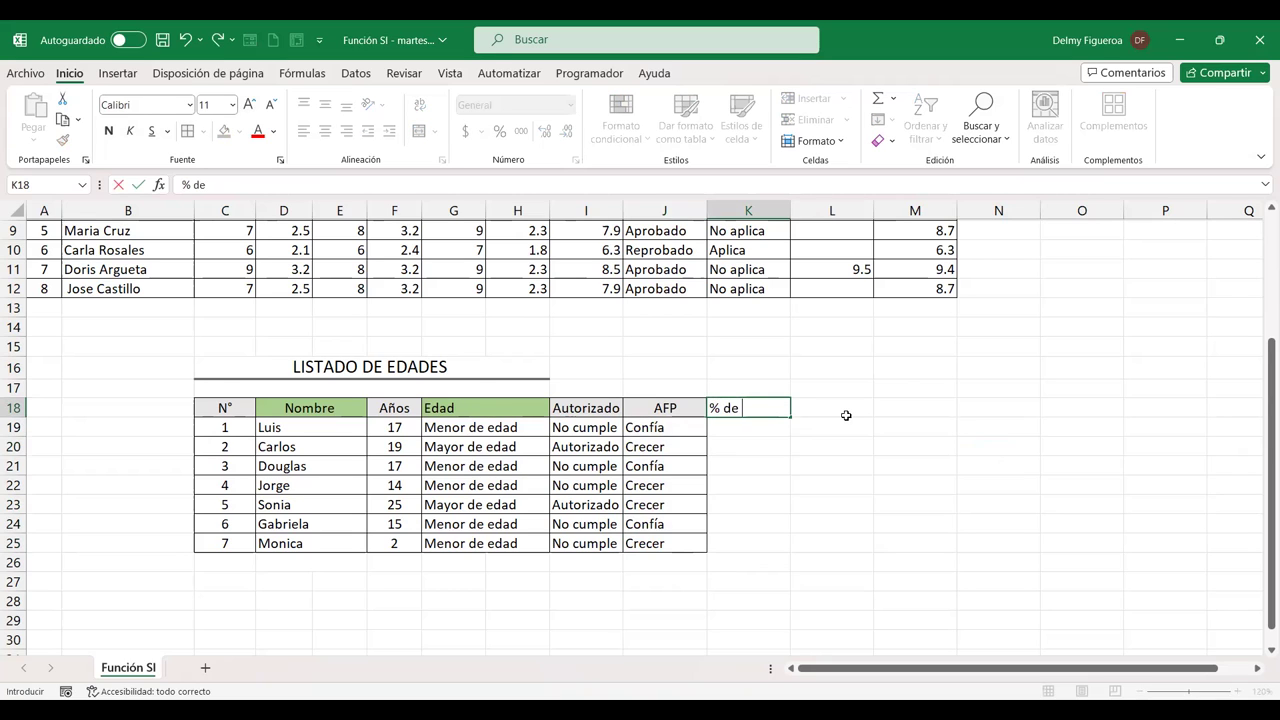
{"action": "type", "text": " descuento"}
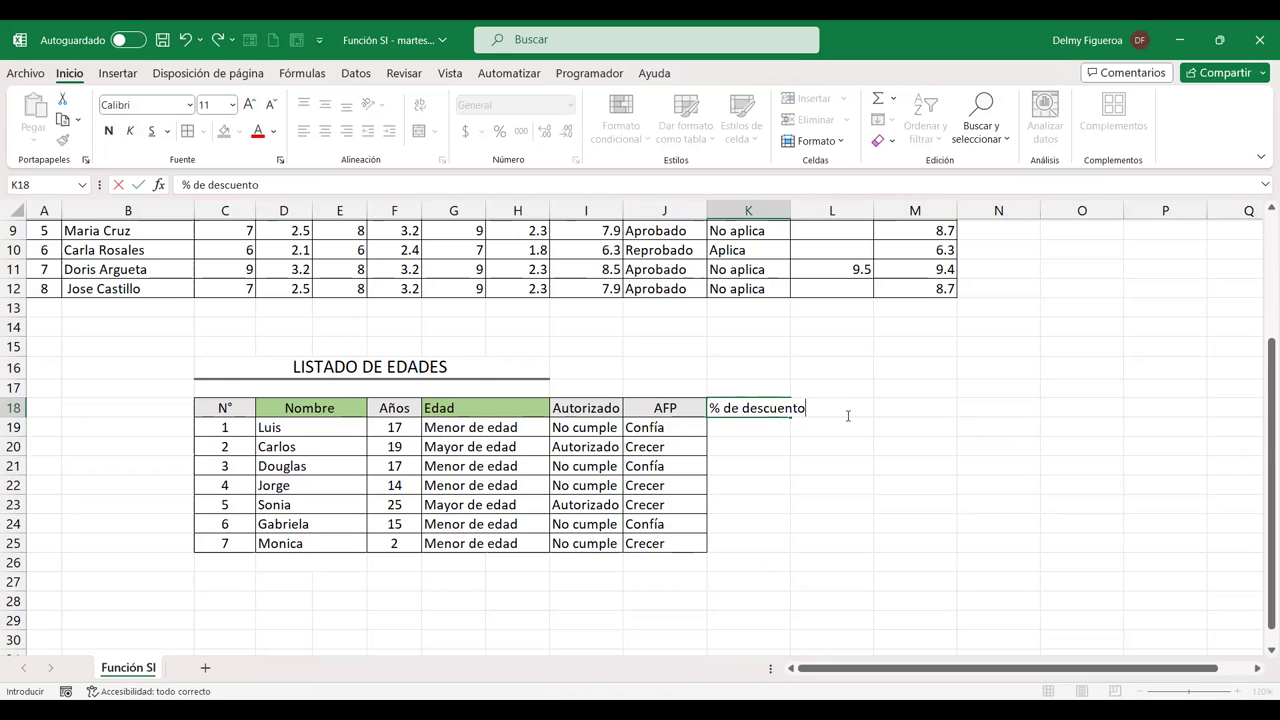
{"action": "key", "text": "Return"}
{"action": "double_click", "coordinate": [790, 210]}
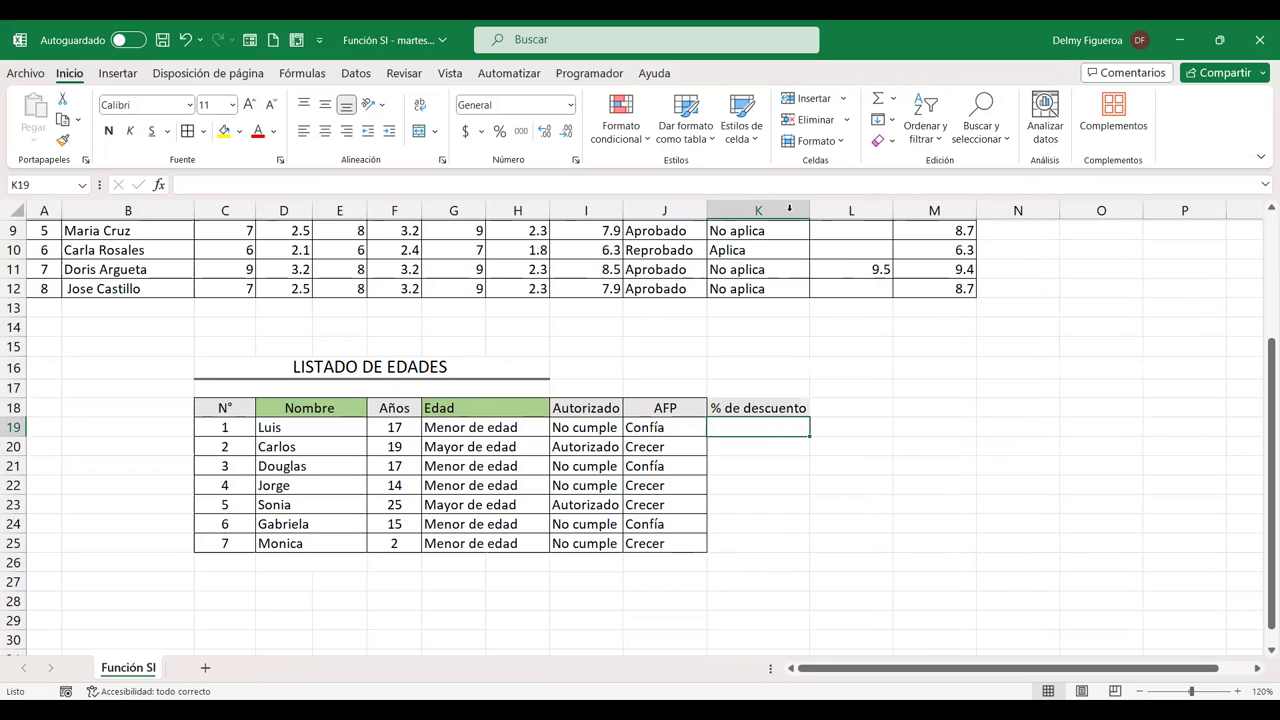
Enter the formula +SI(J19="Confía";F19*6.25%;F19*7.25%) in K19, under % de descuento
{"action": "type", "text": "+si"}
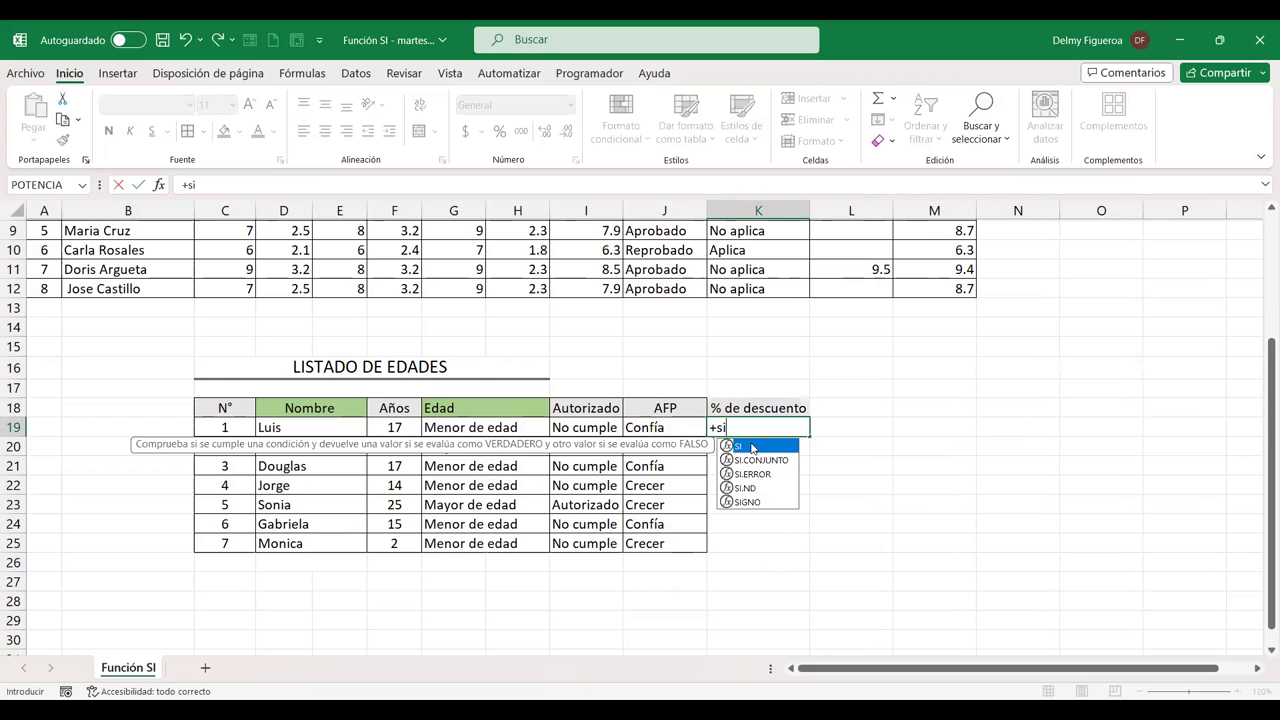
{"action": "key", "text": "Tab"}
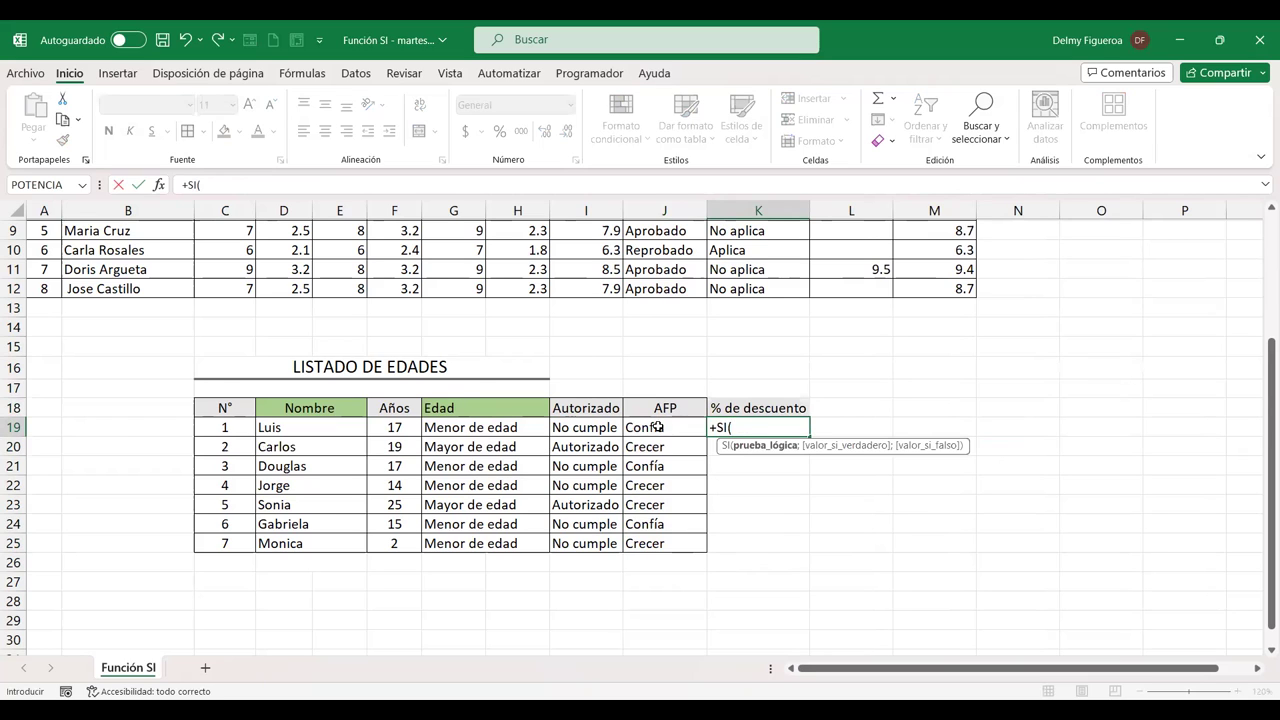
{"action": "left_click", "coordinate": [657, 427]}
{"action": "type", "text": "="}
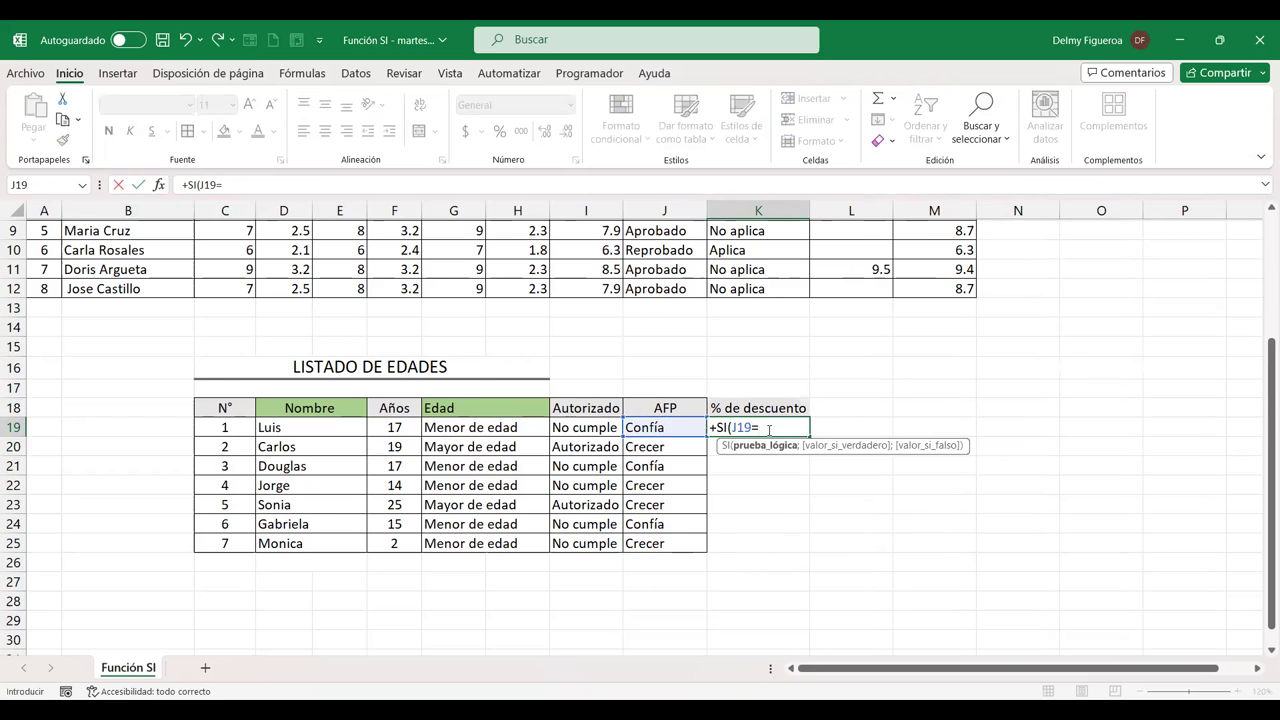
{"action": "type", "text": "\"Confía\";"}
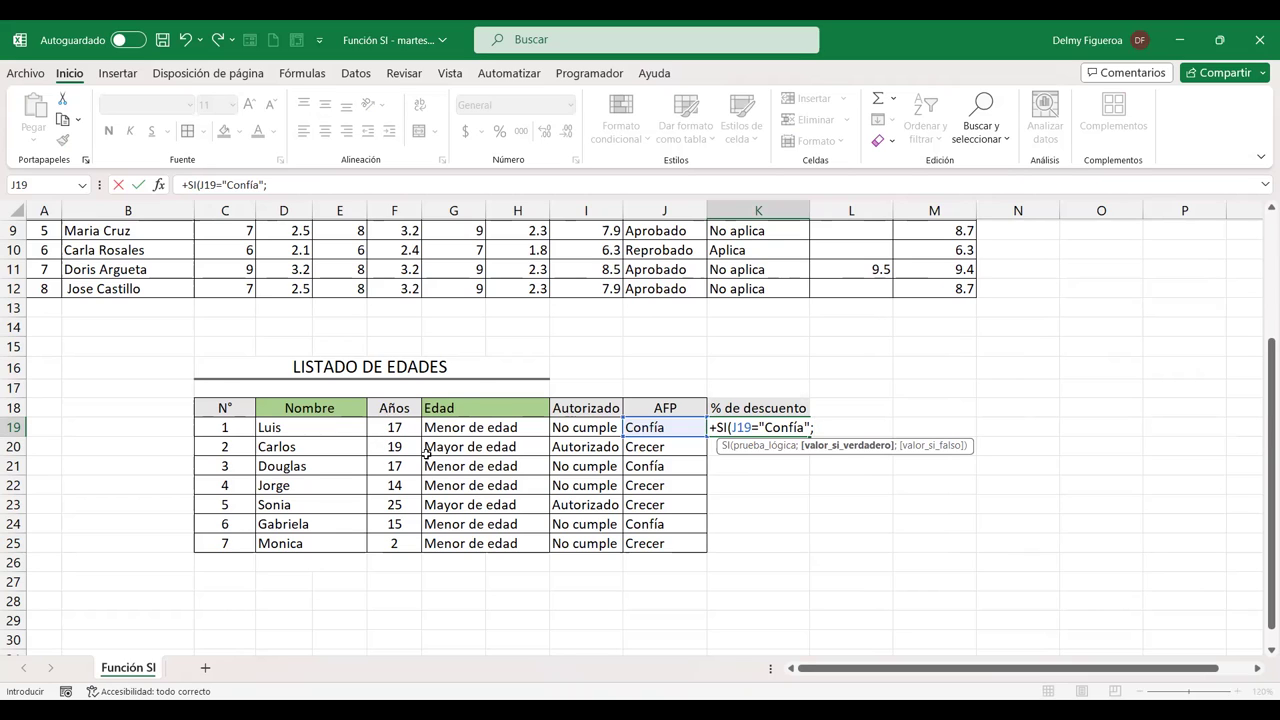
{"action": "left_click", "coordinate": [397, 427]}
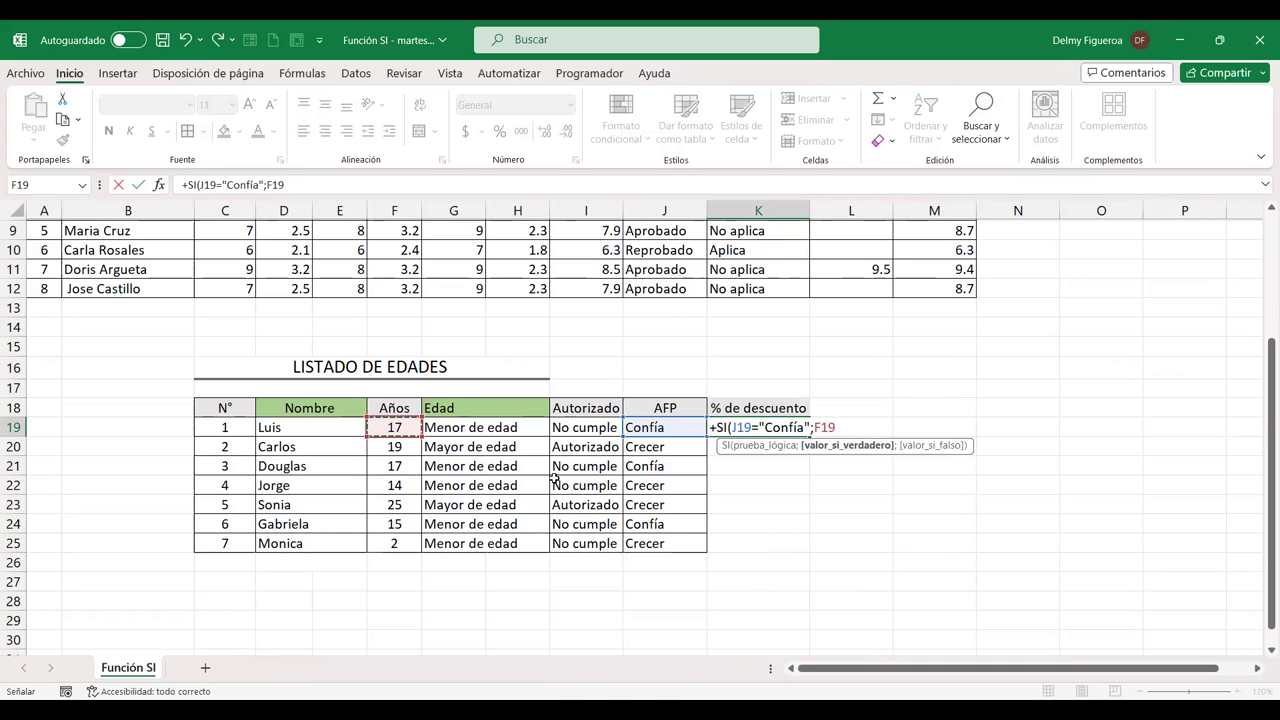
{"action": "type", "text": "*"}
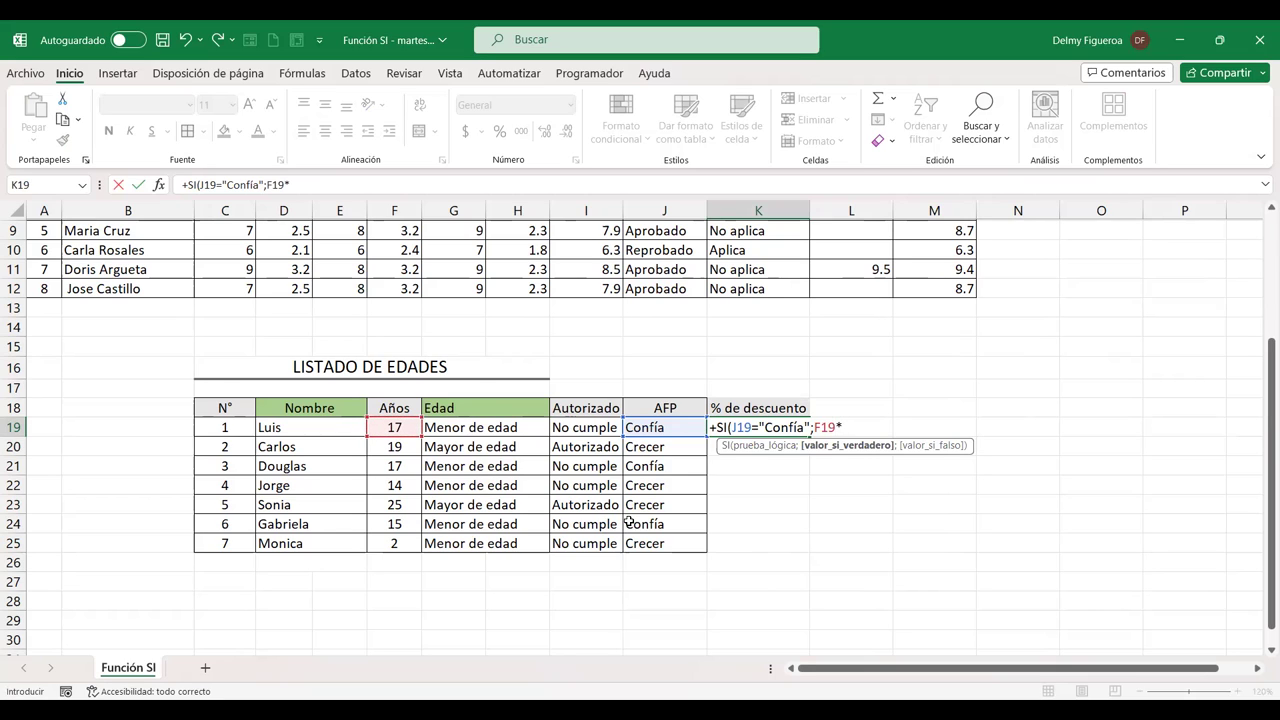
{"action": "type", "text": "6.25%;"}
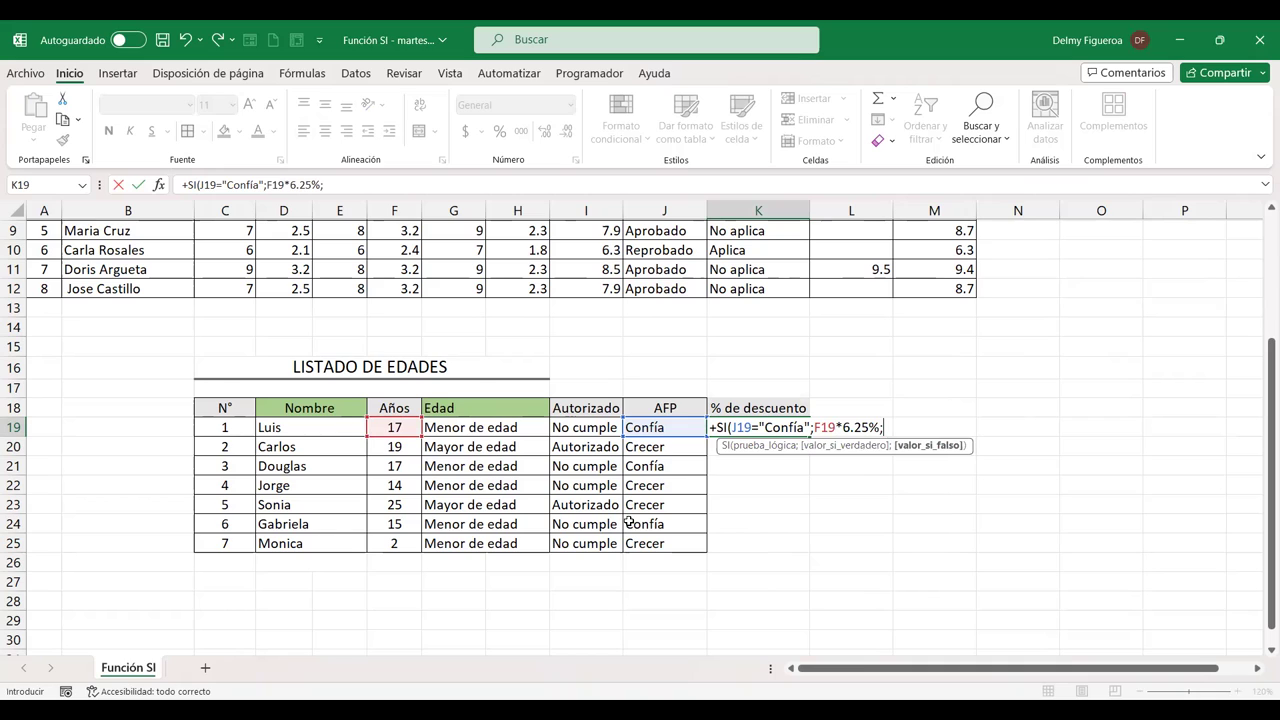
{"action": "left_click", "coordinate": [395, 427]}
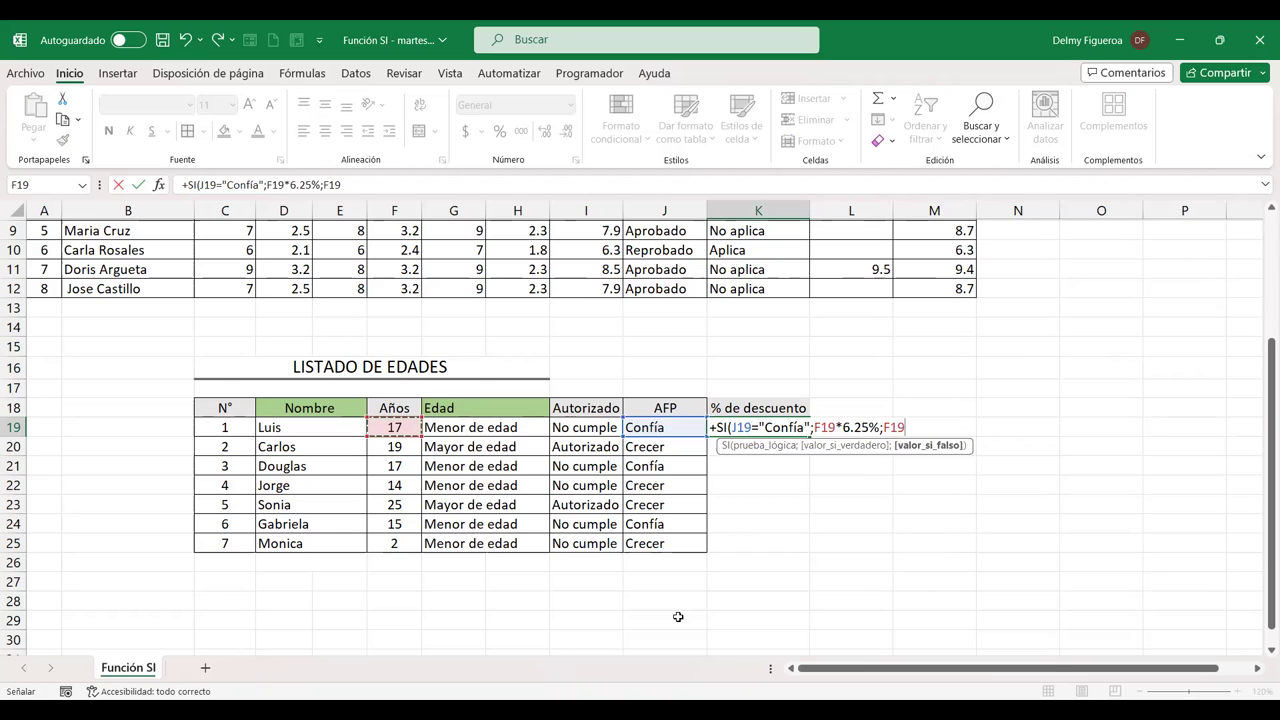
{"action": "type", "text": "*7.25%"}
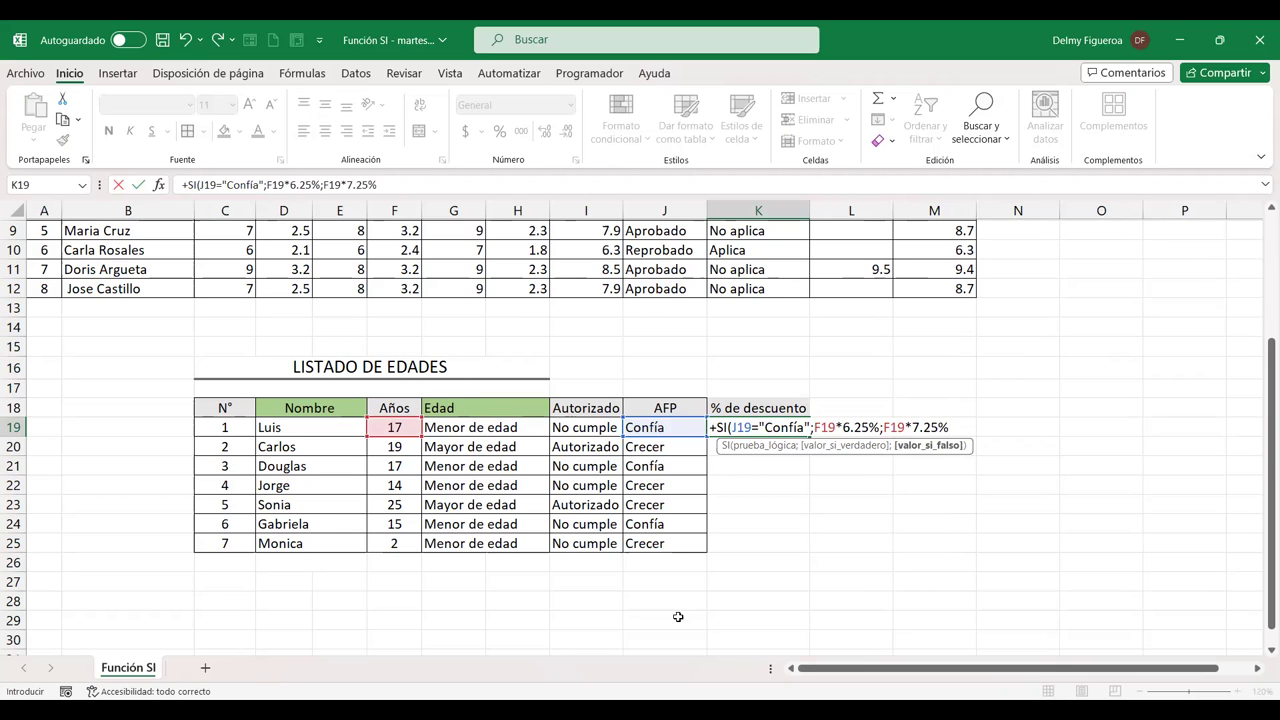
{"action": "type", "text": ")"}
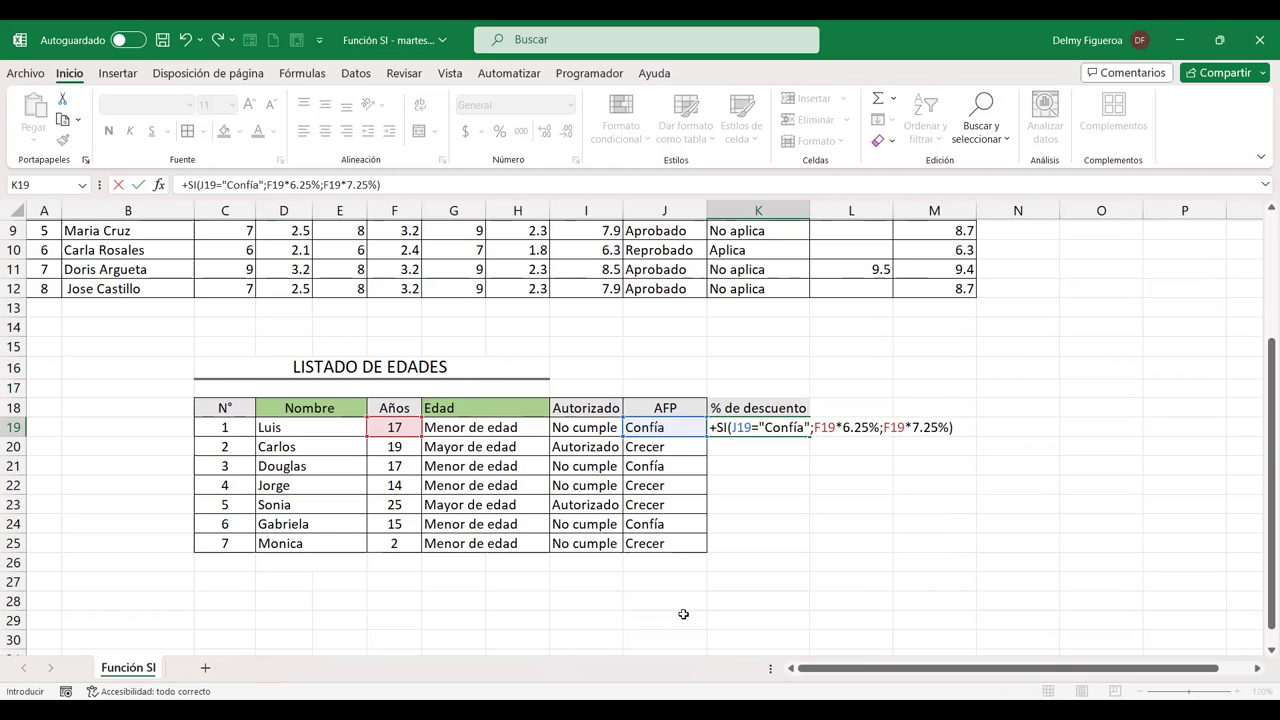
{"action": "left_click", "coordinate": [746, 430]}
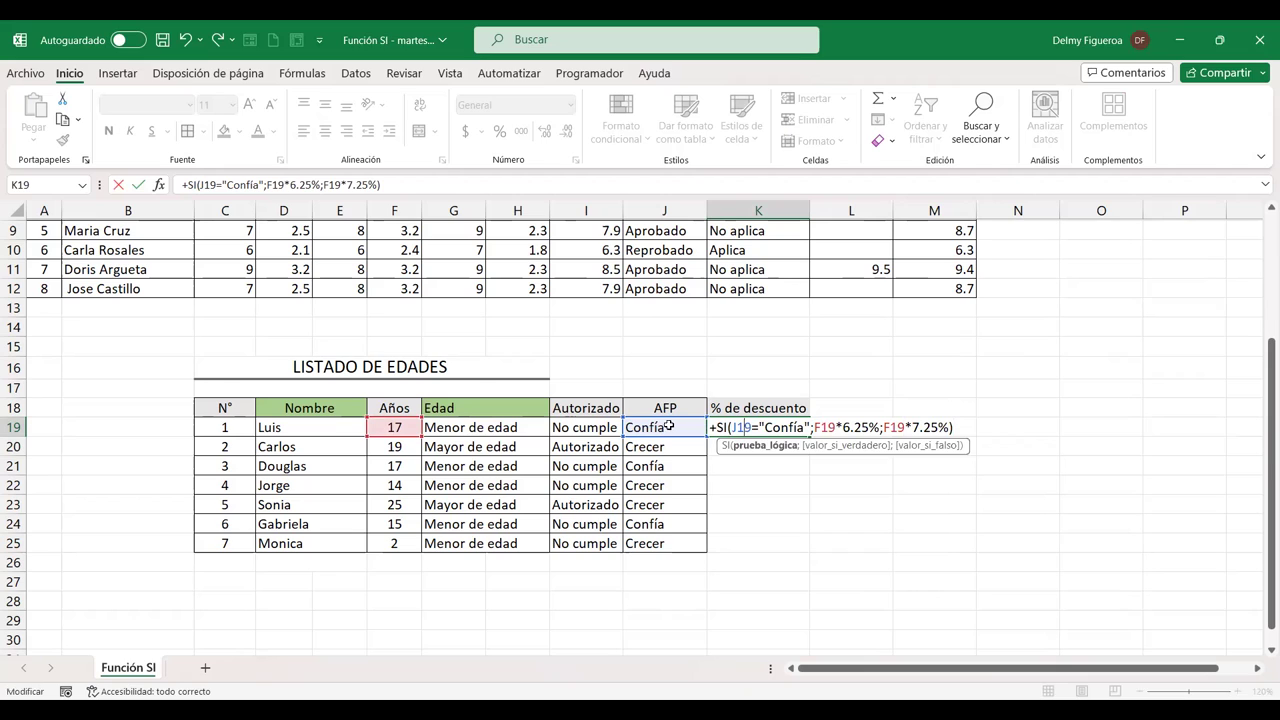
{"action": "left_click", "coordinate": [855, 427]}
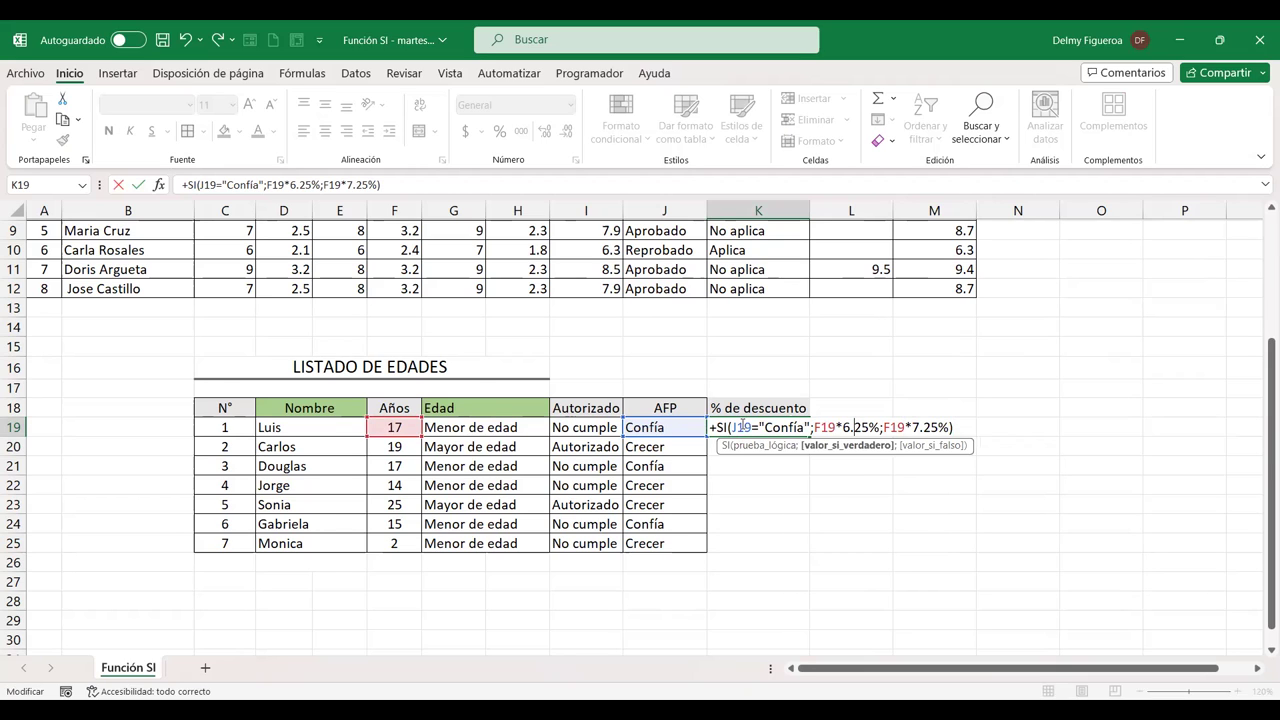
{"action": "left_click", "coordinate": [932, 426]}
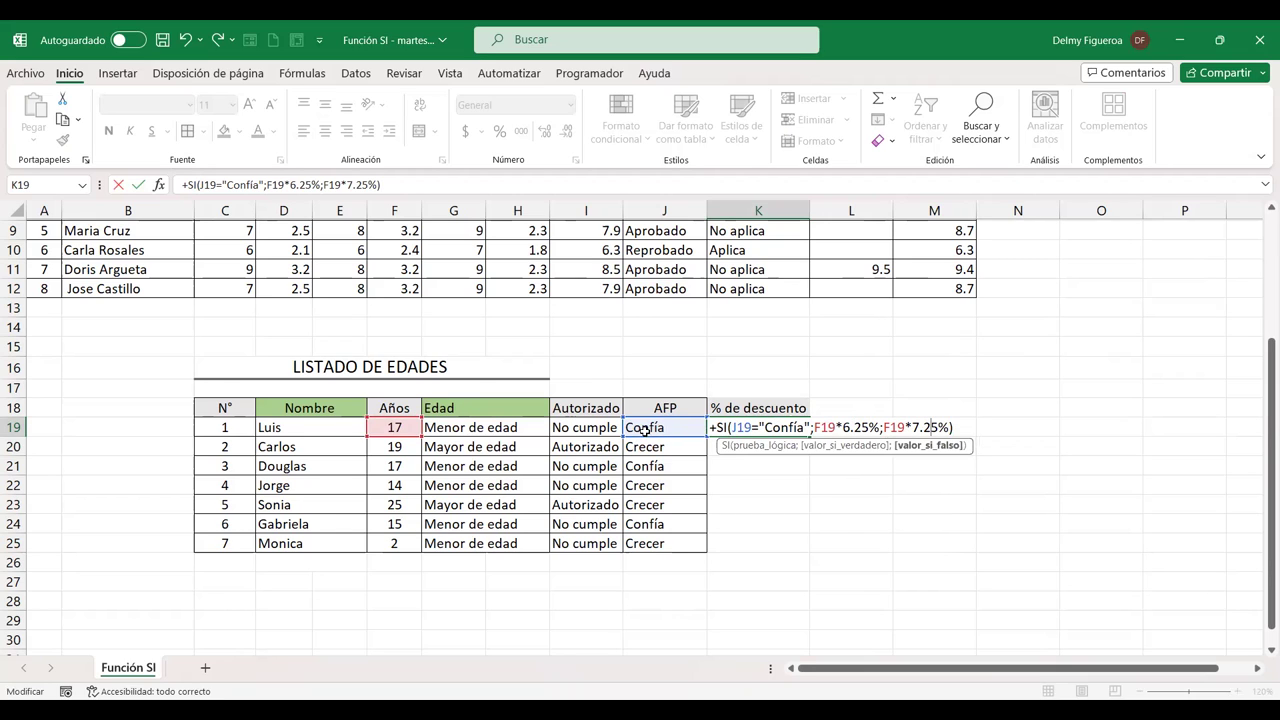
{"action": "key", "text": "Return"}
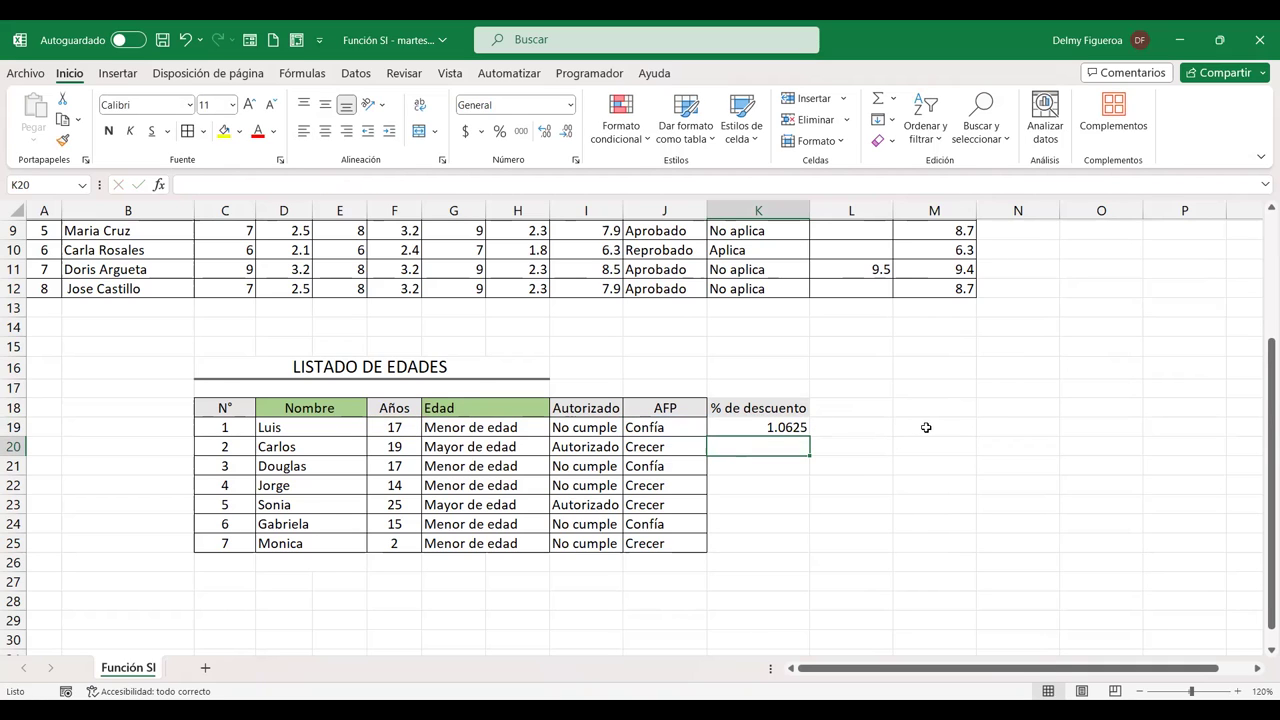
Fill the K19 discount formula down to K25
{"action": "left_click", "coordinate": [967, 422]}
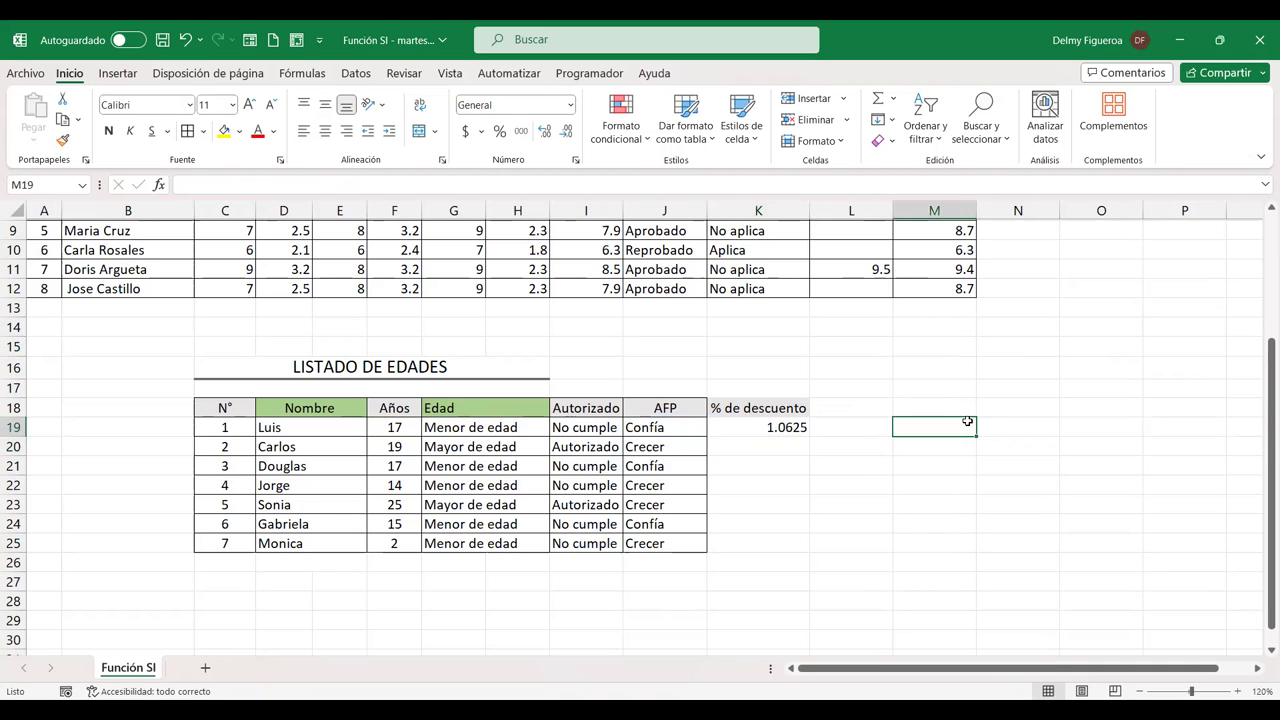
{"action": "left_click", "coordinate": [760, 430]}
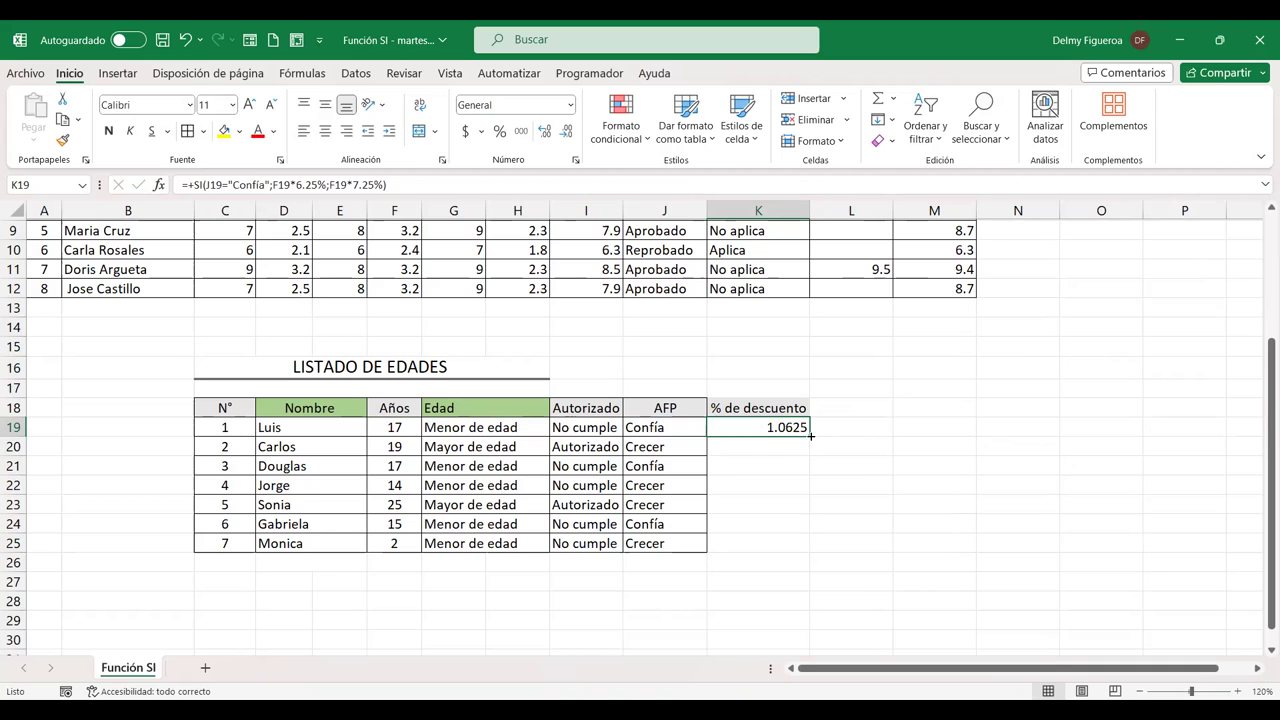
{"action": "left_click_drag", "start_coordinate": [811, 436], "coordinate": [806, 550]}
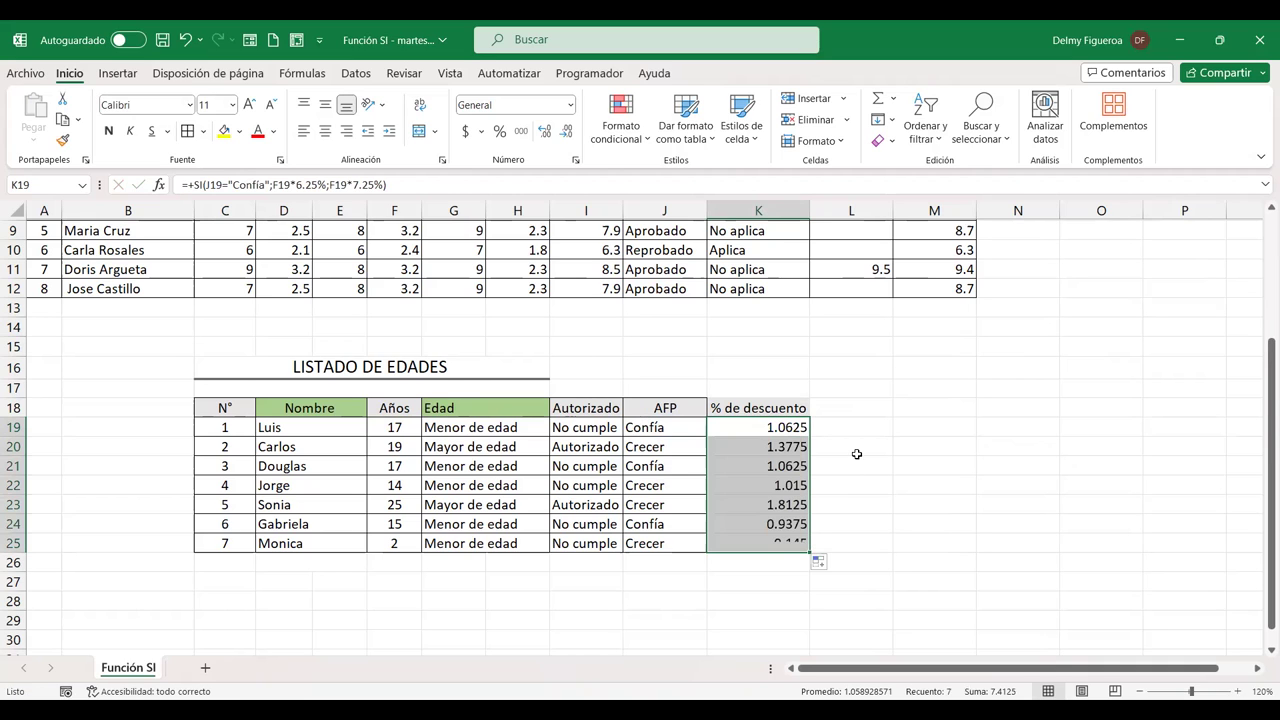
Enter the check formula +F19*6.25% in M19, beside the LISTADO DE EDADES table
{"action": "left_click", "coordinate": [920, 427]}
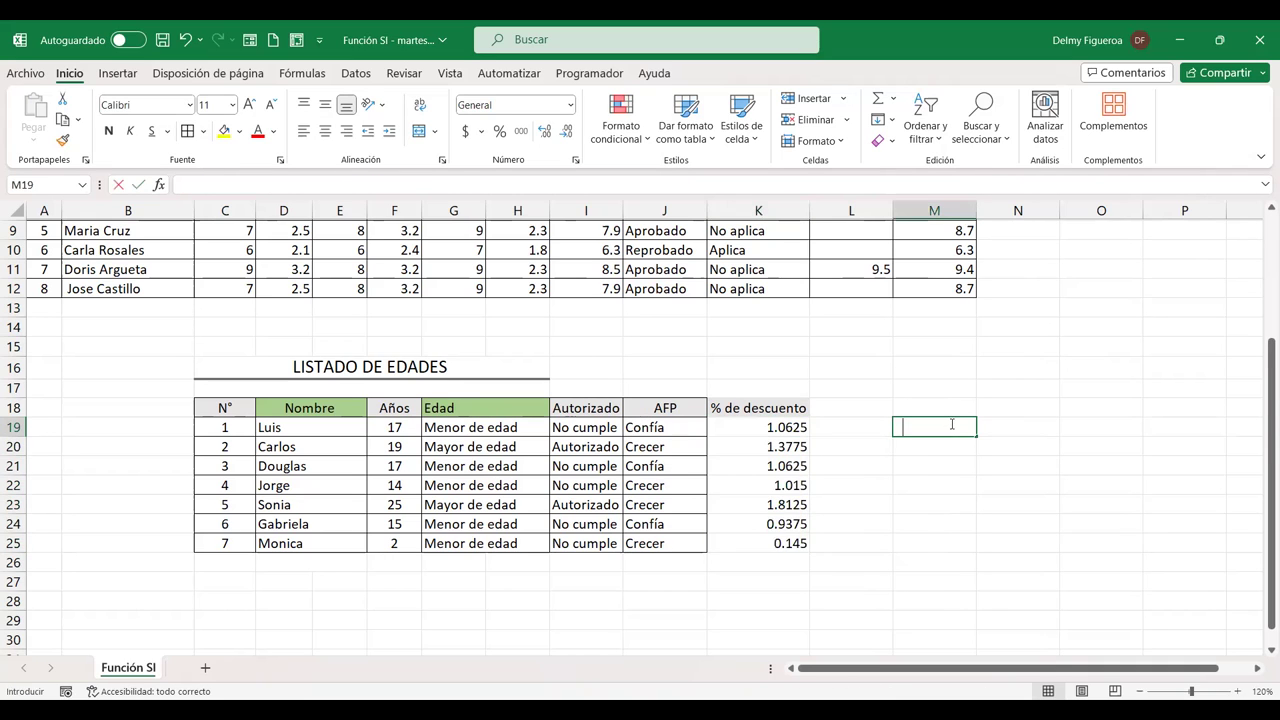
{"action": "type", "text": "+"}
{"action": "left_click", "coordinate": [399, 428]}
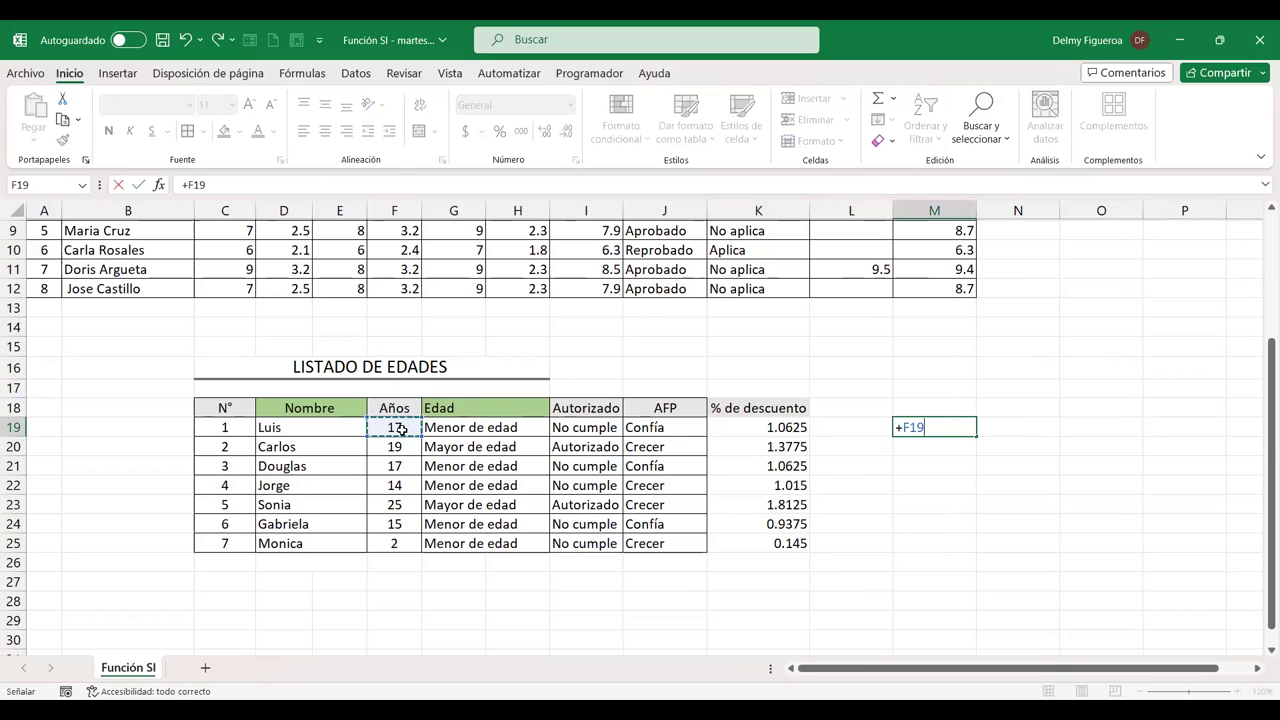
{"action": "type", "text": "*6.25%"}
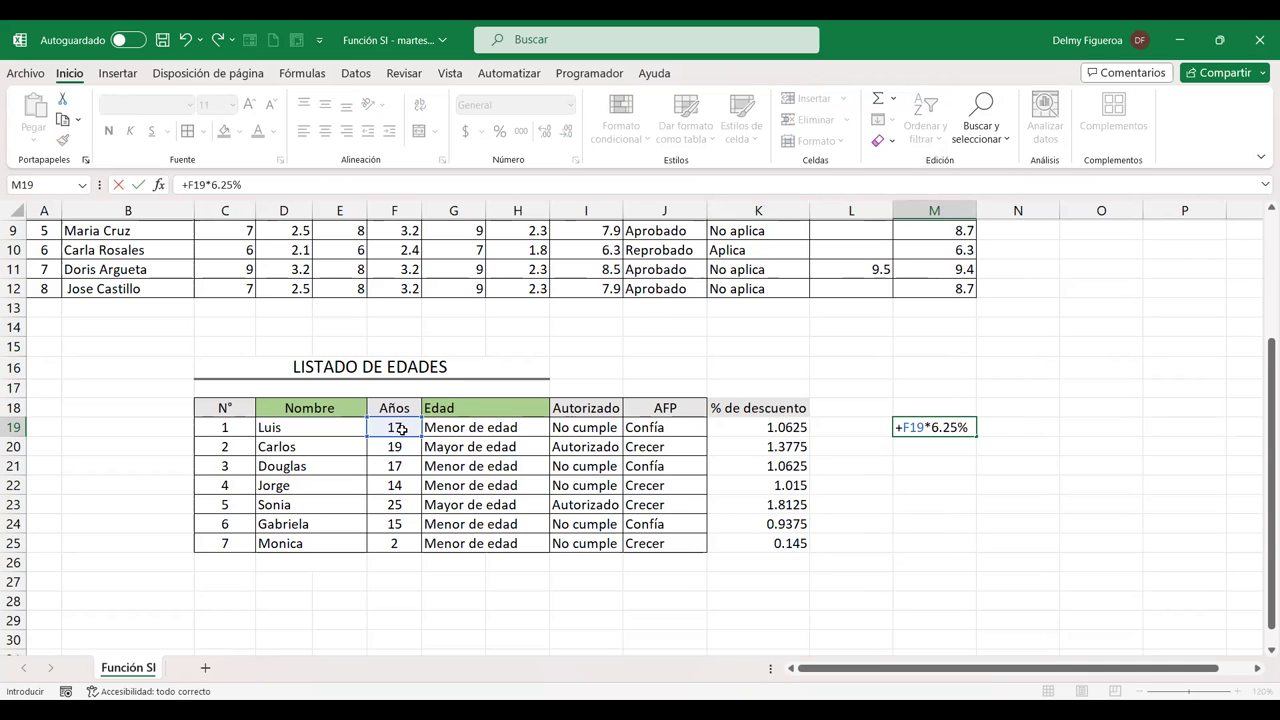
{"action": "key", "text": "Return"}
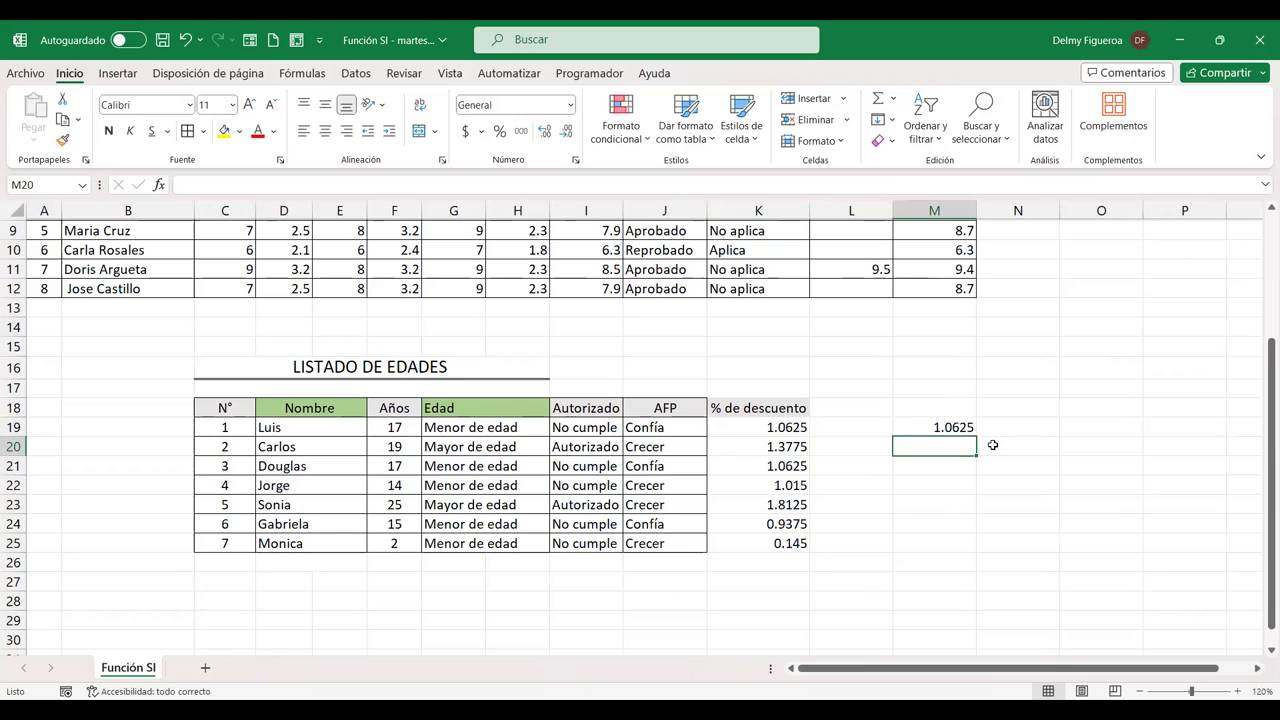
Enter the check formula +F20*7.25% in M20, beside the LISTADO DE EDADES table
{"action": "type", "text": "+"}
{"action": "left_click", "coordinate": [395, 447]}
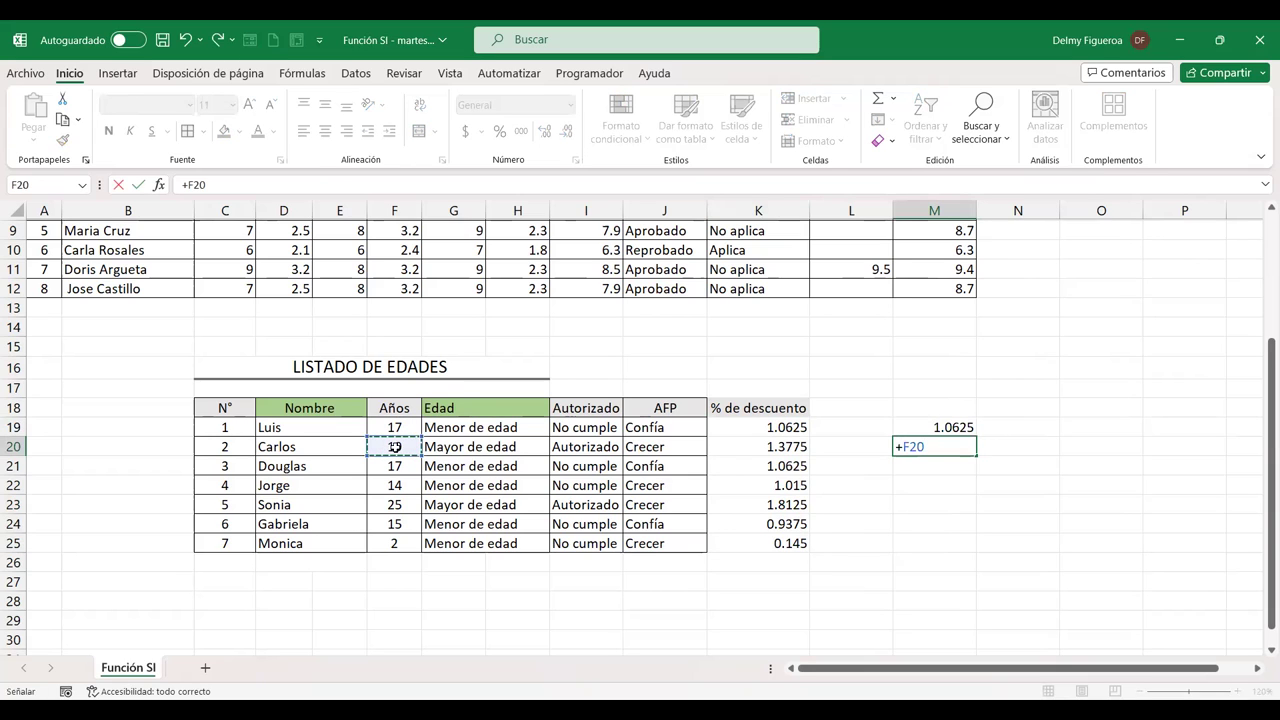
{"action": "type", "text": "*7.25"}
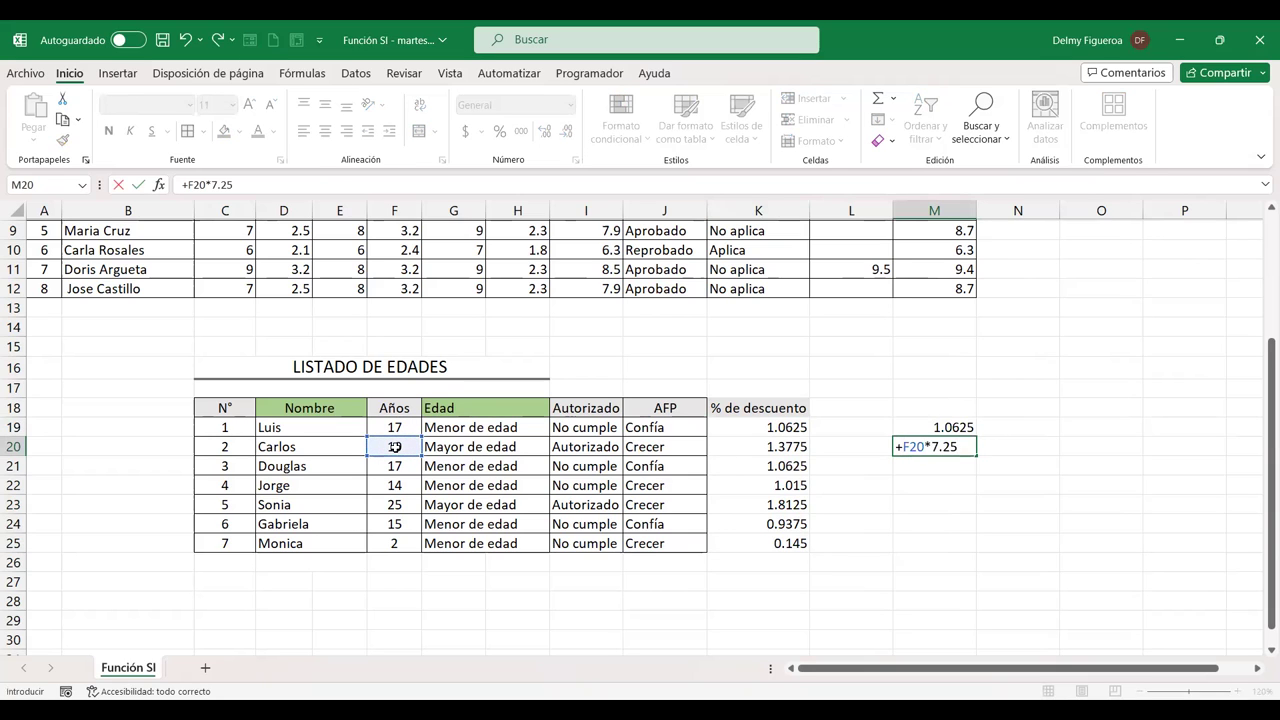
{"action": "type", "text": "%"}
{"action": "key", "text": "Return"}
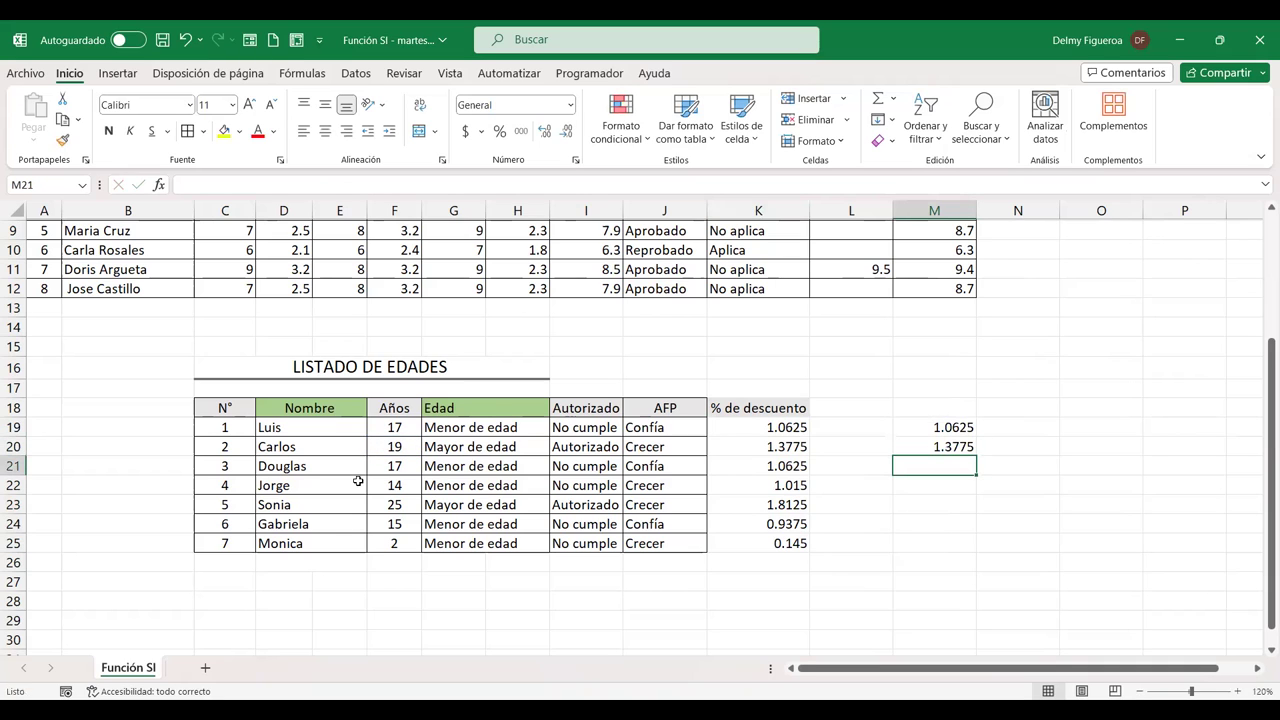
Clear the check formulas from M19:M23
{"action": "left_click_drag", "start_coordinate": [960, 422], "coordinate": [974, 514]}
{"action": "key", "text": "Delete"}
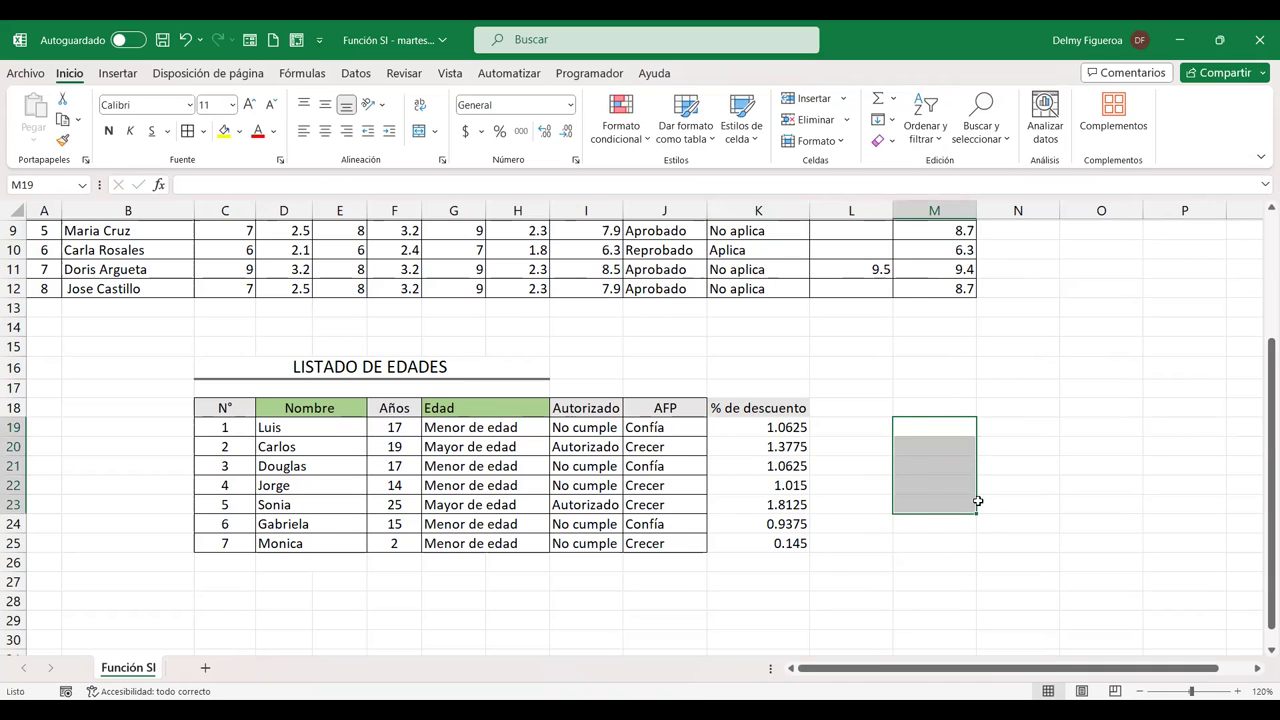
Add cell borders to the % de descuento column, K18:K25
{"action": "left_click_drag", "start_coordinate": [793, 430], "coordinate": [787, 546]}
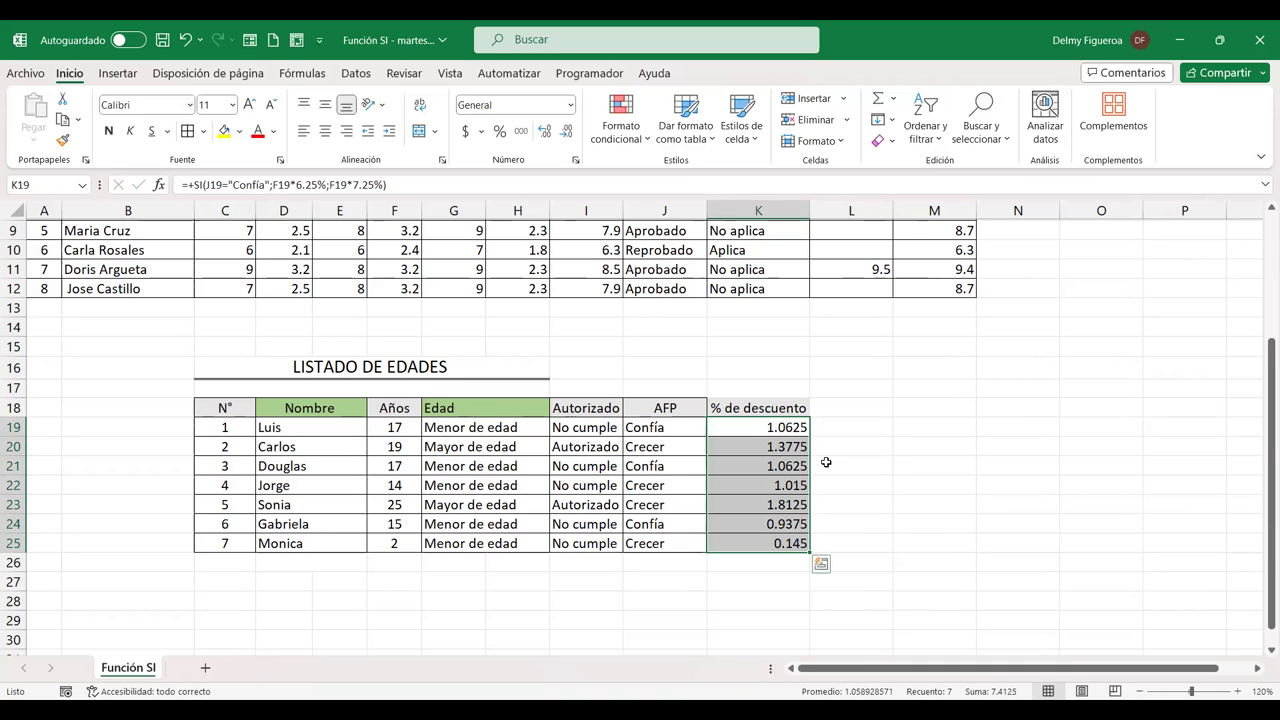
{"action": "left_click_drag", "start_coordinate": [783, 404], "coordinate": [795, 545]}
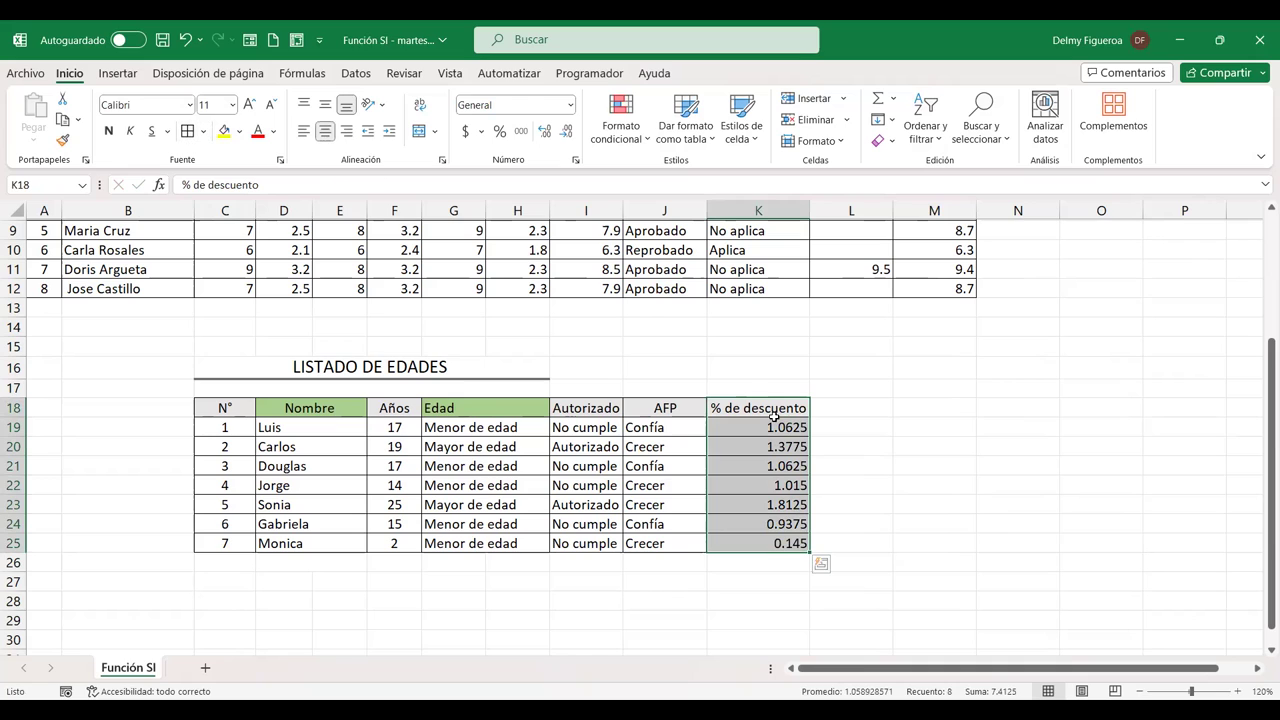
{"action": "left_click", "coordinate": [653, 427]}
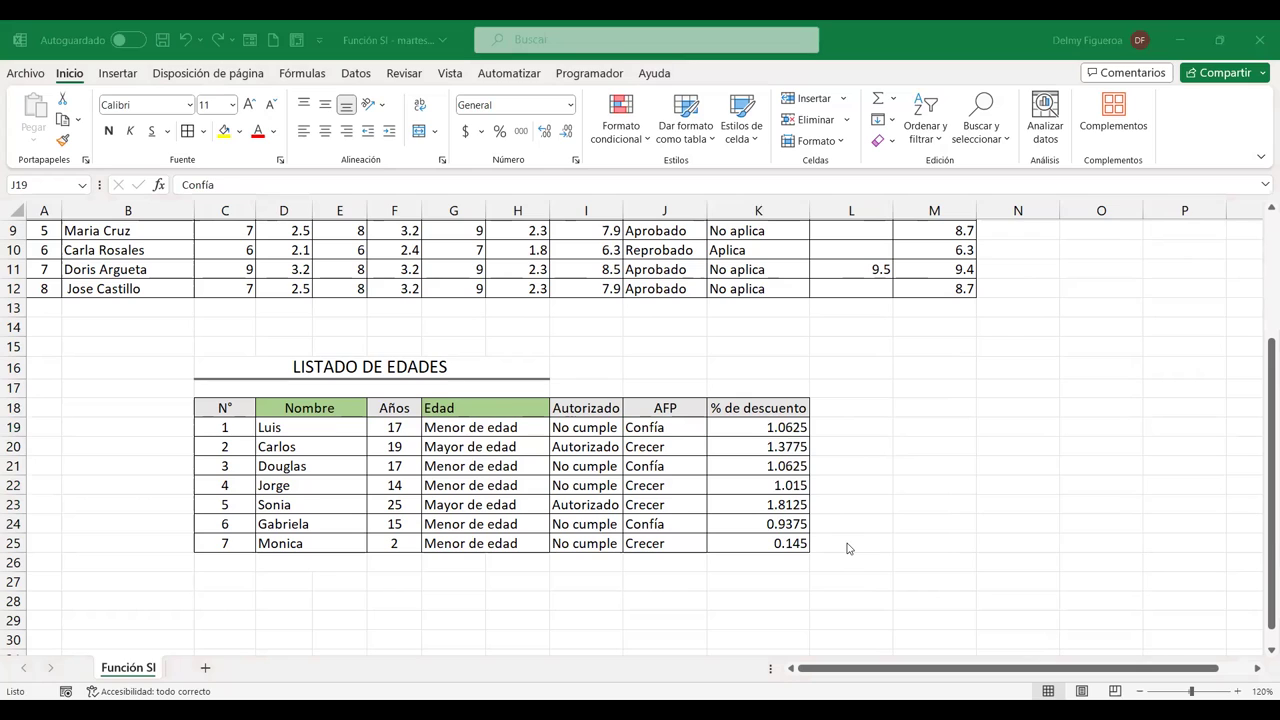
{"action": "left_click", "coordinate": [861, 405]}
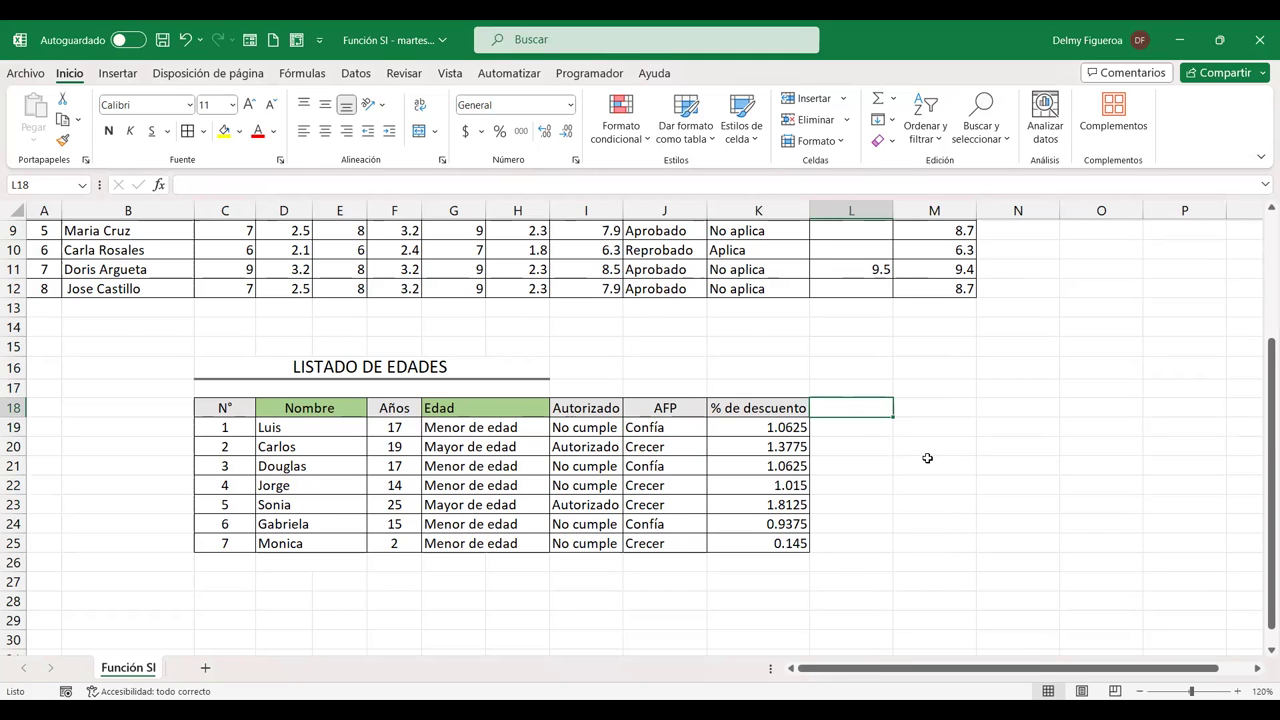
Add the header Cumplió con tarea in N4 of the PROMEDIO DE NOTAS TRIMESTRALES table
{"action": "scroll", "coordinate": [927, 458], "scroll_direction": "up", "scroll_amount": 3}
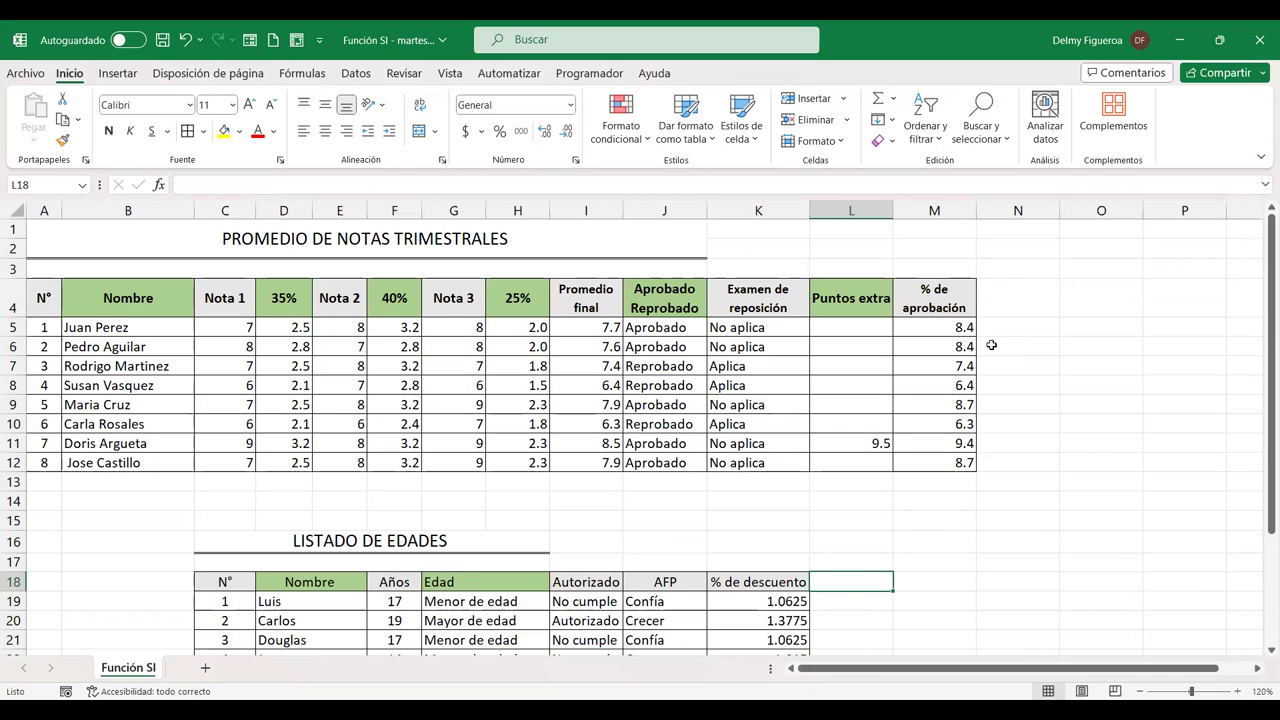
{"action": "left_click", "coordinate": [1023, 299]}
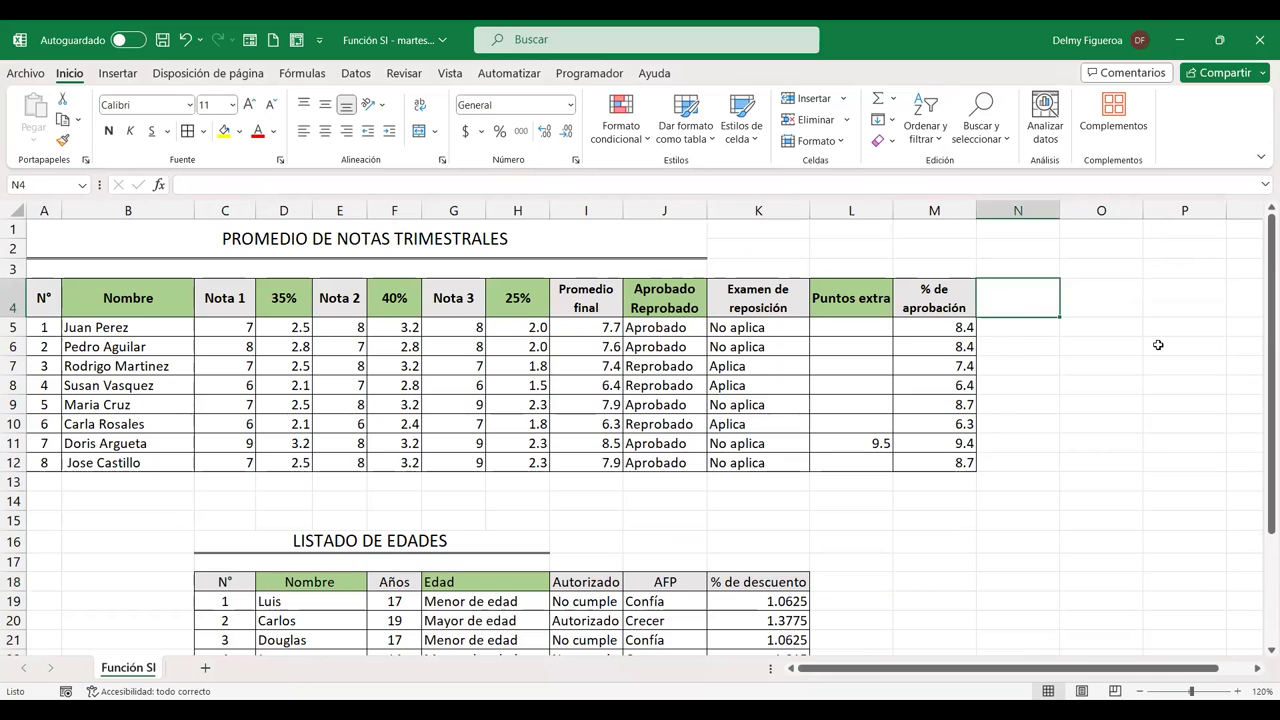
{"action": "type", "text": "Tarea"}
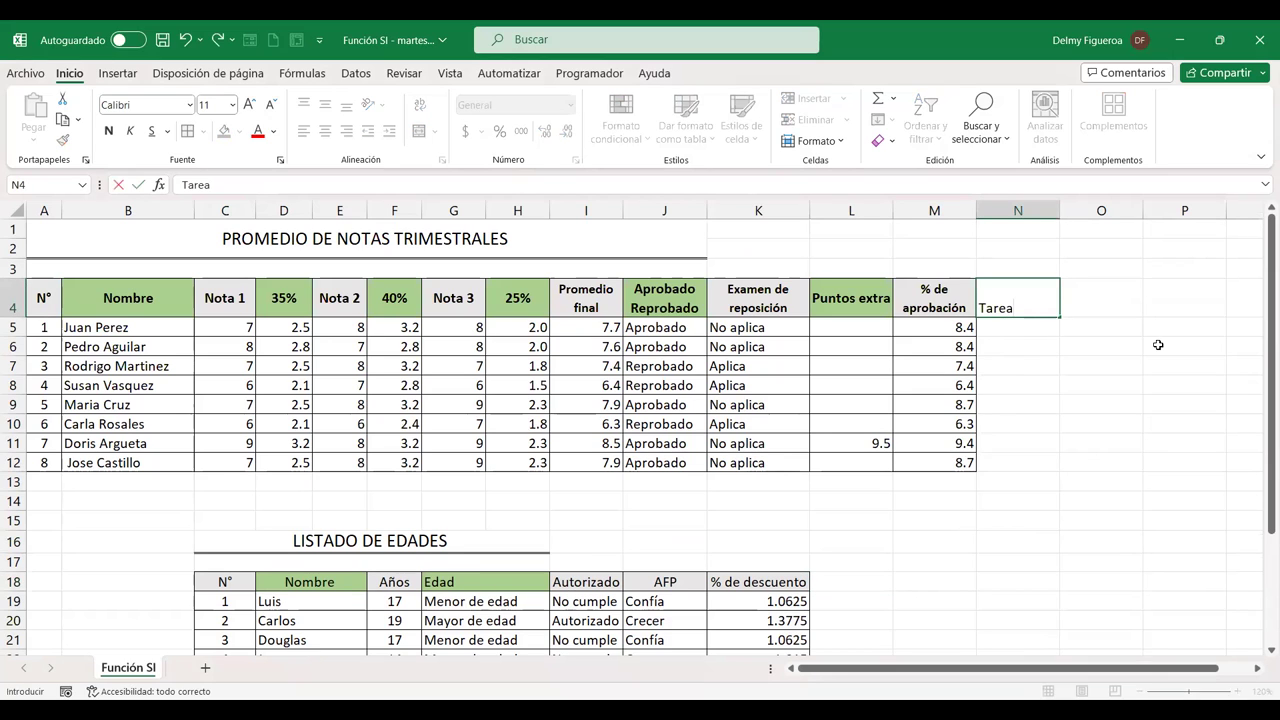
{"action": "key", "text": "BackSpace"}
{"action": "key", "text": "BackSpace"}
{"action": "key", "text": "BackSpace"}
{"action": "key", "text": "BackSpace"}
{"action": "key", "text": "BackSpace"}
{"action": "type", "text": "Cumplió con tarea"}
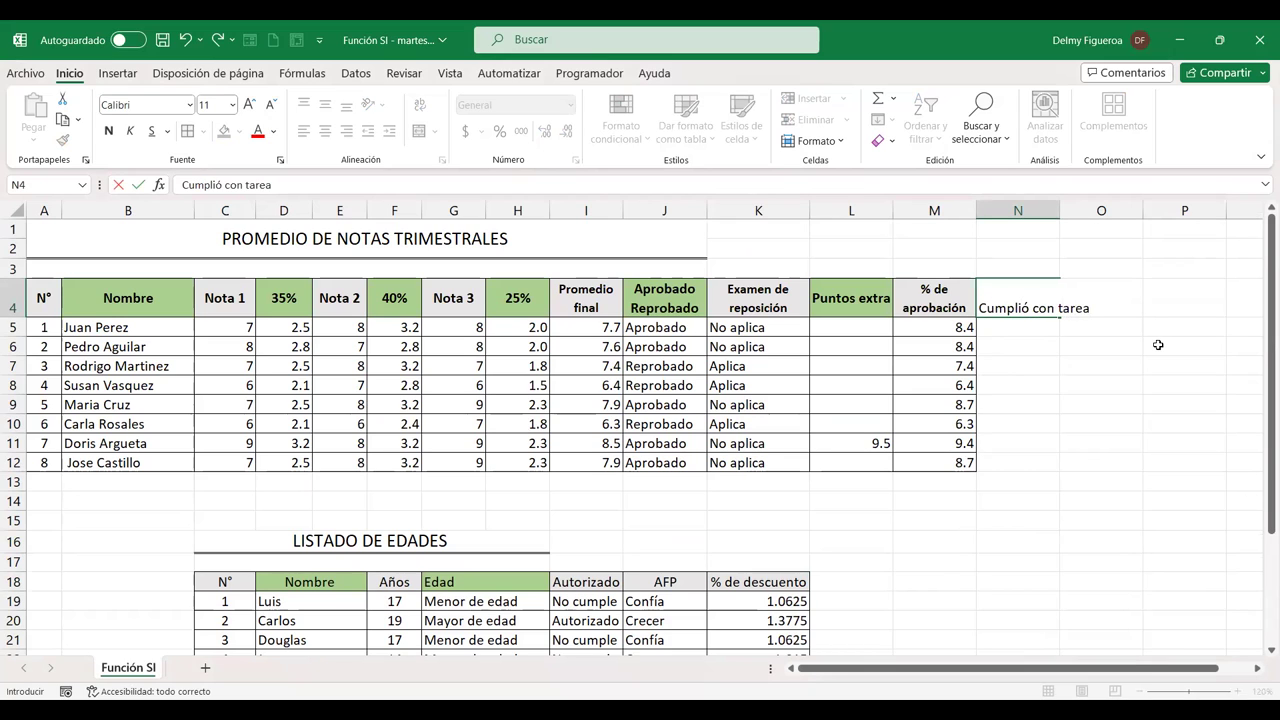
{"action": "key", "text": "Return"}
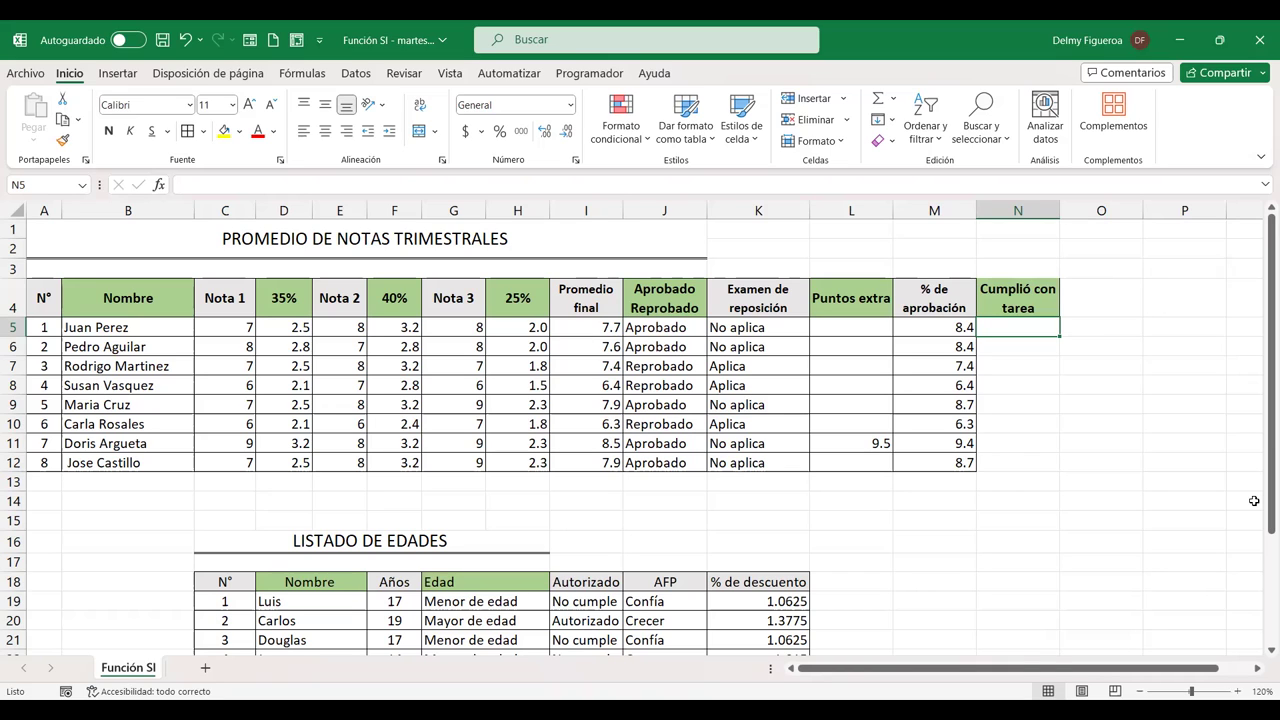
Enter Sí in N5 and No in N6, and repeat the alternating pattern down to N12
{"action": "type", "text": "Sí"}
{"action": "key", "text": "Return"}
{"action": "type", "text": "M"}
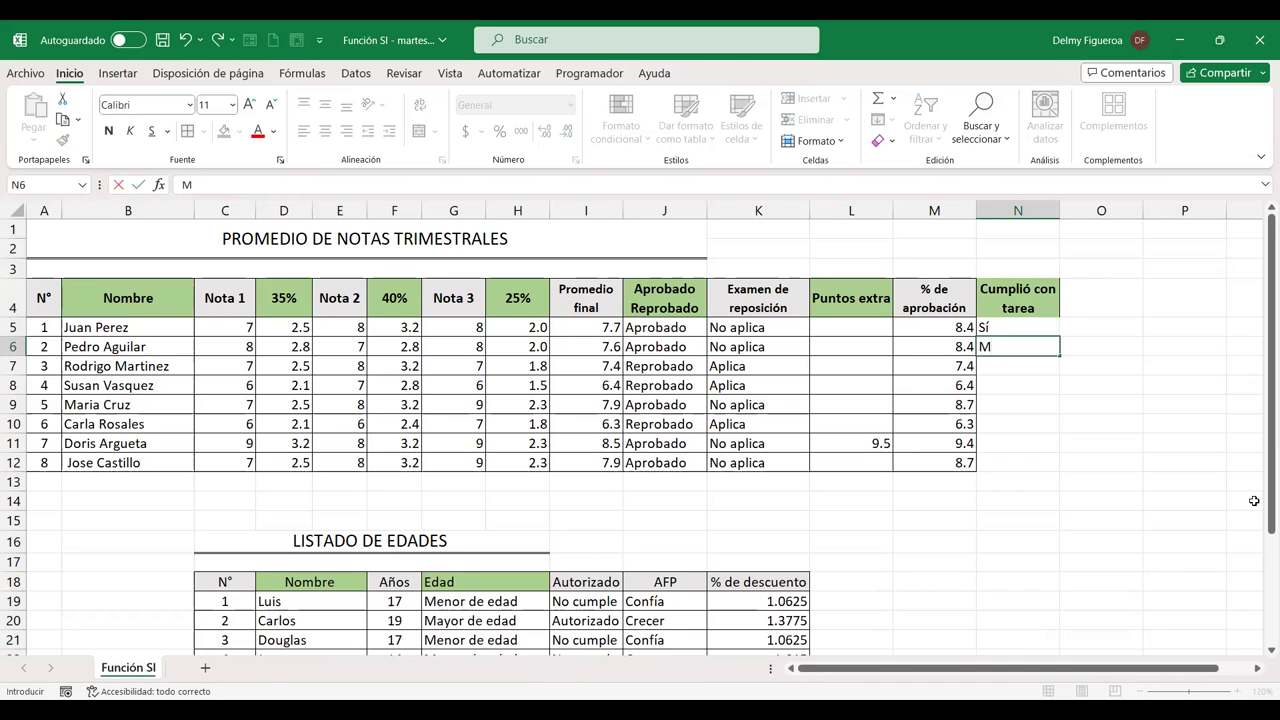
{"action": "key", "text": "BackSpace"}
{"action": "type", "text": "No"}
{"action": "key", "text": "Return"}
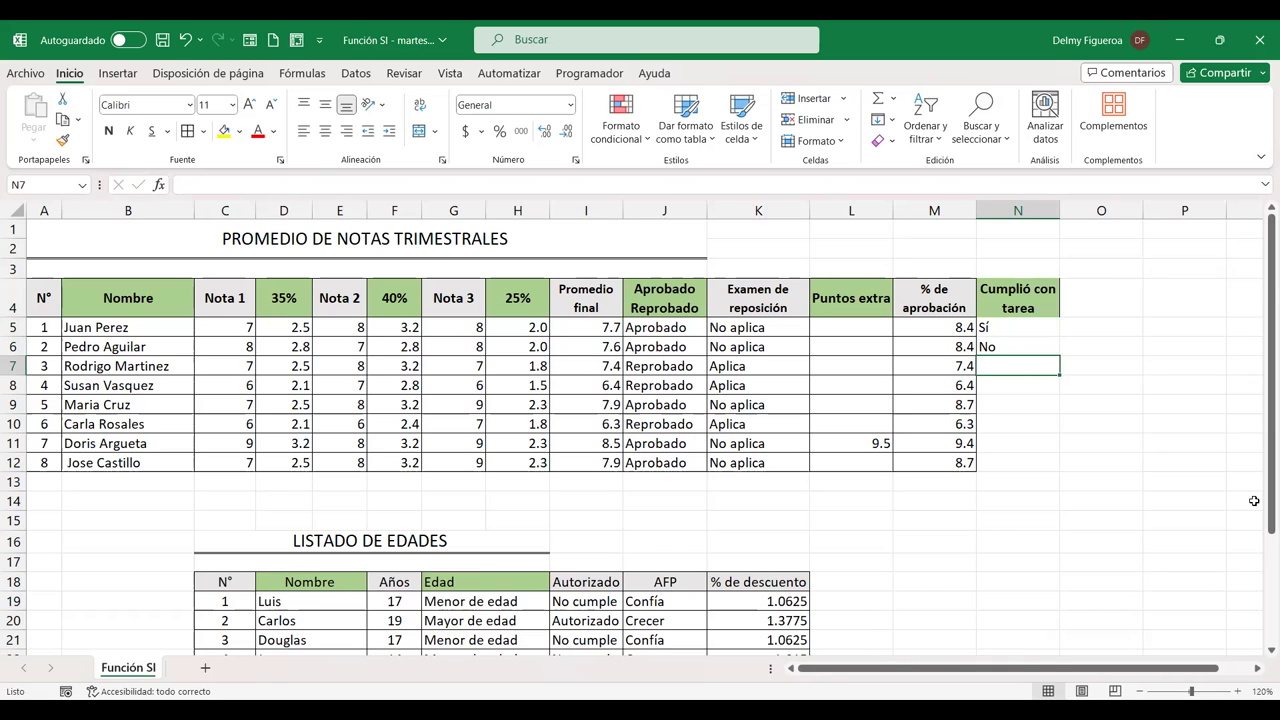
{"action": "left_click_drag", "start_coordinate": [1026, 322], "coordinate": [1059, 473]}
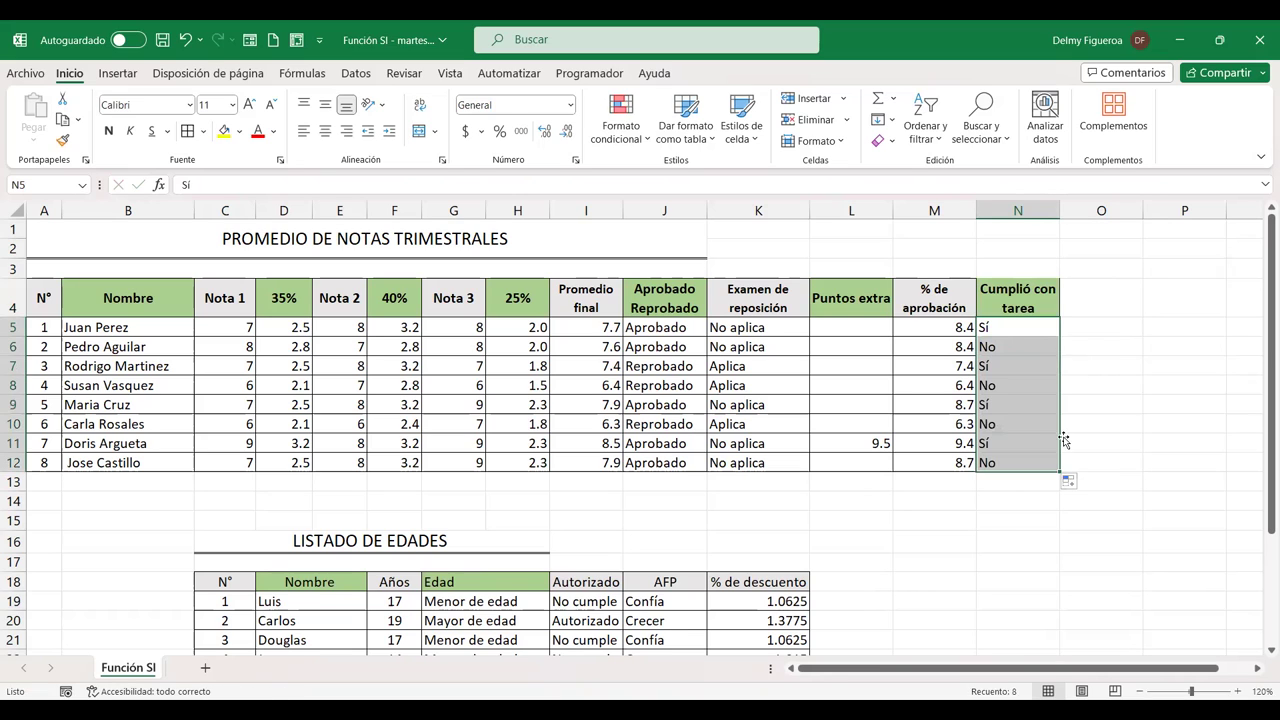
Add the header Exonerado in O4, beside Cumplió con tarea
{"action": "left_click", "coordinate": [1094, 292]}
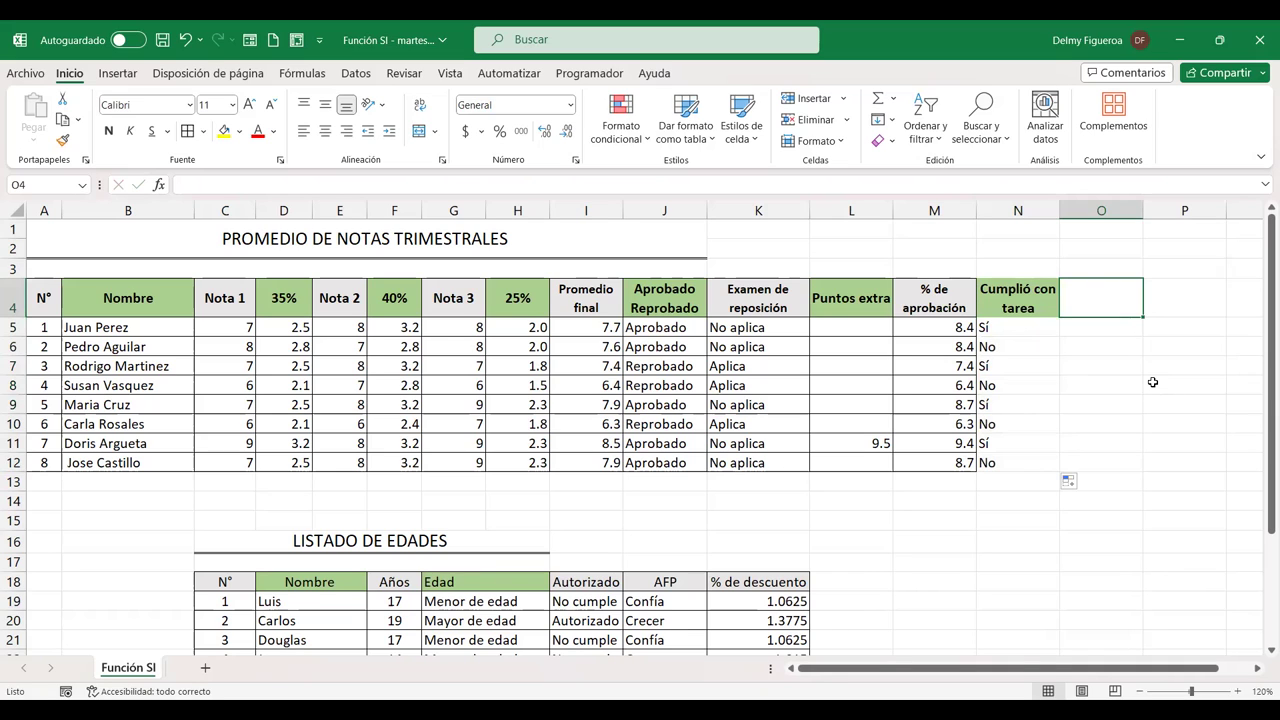
{"action": "type", "text": "Exo"}
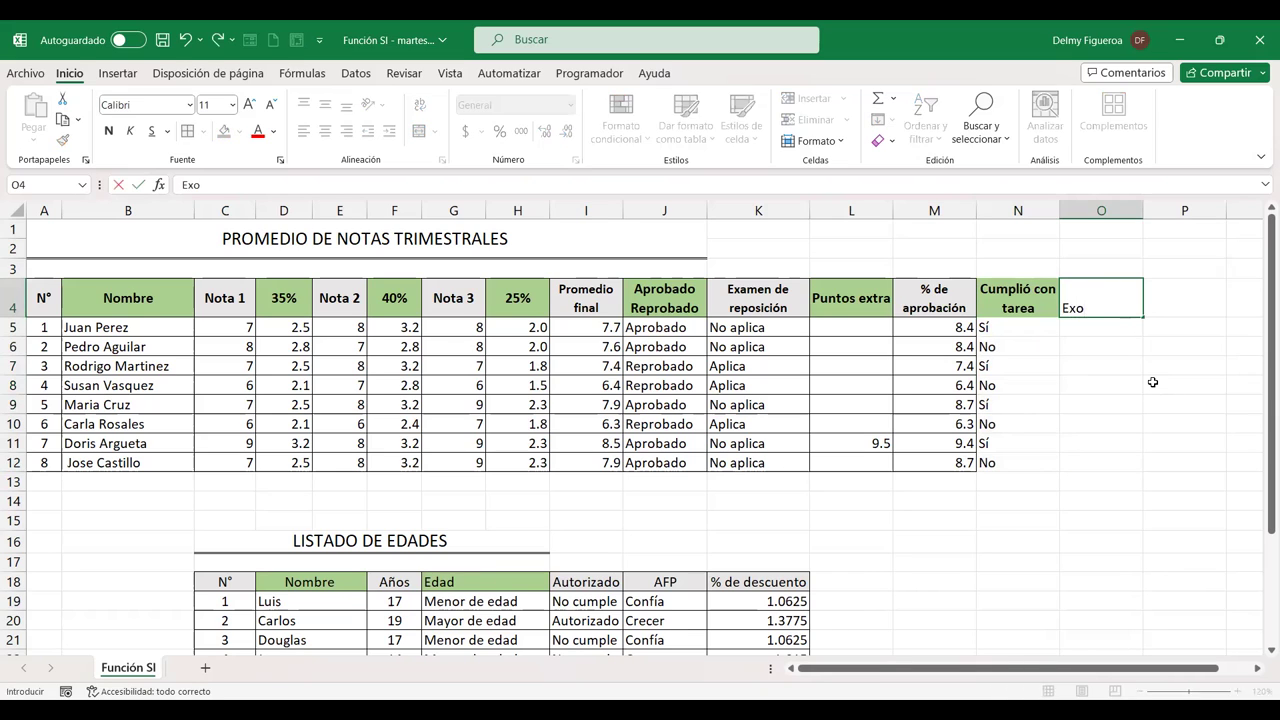
{"action": "type", "text": "nerado"}
{"action": "key", "text": "Return"}
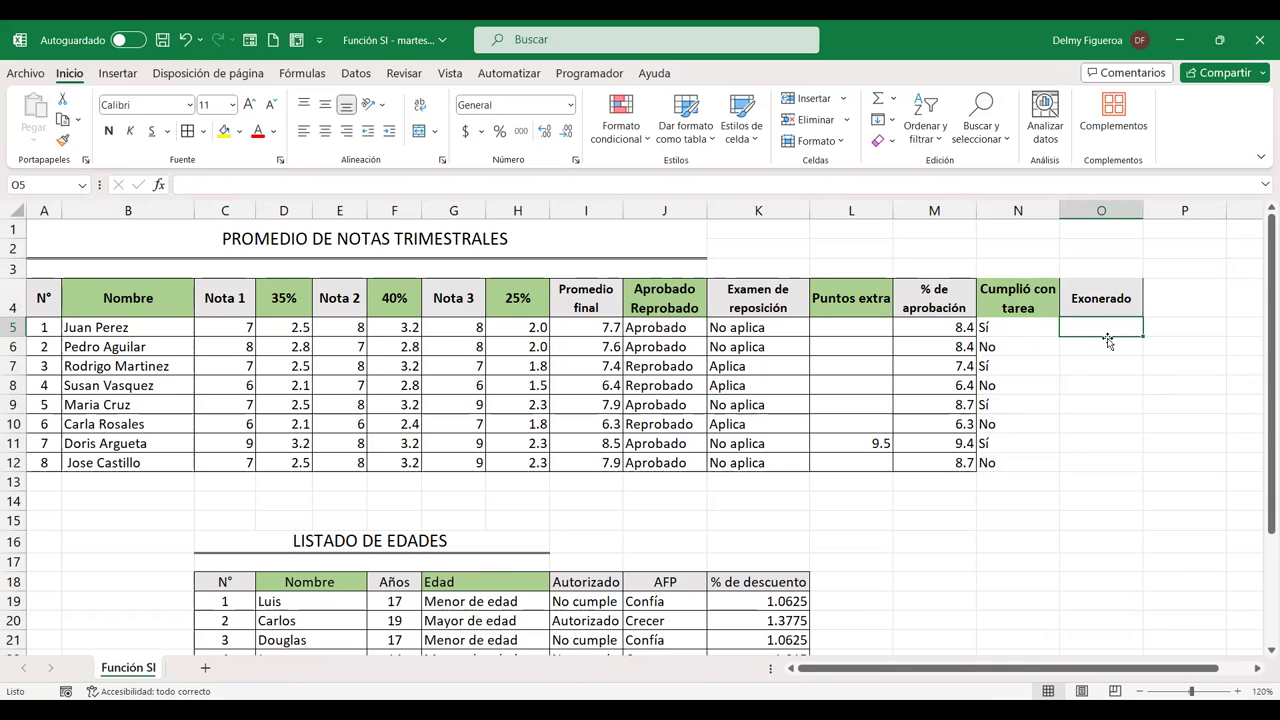
Center the contents of N5:O12 and add cell borders to N4:O12
{"action": "left_click_drag", "start_coordinate": [1020, 326], "coordinate": [1096, 463]}
{"action": "left_click", "coordinate": [325, 131]}
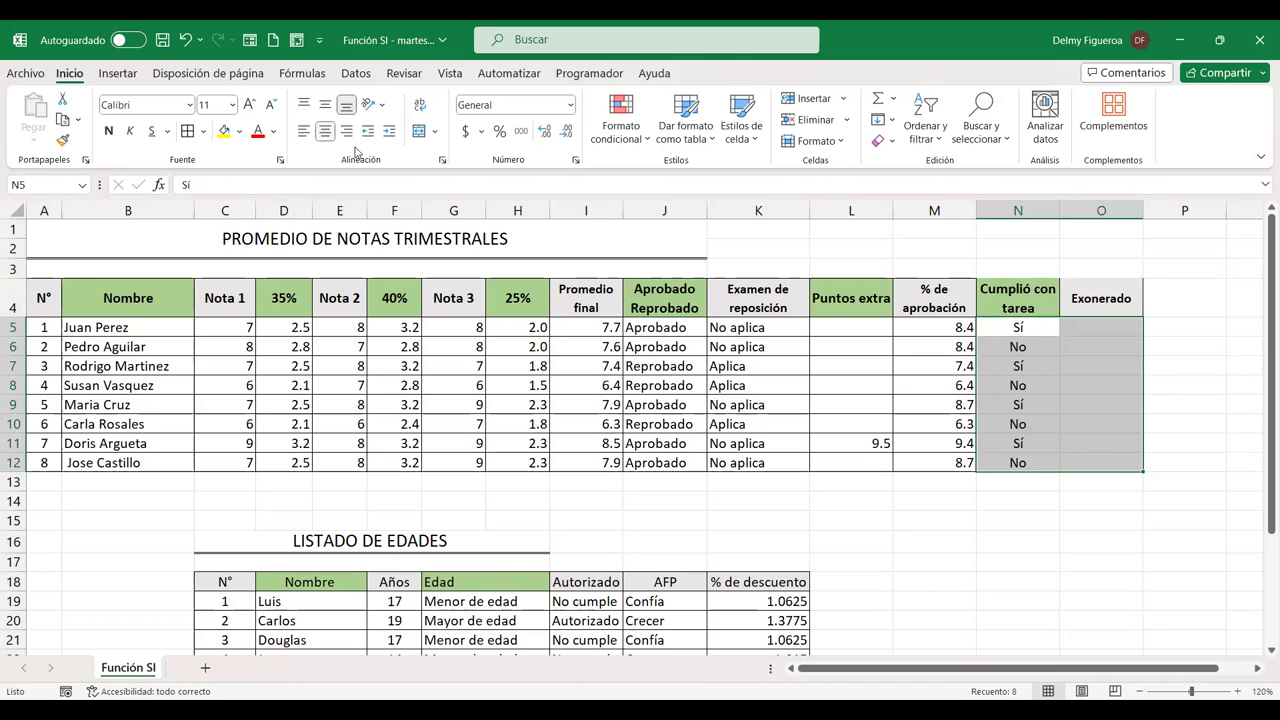
{"action": "left_click_drag", "start_coordinate": [1024, 303], "coordinate": [1111, 466]}
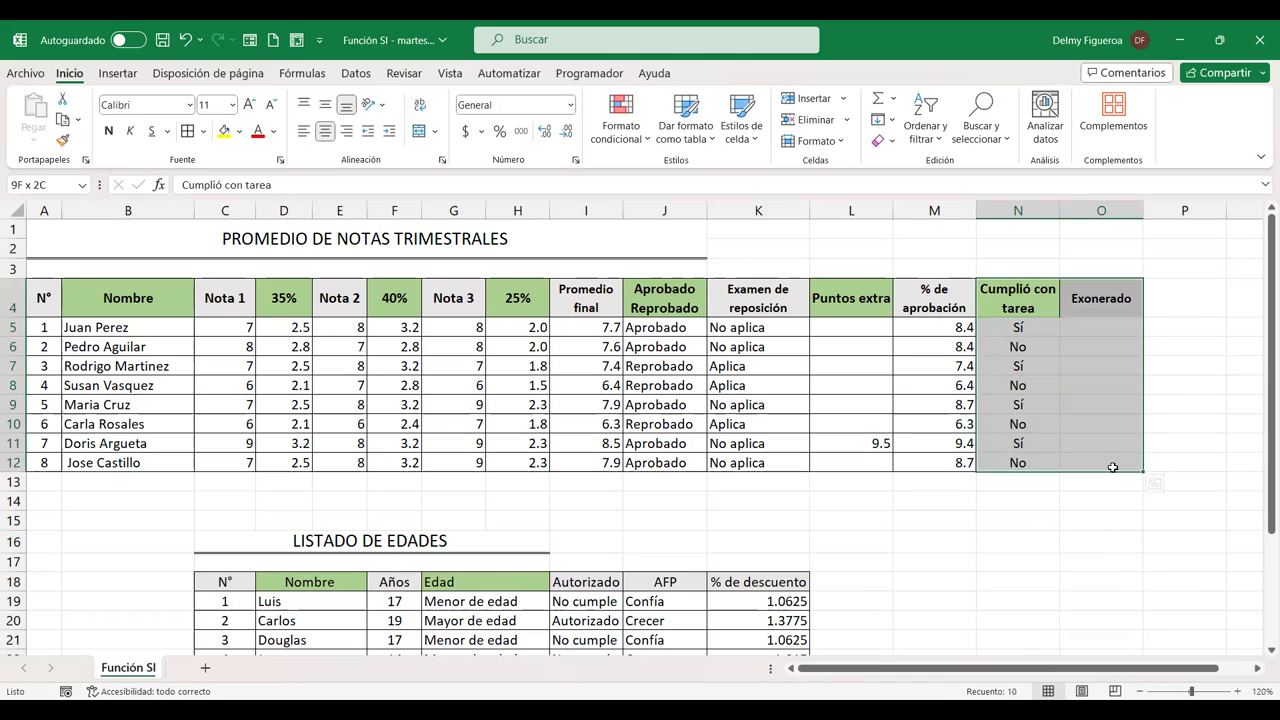
{"action": "left_click", "coordinate": [1093, 327]}
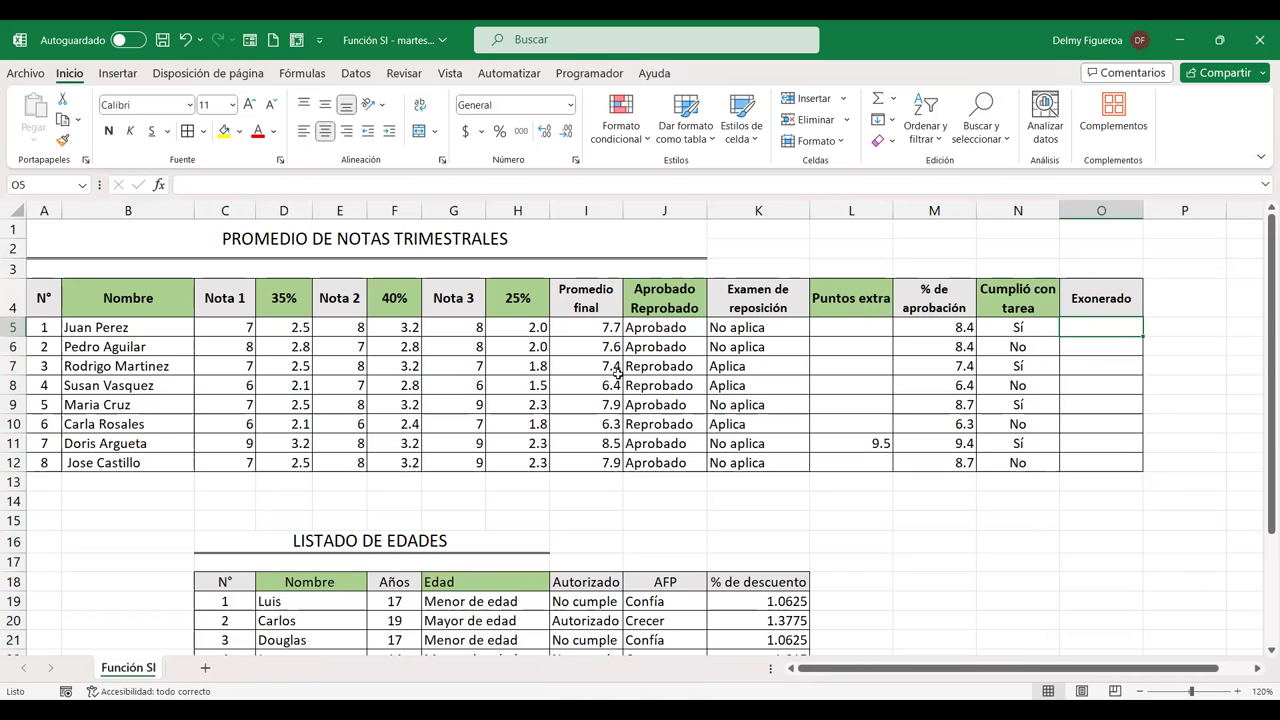
{"action": "left_click", "coordinate": [594, 327]}
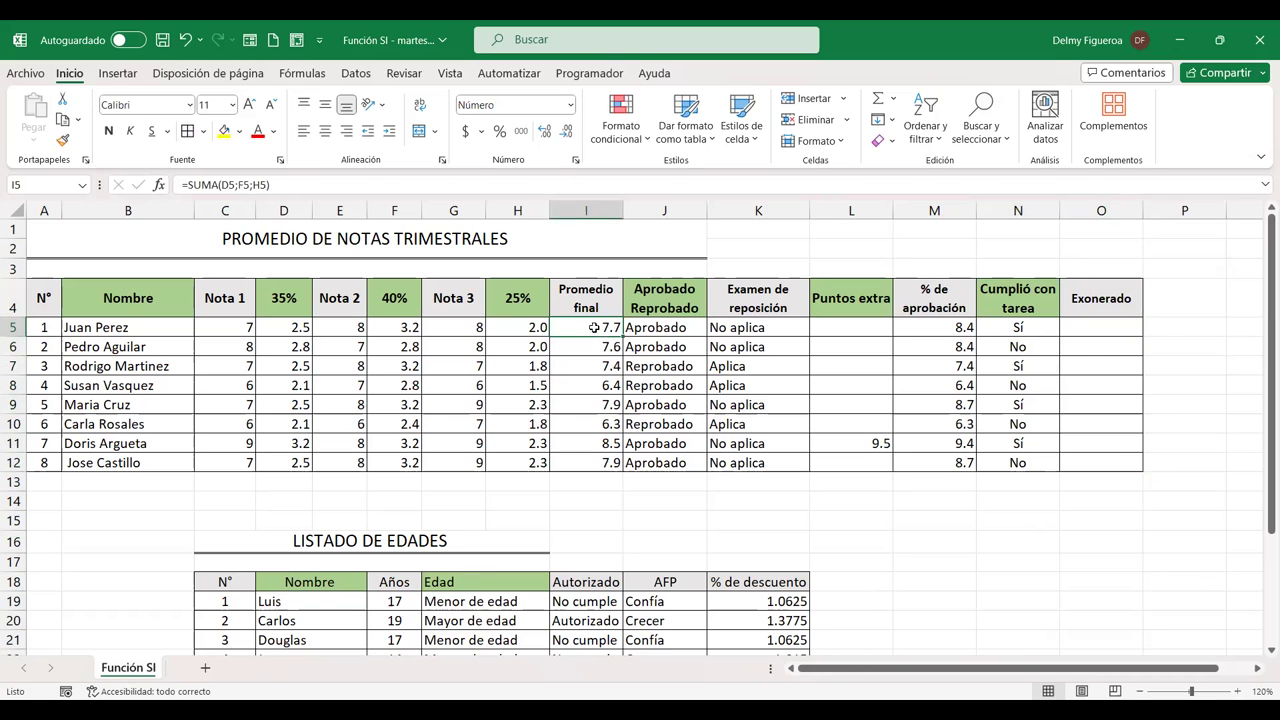
{"action": "left_click", "coordinate": [658, 327]}
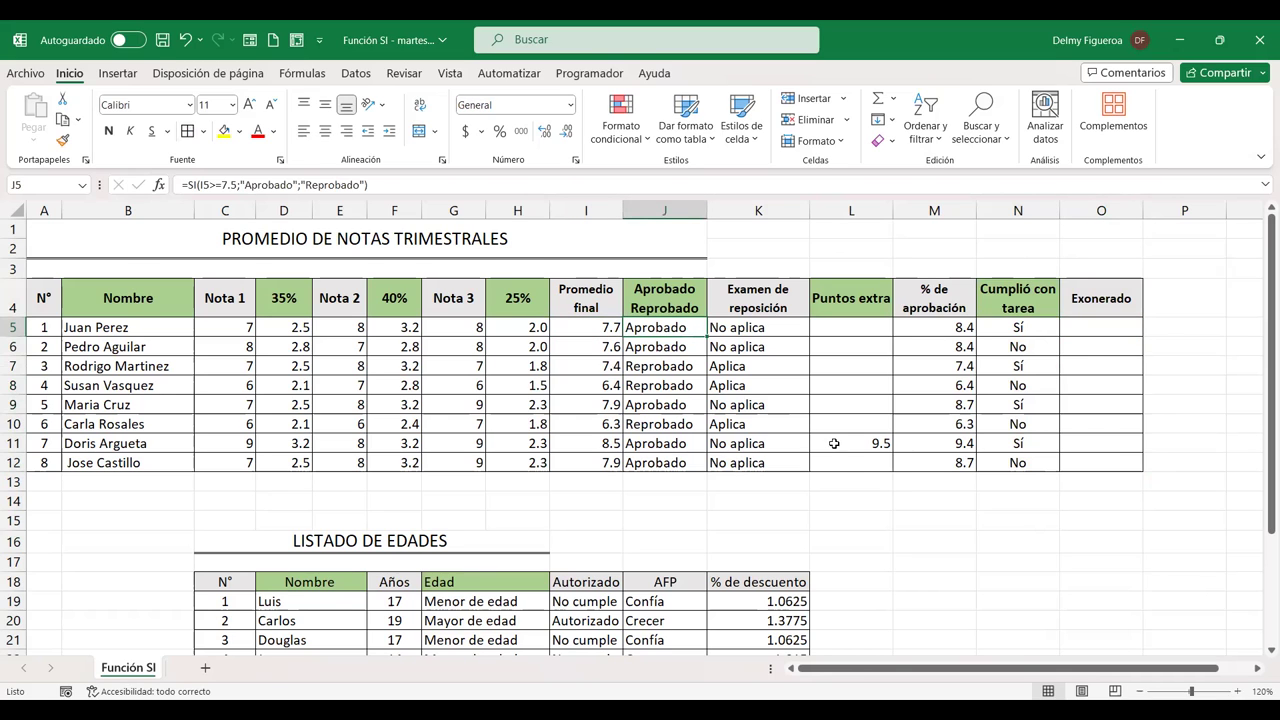
{"action": "scroll", "coordinate": [644, 548], "scroll_direction": "down", "scroll_amount": 1}
{"action": "scroll", "coordinate": [600, 556], "scroll_direction": "up", "scroll_amount": 1}
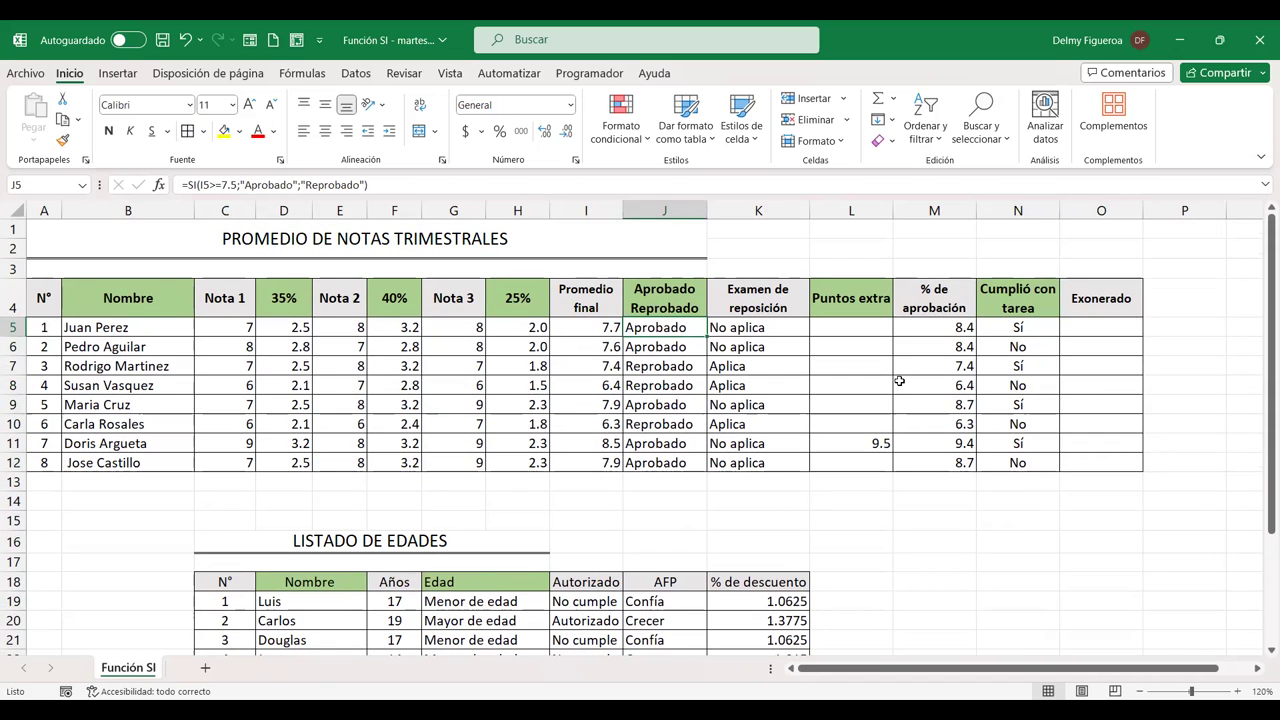
Begin a SI formula in O5 under Exonerado, nesting the Y function as its logical test
{"action": "left_click", "coordinate": [1116, 332]}
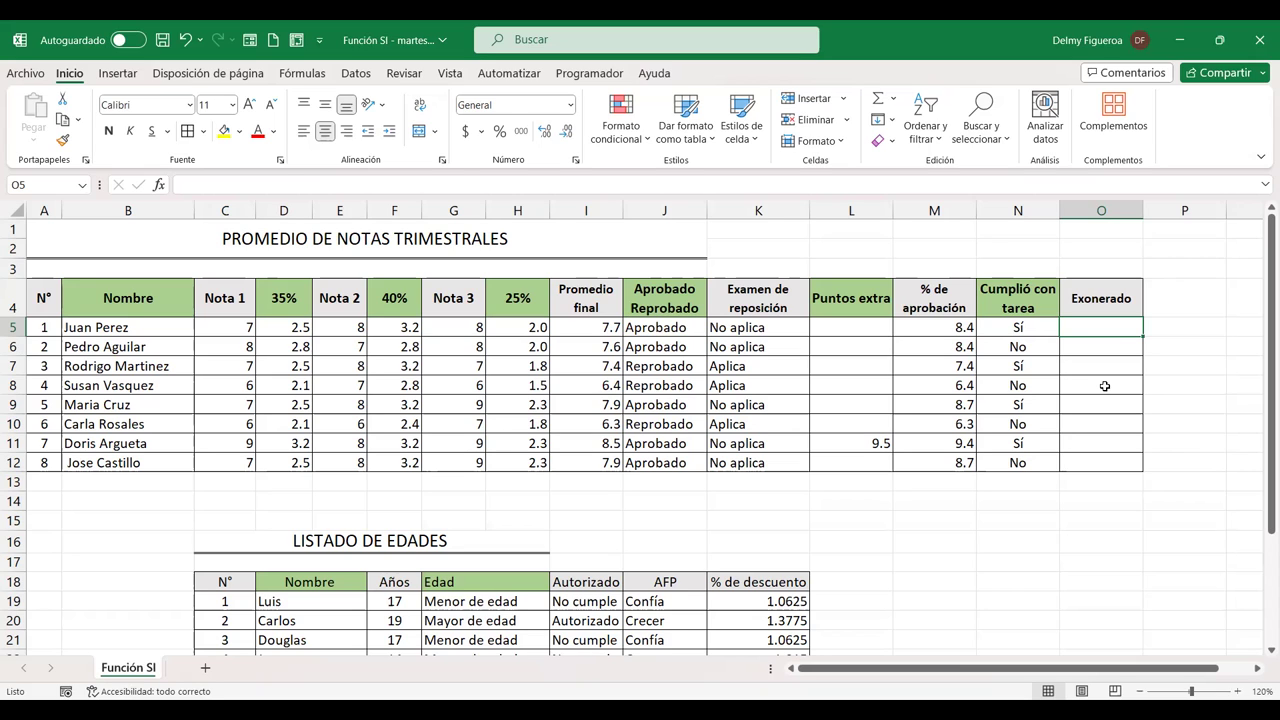
{"action": "type", "text": "+"}
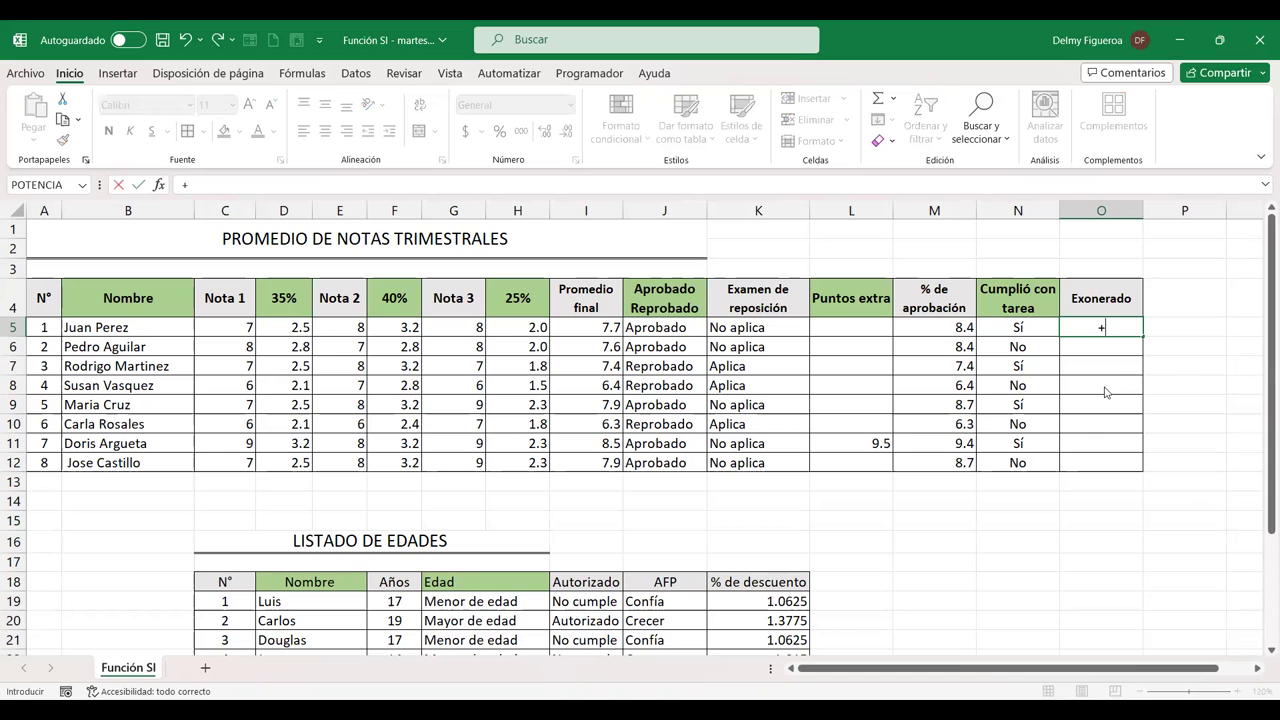
{"action": "type", "text": "si"}
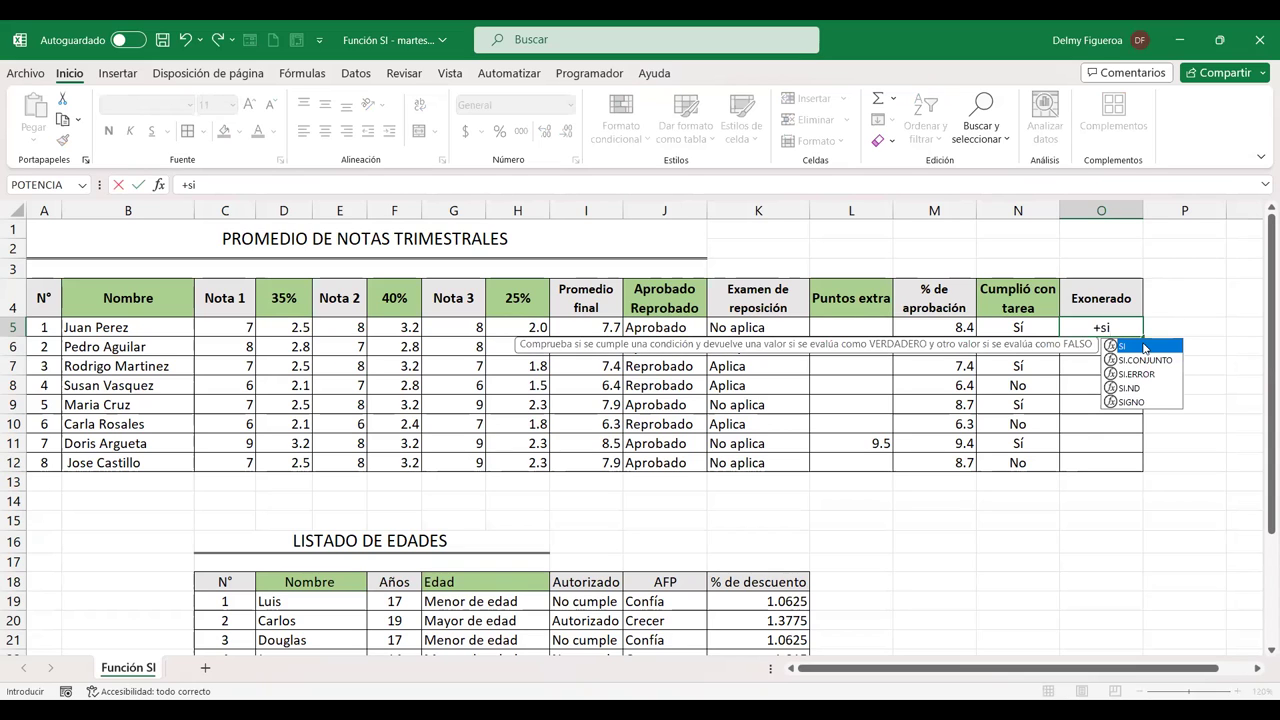
{"action": "double_click", "coordinate": [1145, 347]}
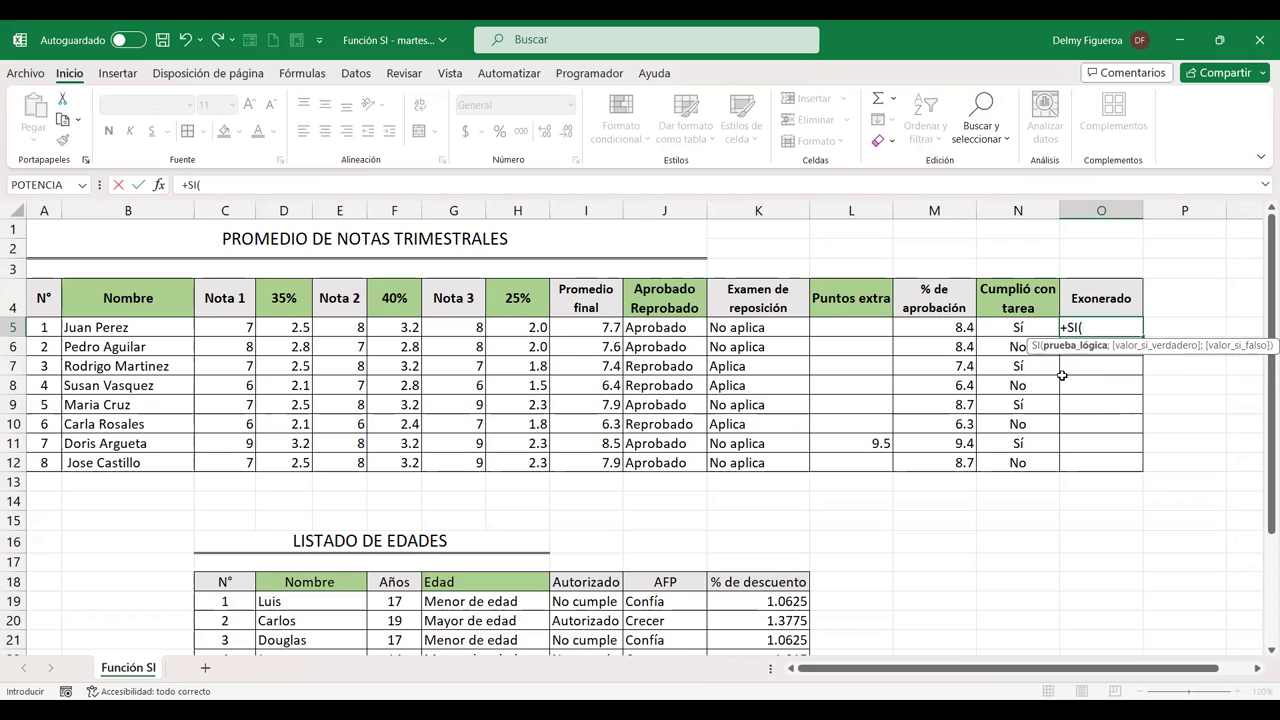
{"action": "type", "text": "y"}
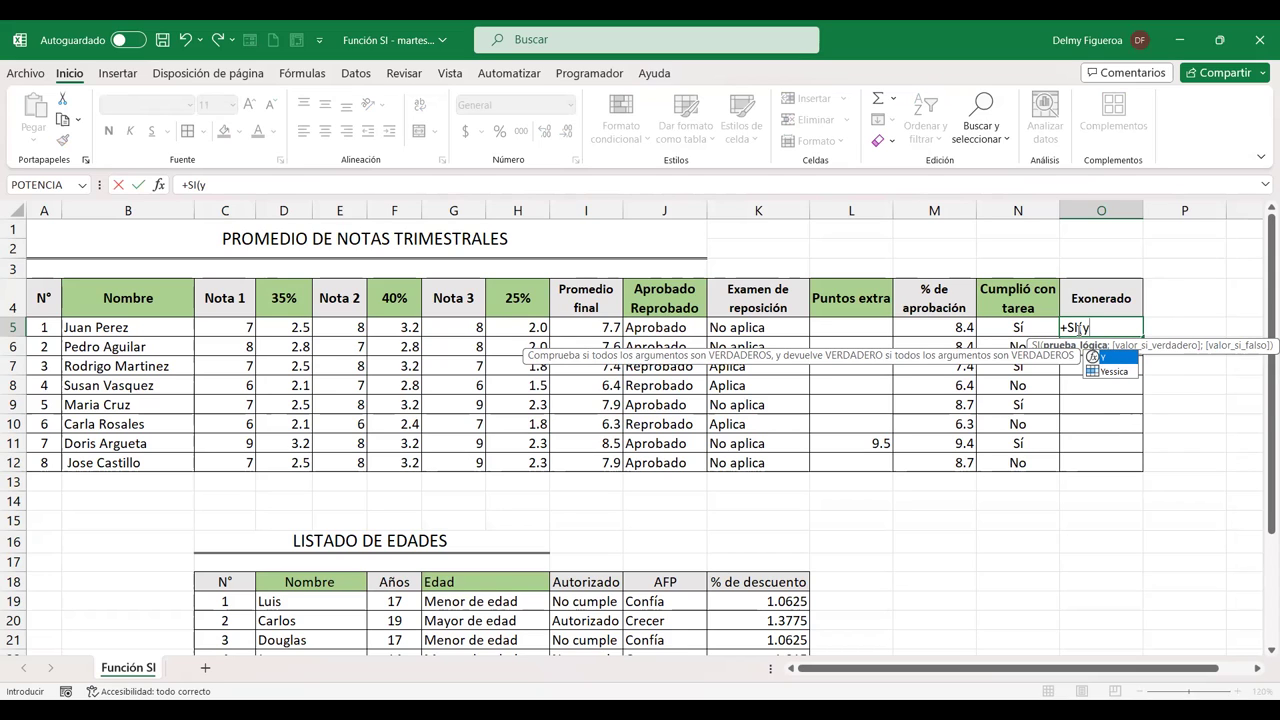
{"action": "double_click", "coordinate": [1108, 359]}
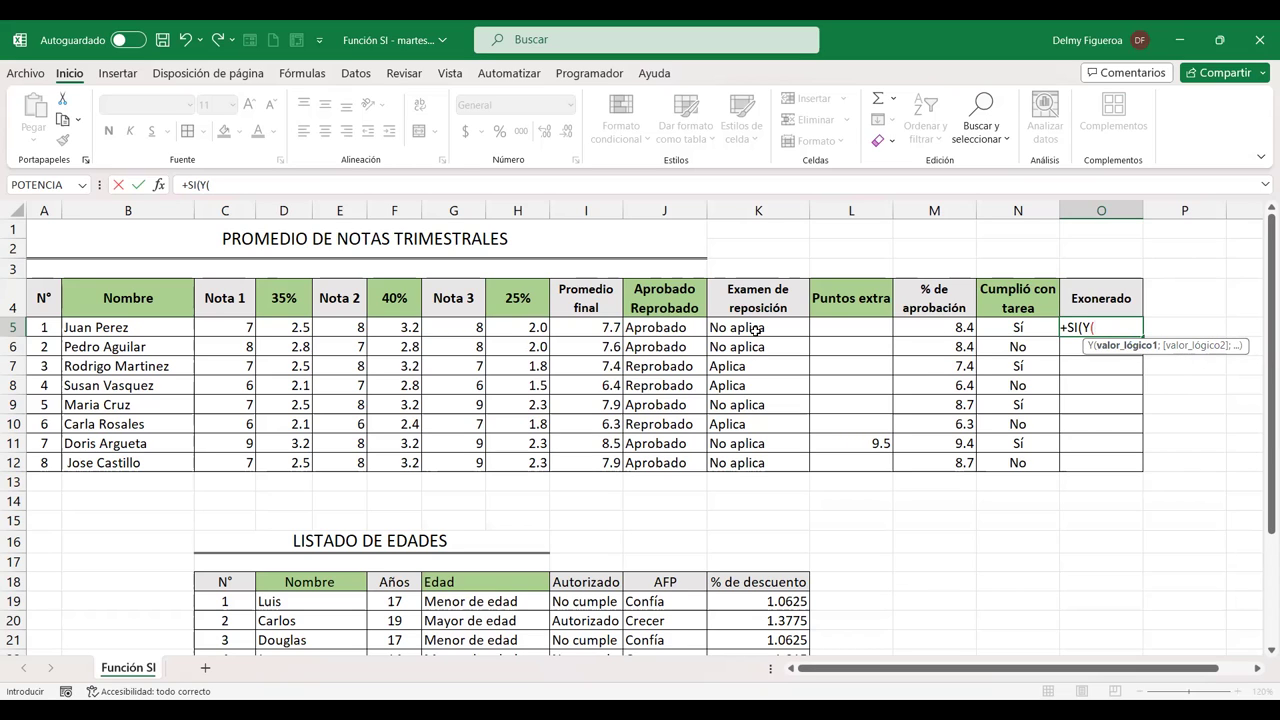
Give the nested Y function the conditions I5>=9 and N5="Sí", and close it
{"action": "left_click", "coordinate": [591, 324]}
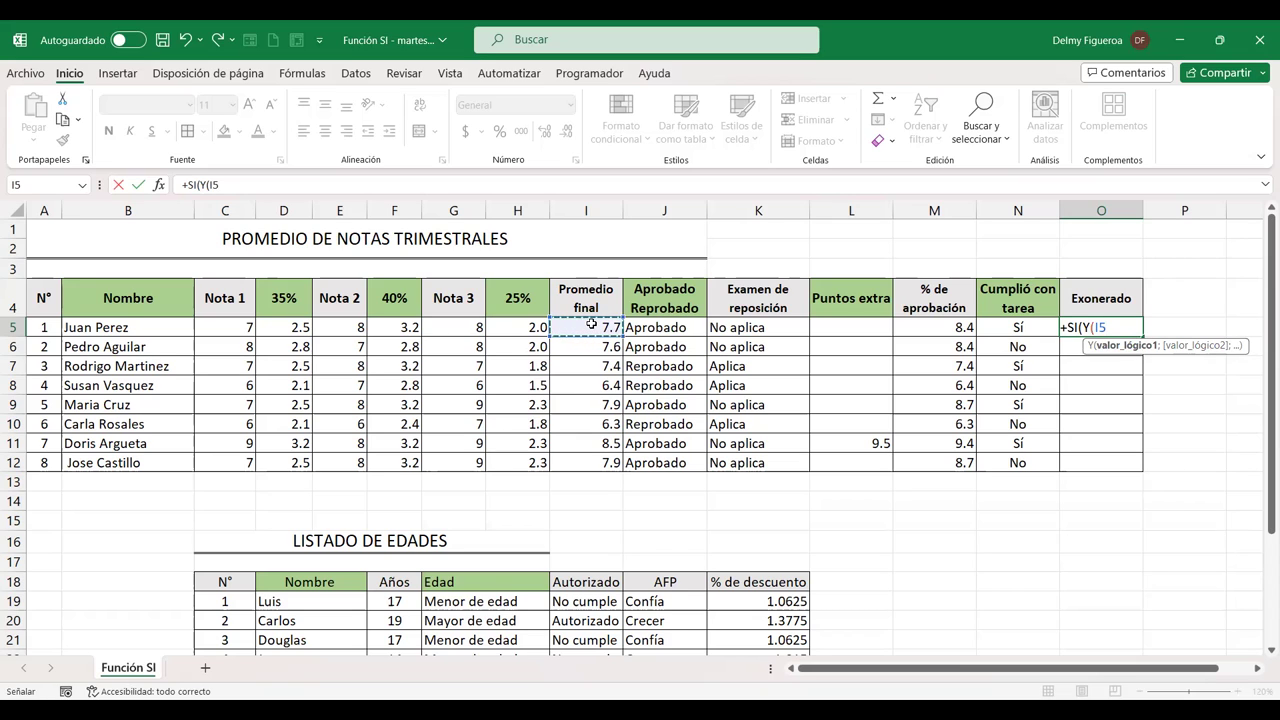
{"action": "type", "text": ">=9"}
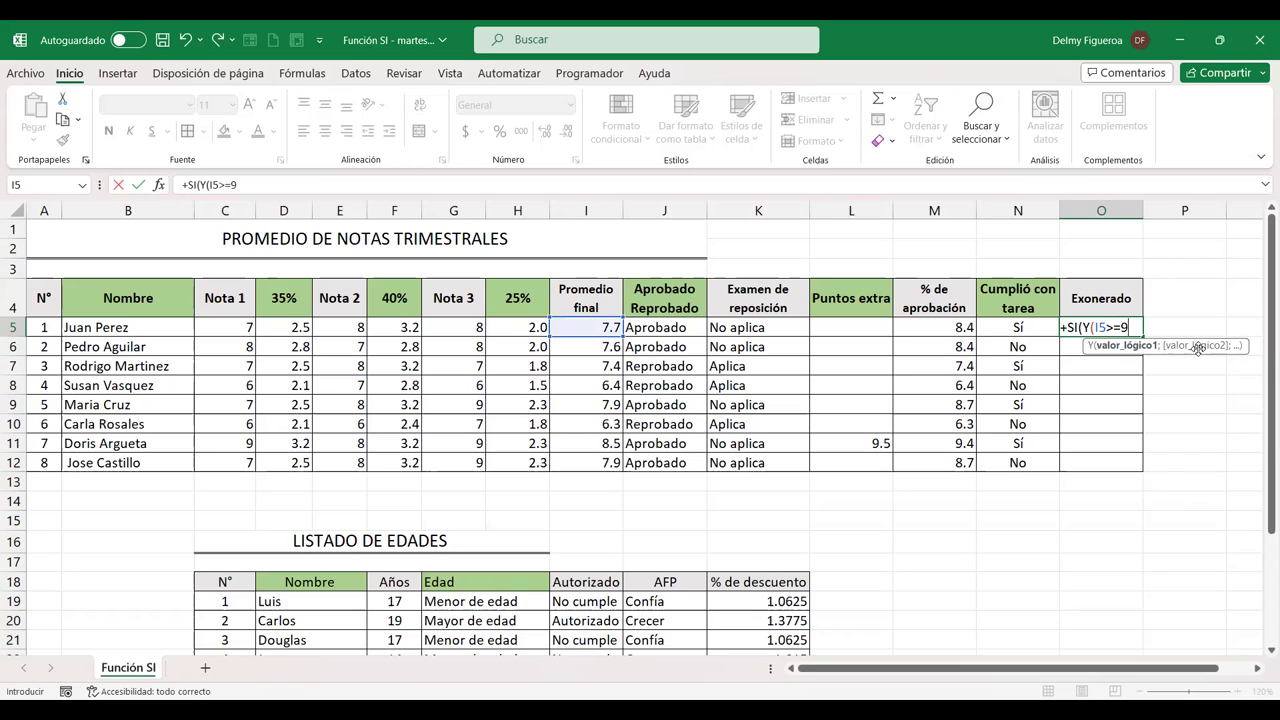
{"action": "type", "text": ";"}
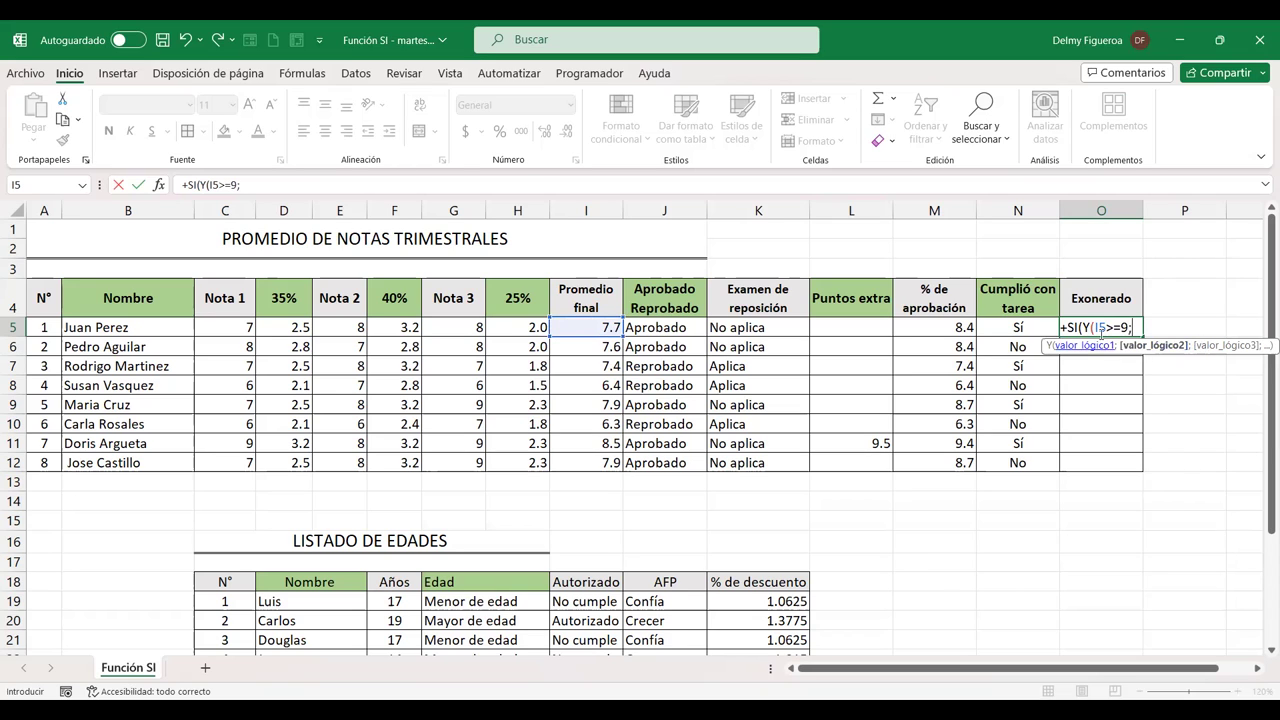
{"action": "left_click", "coordinate": [1019, 327]}
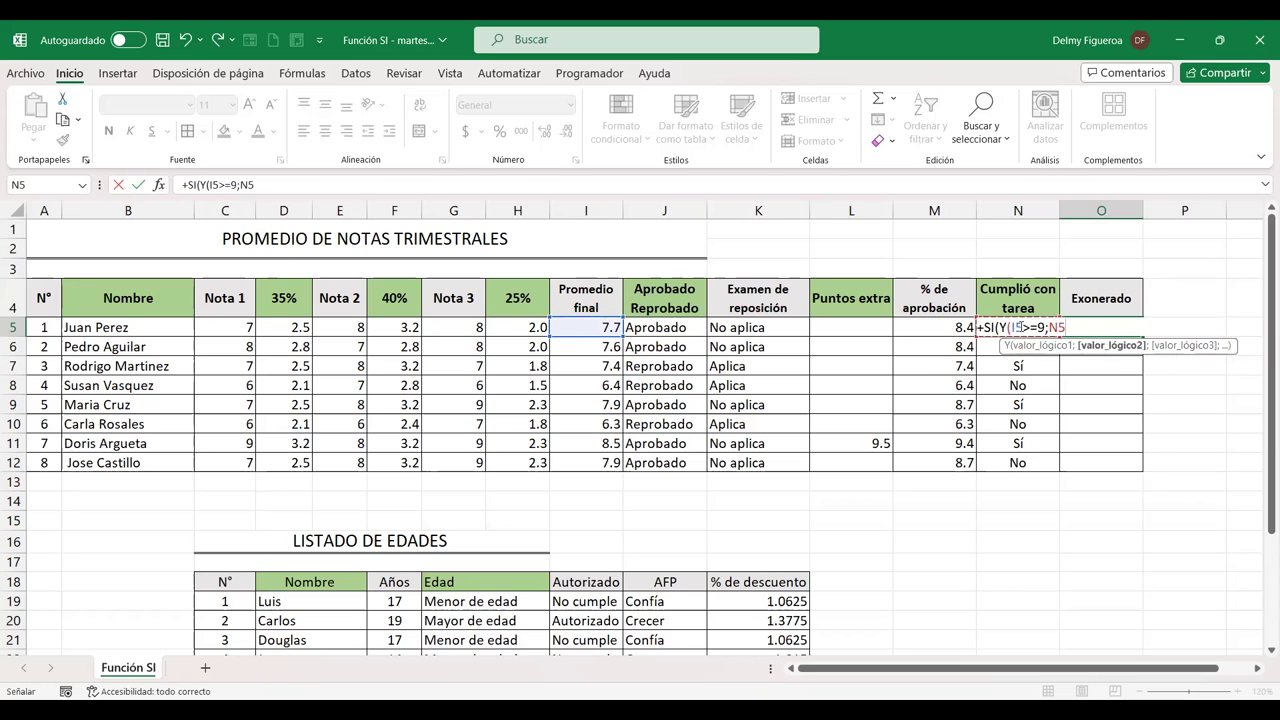
{"action": "type", "text": "=\"Sí\");\"Felicidades\";Ha"}
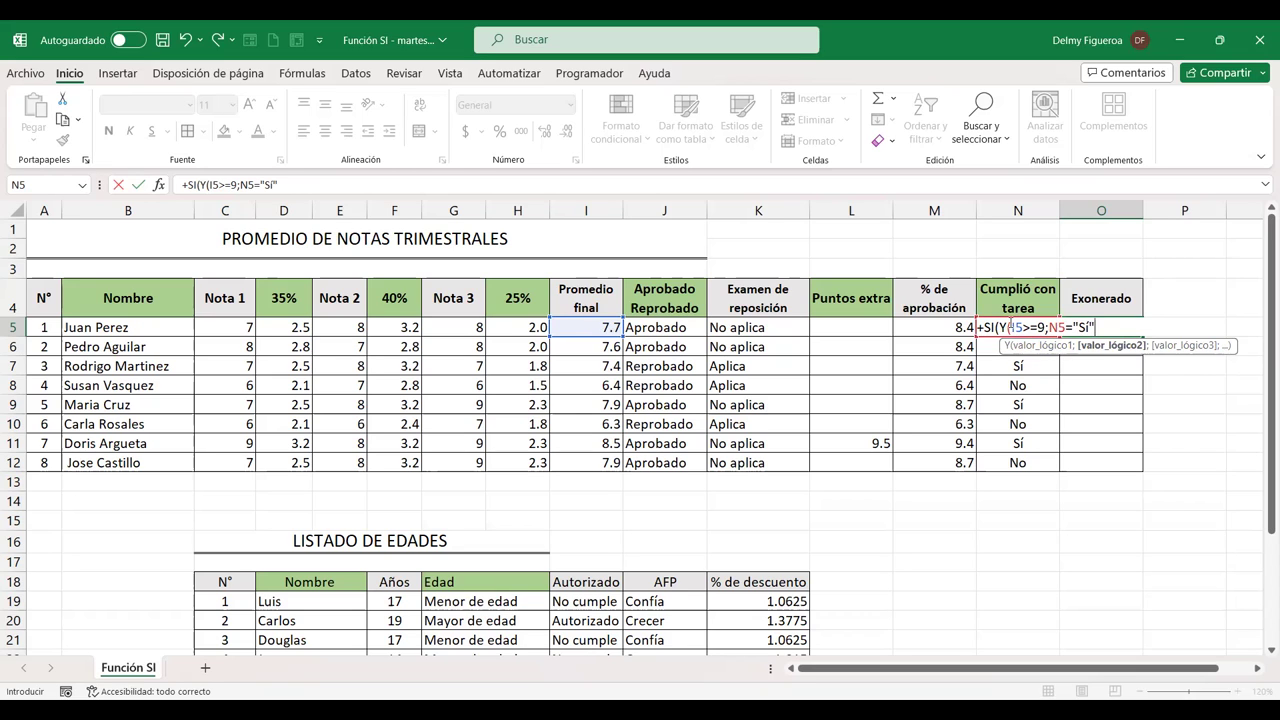
{"action": "type", "text": ")"}
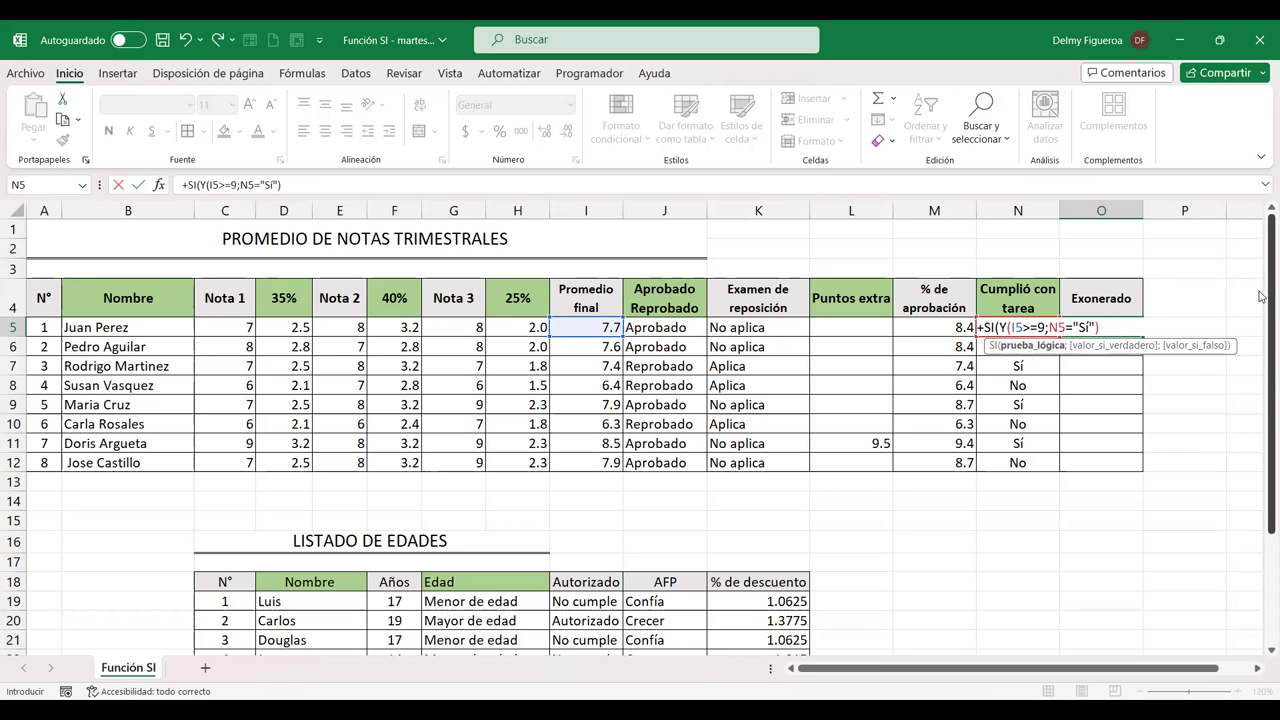
Complete the O5 formula with "Felicidades" as the true value and "Hacer examen" as the false value
{"action": "type", "text": ";"}
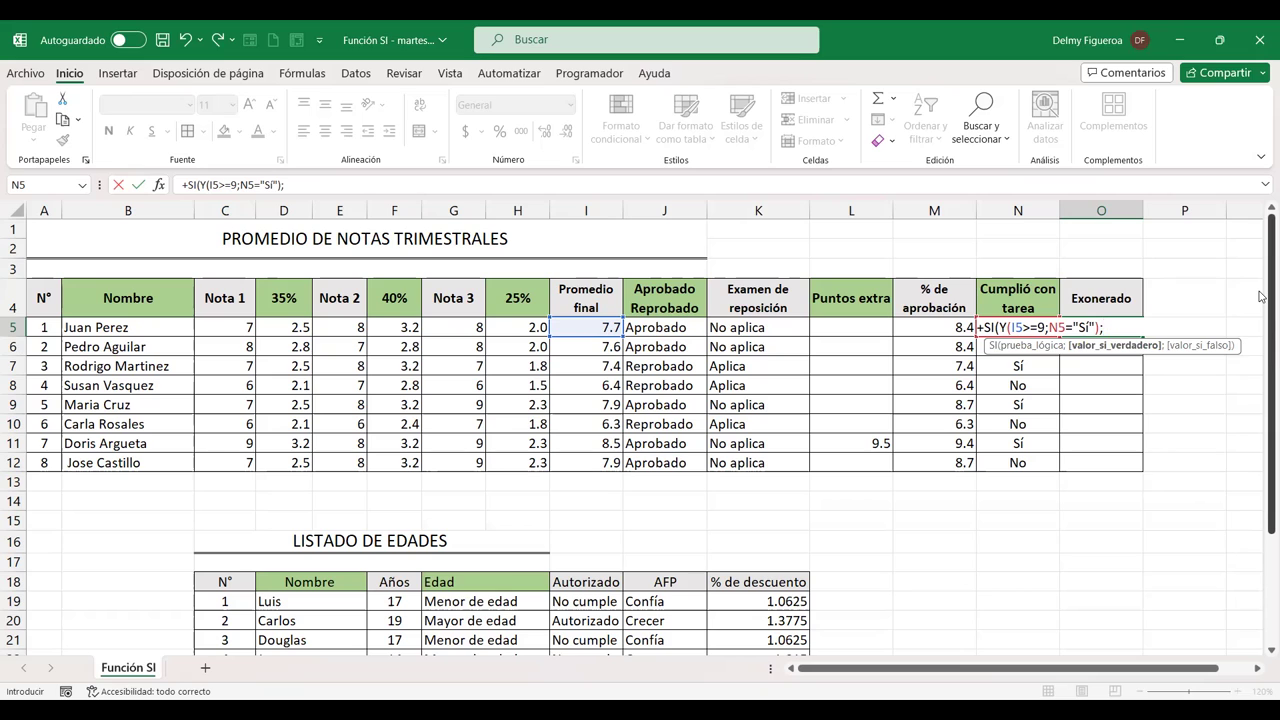
{"action": "type", "text": "\"Felicidades"}
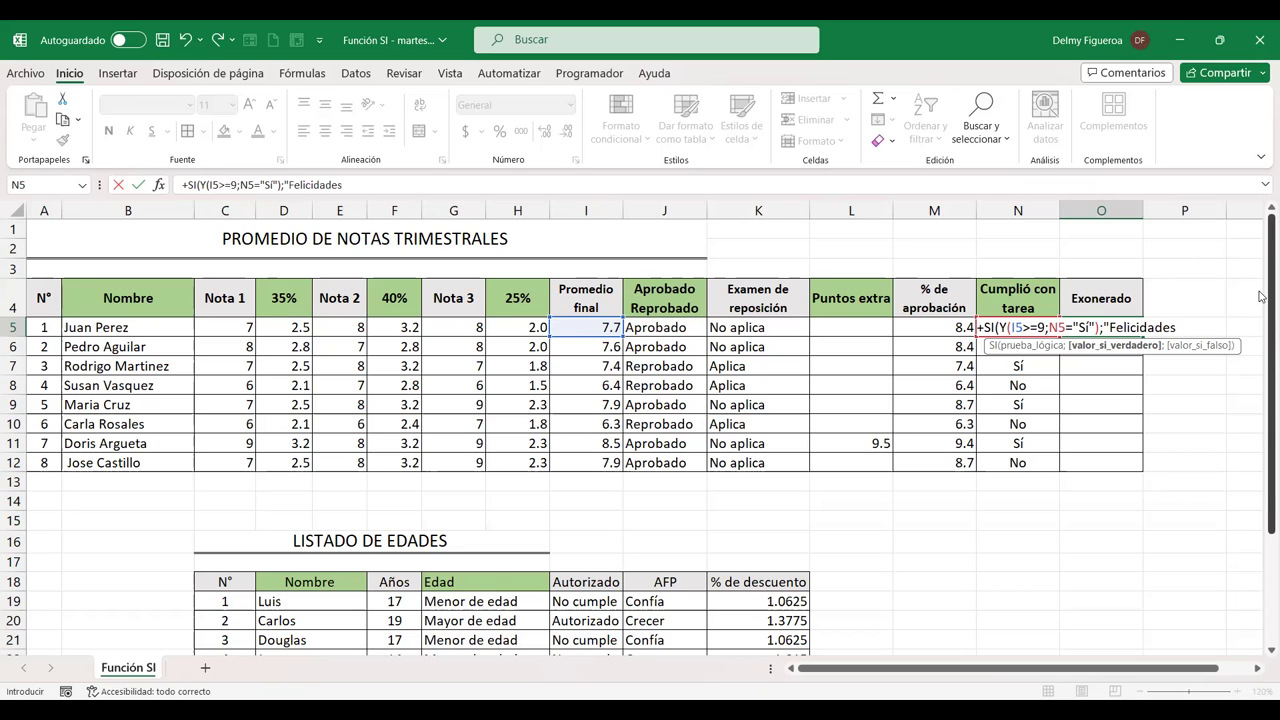
{"action": "type", "text": "\""}
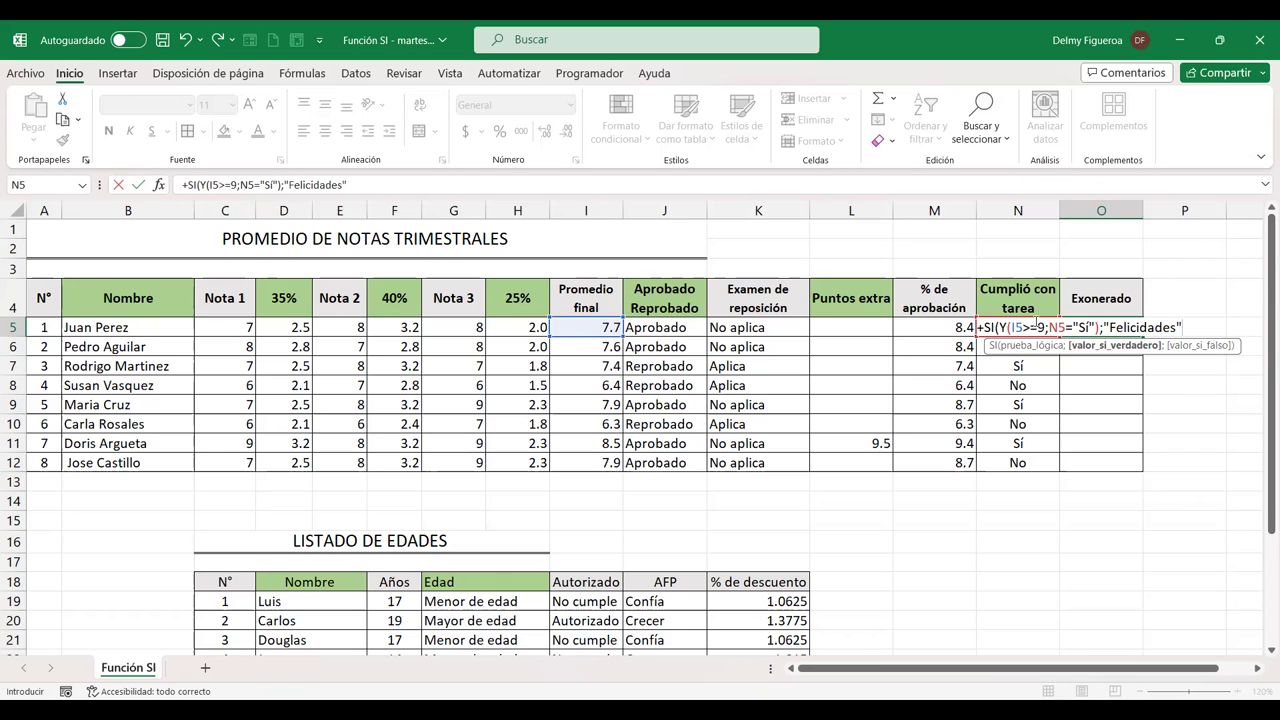
{"action": "type", "text": ";"}
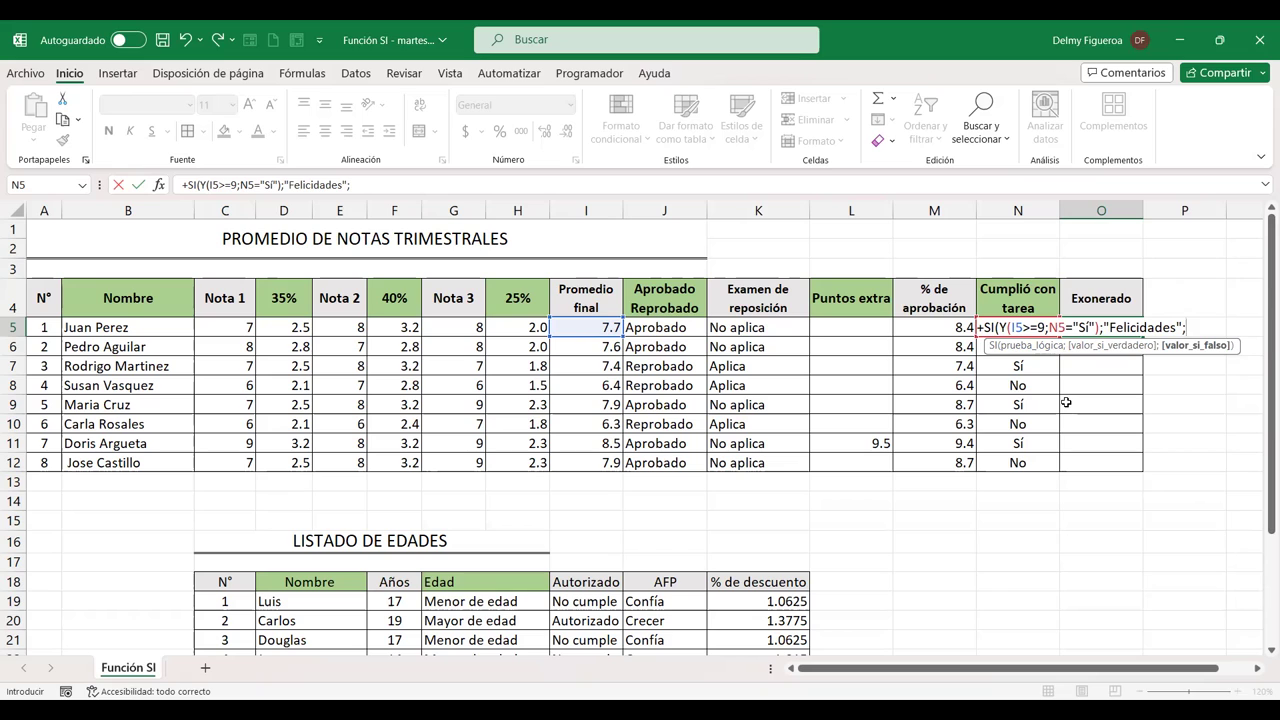
{"action": "type", "text": "Ha"}
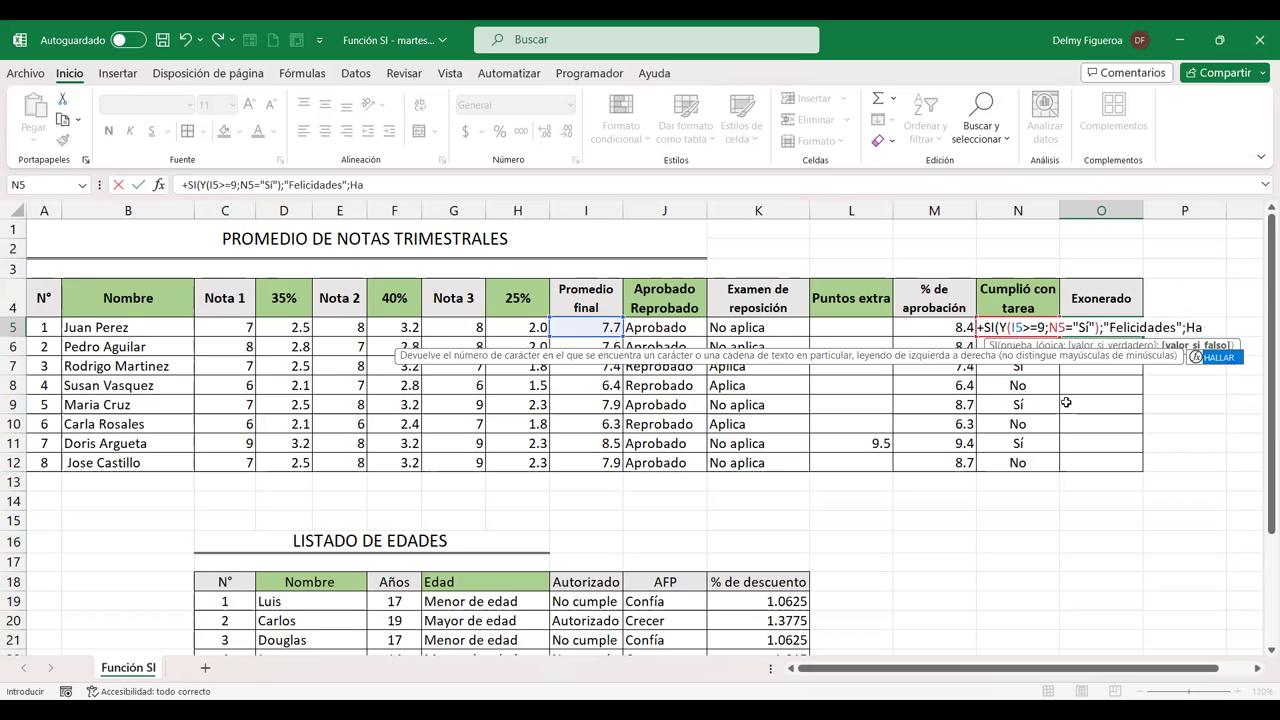
{"action": "key", "text": "BackSpace"}
{"action": "key", "text": "BackSpace"}
{"action": "type", "text": "\"HAcer examen"}
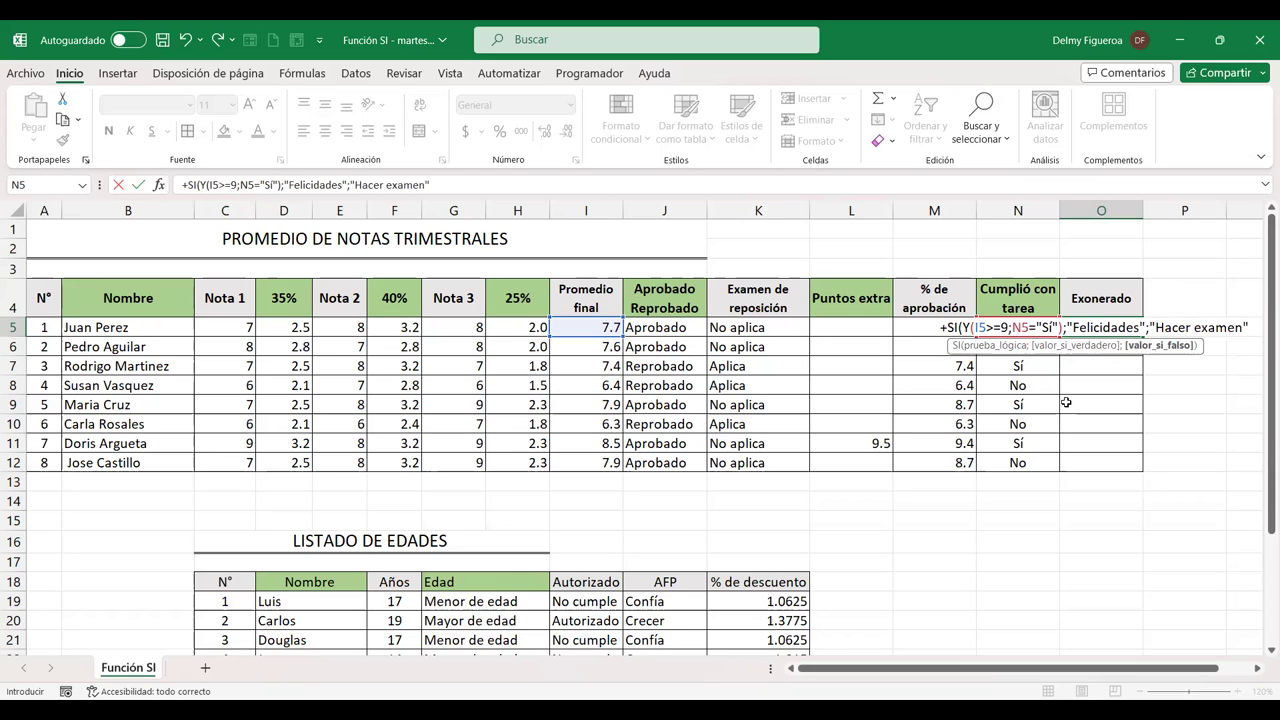
{"action": "type", "text": "\")"}
{"action": "key", "text": "Return"}
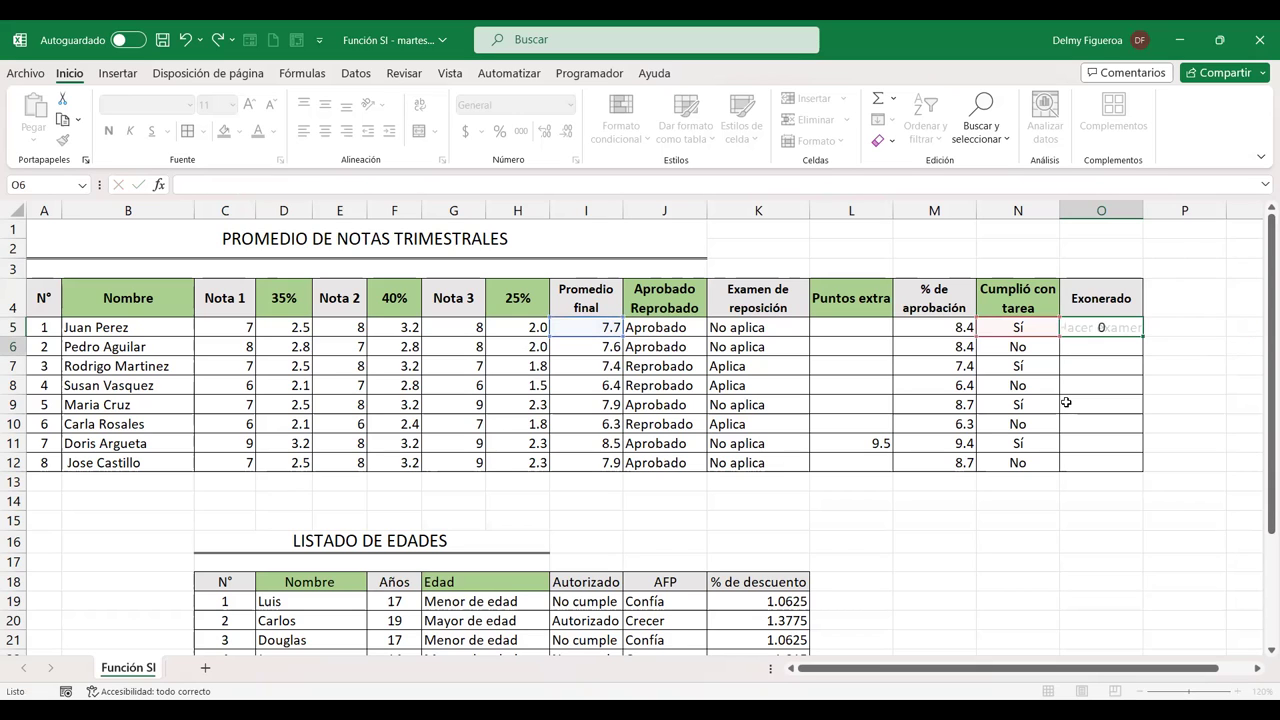
Autofit the width of column O and copy the O5 formula down through O12
{"action": "double_click", "coordinate": [1143, 204]}
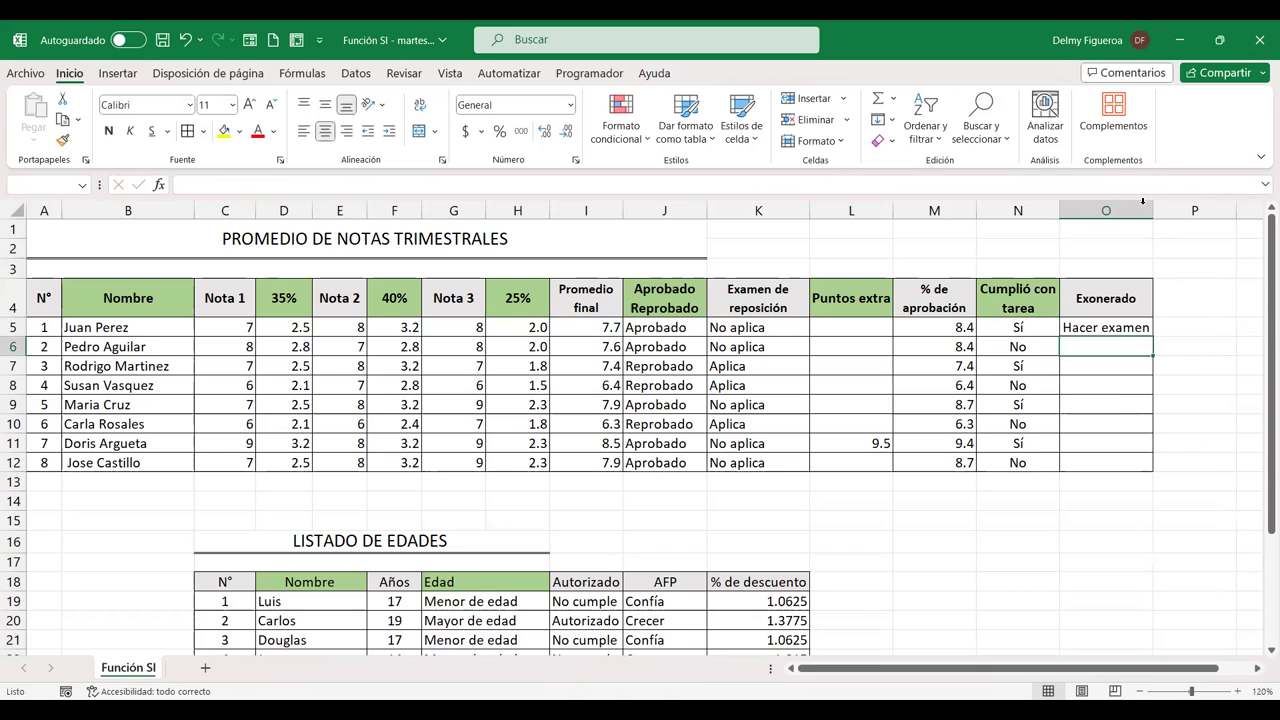
{"action": "left_click", "coordinate": [1040, 324]}
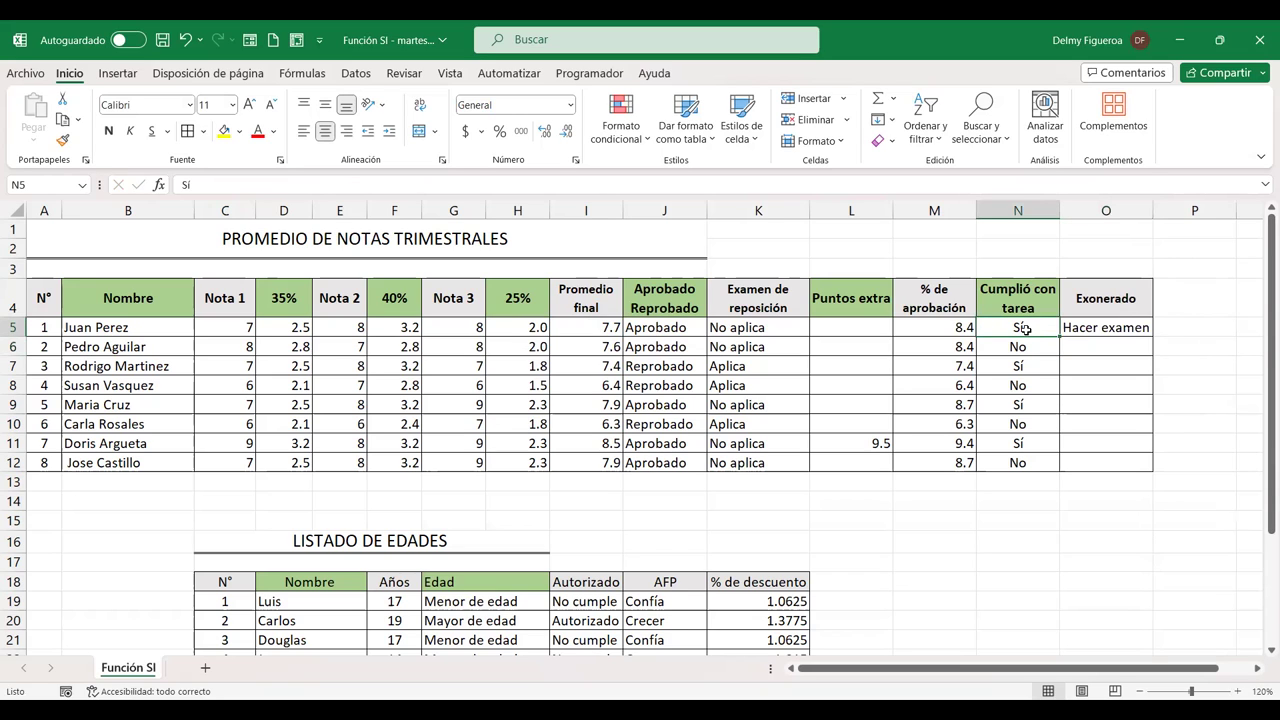
{"action": "left_click", "coordinate": [591, 326]}
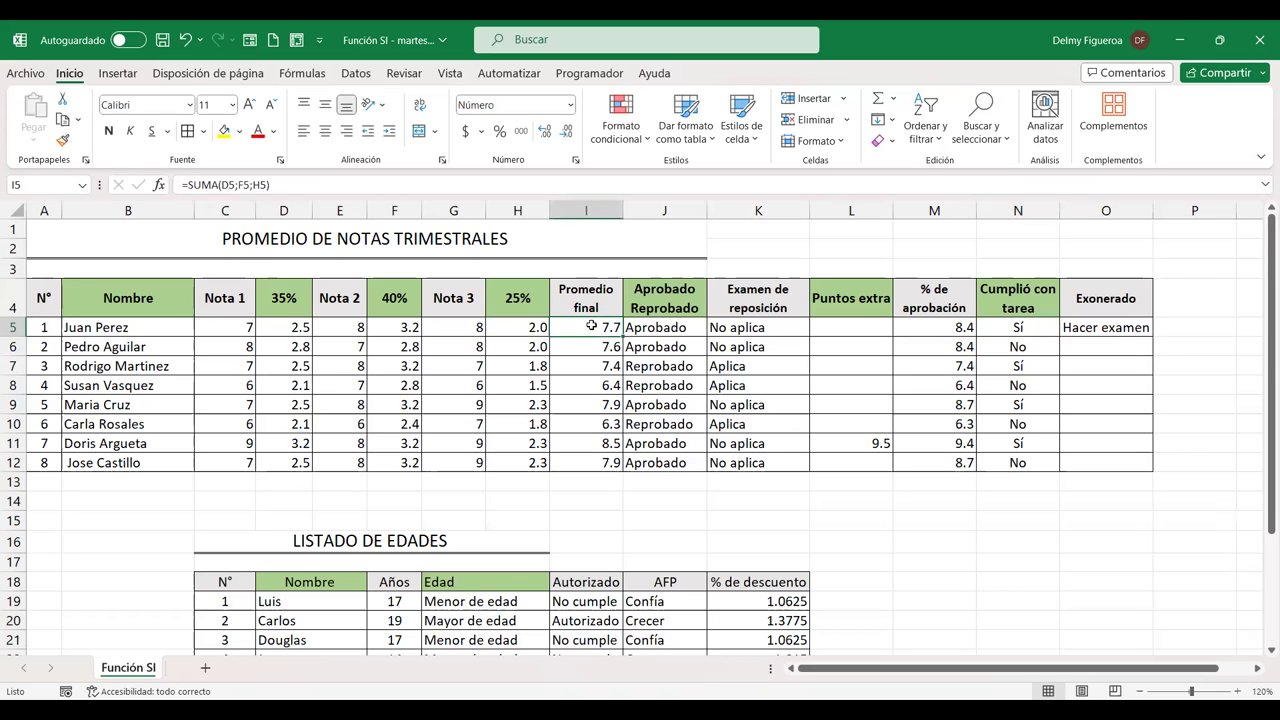
{"action": "left_click", "coordinate": [1120, 329]}
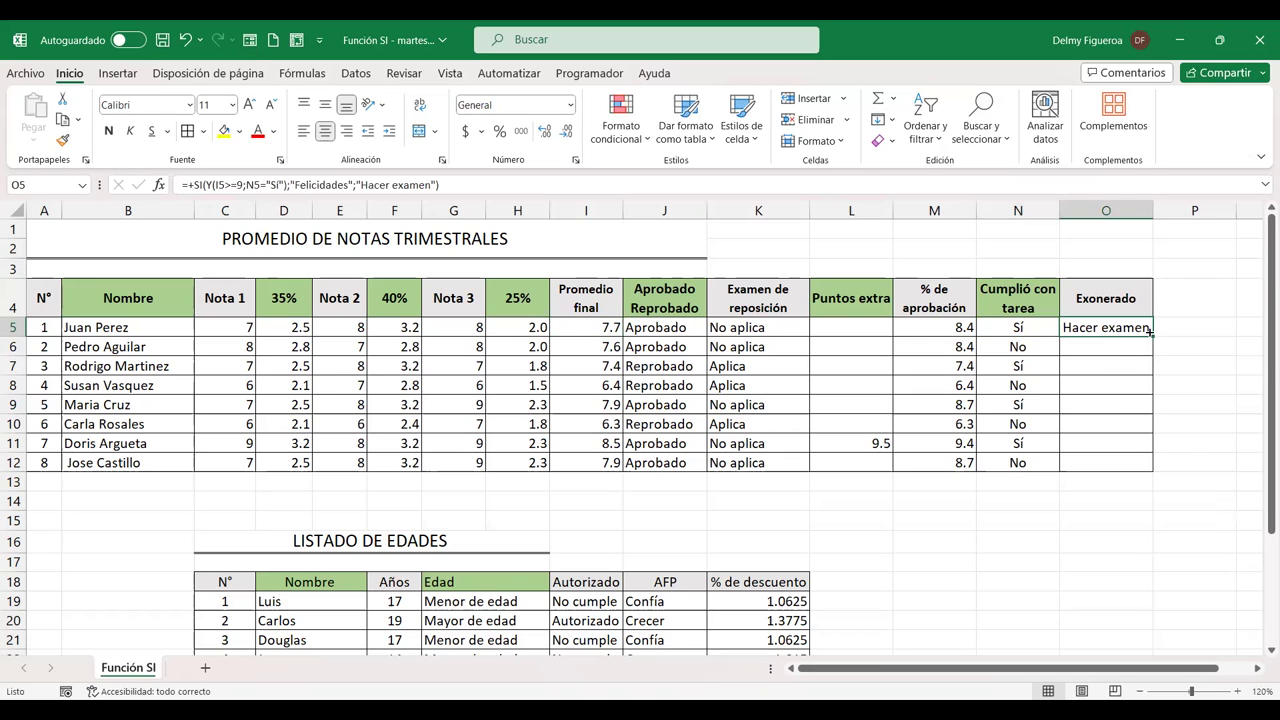
{"action": "left_click_drag", "start_coordinate": [1150, 332], "coordinate": [1150, 464]}
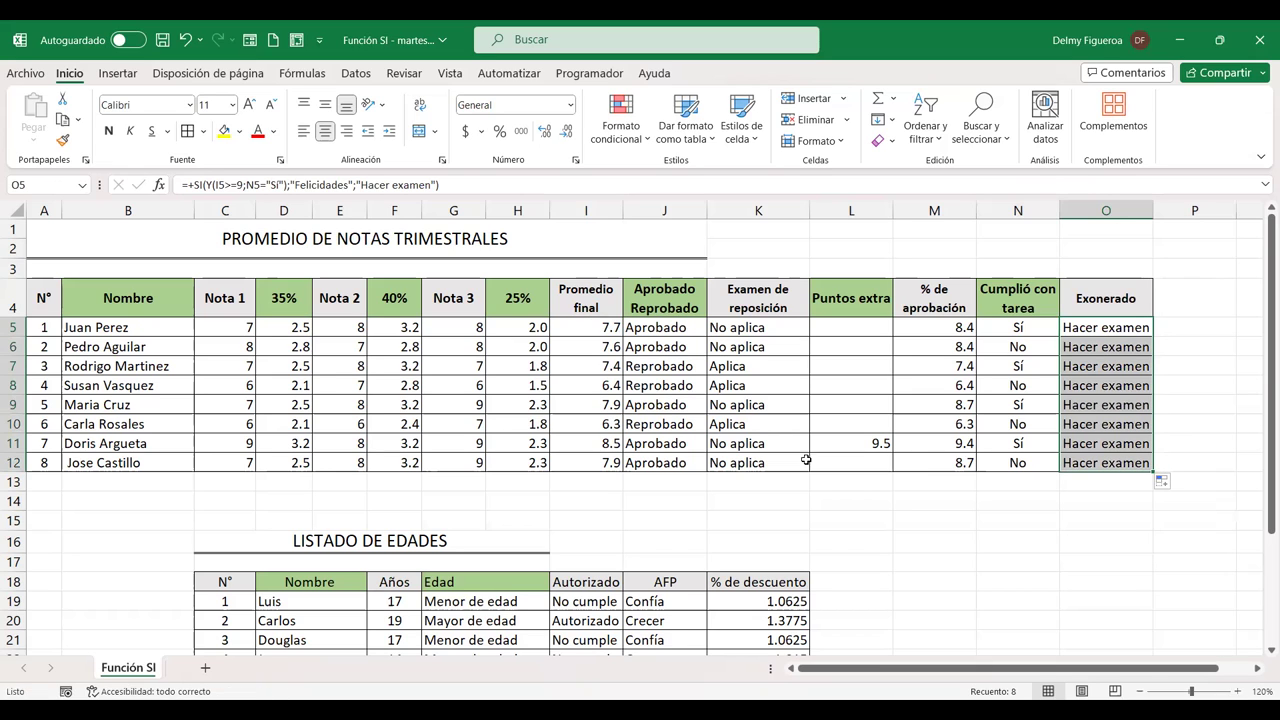
Set the Promedio final in I11 to 9 and check that row's homework entry and Exonerado result
{"action": "left_click", "coordinate": [597, 445]}
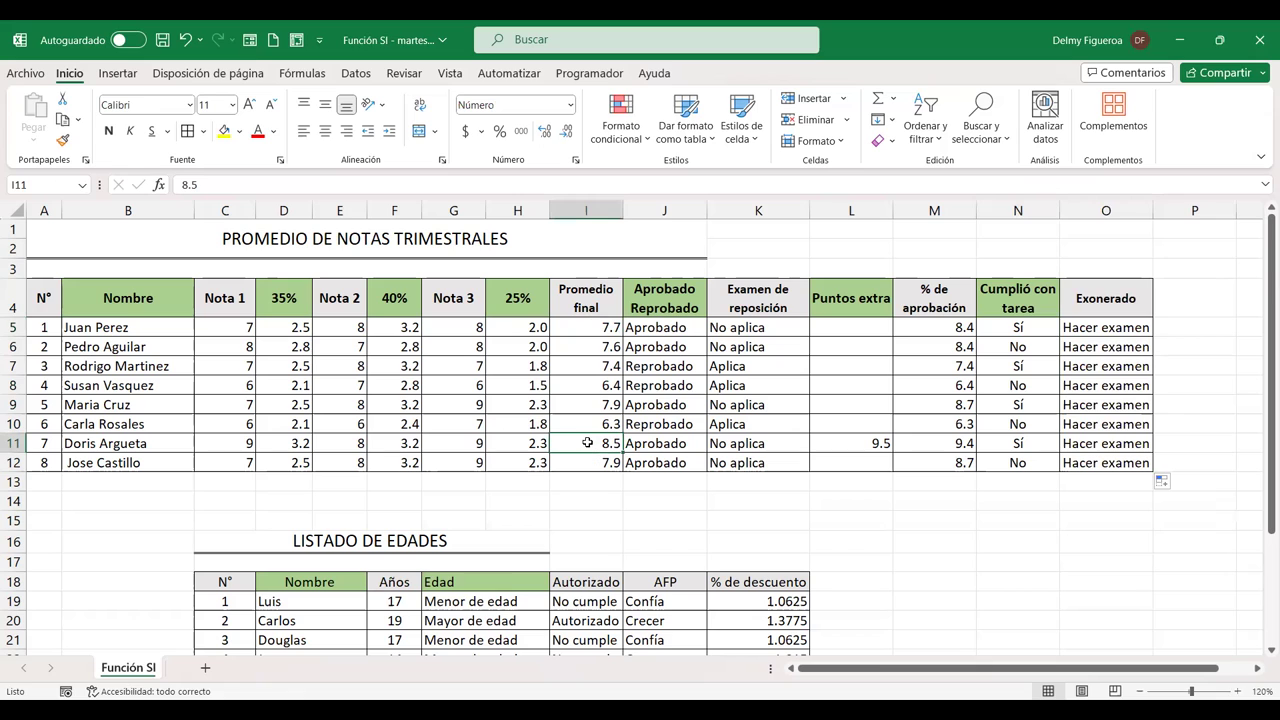
{"action": "type", "text": "9"}
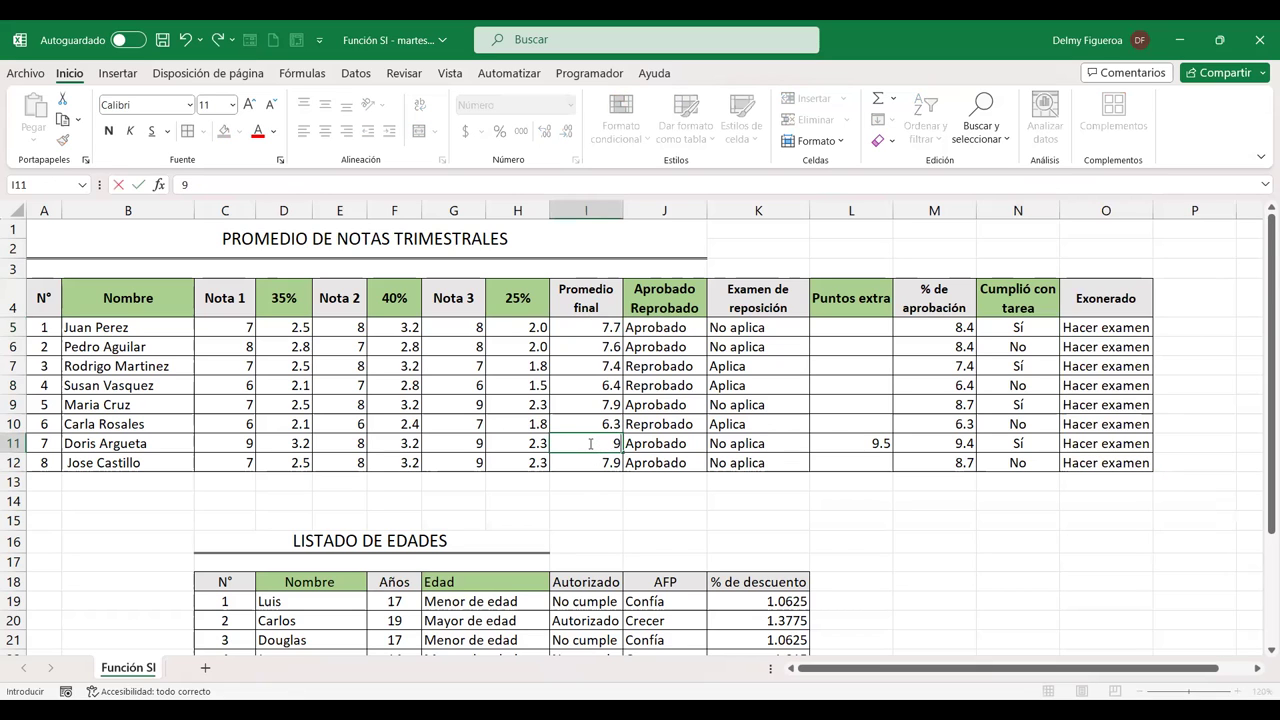
{"action": "key", "text": "Return"}
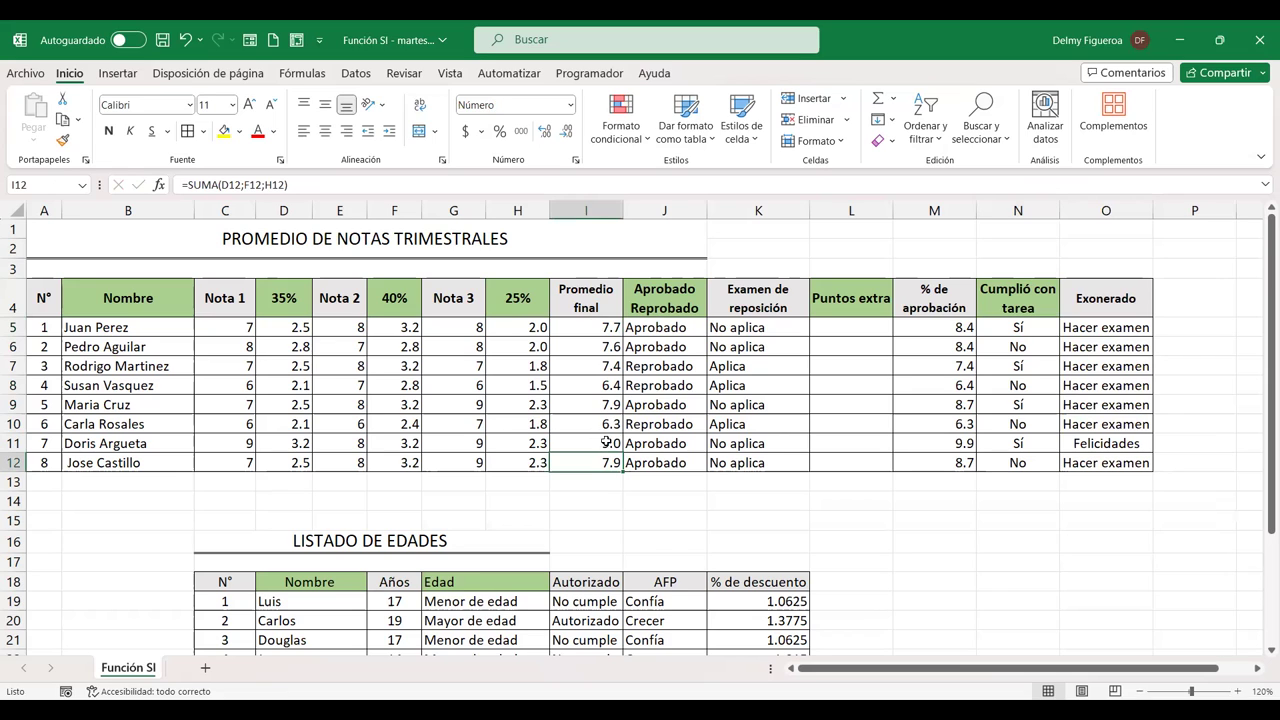
{"action": "left_click", "coordinate": [1035, 444]}
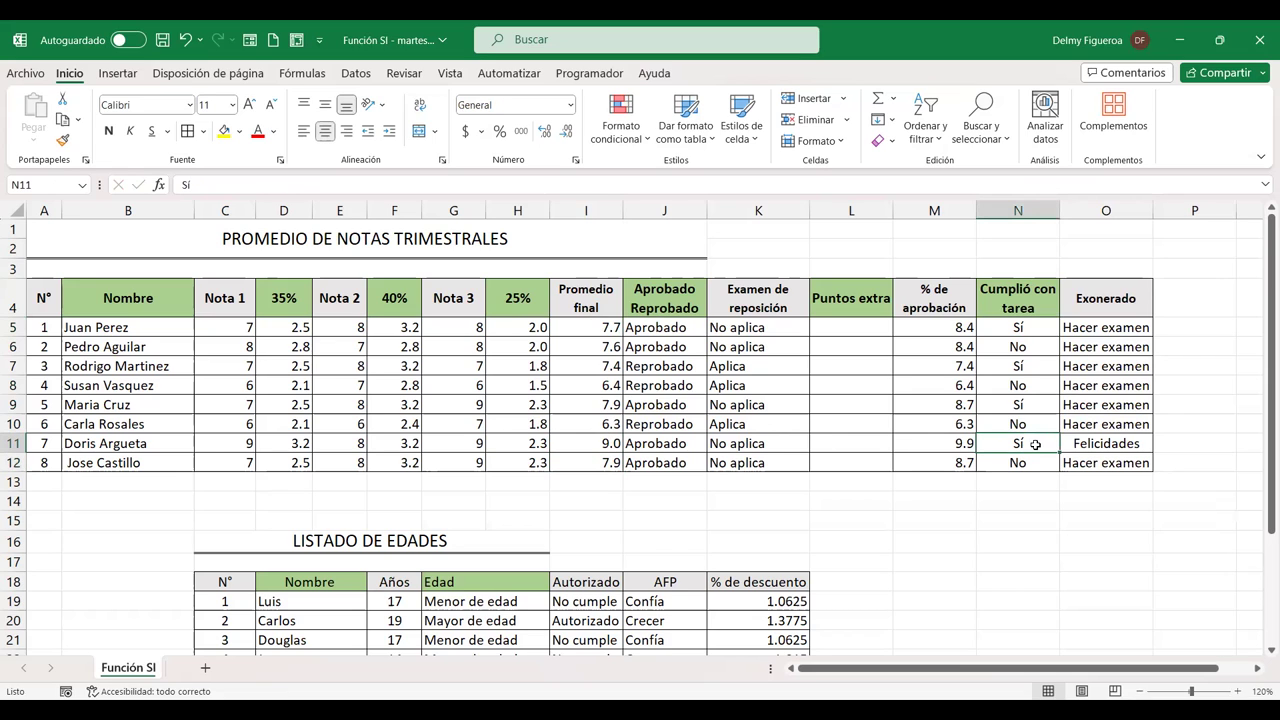
{"action": "left_click", "coordinate": [1118, 444]}
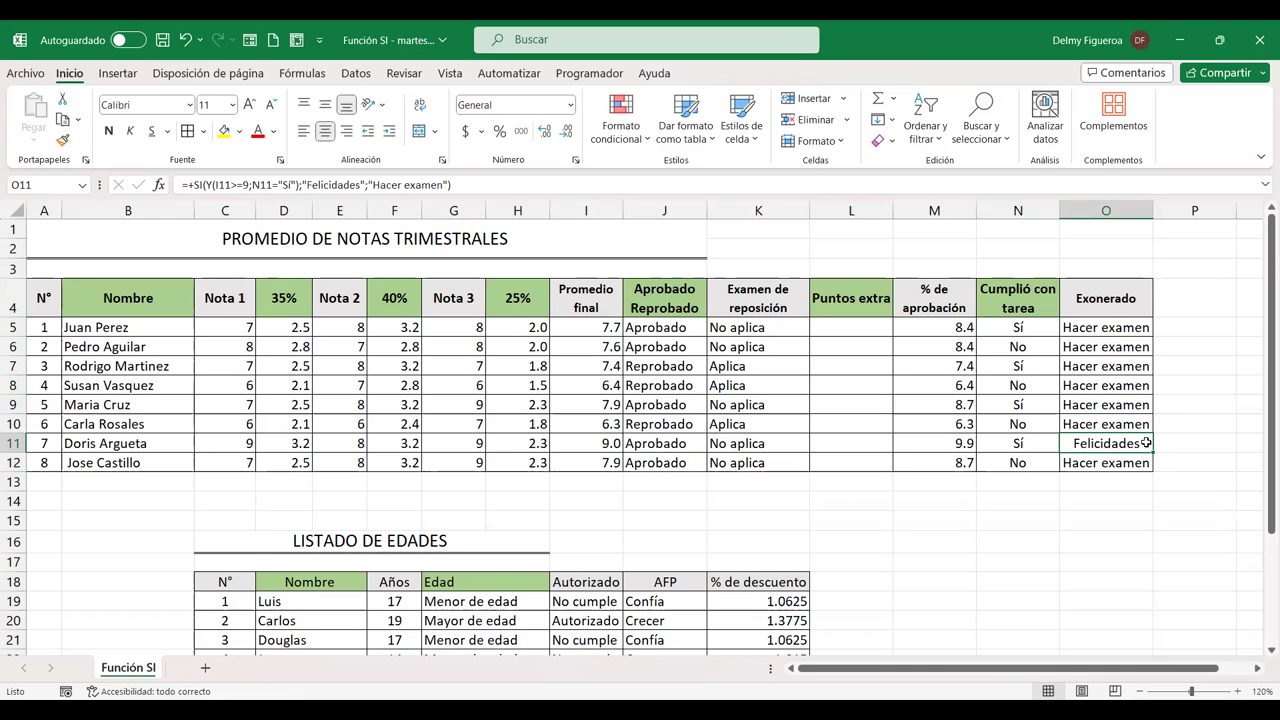
Review the O5 formula, examining its Y function, both conditions and the SI result values
{"action": "double_click", "coordinate": [1107, 326]}
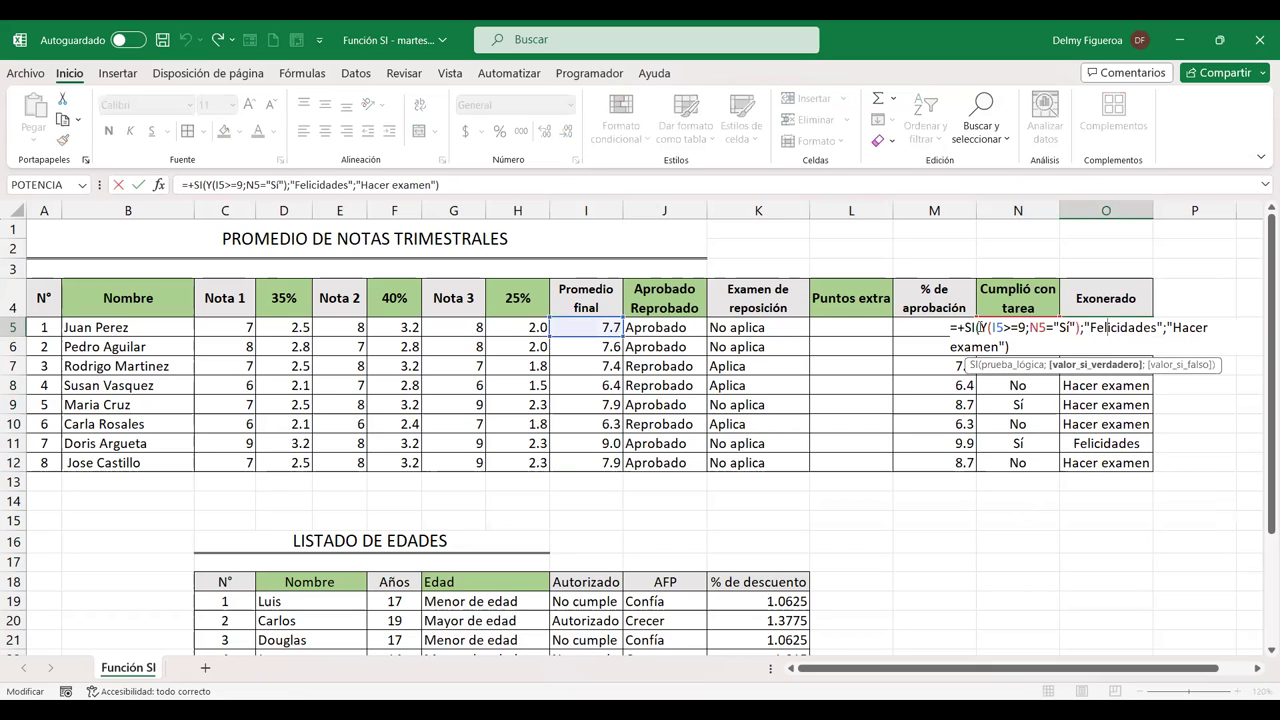
{"action": "left_click", "coordinate": [988, 330]}
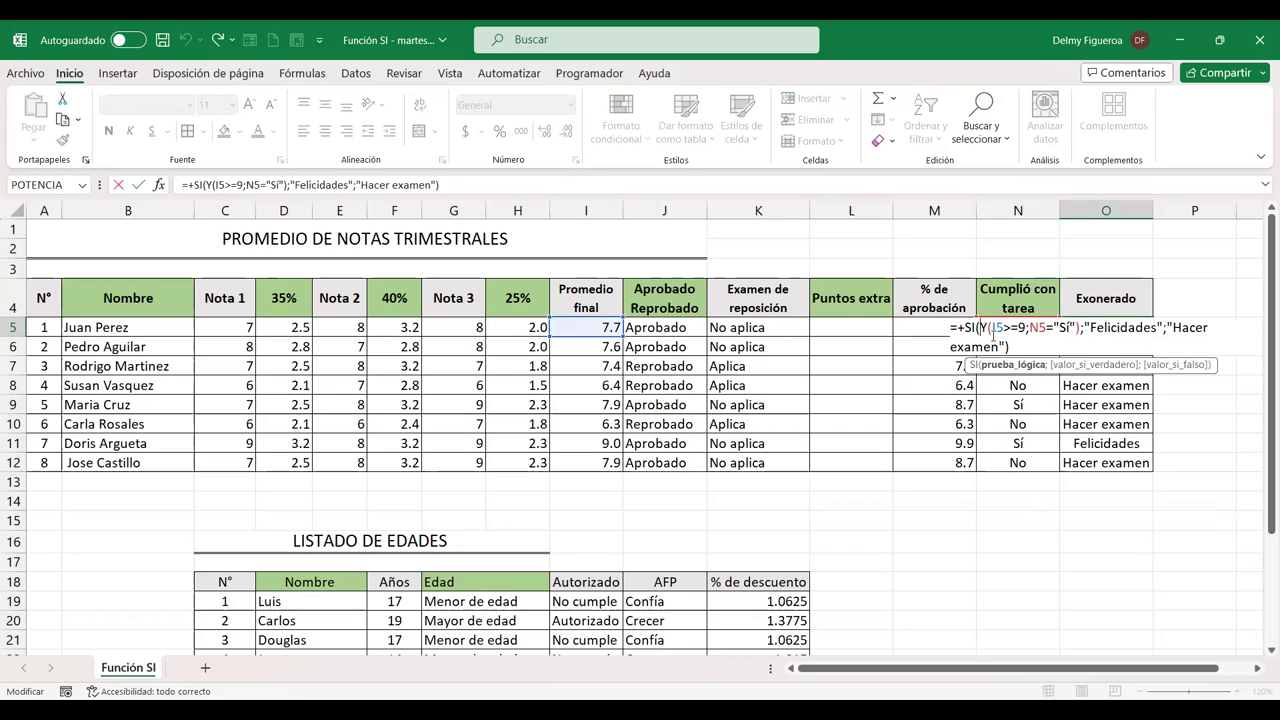
{"action": "left_click", "coordinate": [1018, 328]}
{"action": "left_click", "coordinate": [1066, 328]}
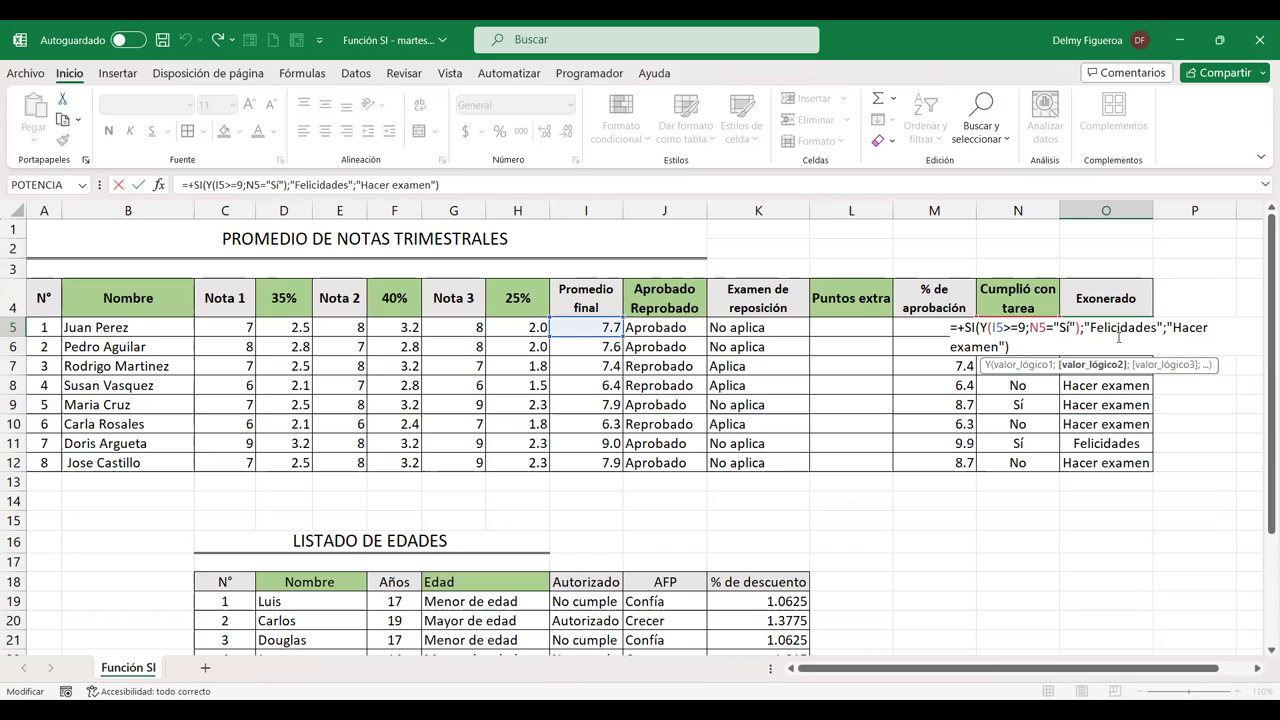
{"action": "key", "text": "Return"}
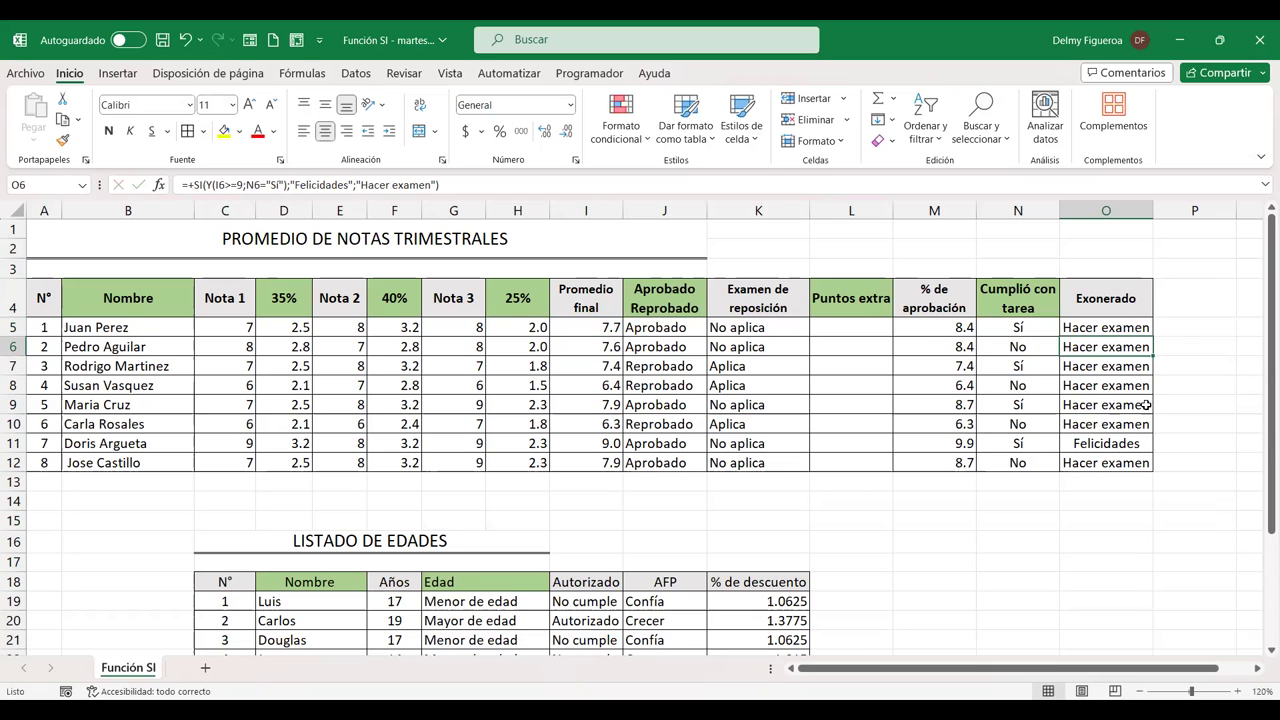
{"action": "left_click", "coordinate": [1186, 328]}
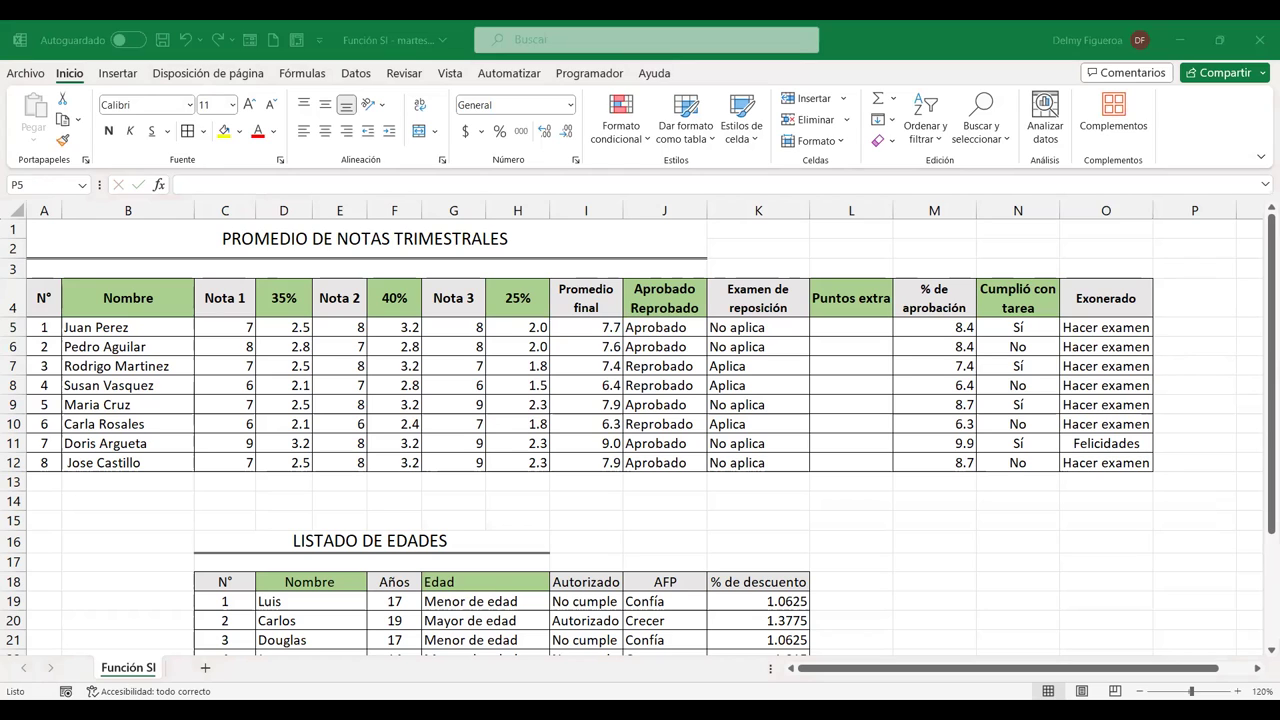
{"action": "left_click", "coordinate": [1108, 330]}
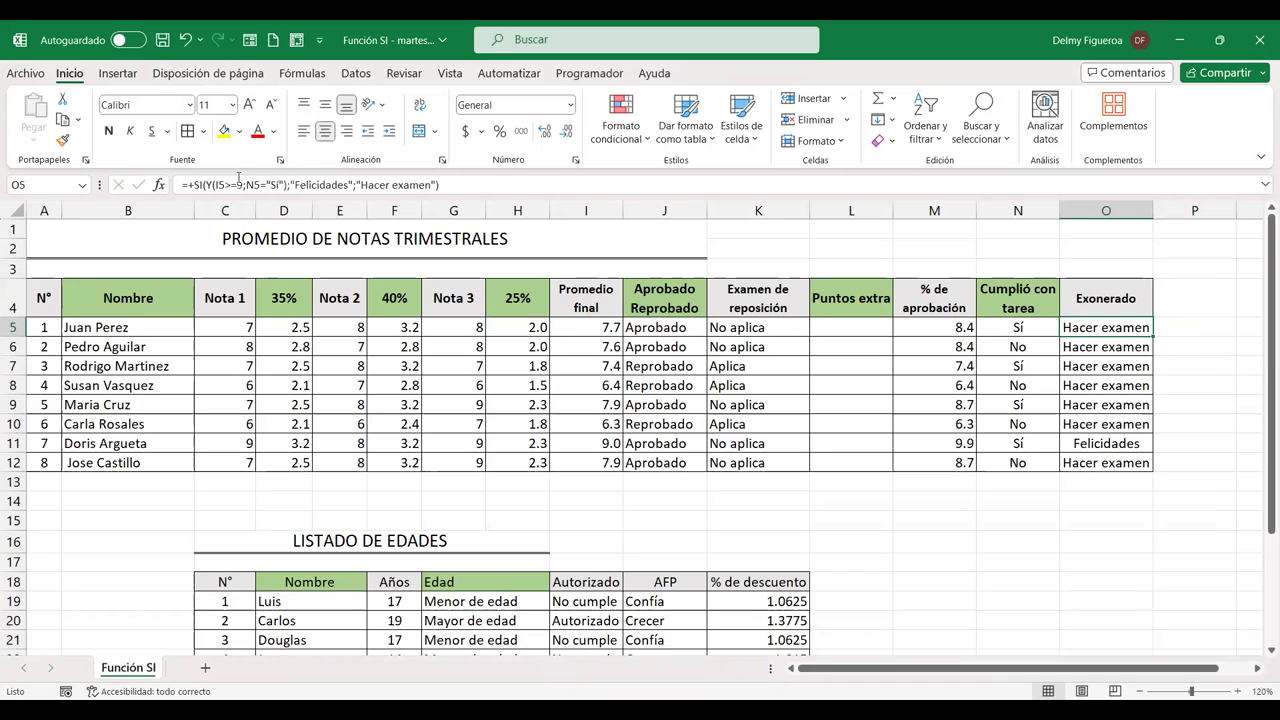
Copy the O5 formula's text and paste it into P5 so its references still point to I5 and N5
{"action": "left_click_drag", "start_coordinate": [440, 185], "coordinate": [105, 183]}
{"action": "key", "text": "ctrl+c"}
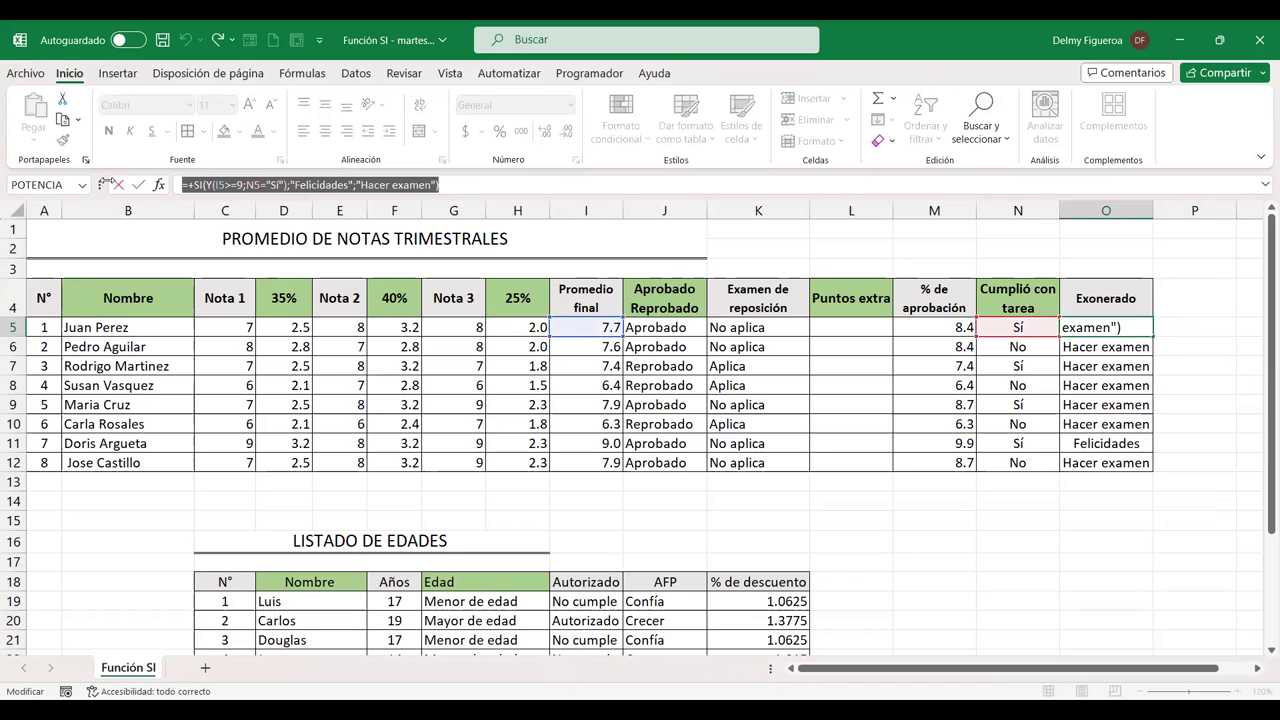
{"action": "key", "text": "Return"}
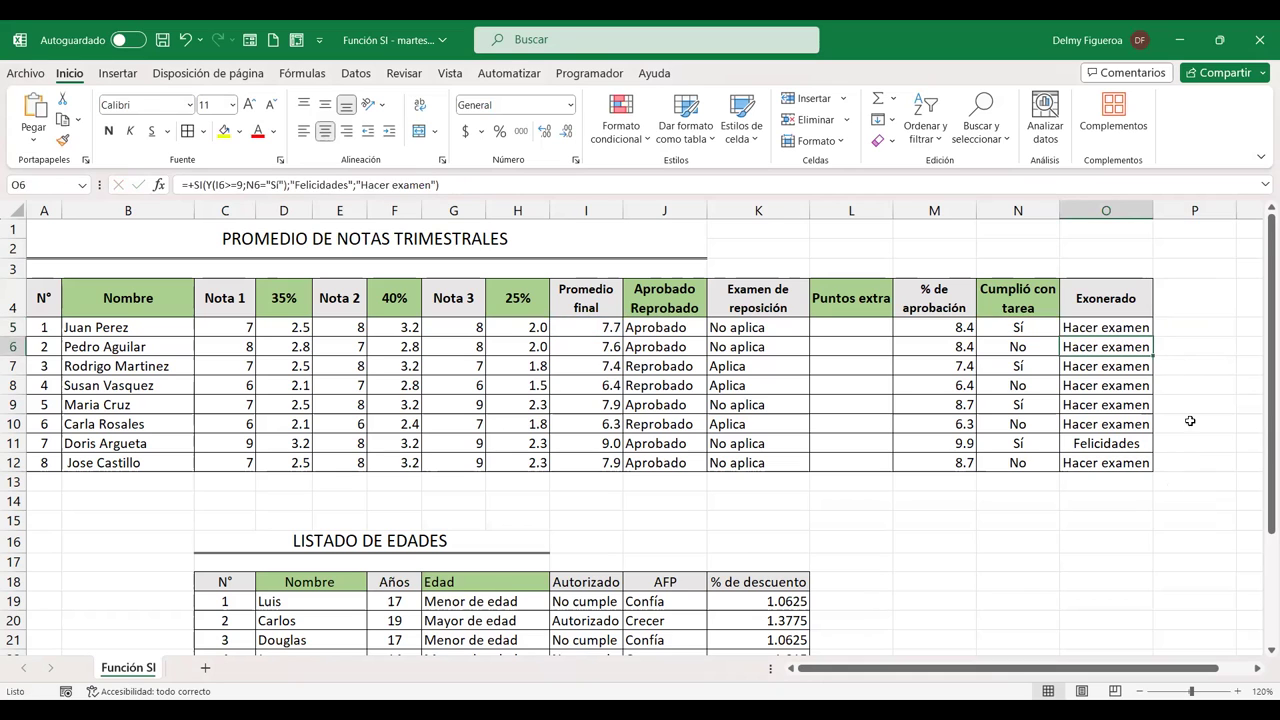
{"action": "left_click", "coordinate": [1191, 326]}
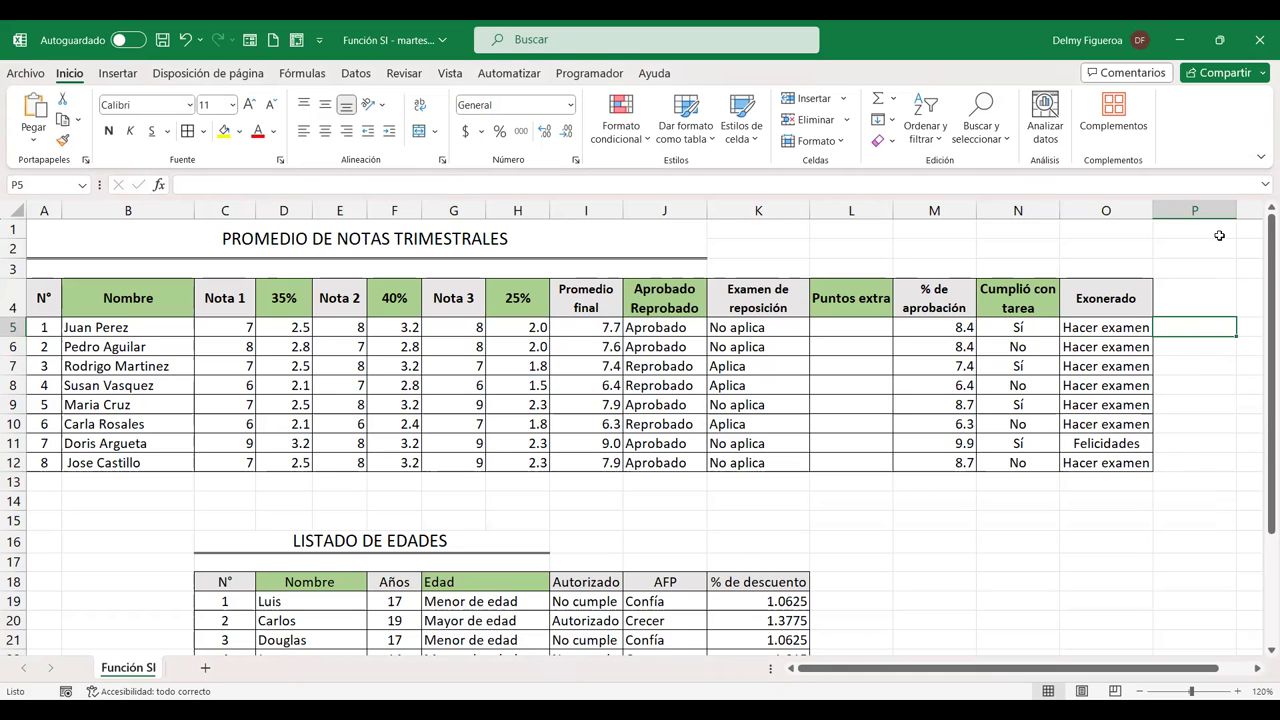
{"action": "key", "text": "ctrl+v"}
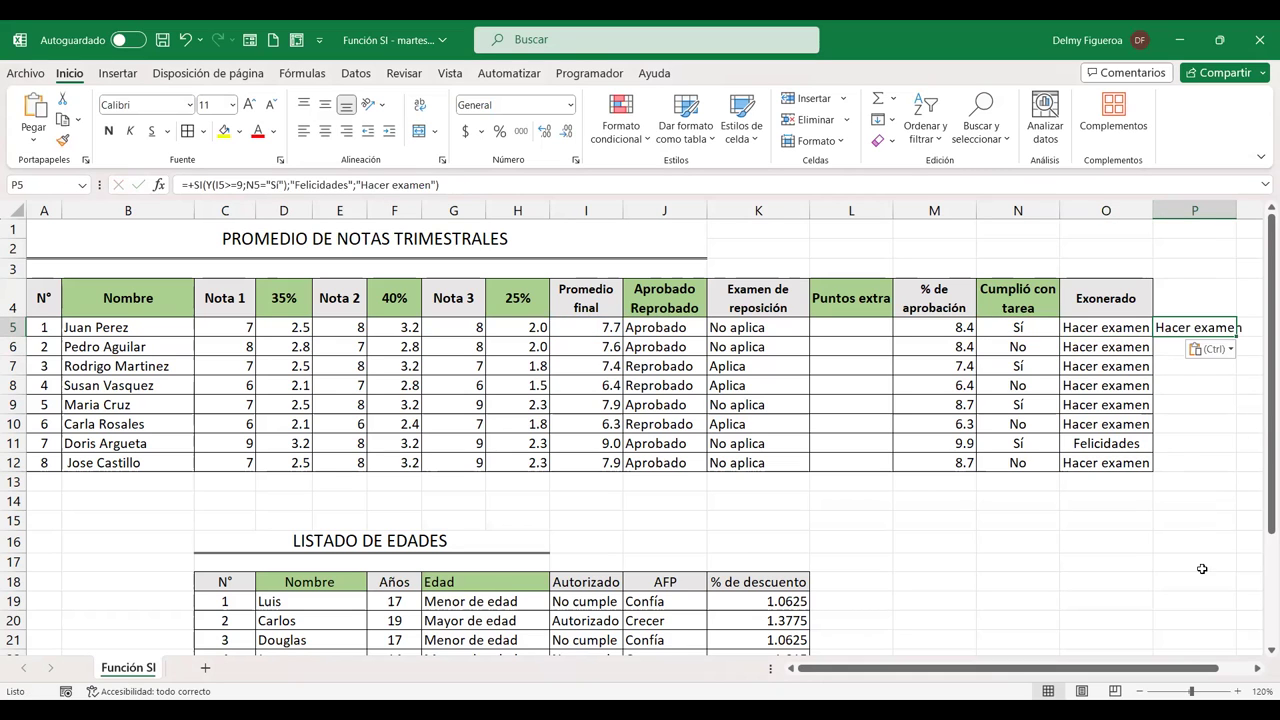
Replace the Y function with O in the P5 formula, keeping both conditions and the SI result values
{"action": "left_click", "coordinate": [1257, 671]}
{"action": "left_click", "coordinate": [1257, 671]}
{"action": "left_click", "coordinate": [1257, 671]}
{"action": "double_click", "coordinate": [962, 327]}
{"action": "double_click", "coordinate": [962, 327]}
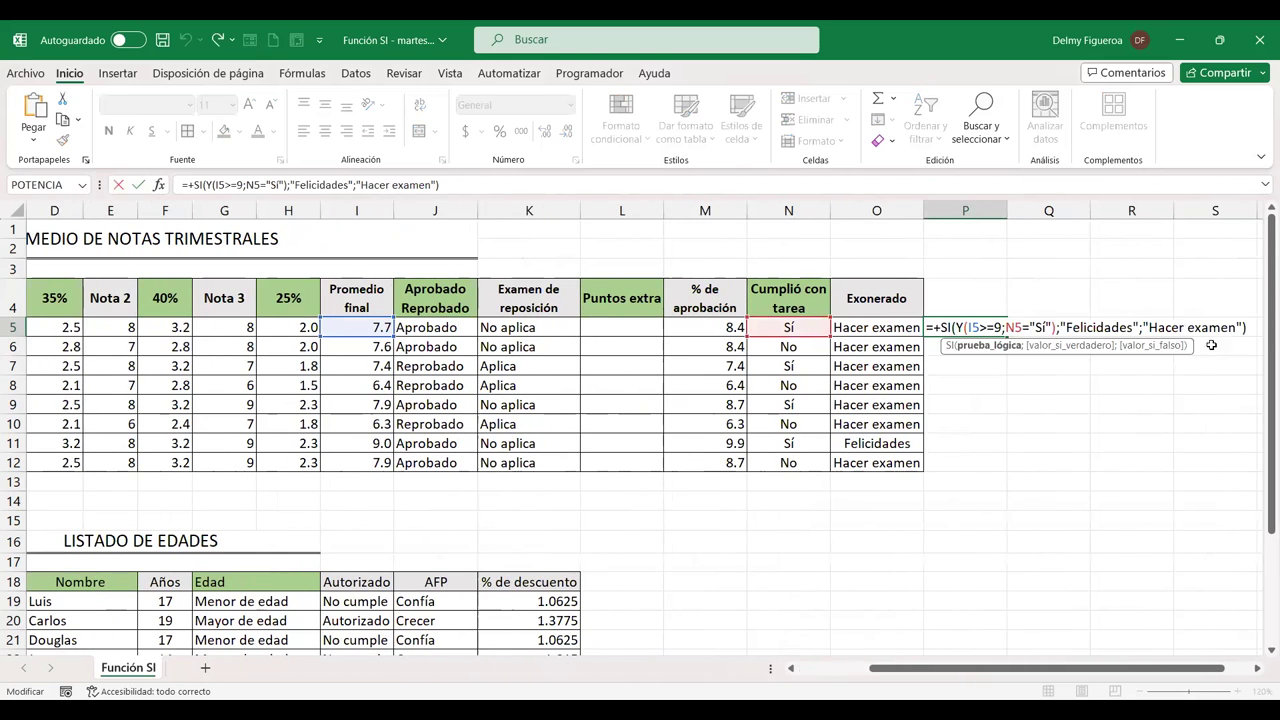
{"action": "key", "text": "Delete"}
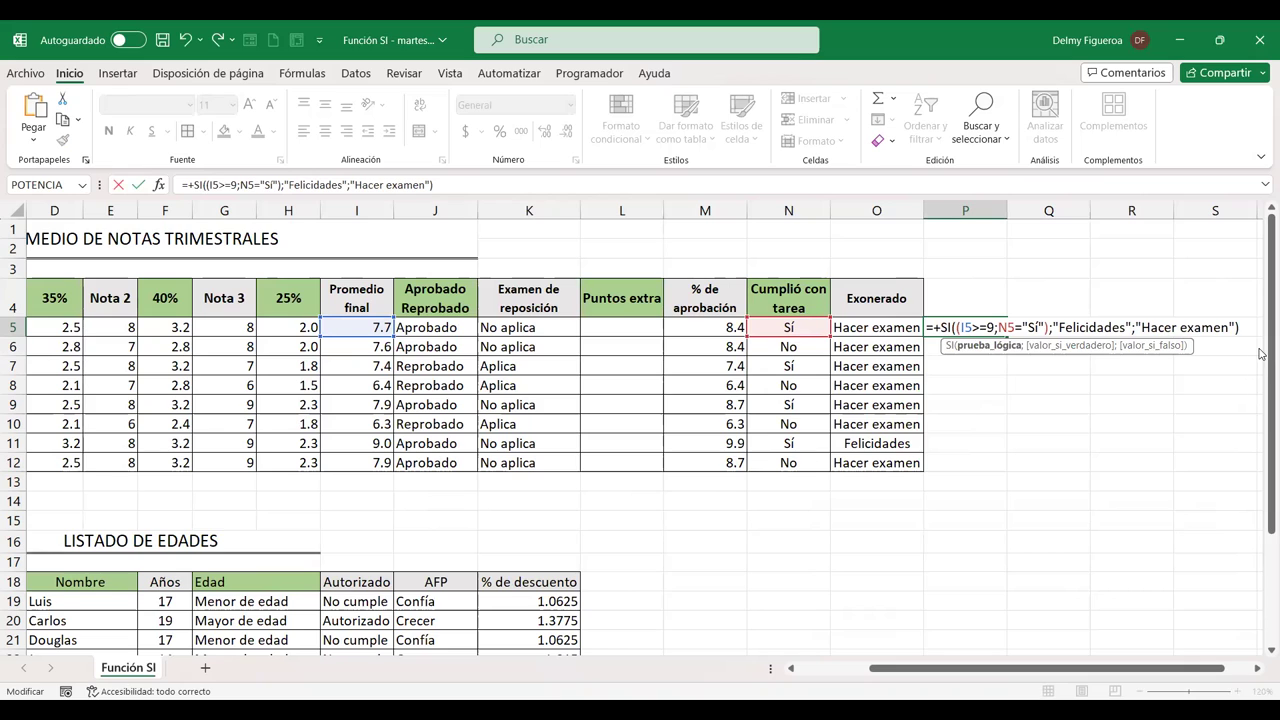
{"action": "type", "text": "o"}
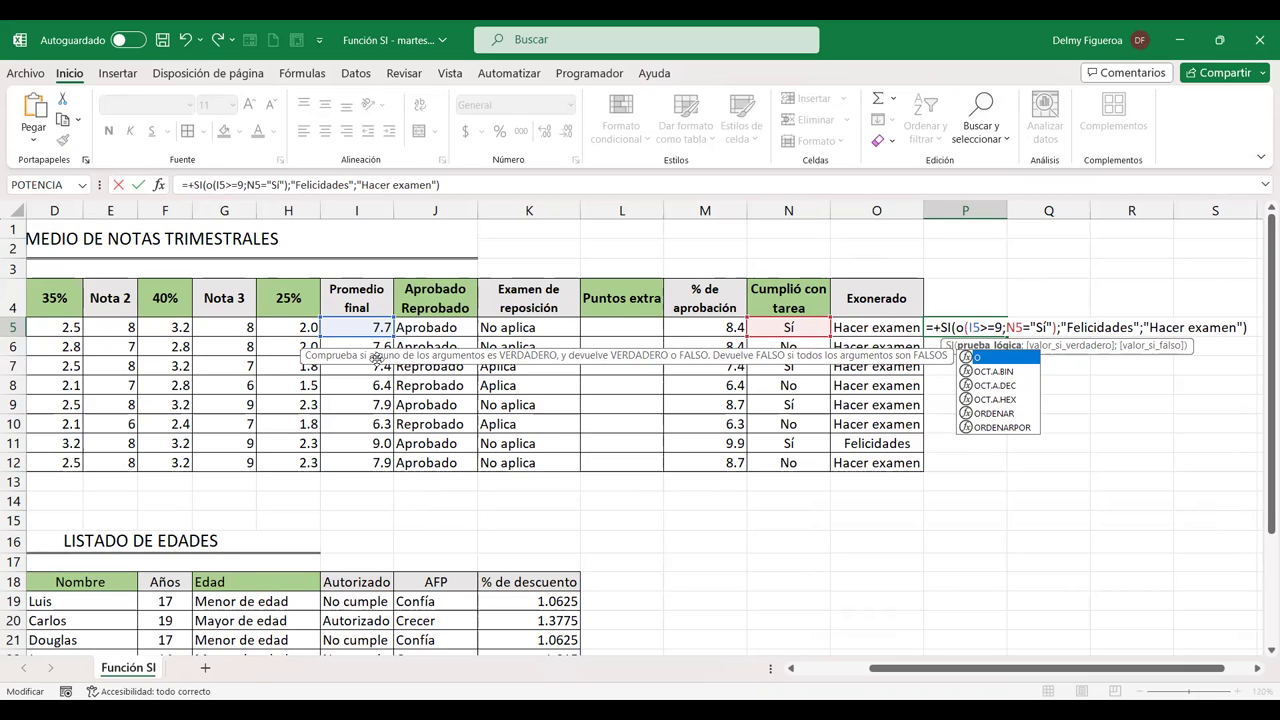
{"action": "key", "text": "Return"}
Start a Y function entry in P6 to read its description, and discard the entry
{"action": "type", "text": "+"}
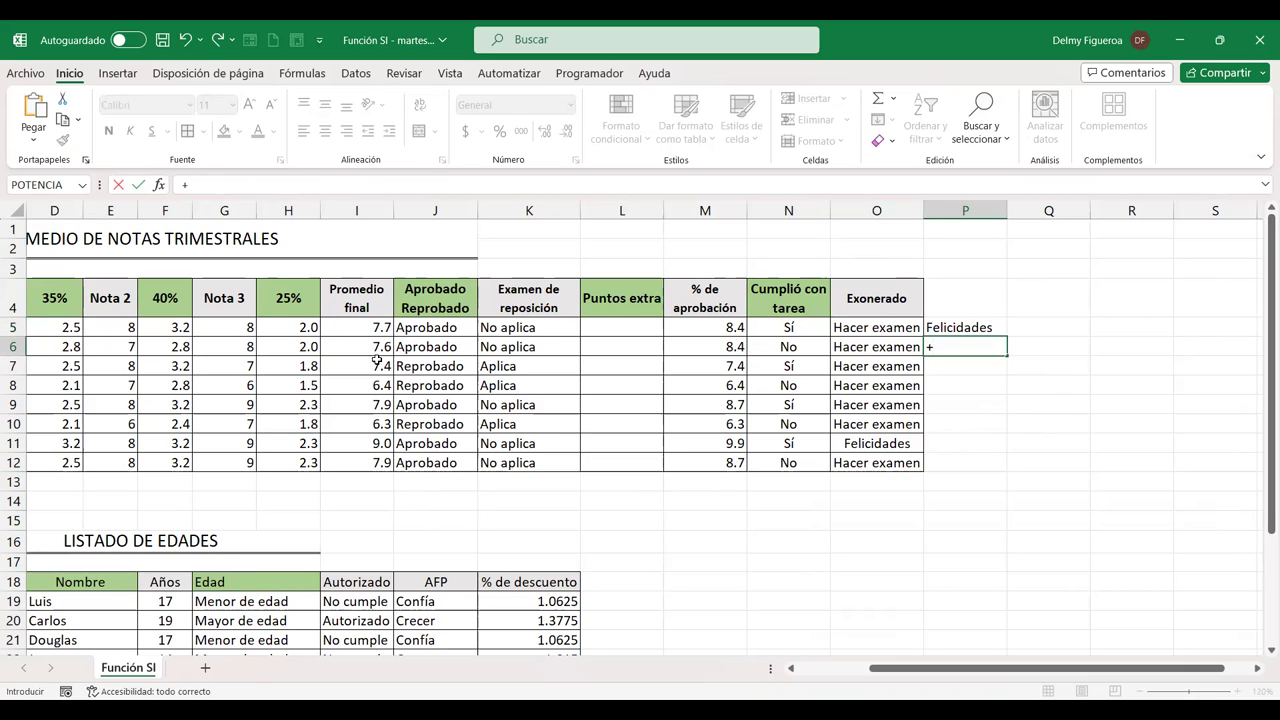
{"action": "type", "text": "y"}
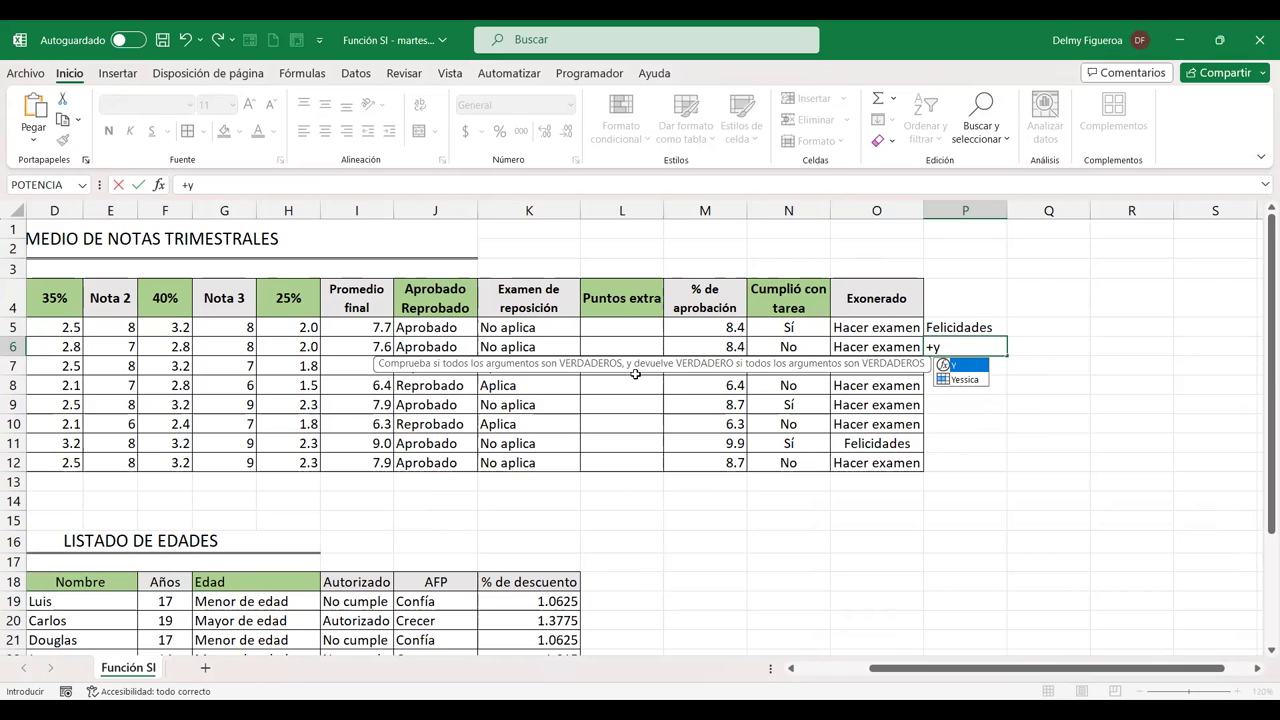
{"action": "key", "text": "Escape"}
Examine the O function in the P5 formula and read its description through a trial entry in P8, discarding that entry
{"action": "left_click", "coordinate": [972, 328]}
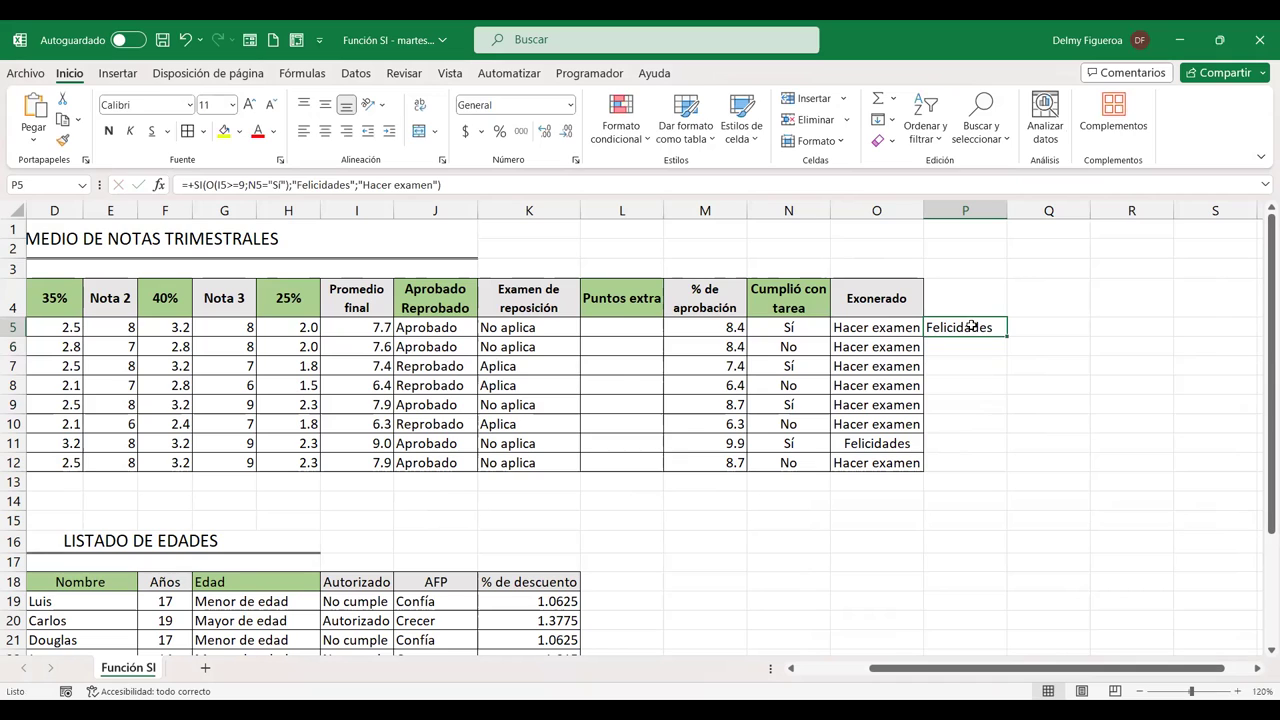
{"action": "double_click", "coordinate": [972, 328]}
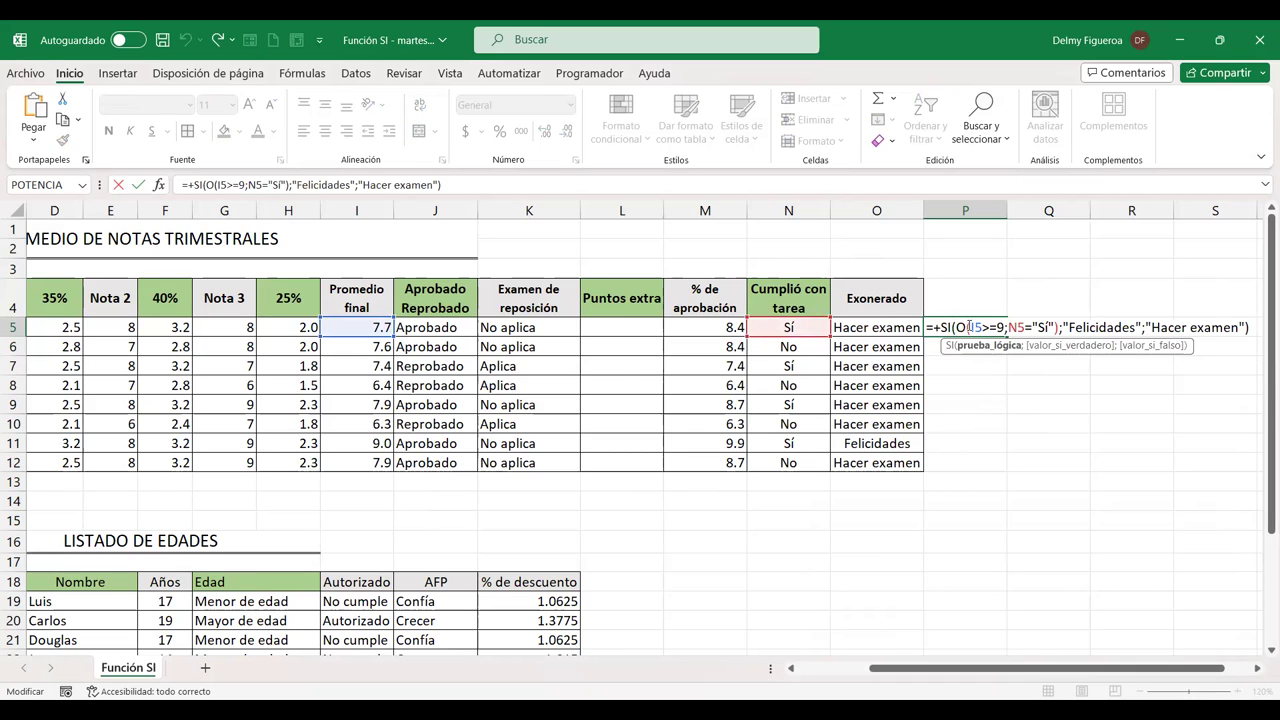
{"action": "left_click", "coordinate": [965, 390]}
{"action": "key", "text": "Escape"}
{"action": "left_click", "coordinate": [965, 390]}
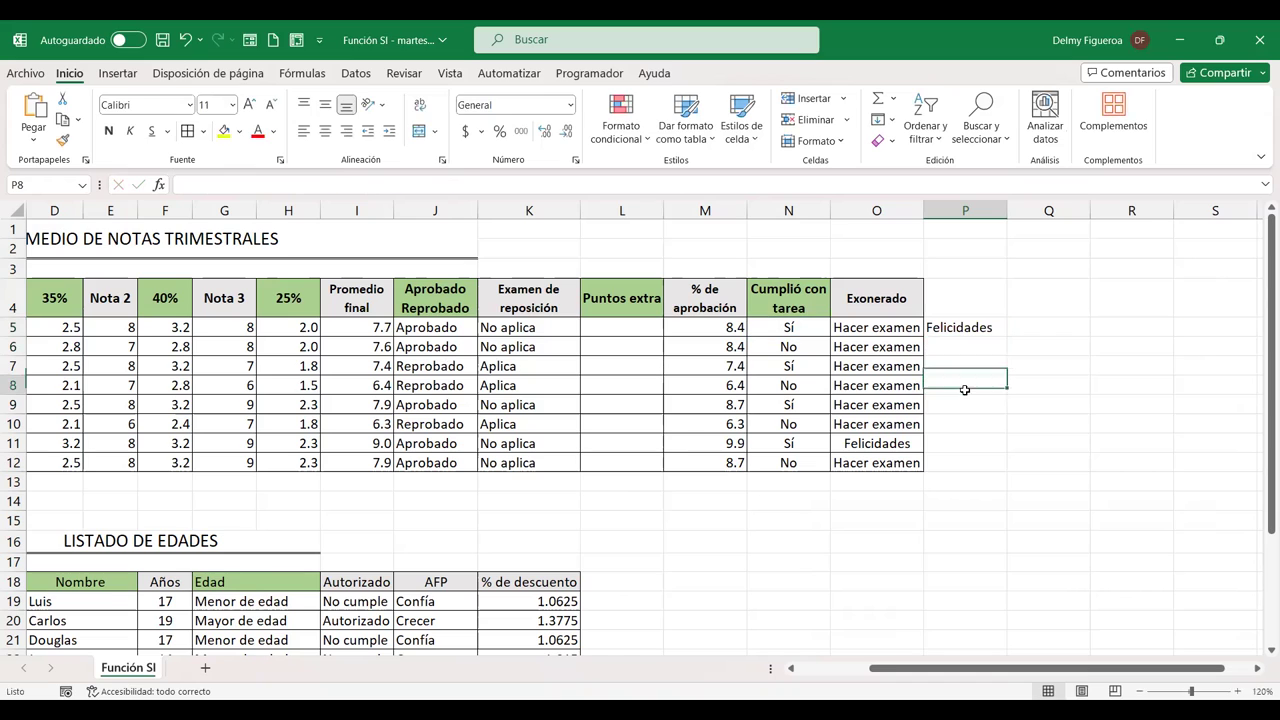
{"action": "type", "text": "+o"}
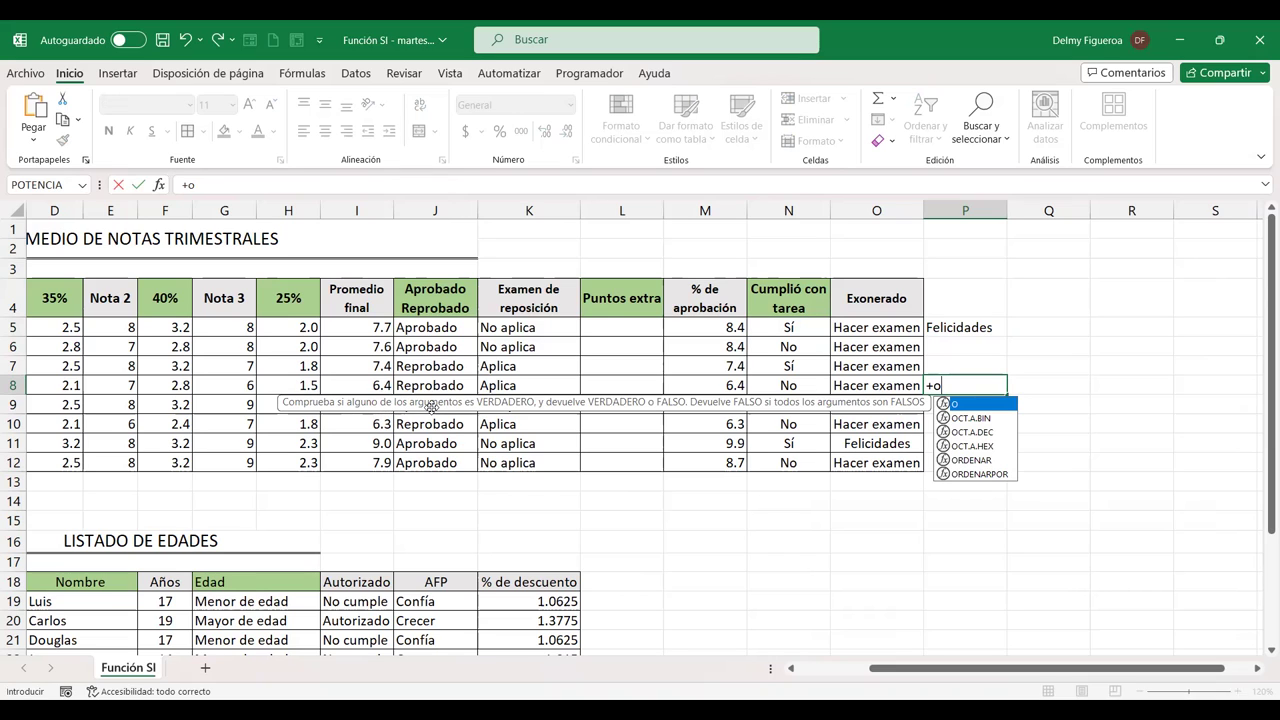
{"action": "key", "text": "Escape"}
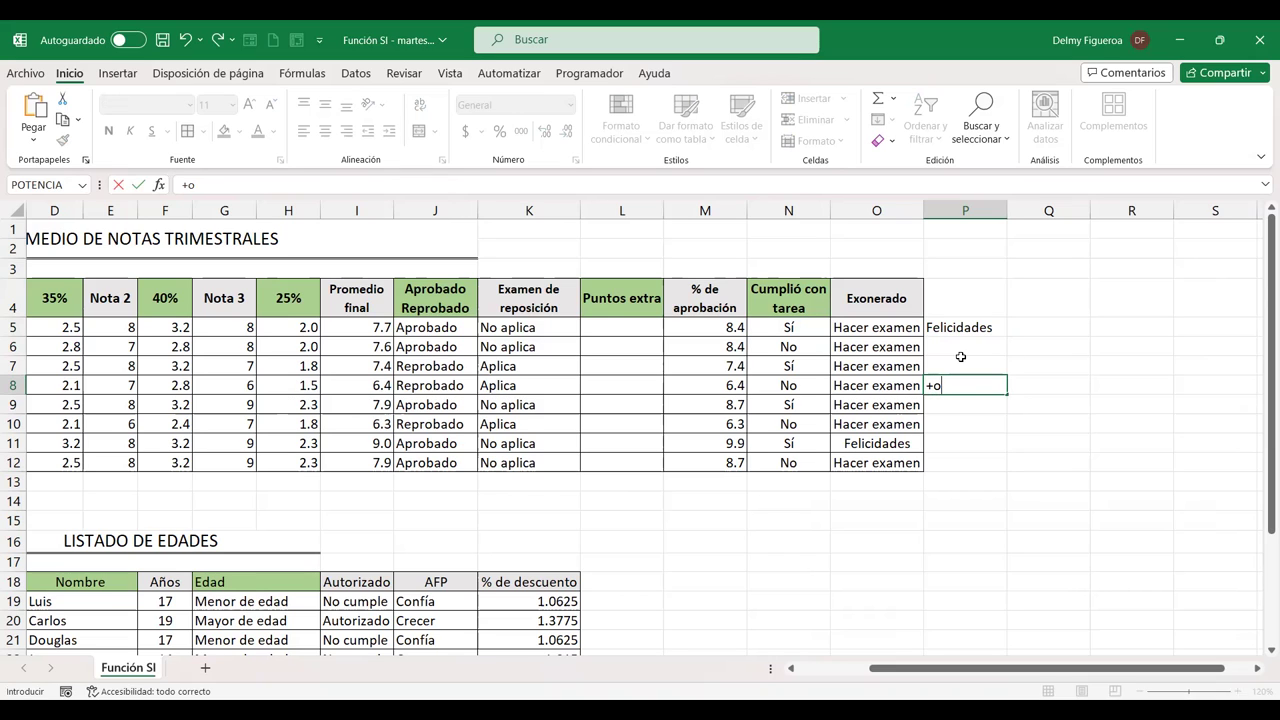
{"action": "key", "text": "Escape"}
Review the P5 formula, copy it down through P12 and autofit the width of column P
{"action": "left_click", "coordinate": [990, 327]}
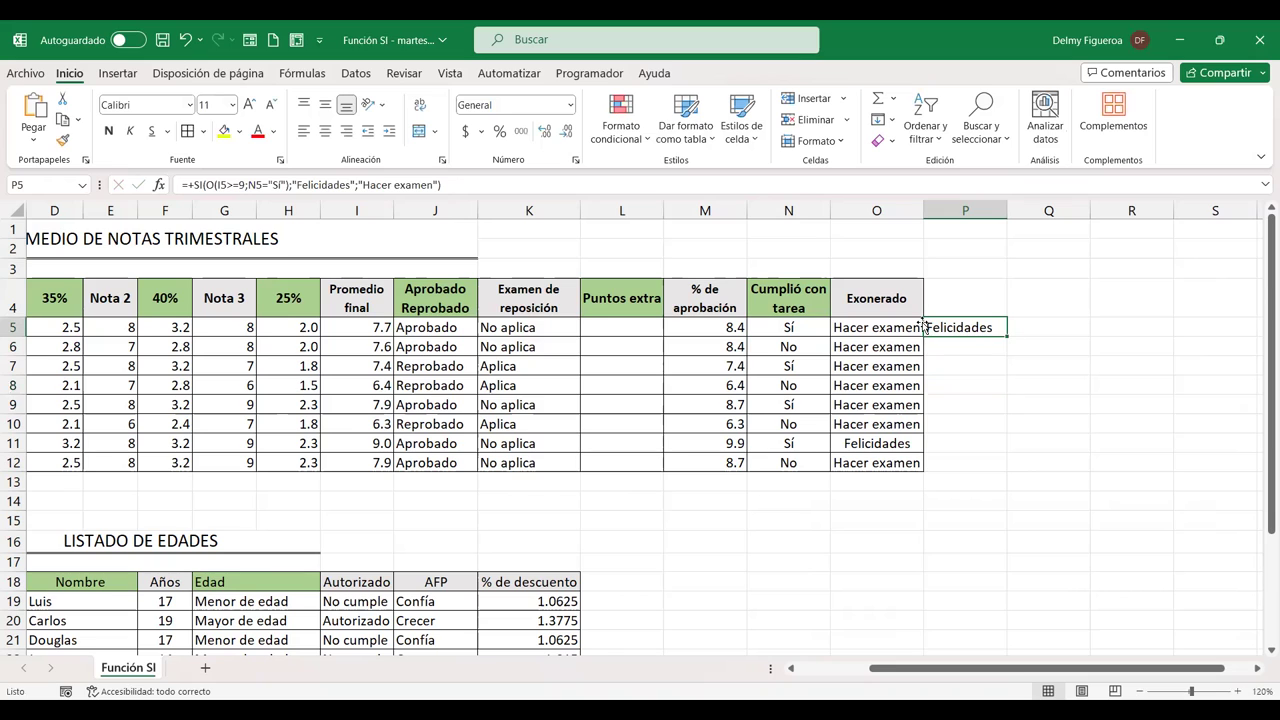
{"action": "double_click", "coordinate": [980, 328]}
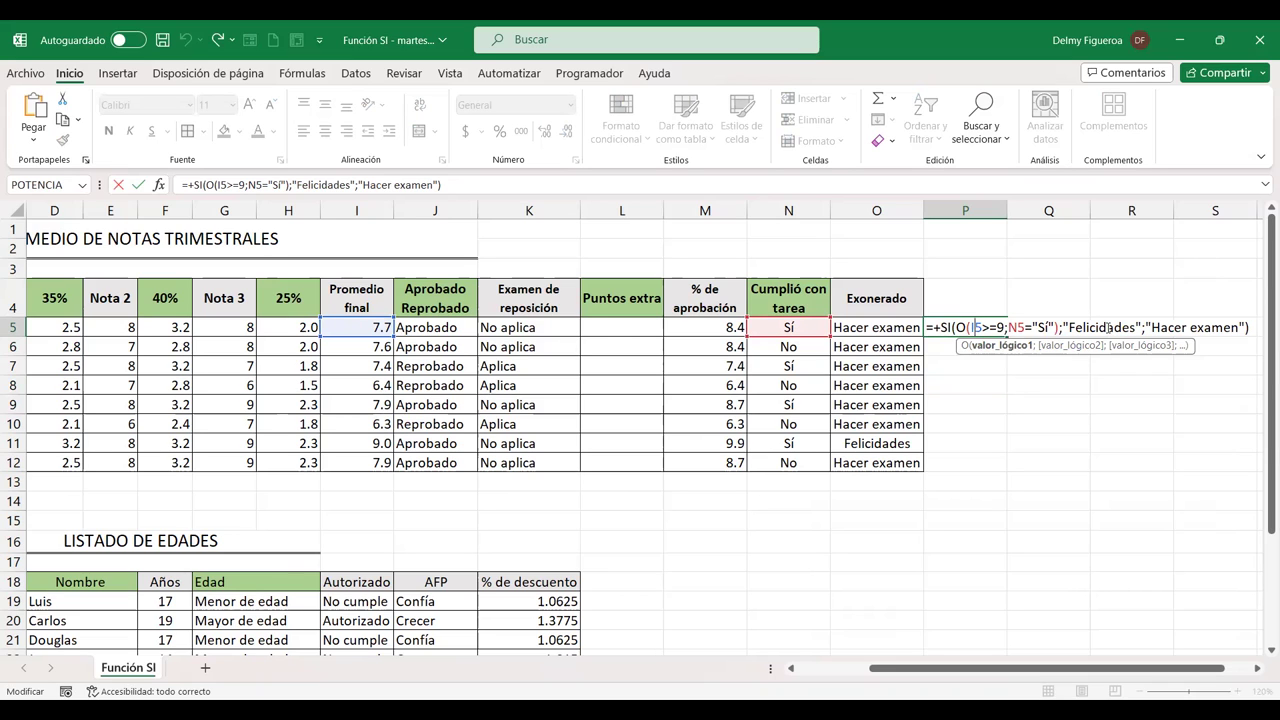
{"action": "key", "text": "ctrl+Return"}
{"action": "left_click_drag", "start_coordinate": [1007, 337], "coordinate": [981, 471]}
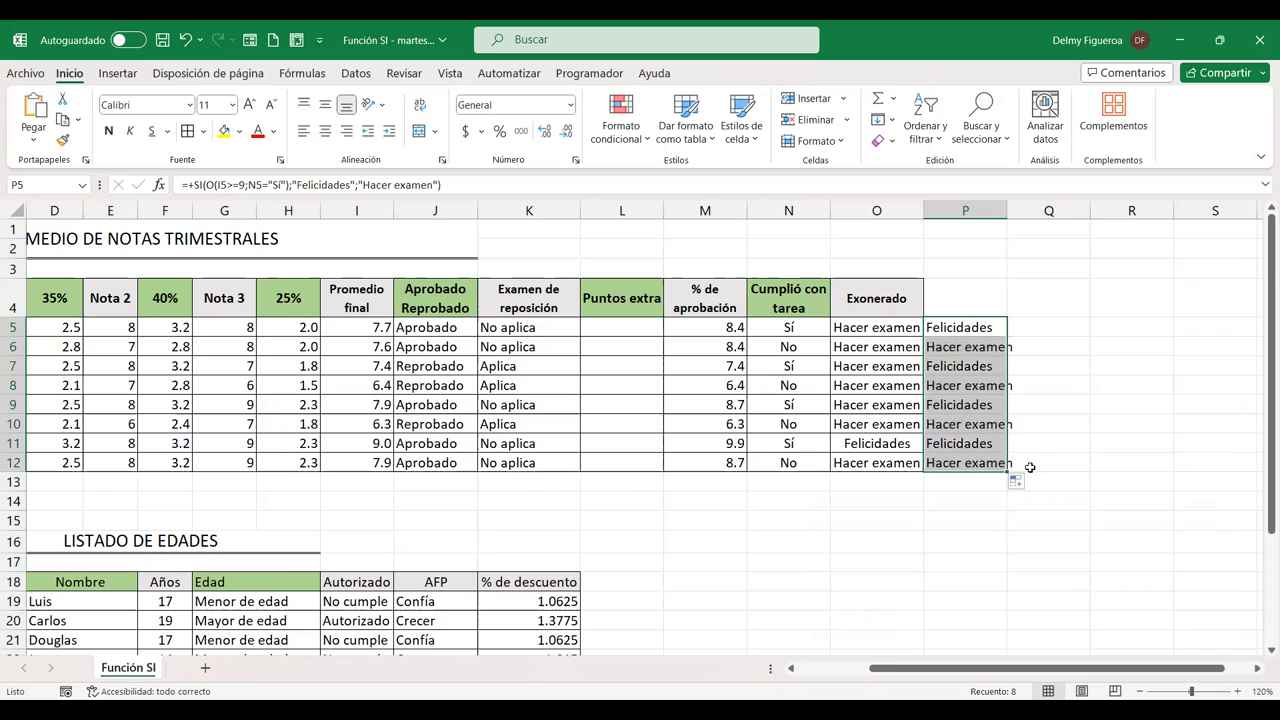
{"action": "double_click", "coordinate": [1007, 206]}
Check the P6 result against that row's Promedio final and homework entry
{"action": "left_click", "coordinate": [989, 347]}
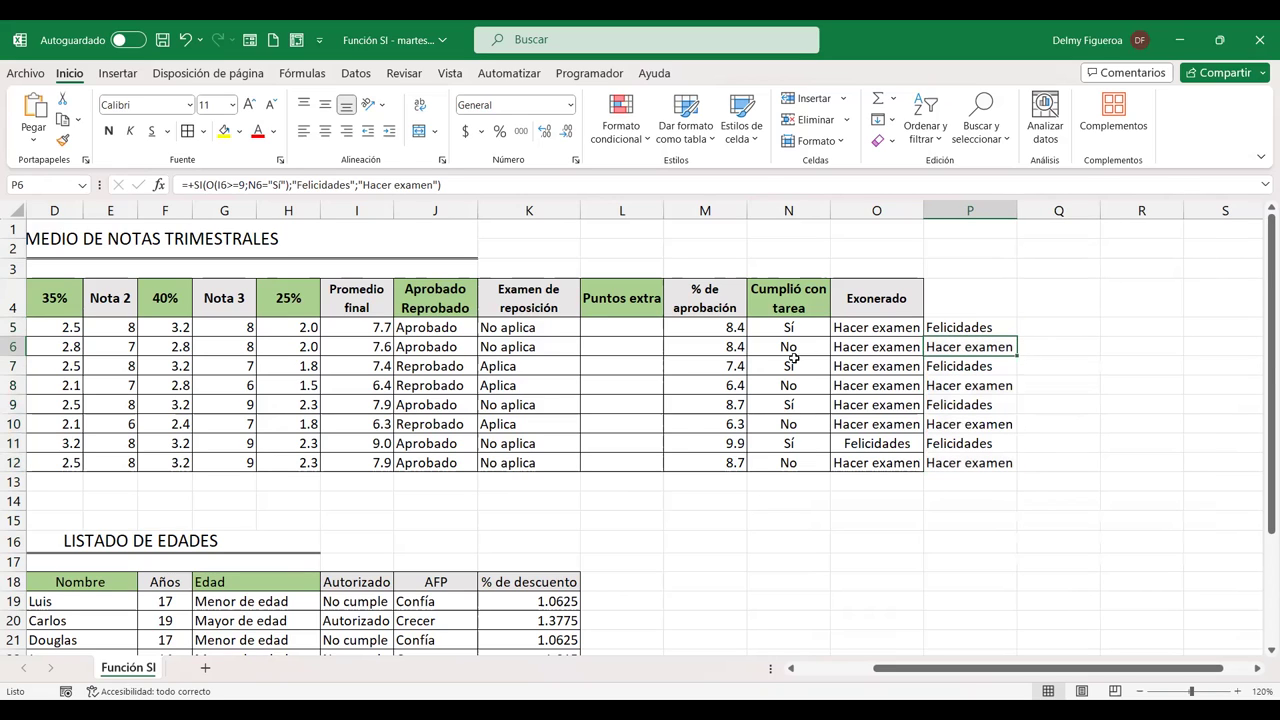
{"action": "left_click", "coordinate": [369, 347]}
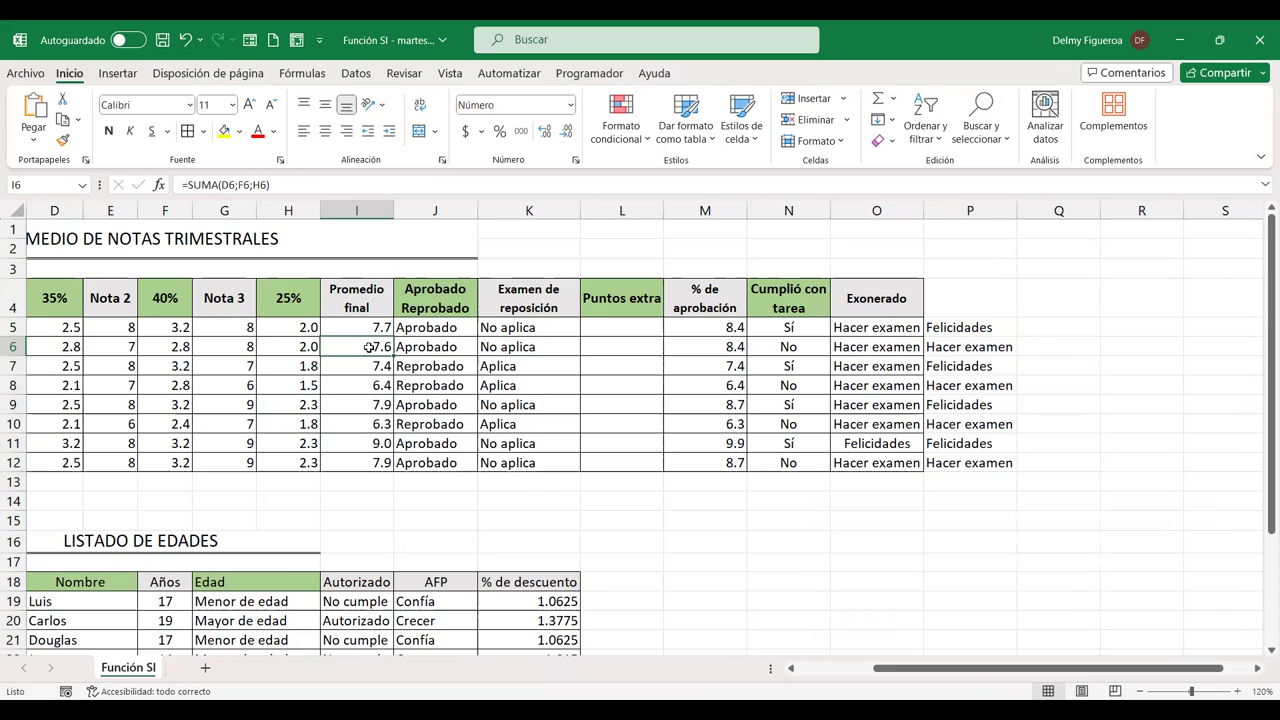
{"action": "left_click", "coordinate": [802, 347]}
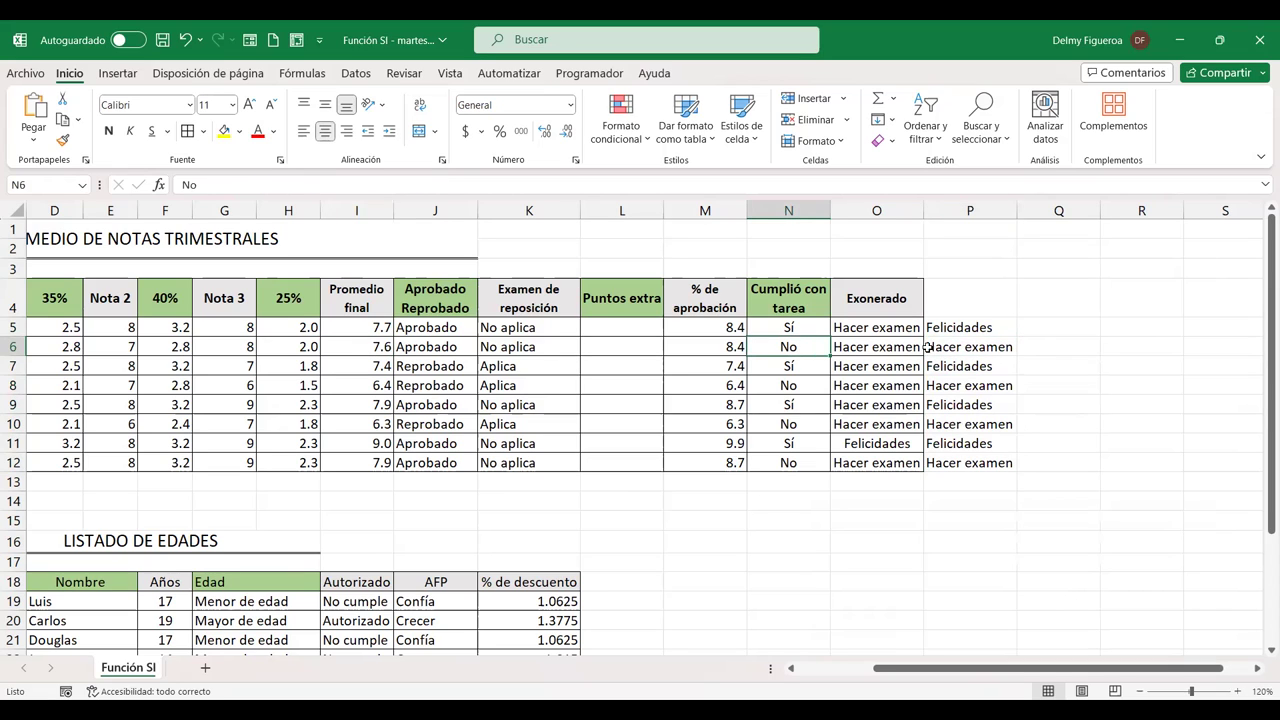
{"action": "left_click", "coordinate": [980, 346]}
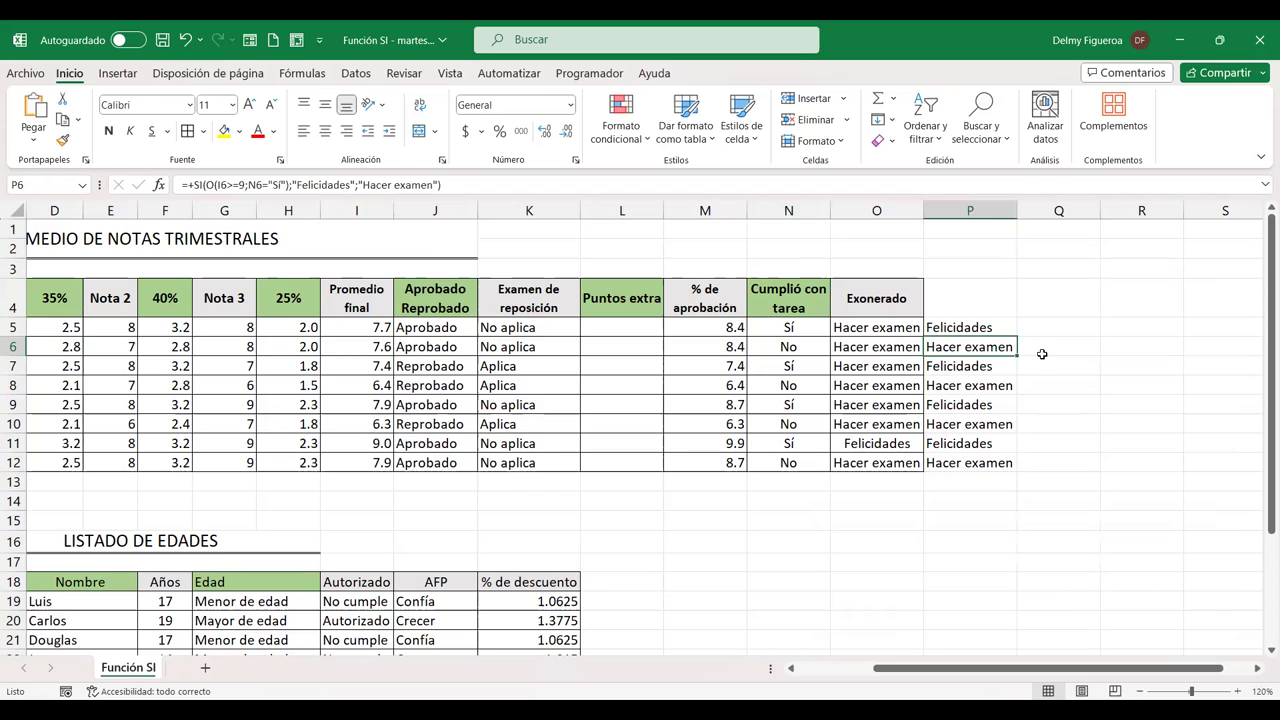